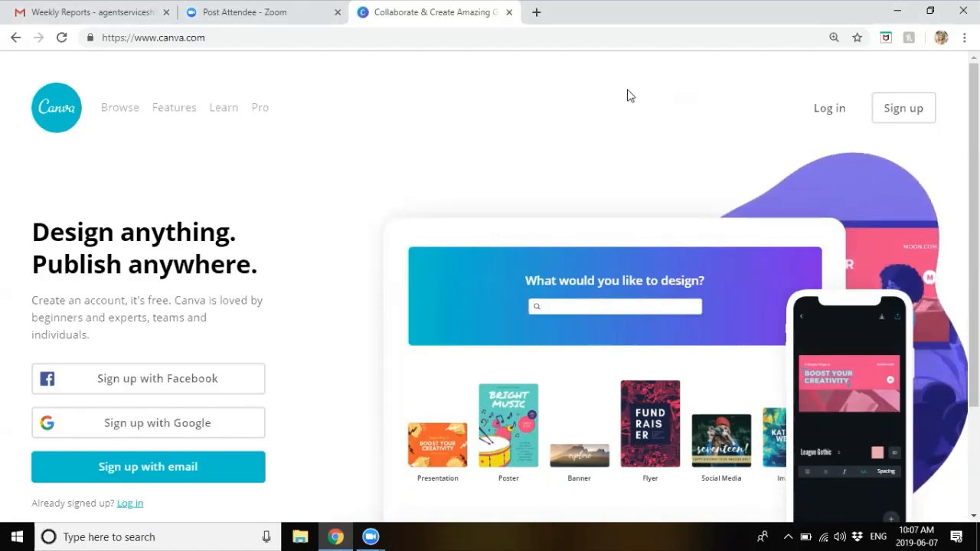
Step: From the canva.com home page, open the Sign up page from the top-right header
{"action": "left_click", "coordinate": [229, 42]}
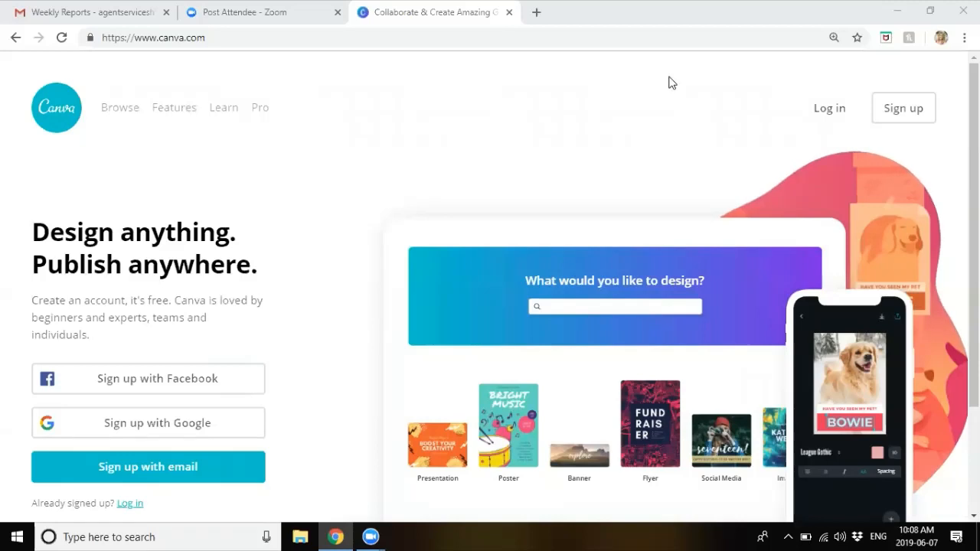
{"action": "left_click", "coordinate": [905, 111]}
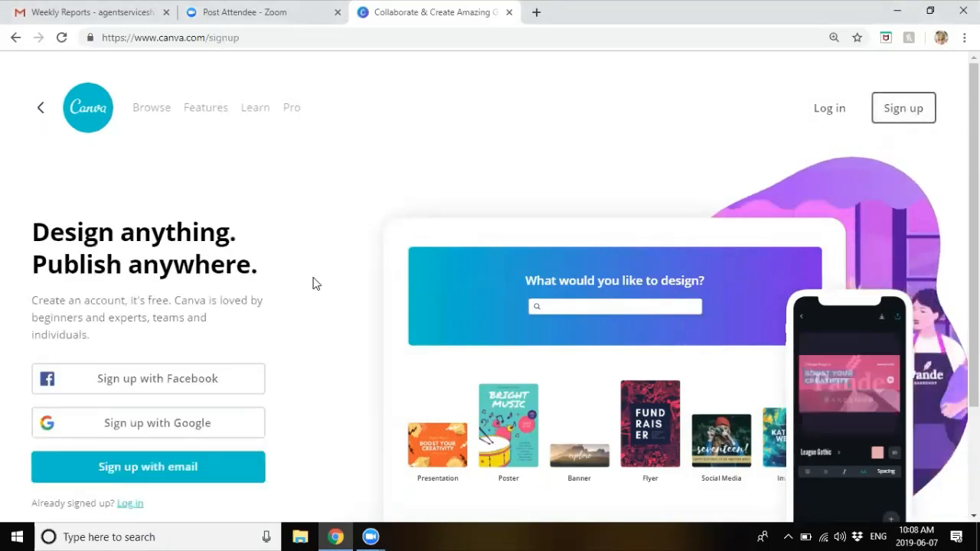
Step: Choose e-mail sign-up and enter the user's full name and the suggested e-mail address
{"action": "left_click", "coordinate": [150, 470]}
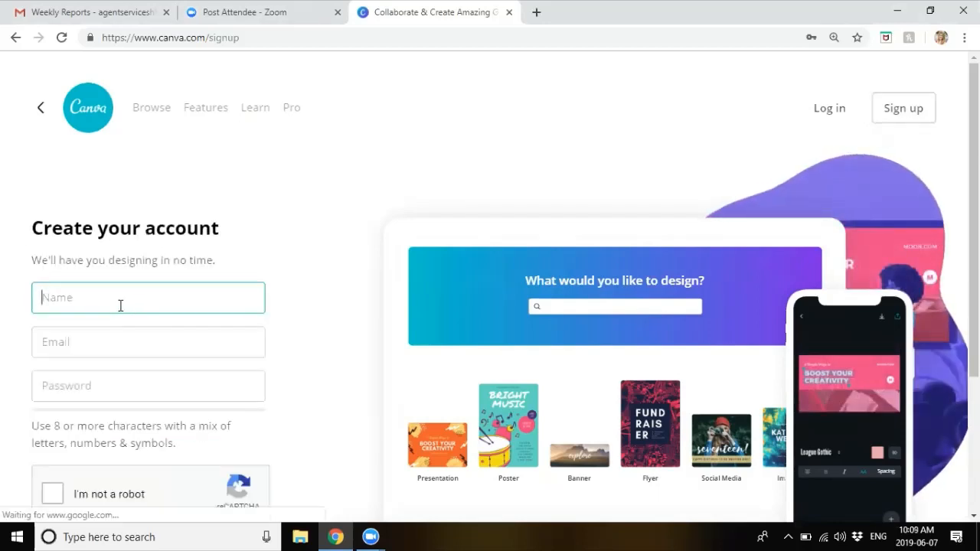
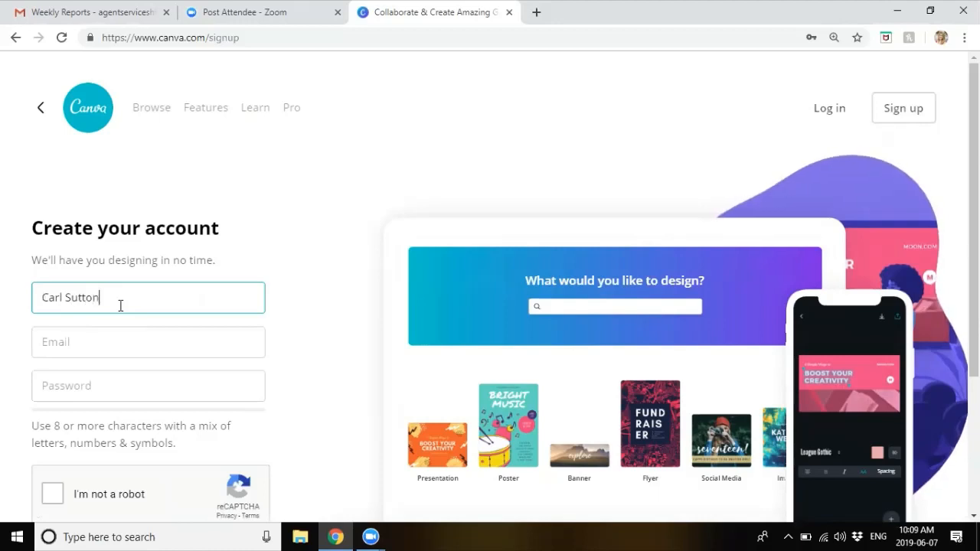
{"action": "key", "text": "Tab"}
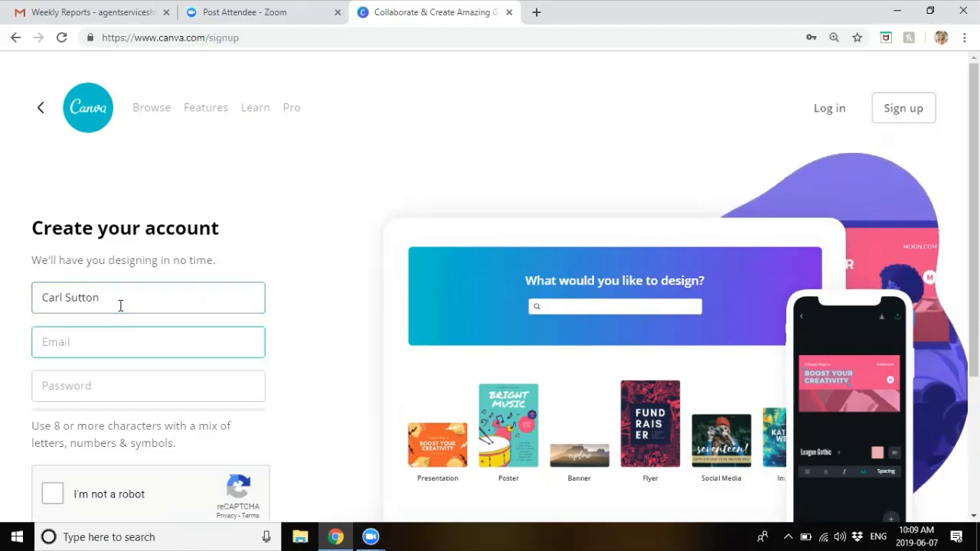
{"action": "type", "text": "carl"}
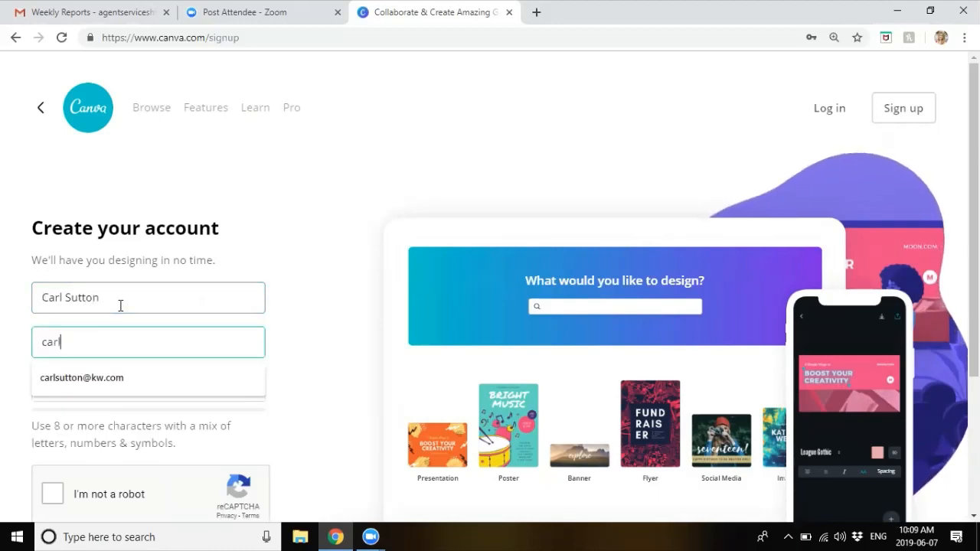
{"action": "left_click", "coordinate": [123, 378]}
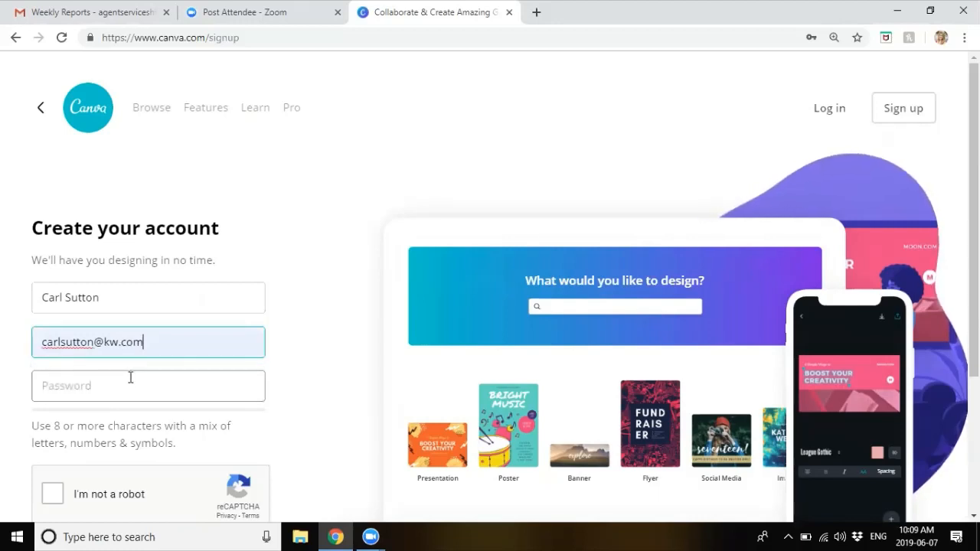
Step: Enter the account password, tick I'm not a robot, and create the account
{"action": "left_click", "coordinate": [132, 383]}
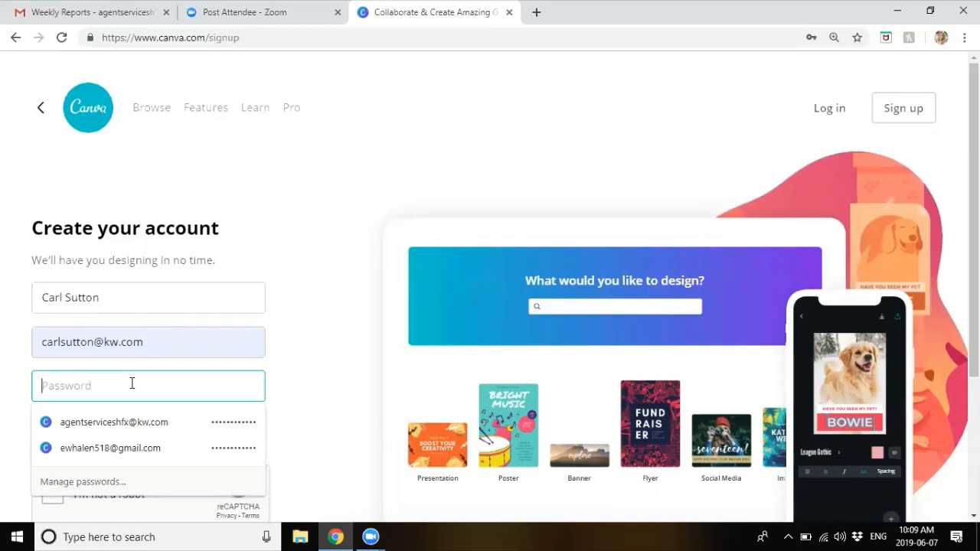
{"action": "type", "text": "••••••••"}
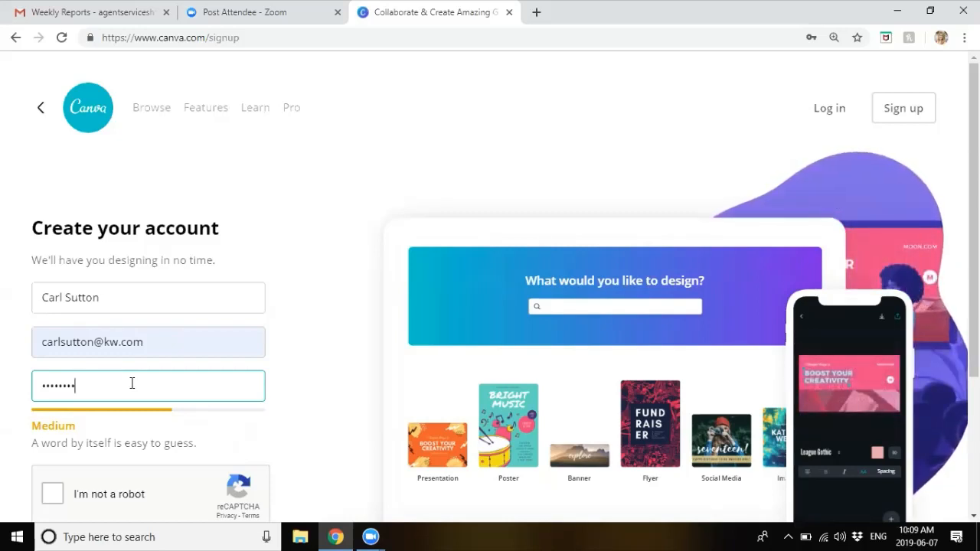
{"action": "left_click", "coordinate": [307, 198]}
{"action": "scroll", "coordinate": [306, 197], "scroll_direction": "down", "scroll_amount": 3}
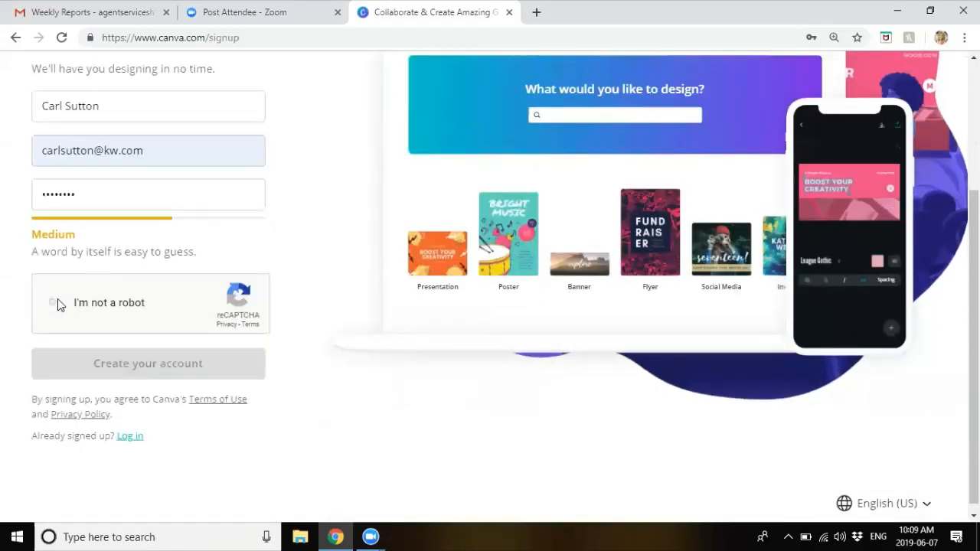
{"action": "left_click", "coordinate": [59, 304]}
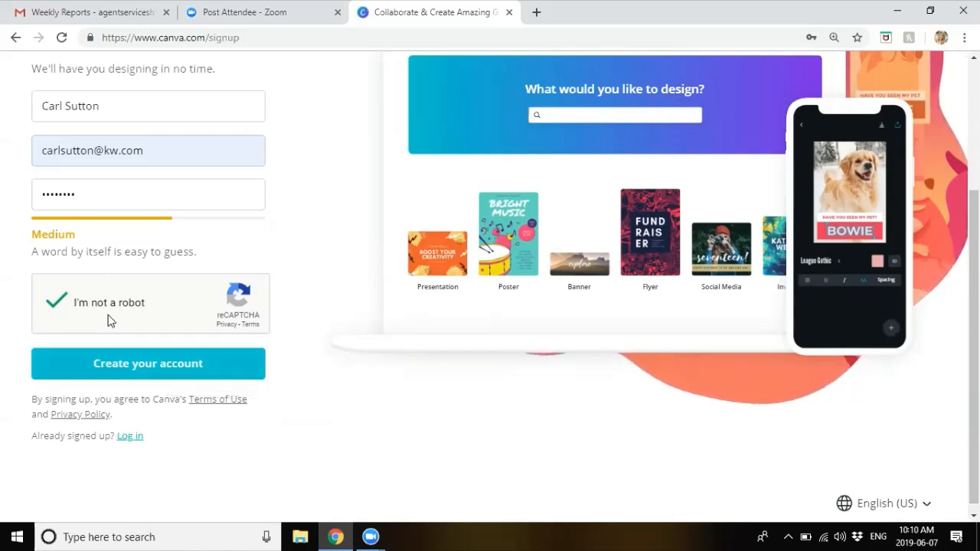
{"action": "left_click", "coordinate": [140, 363]}
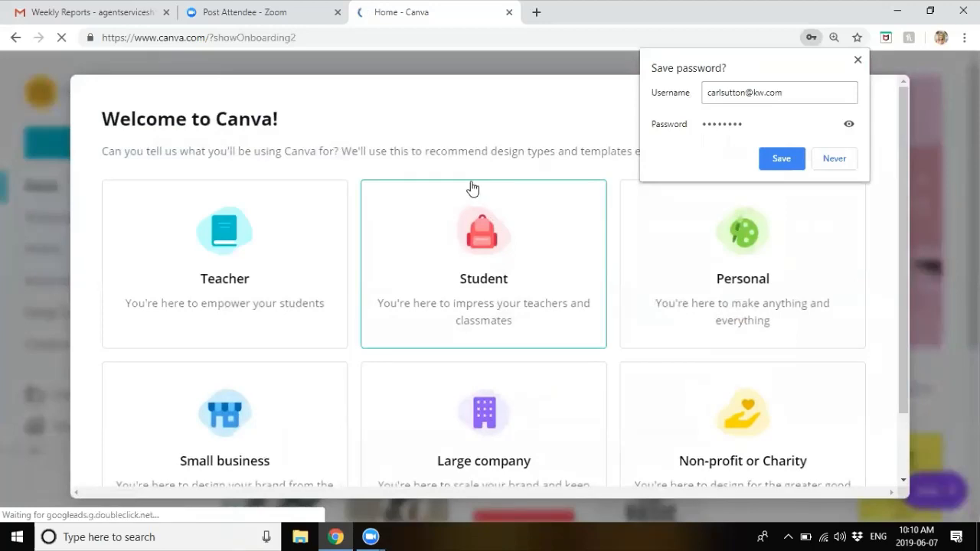
Step: Dismiss Chrome's save-password prompt and decline the Canva Pro trial with Maybe later
{"action": "left_click", "coordinate": [858, 59]}
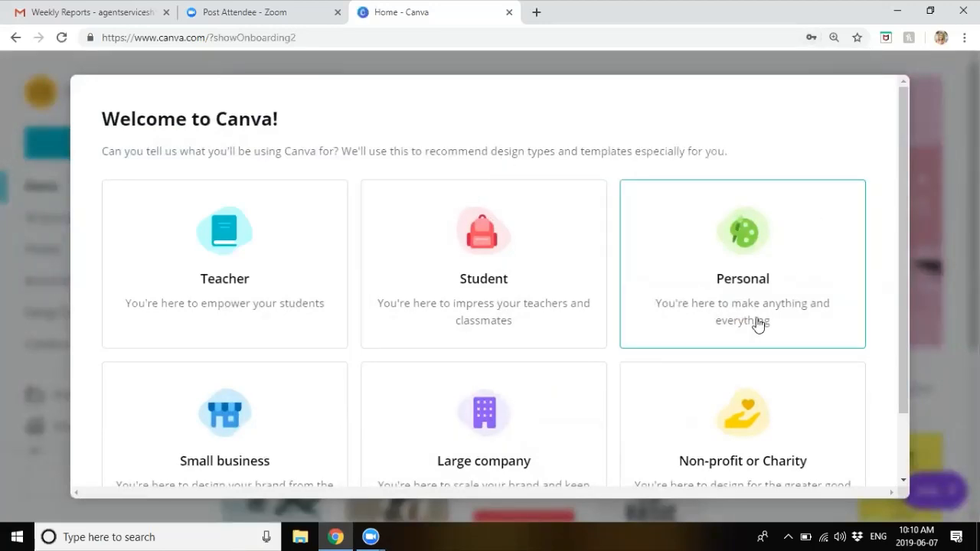
{"action": "scroll", "coordinate": [757, 325], "scroll_direction": "down", "scroll_amount": 1}
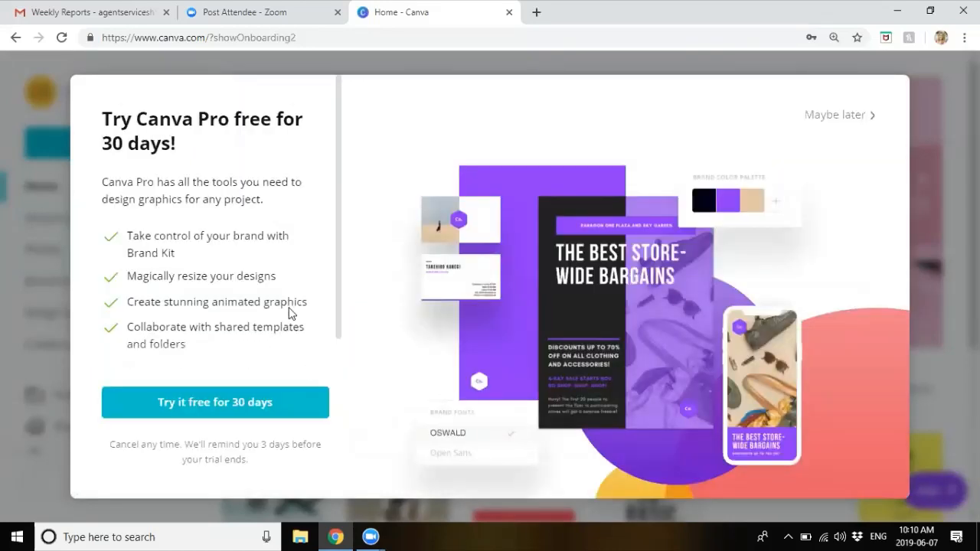
{"action": "scroll", "coordinate": [282, 237], "scroll_direction": "down", "scroll_amount": 1}
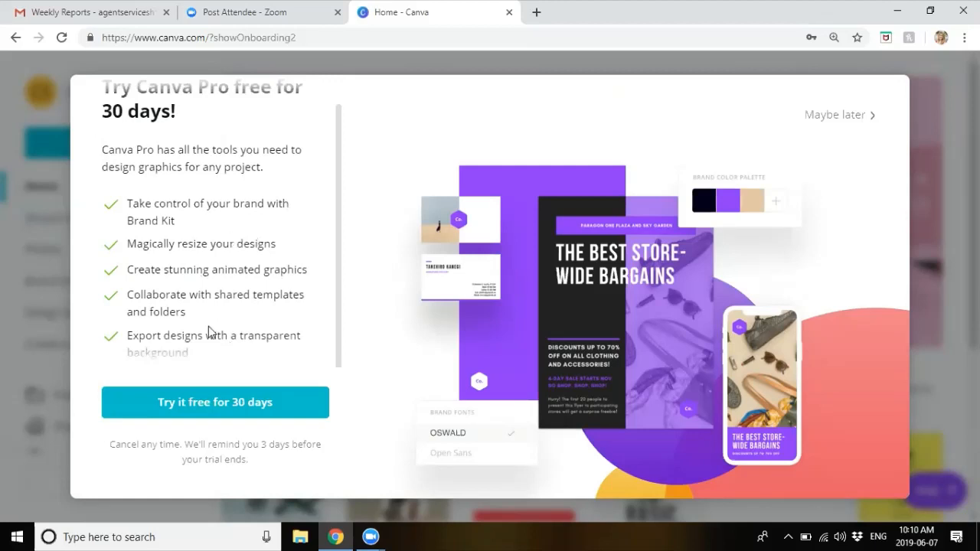
{"action": "scroll", "coordinate": [213, 119], "scroll_direction": "up", "scroll_amount": 1}
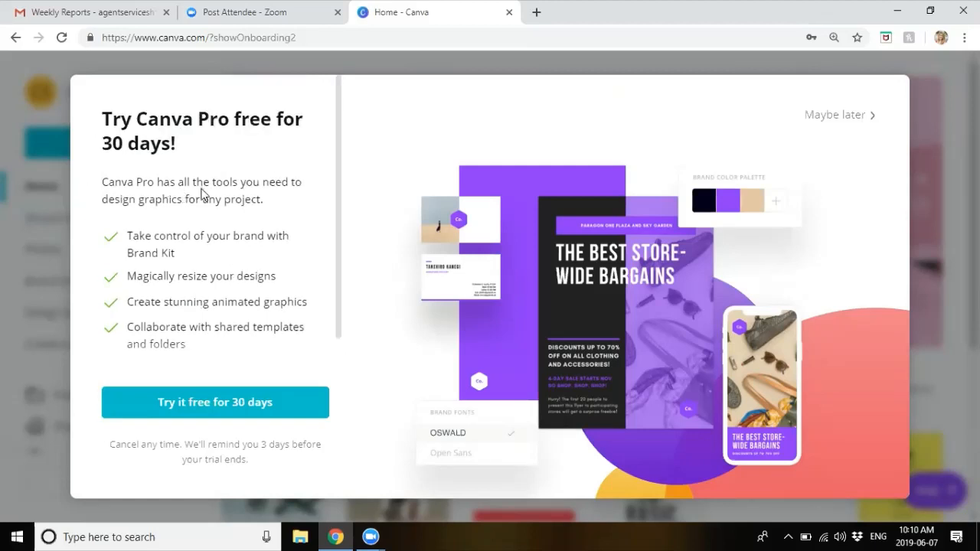
{"action": "left_click", "coordinate": [840, 121]}
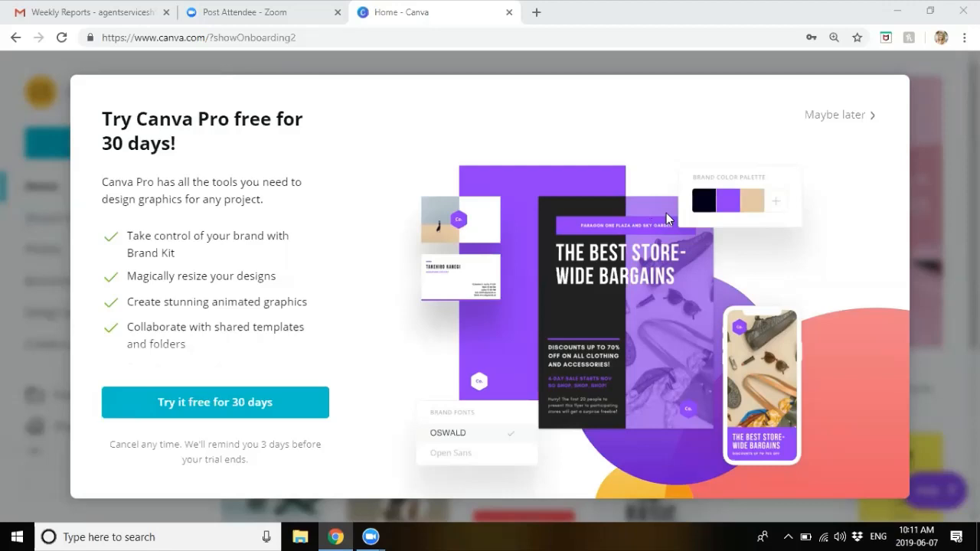
{"action": "left_click", "coordinate": [846, 116]}
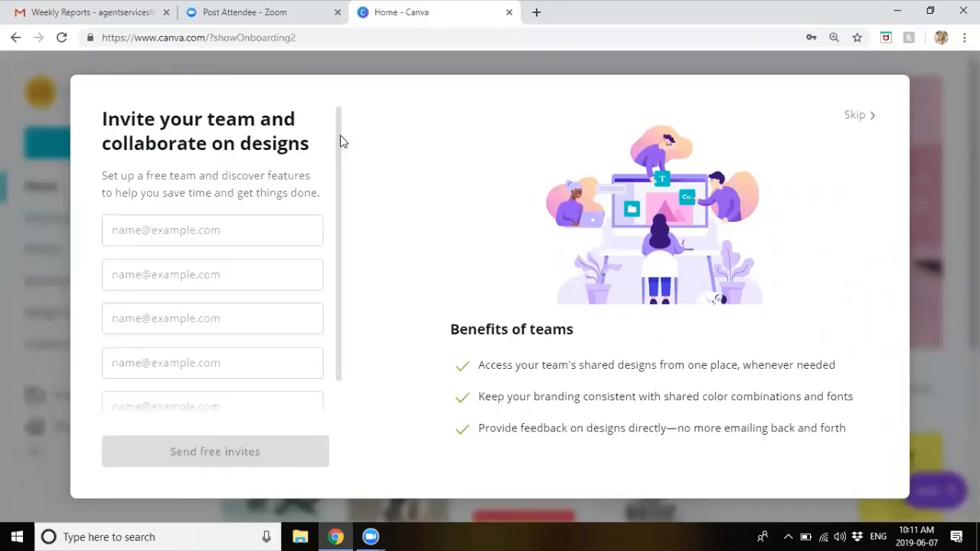
Step: In a new tab, Google 'canva pro account' and open the Canva Pro Upgrade - About Canva result
{"action": "left_click", "coordinate": [536, 12]}
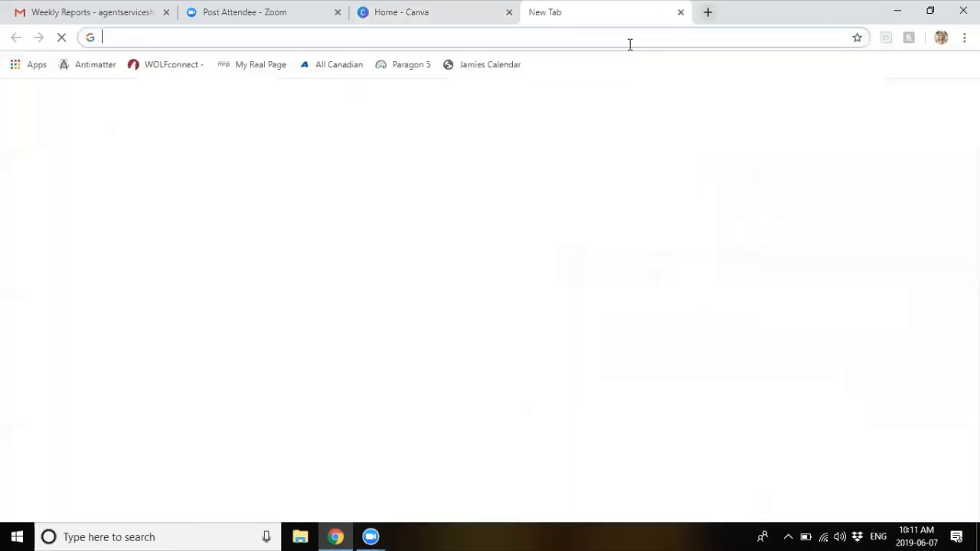
{"action": "type", "text": "canva pro account"}
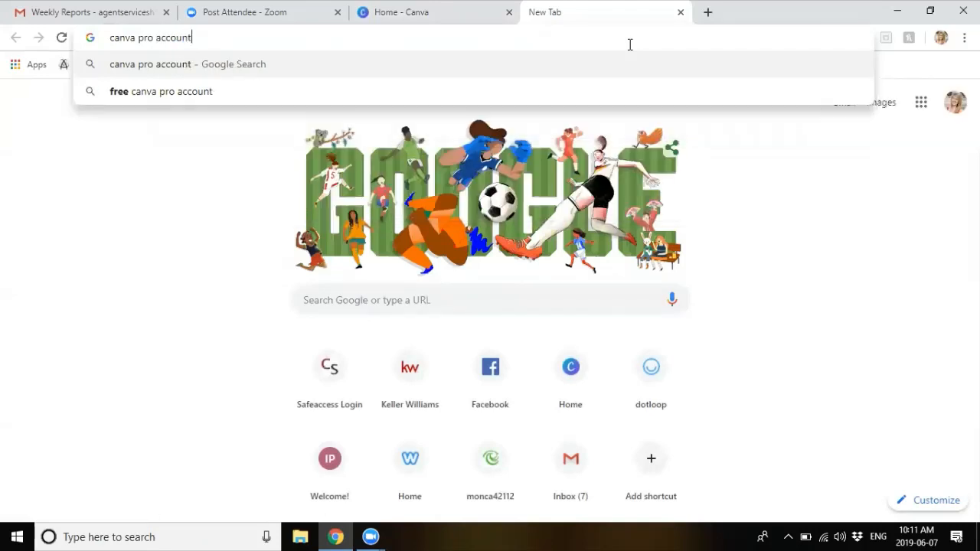
{"action": "key", "text": "Return"}
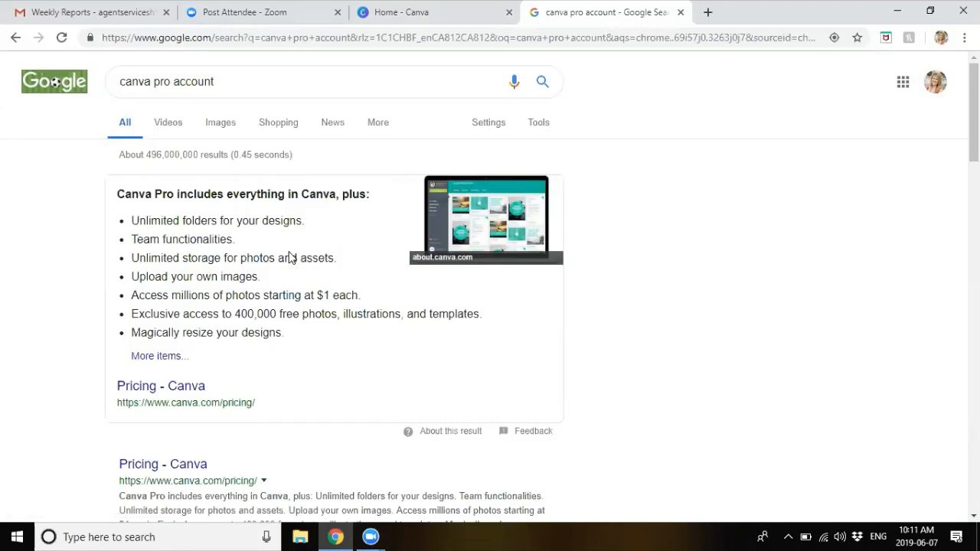
{"action": "scroll", "coordinate": [290, 257], "scroll_direction": "down", "scroll_amount": 1}
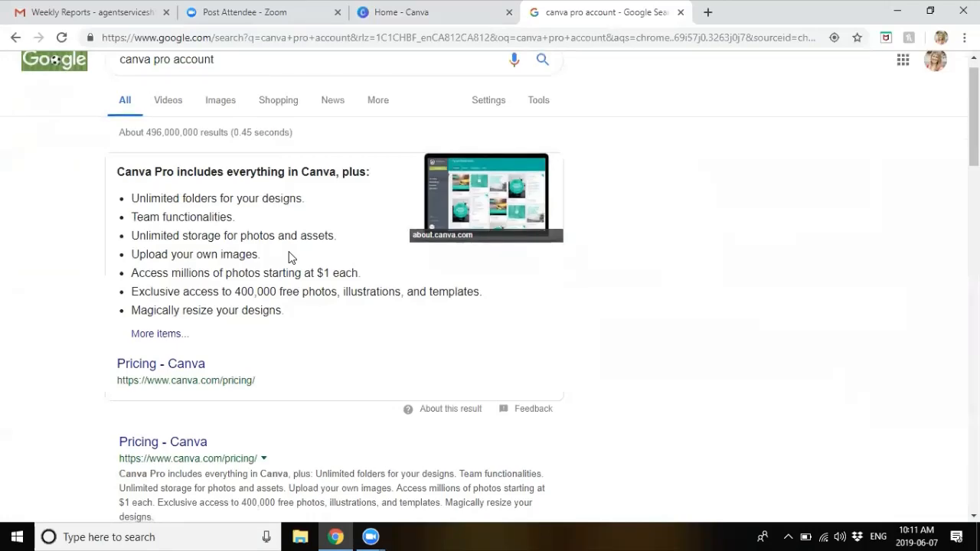
{"action": "scroll", "coordinate": [290, 257], "scroll_direction": "down", "scroll_amount": 3}
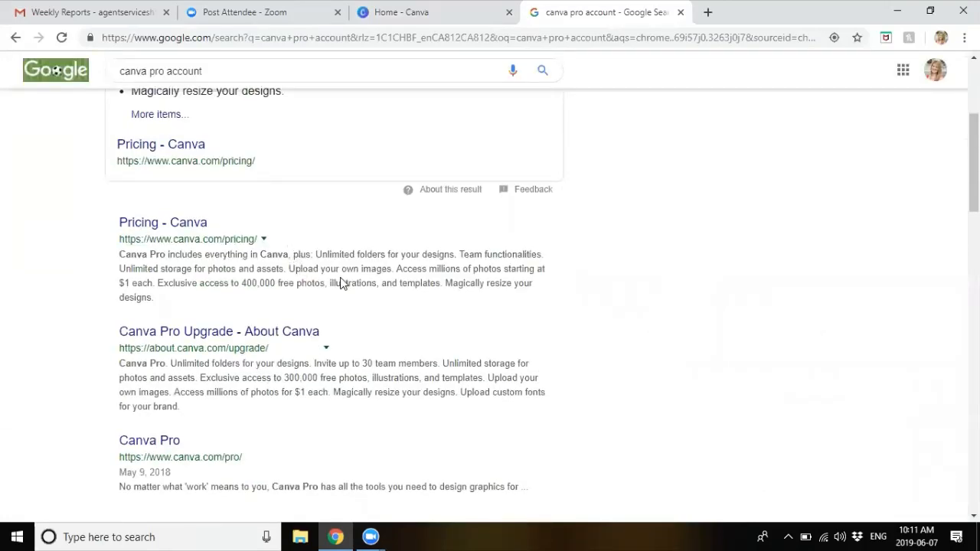
{"action": "scroll", "coordinate": [334, 276], "scroll_direction": "down", "scroll_amount": 2}
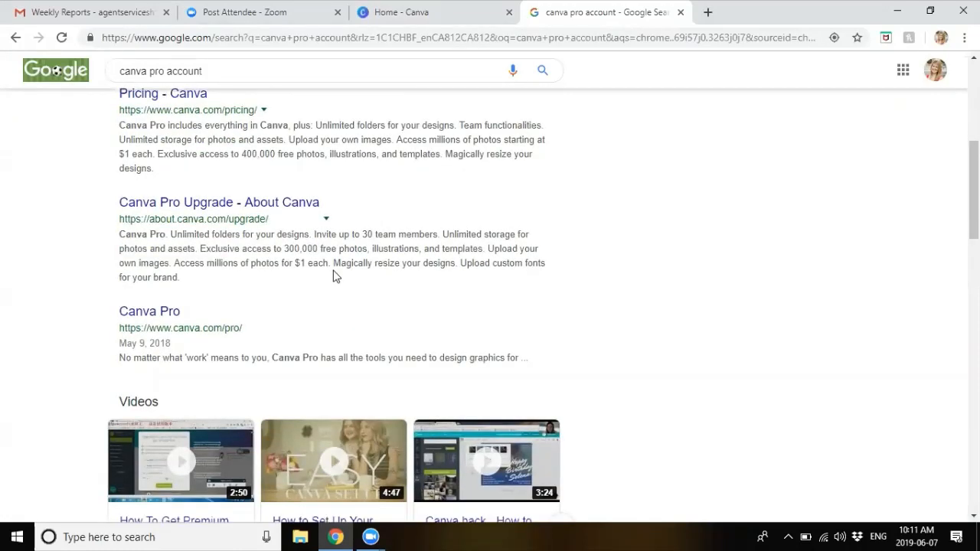
{"action": "scroll", "coordinate": [334, 276], "scroll_direction": "up", "scroll_amount": 1}
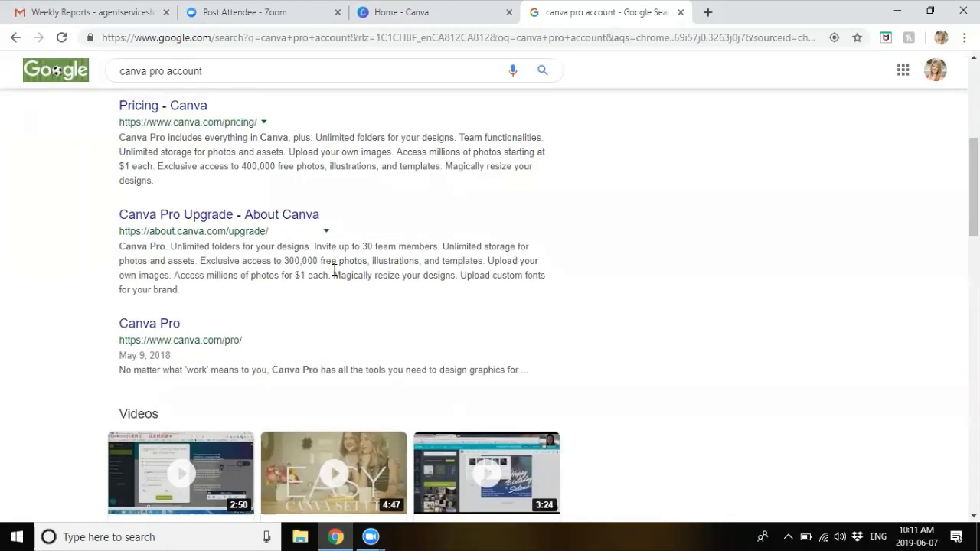
{"action": "scroll", "coordinate": [334, 270], "scroll_direction": "up", "scroll_amount": 1}
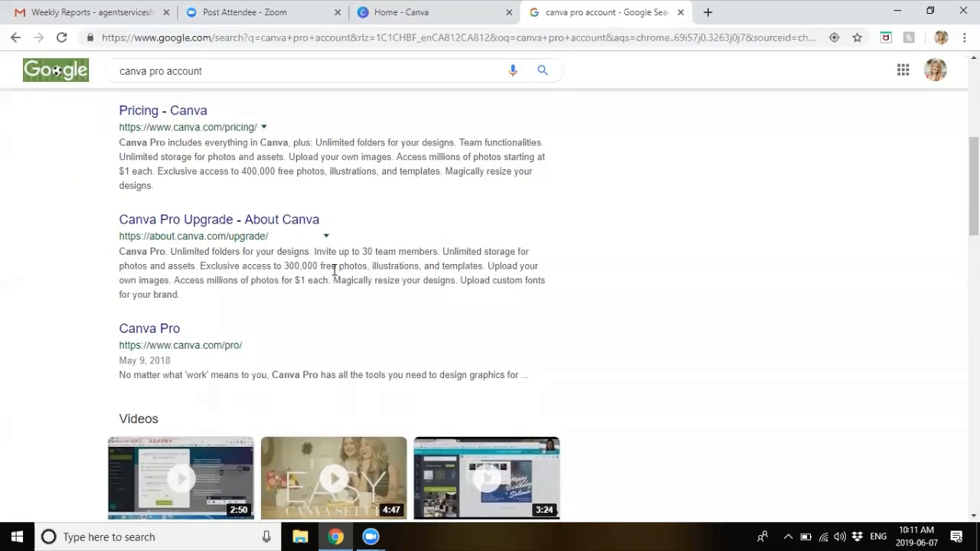
{"action": "scroll", "coordinate": [335, 269], "scroll_direction": "down", "scroll_amount": 1}
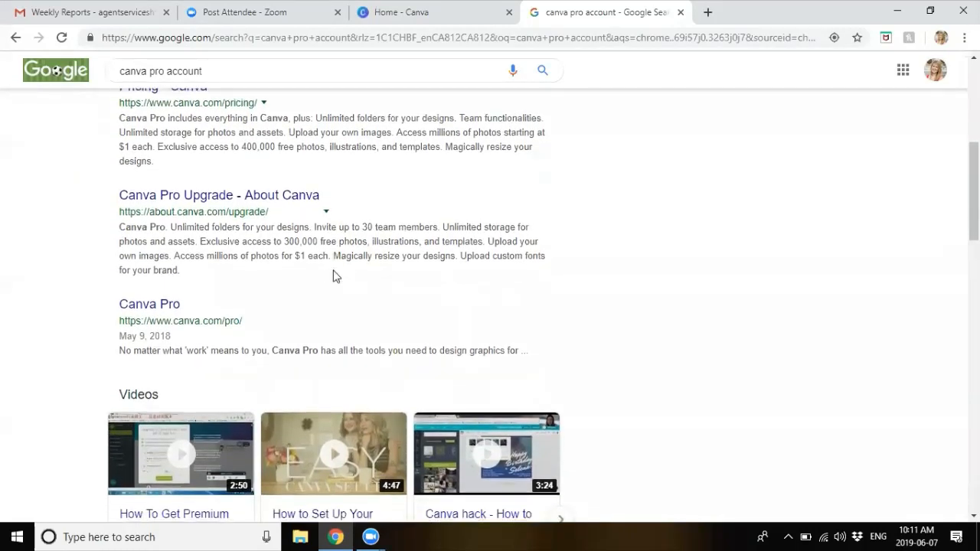
{"action": "left_click", "coordinate": [252, 211]}
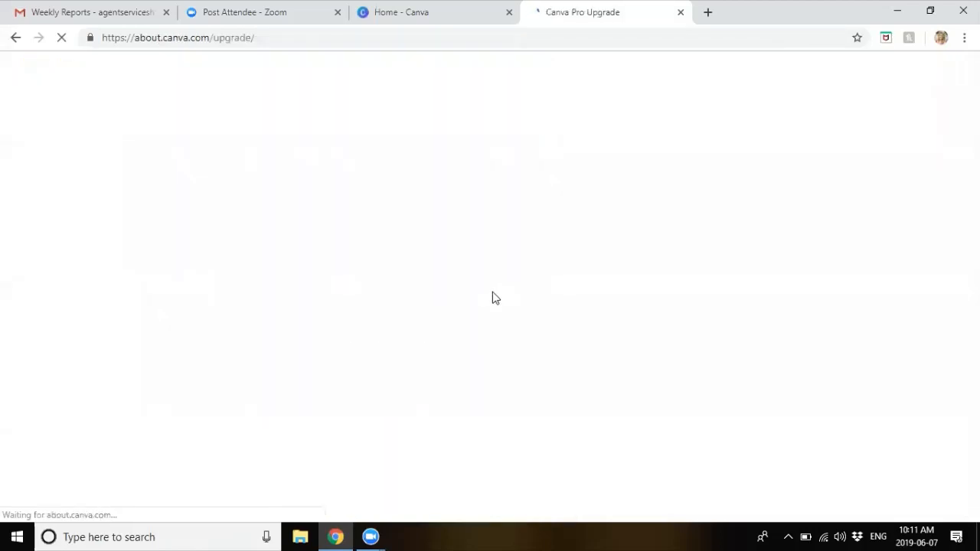
Step: Browse the Canva Pro Upgrade page, then switch back to the Home - Canva tab
{"action": "scroll", "coordinate": [506, 322], "scroll_direction": "down", "scroll_amount": 5}
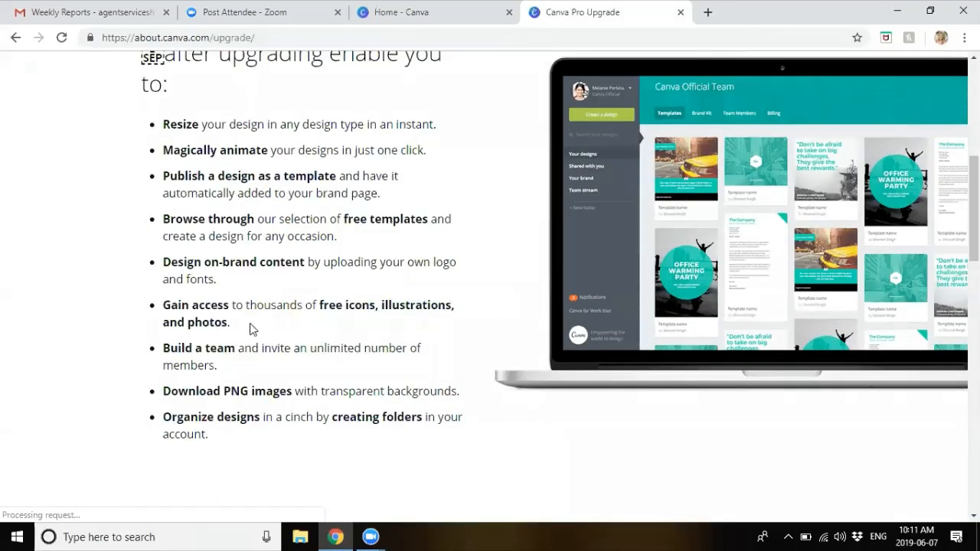
{"action": "scroll", "coordinate": [252, 328], "scroll_direction": "down", "scroll_amount": 6}
{"action": "scroll", "coordinate": [253, 326], "scroll_direction": "down", "scroll_amount": 1}
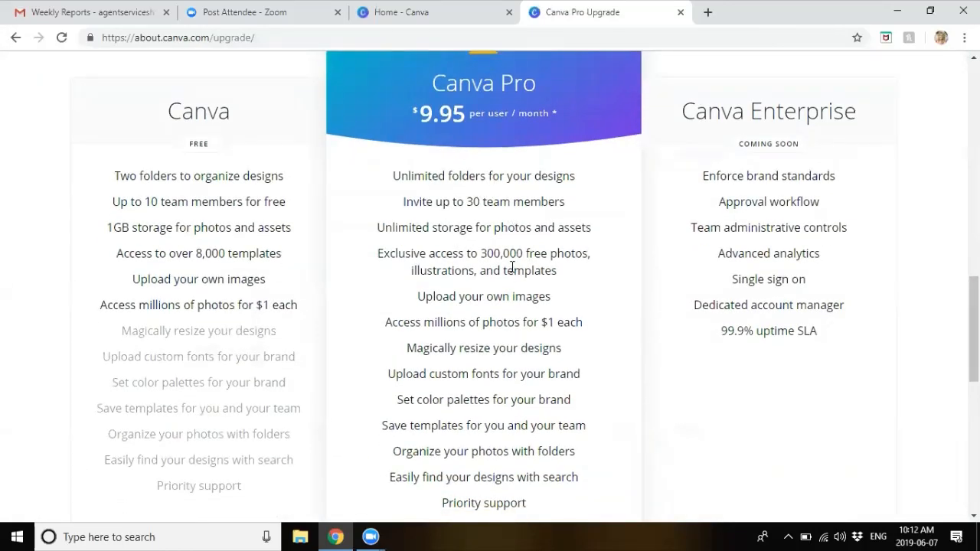
{"action": "scroll", "coordinate": [515, 287], "scroll_direction": "down", "scroll_amount": 3}
{"action": "scroll", "coordinate": [512, 287], "scroll_direction": "up", "scroll_amount": 6}
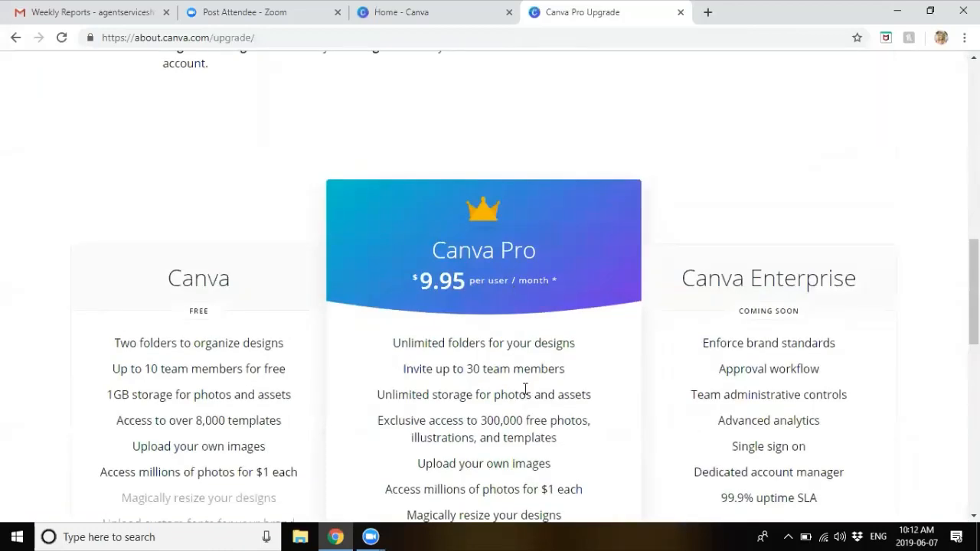
{"action": "scroll", "coordinate": [526, 382], "scroll_direction": "down", "scroll_amount": 2}
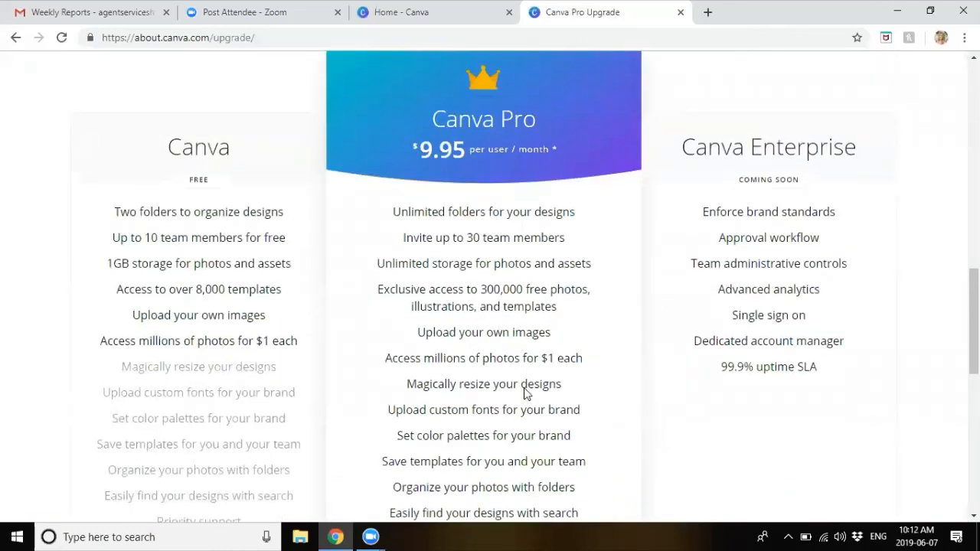
{"action": "left_click", "coordinate": [367, 14]}
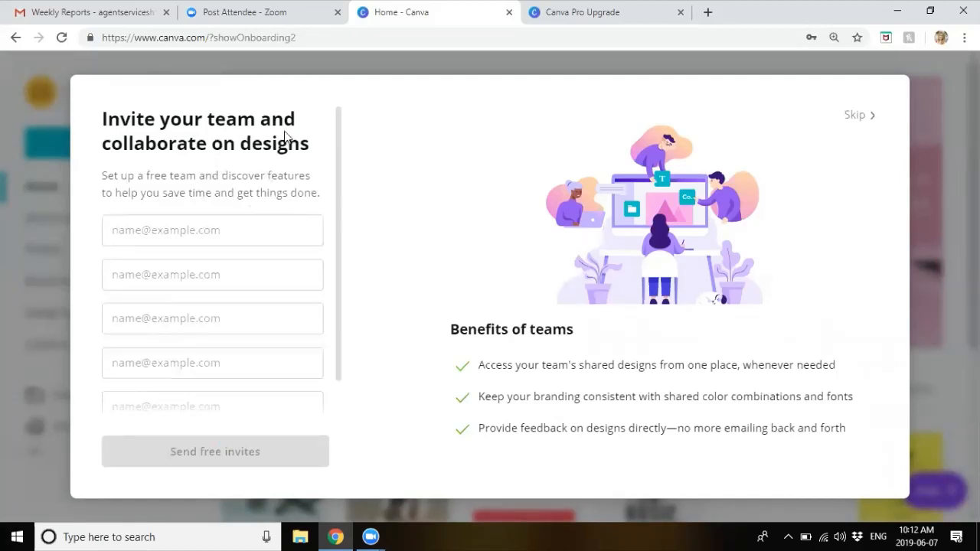
Step: Skip the Invite your team onboarding dialog
{"action": "left_click", "coordinate": [849, 115]}
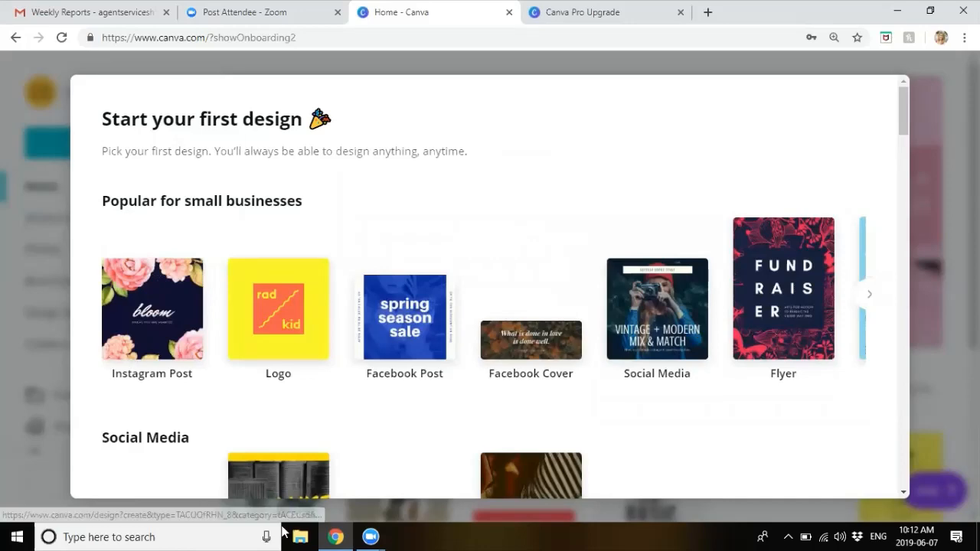
{"action": "left_click", "coordinate": [370, 537]}
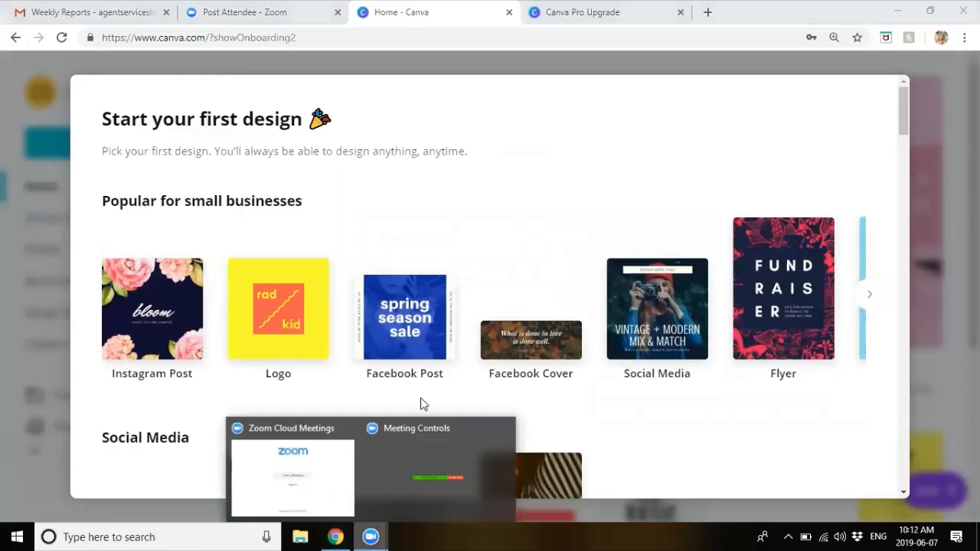
{"action": "left_click", "coordinate": [314, 457]}
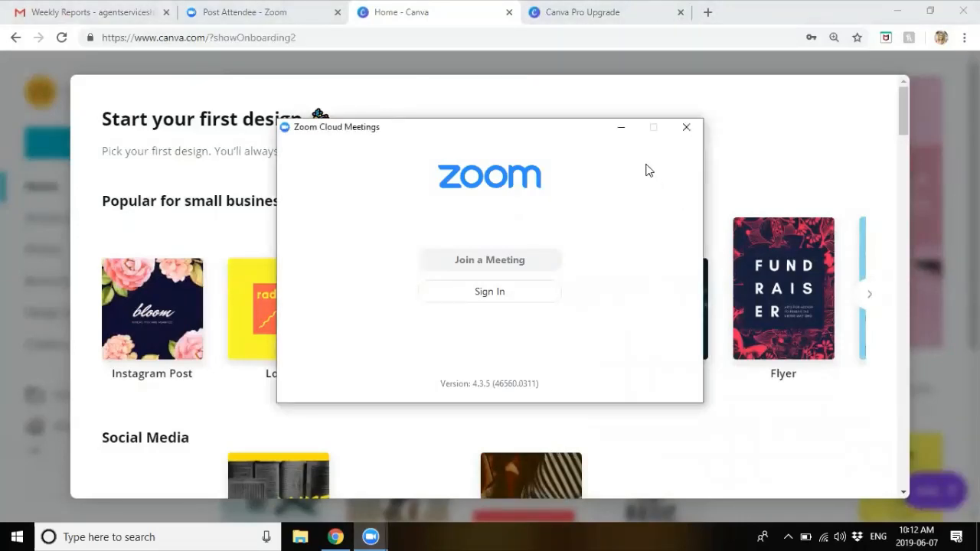
{"action": "left_click", "coordinate": [711, 93]}
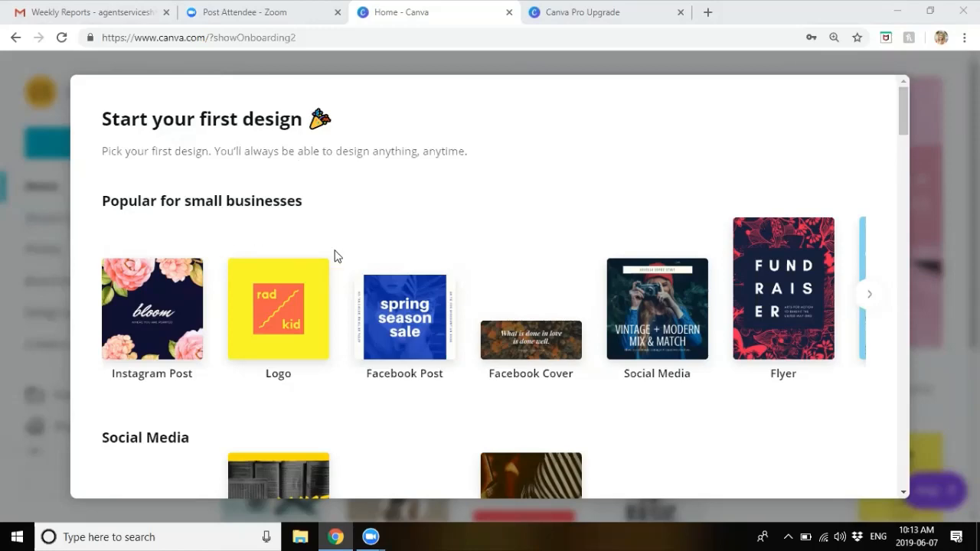
Step: Choose Instagram Post from the Start your first design picker
{"action": "scroll", "coordinate": [335, 256], "scroll_direction": "down", "scroll_amount": 3}
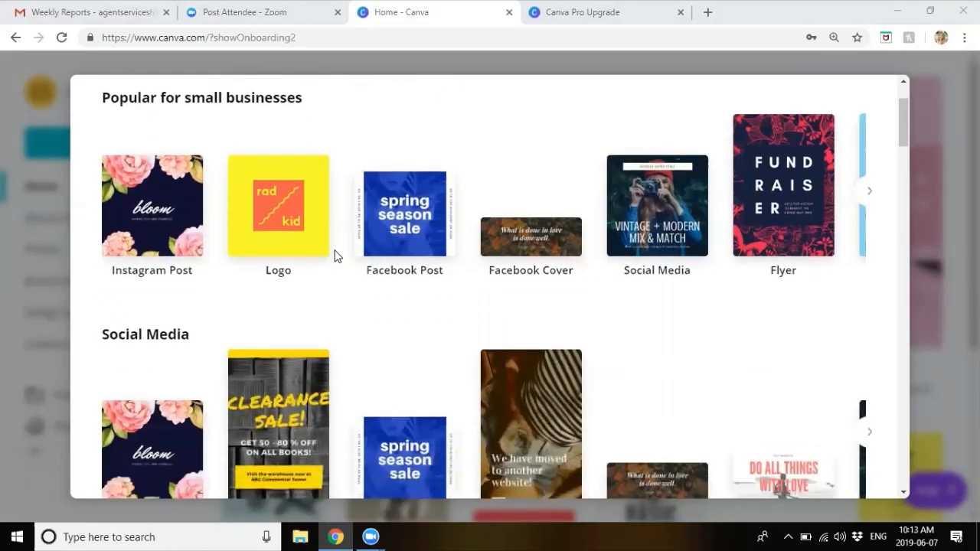
{"action": "scroll", "coordinate": [335, 256], "scroll_direction": "up", "scroll_amount": 3}
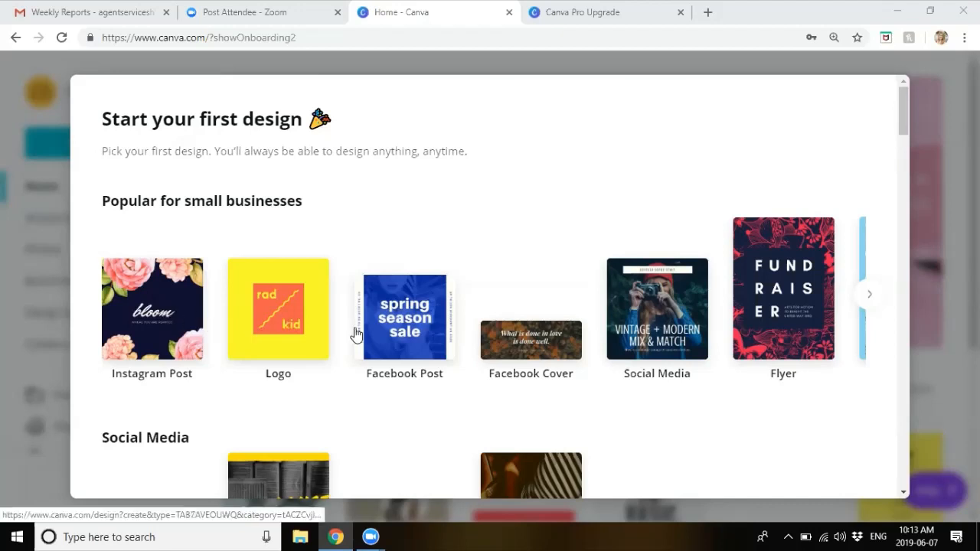
{"action": "left_click", "coordinate": [149, 294]}
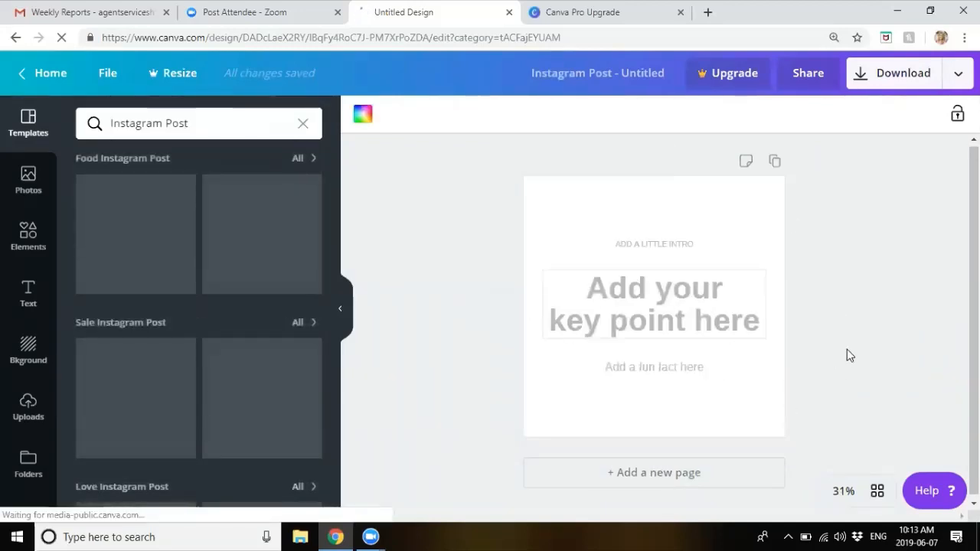
Step: Delete the ADD A LITTLE INTRO text, then move the key point box higher and type ',jnmv' into it
{"action": "left_click", "coordinate": [660, 244]}
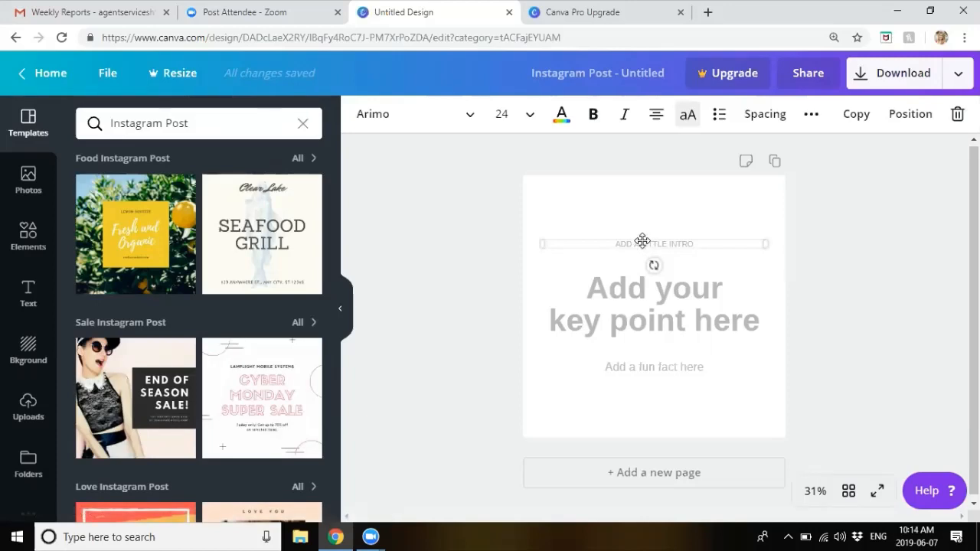
{"action": "key", "text": "Delete"}
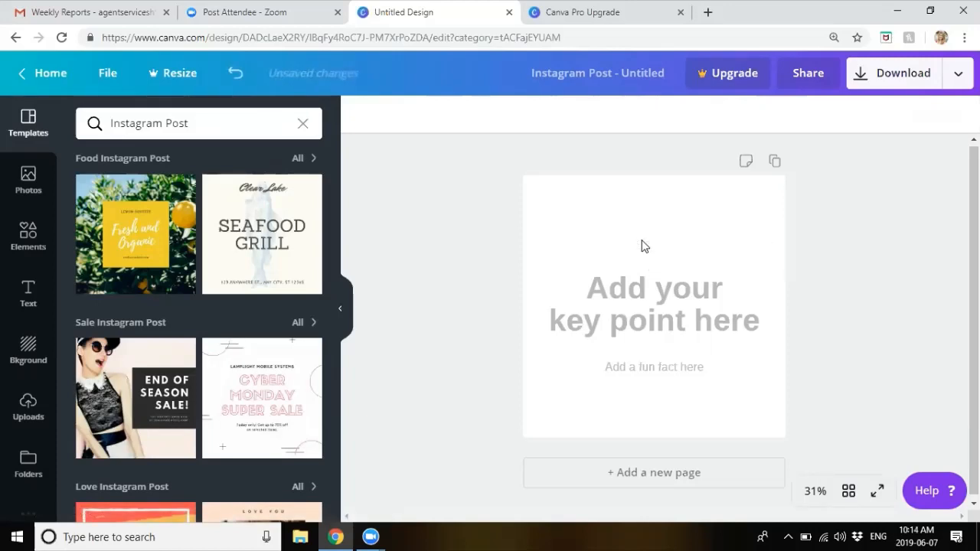
{"action": "left_click", "coordinate": [640, 302]}
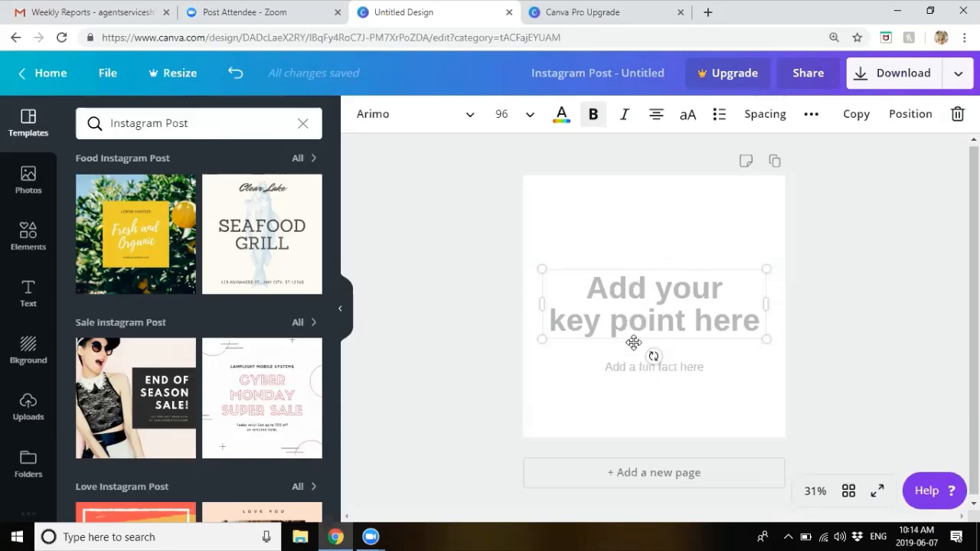
{"action": "left_click", "coordinate": [646, 272]}
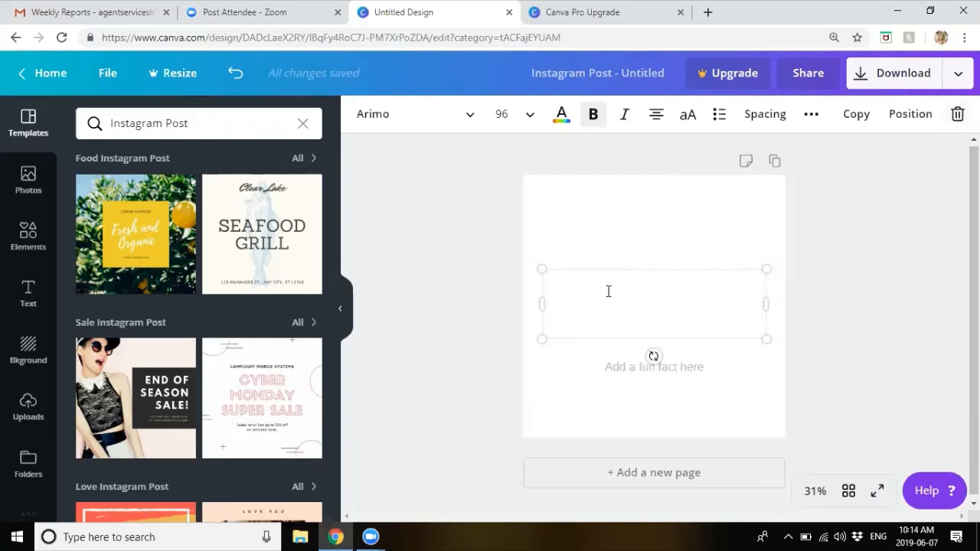
{"action": "left_click_drag", "start_coordinate": [604, 267], "coordinate": [605, 199]}
{"action": "type", "text": ",jnmv"}
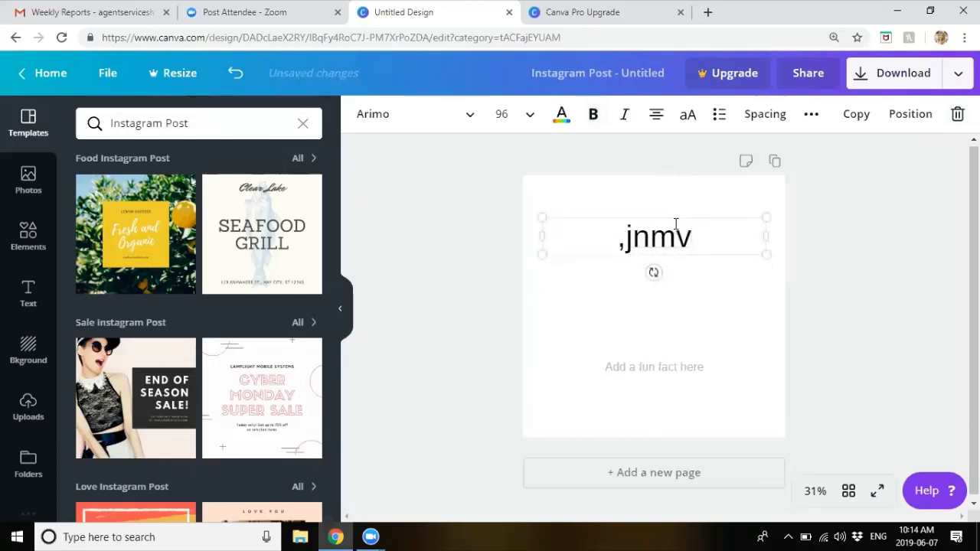
{"action": "left_click", "coordinate": [935, 136]}
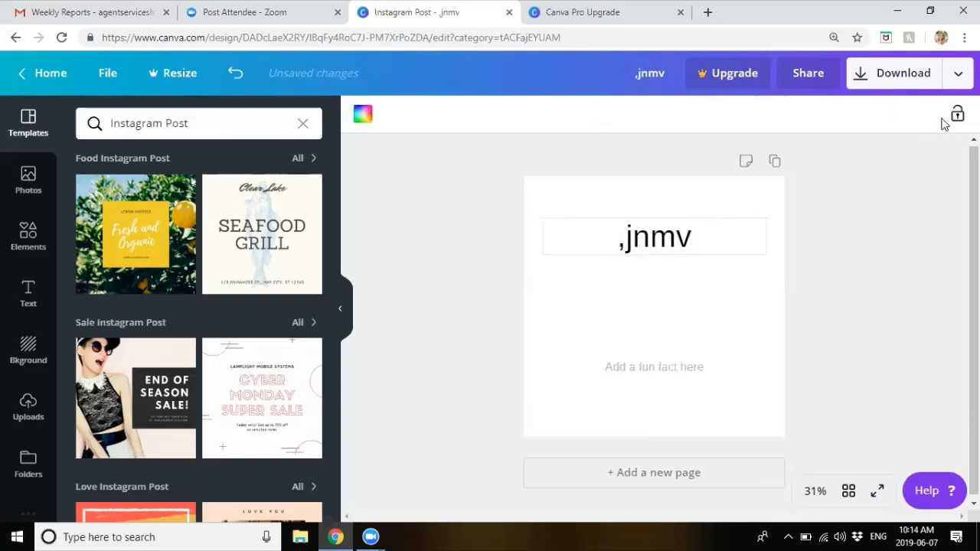
Step: Delete the test text box and the 'Add a fun fact here' text box
{"action": "left_click", "coordinate": [663, 230]}
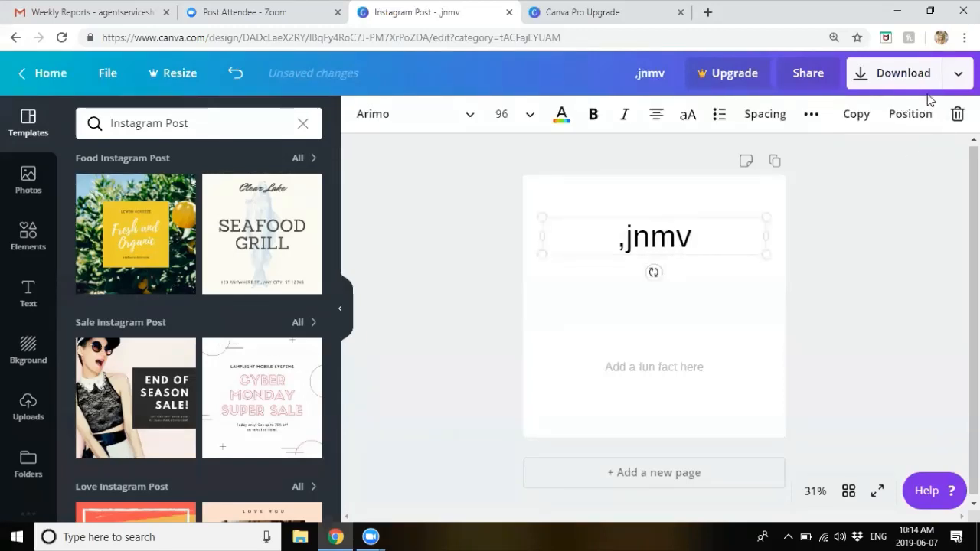
{"action": "left_click", "coordinate": [956, 113]}
{"action": "left_click", "coordinate": [668, 373]}
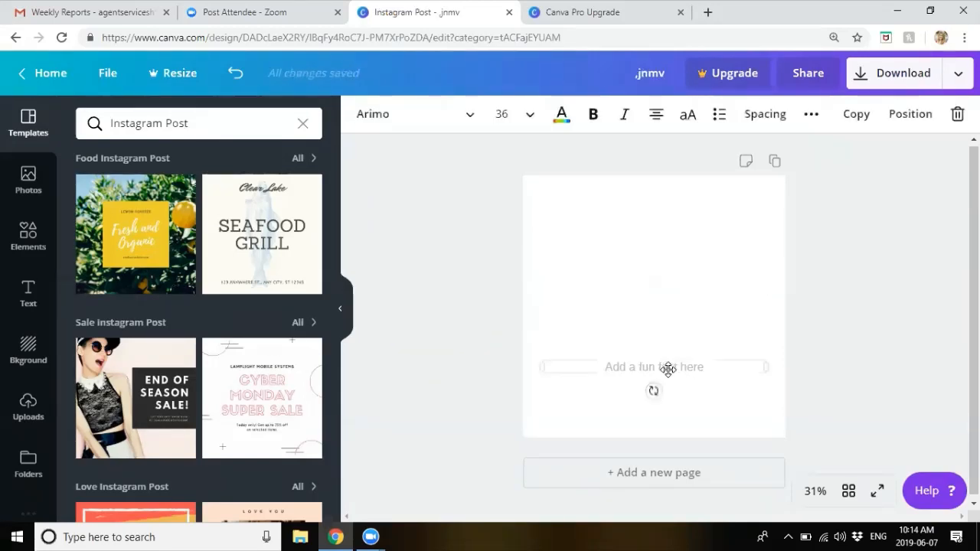
{"action": "left_click", "coordinate": [956, 114]}
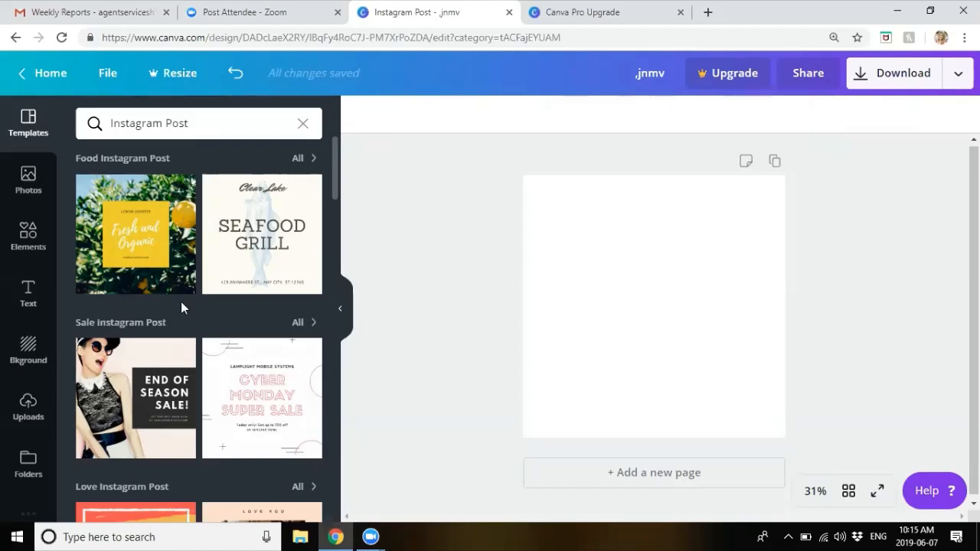
Step: Search templates for 'open house' and apply the Welcome to our place! template
{"action": "scroll", "coordinate": [182, 307], "scroll_direction": "down", "scroll_amount": 3}
{"action": "scroll", "coordinate": [182, 304], "scroll_direction": "down", "scroll_amount": 5}
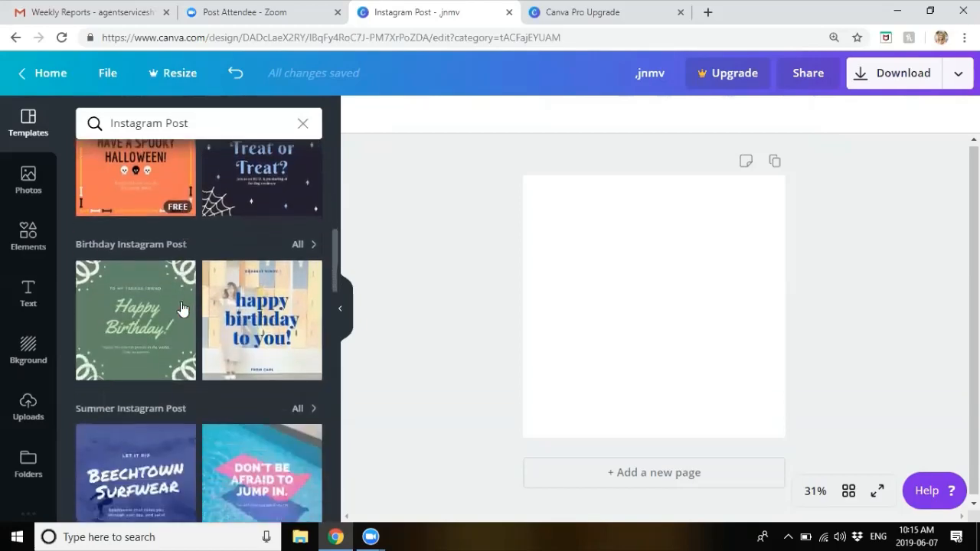
{"action": "scroll", "coordinate": [182, 306], "scroll_direction": "down", "scroll_amount": 7}
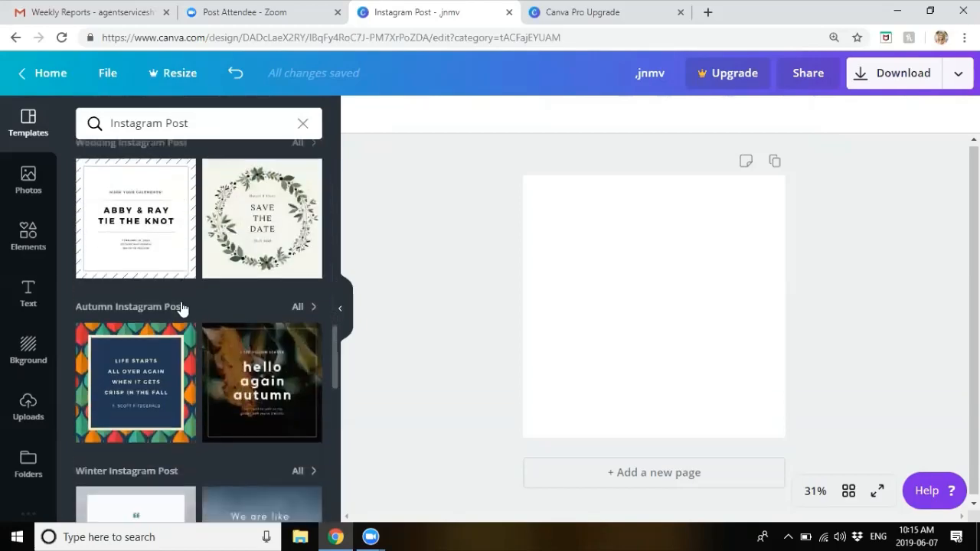
{"action": "scroll", "coordinate": [181, 306], "scroll_direction": "down", "scroll_amount": 2}
{"action": "scroll", "coordinate": [182, 309], "scroll_direction": "up", "scroll_amount": 15}
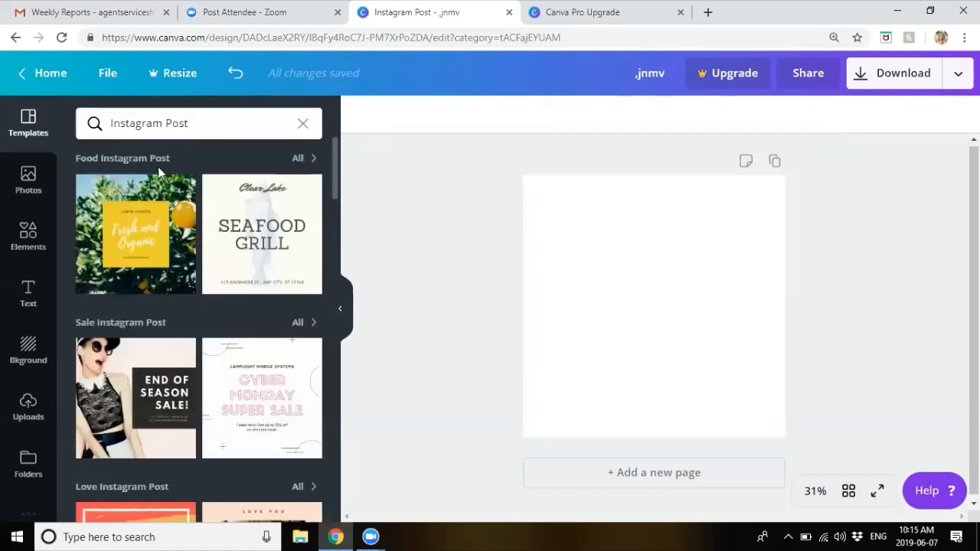
{"action": "triple_click", "coordinate": [149, 123]}
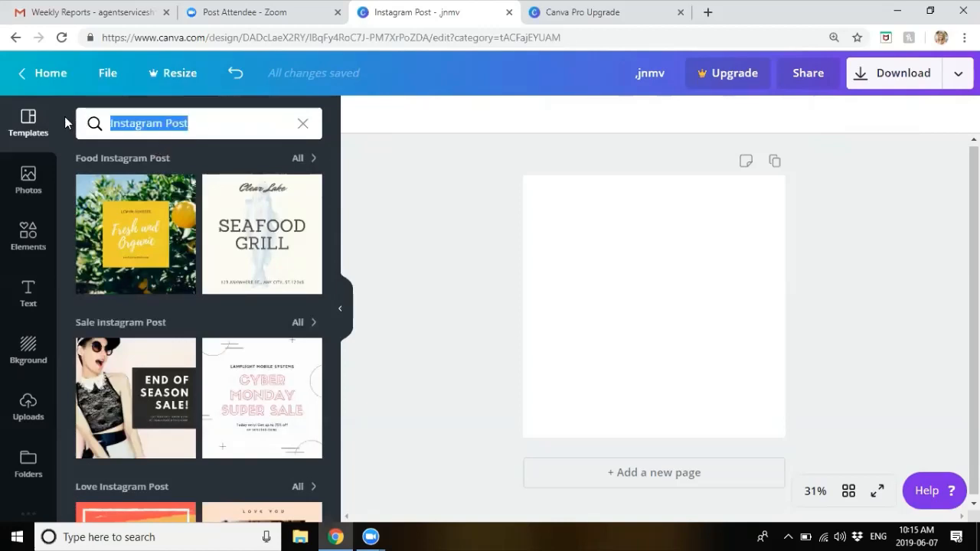
{"action": "type", "text": "open house"}
{"action": "key", "text": "Return"}
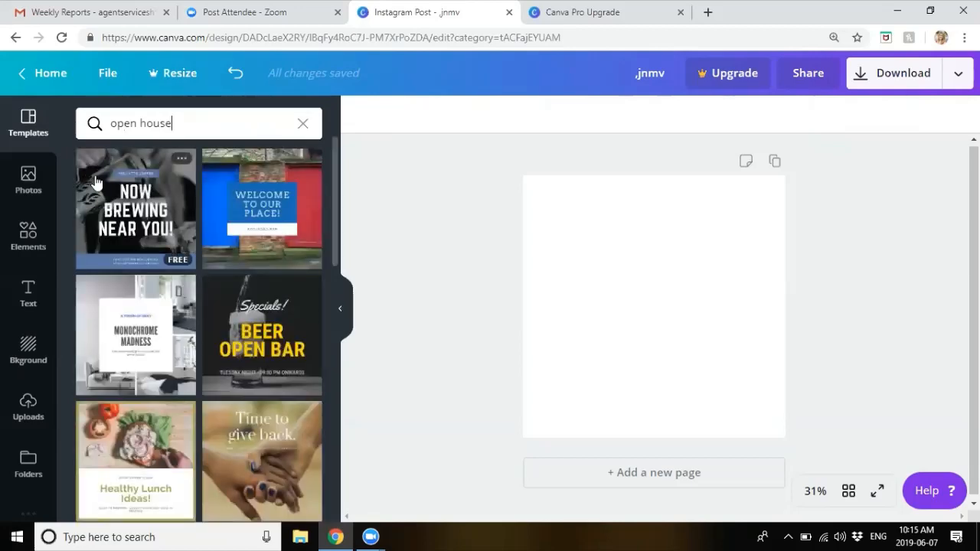
{"action": "scroll", "coordinate": [159, 230], "scroll_direction": "down", "scroll_amount": 2}
{"action": "scroll", "coordinate": [159, 230], "scroll_direction": "up", "scroll_amount": 2}
{"action": "left_click", "coordinate": [268, 221]}
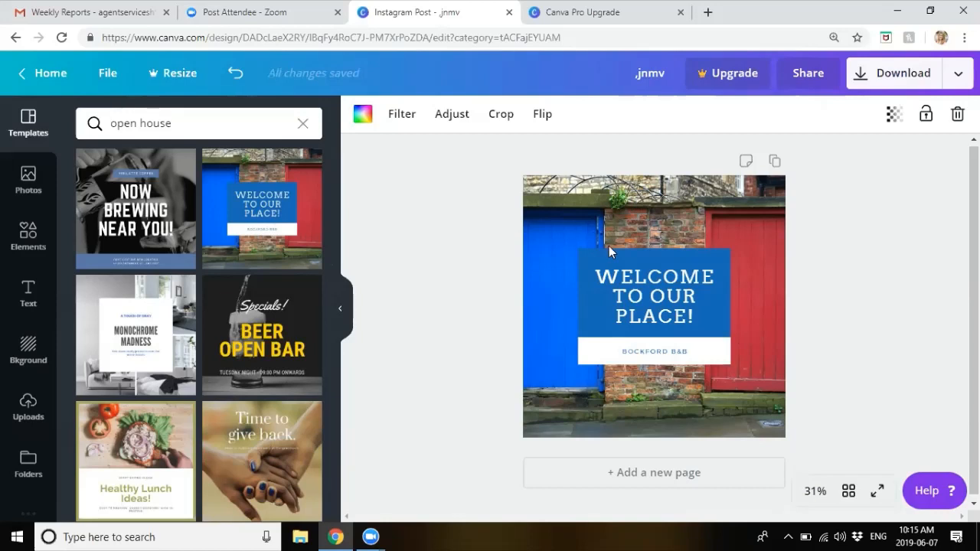
{"action": "left_click", "coordinate": [666, 289]}
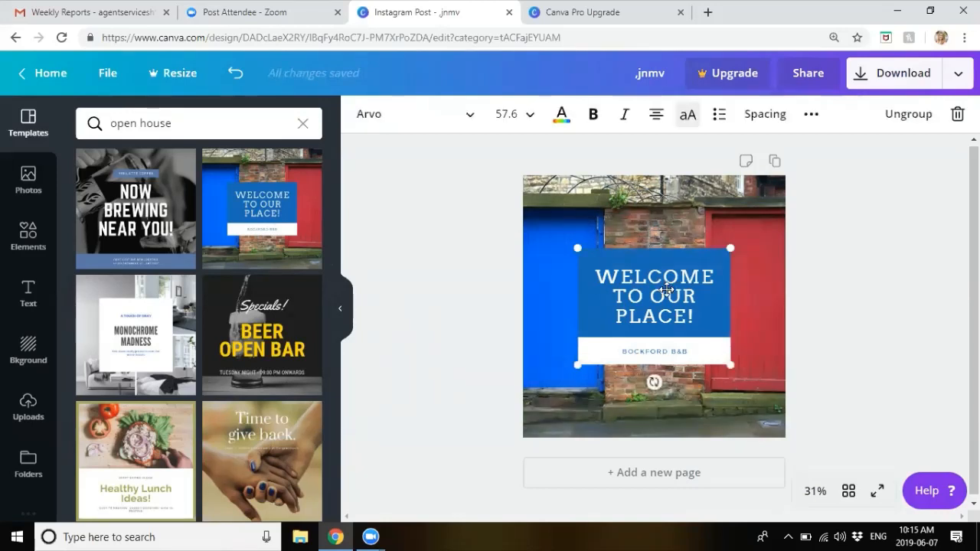
{"action": "left_click", "coordinate": [653, 189]}
{"action": "key", "text": "Delete"}
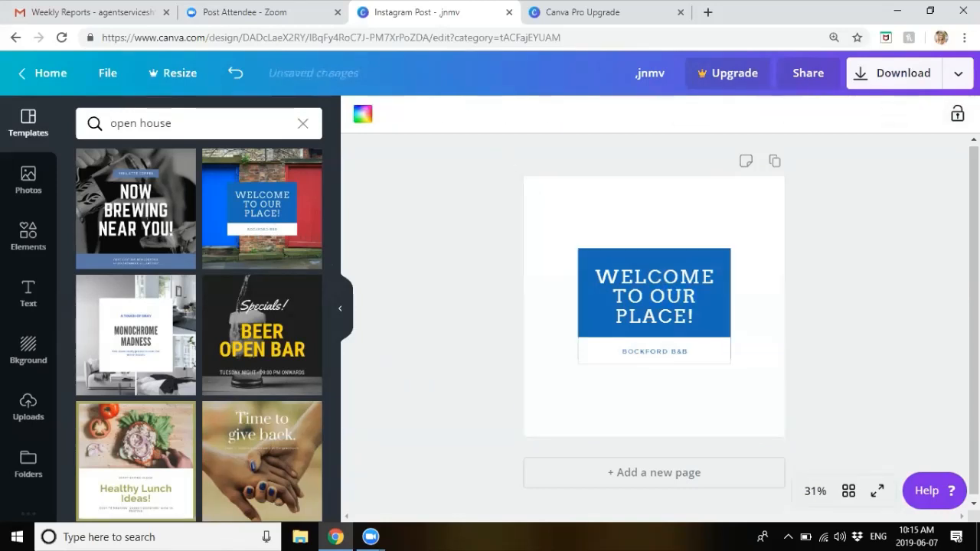
{"action": "key", "text": "ctrl+z"}
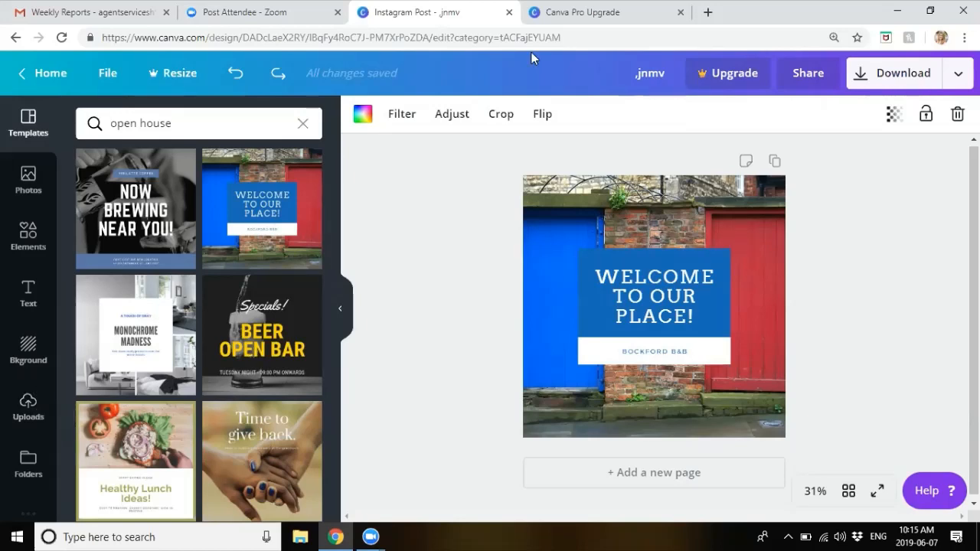
Step: Search Google Images for 'house' and preview the blue-grey house photo
{"action": "key", "text": "ctrl+t"}
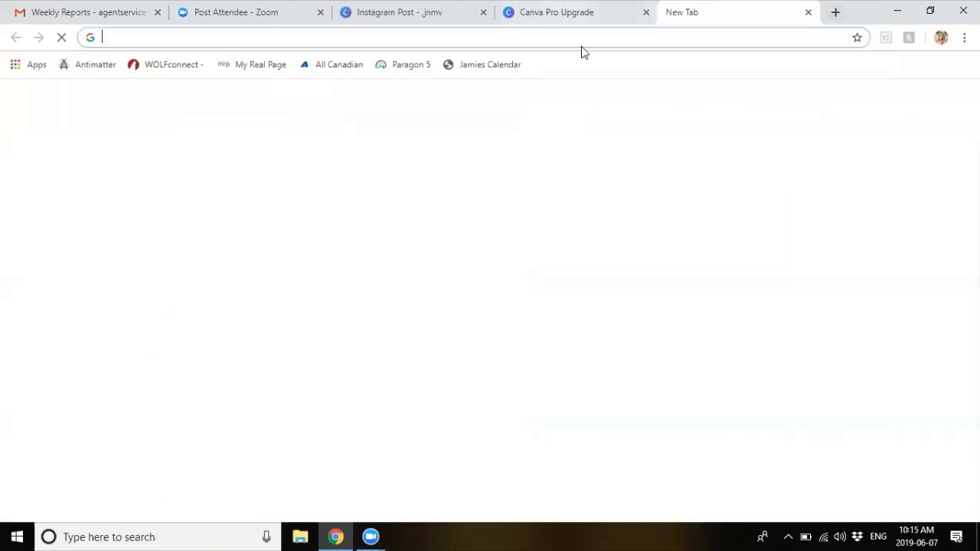
{"action": "type", "text": "house"}
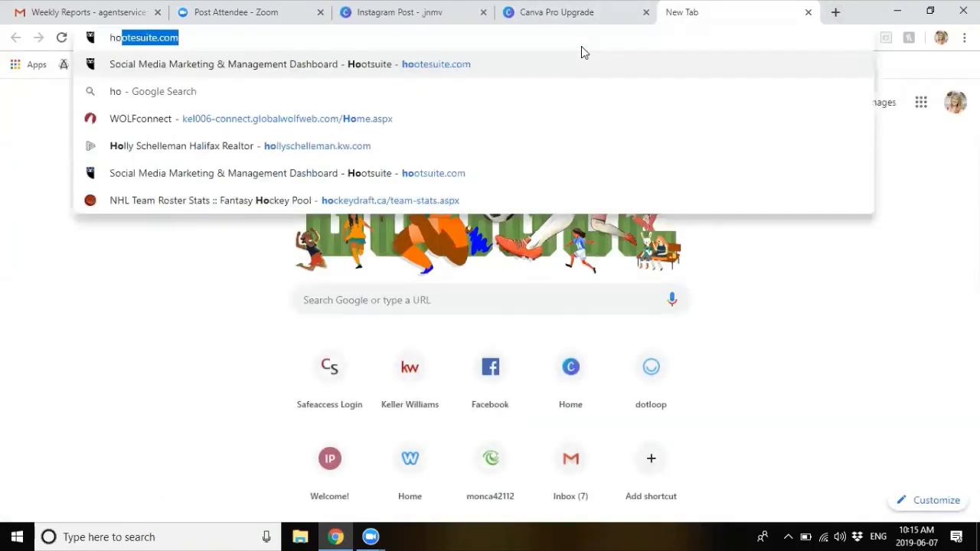
{"action": "key", "text": "Return"}
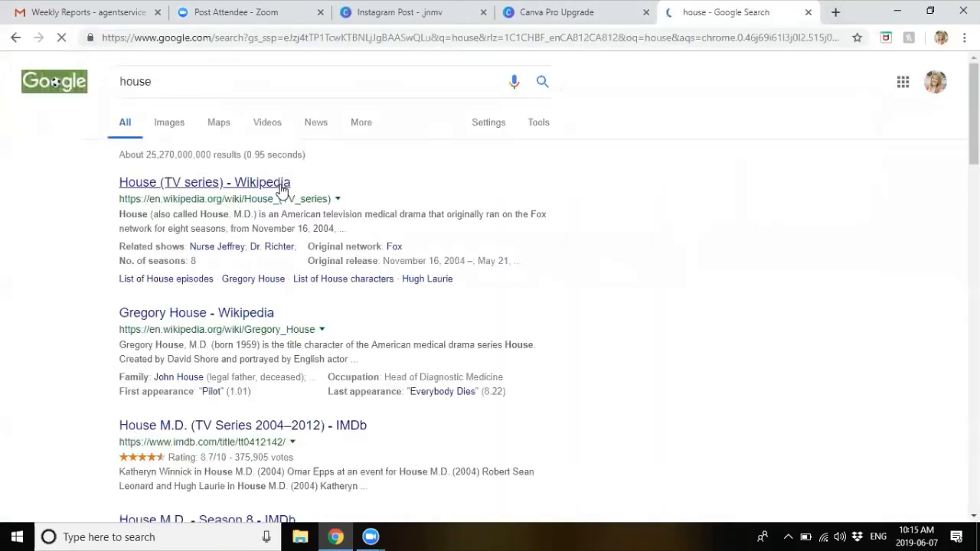
{"action": "left_click", "coordinate": [170, 123]}
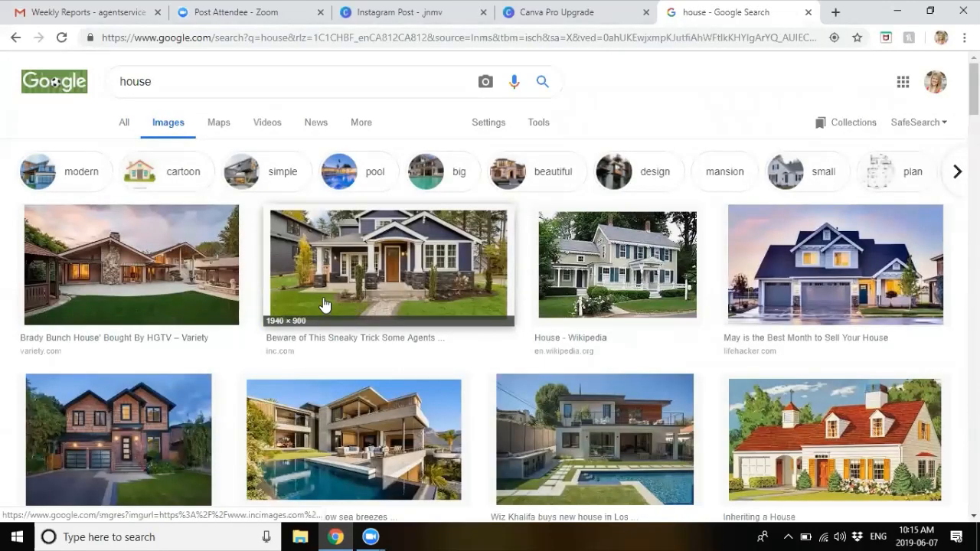
{"action": "left_click", "coordinate": [247, 310]}
Step: Save the house photo to the Desktop as a JPEG and return to the Canva tab
{"action": "right_click", "coordinate": [206, 303]}
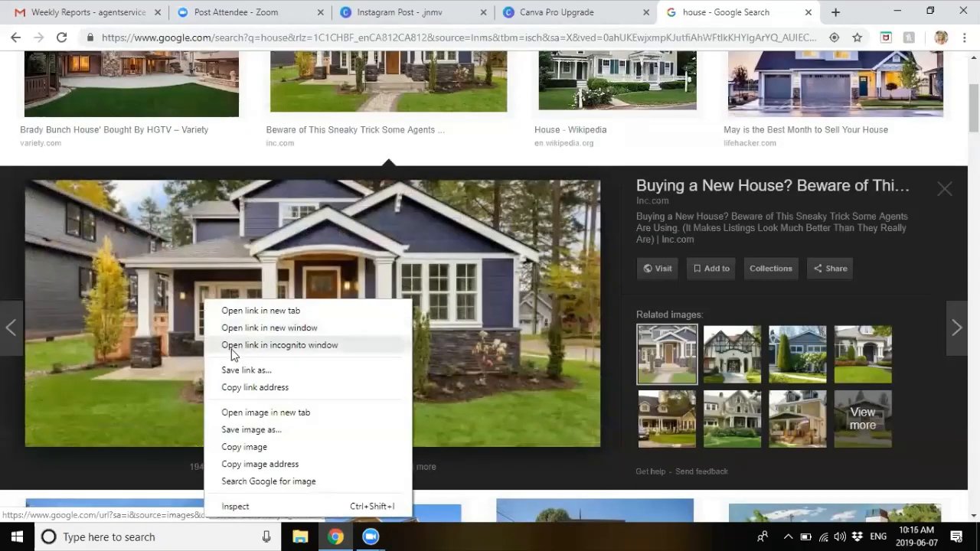
{"action": "left_click", "coordinate": [252, 431]}
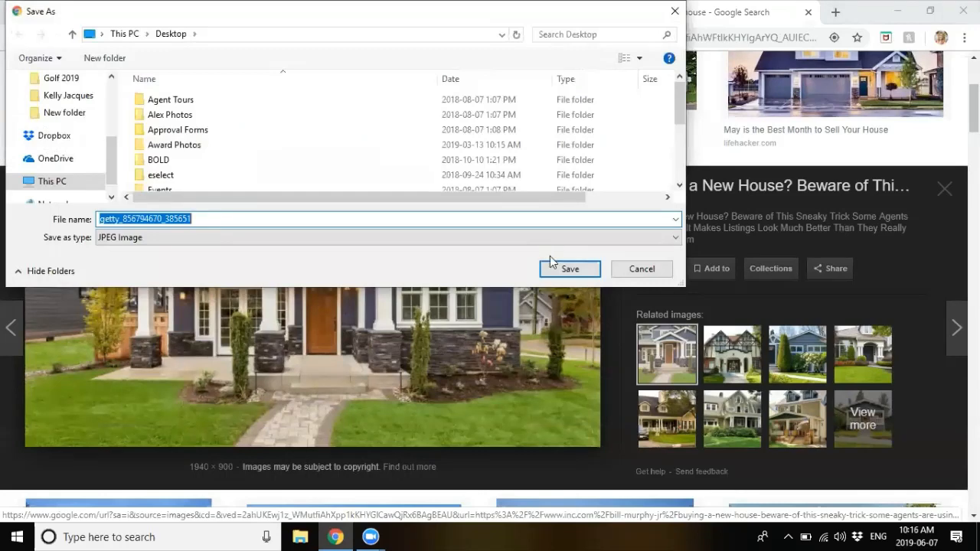
{"action": "left_click", "coordinate": [567, 269]}
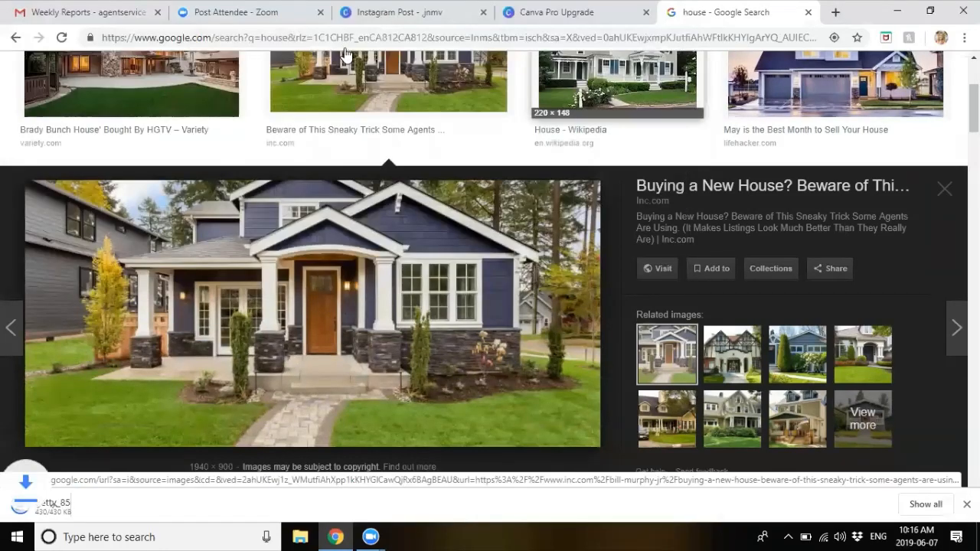
{"action": "left_click", "coordinate": [355, 22]}
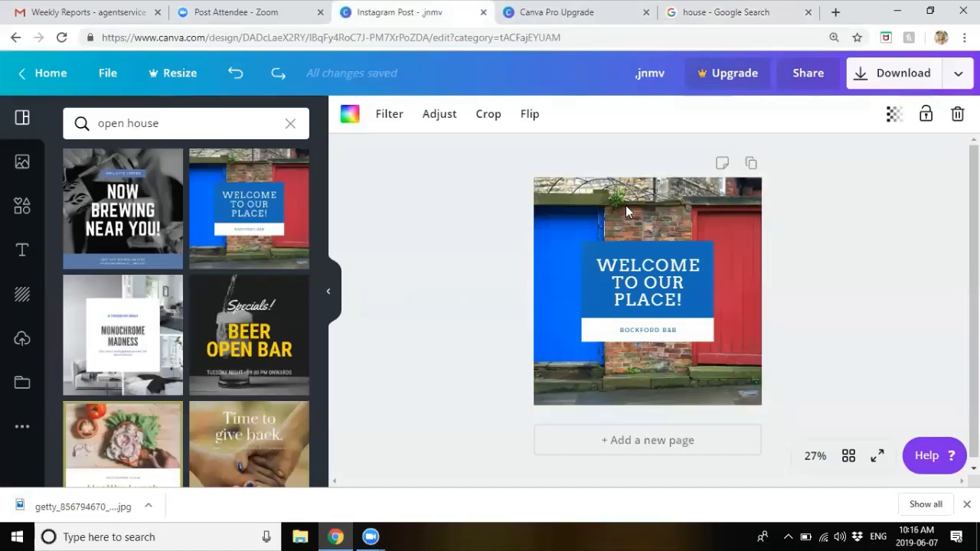
Step: Delete the brick-wall background photo and upload the getty house JPEG from the Desktop
{"action": "left_click", "coordinate": [957, 117]}
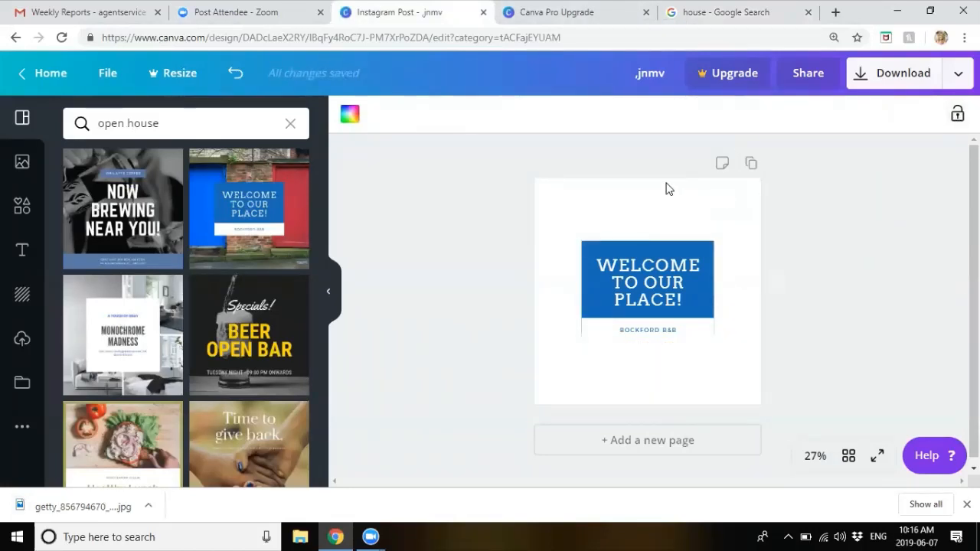
{"action": "left_click", "coordinate": [21, 347]}
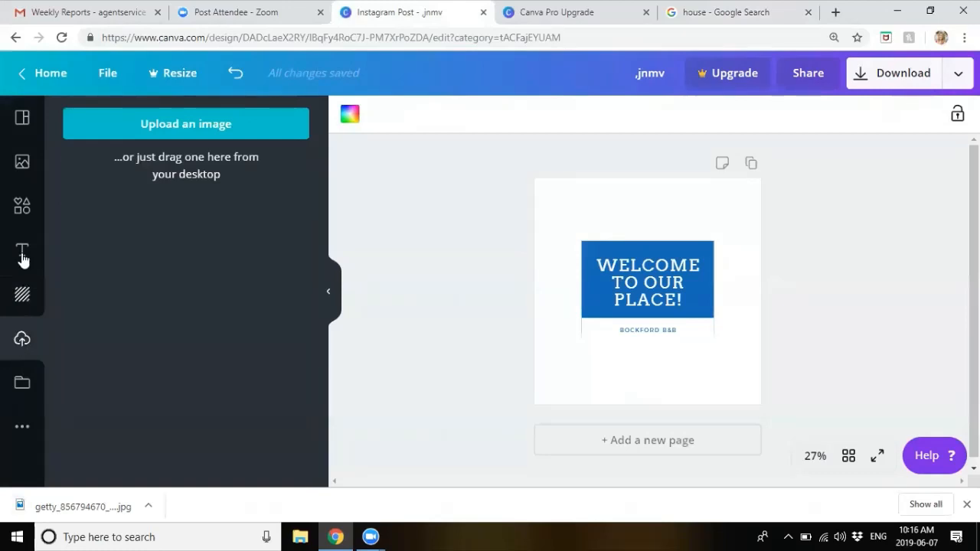
{"action": "left_click", "coordinate": [22, 342]}
{"action": "left_click", "coordinate": [175, 123]}
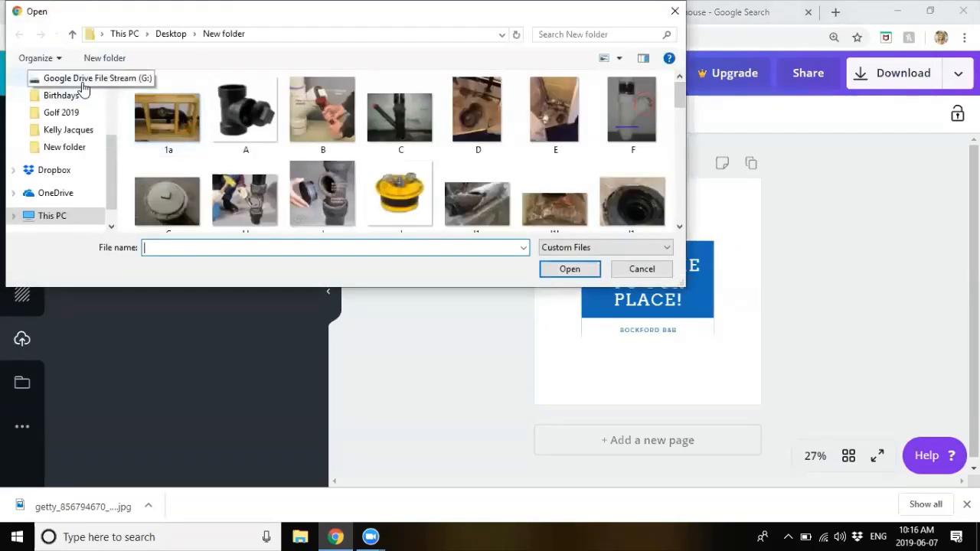
{"action": "scroll", "coordinate": [81, 86], "scroll_direction": "up", "scroll_amount": 2}
{"action": "scroll", "coordinate": [80, 86], "scroll_direction": "up", "scroll_amount": 1}
{"action": "left_click", "coordinate": [66, 106]}
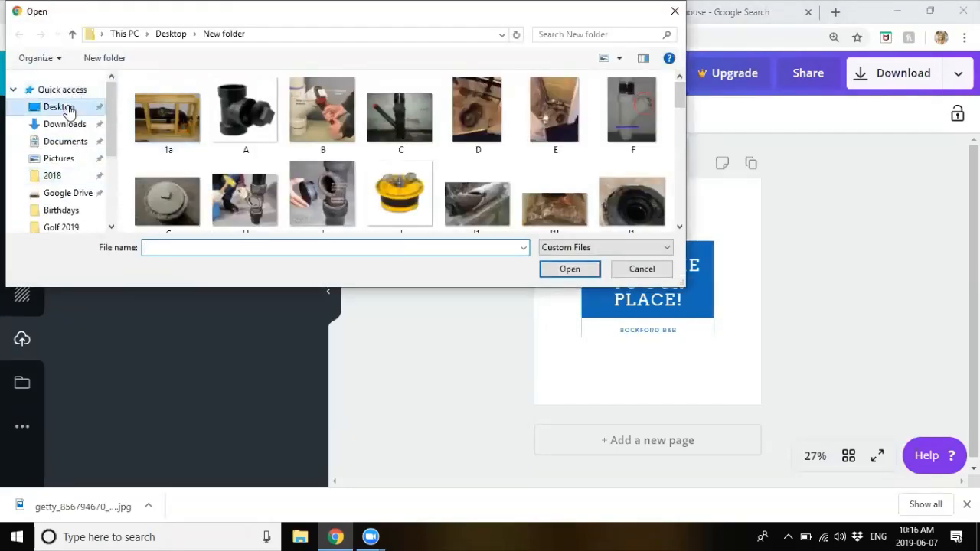
{"action": "scroll", "coordinate": [342, 137], "scroll_direction": "down", "scroll_amount": 3}
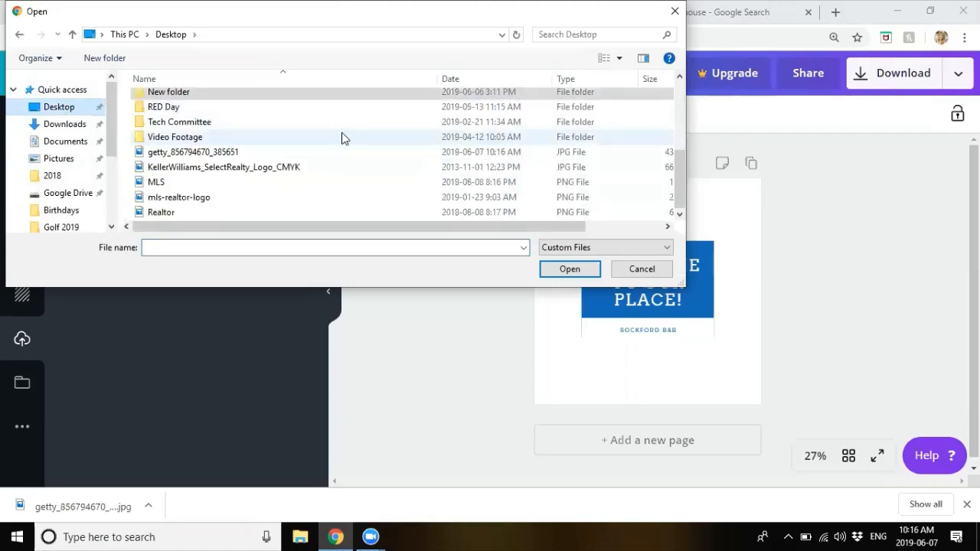
{"action": "double_click", "coordinate": [205, 153]}
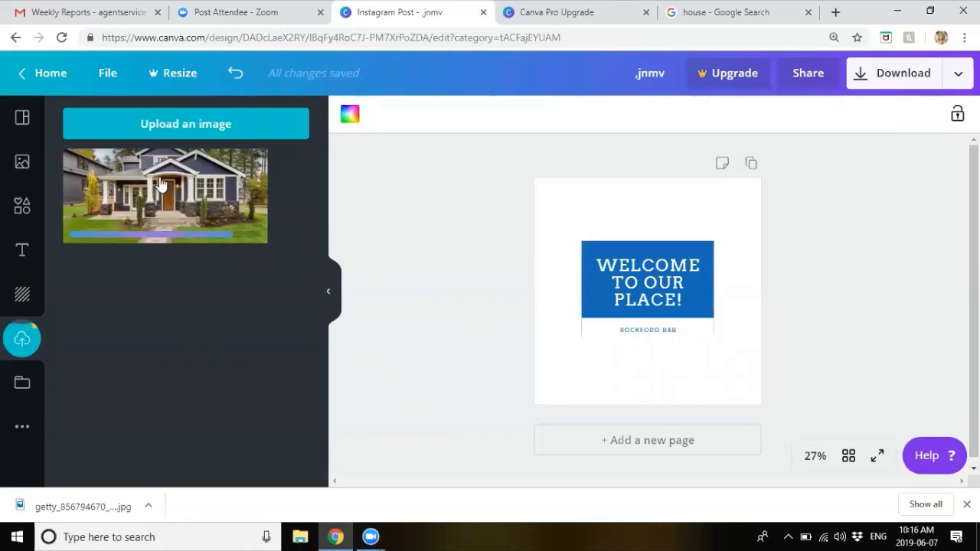
Step: Place the house photo as the post background, enlarged and cropped around the front porch
{"action": "left_click_drag", "start_coordinate": [144, 144], "coordinate": [549, 208]}
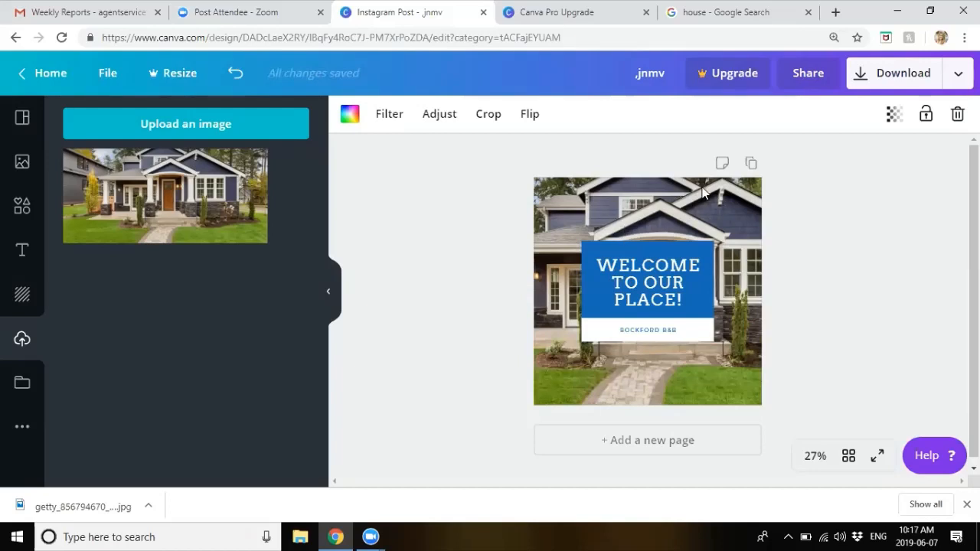
{"action": "double_click", "coordinate": [608, 208]}
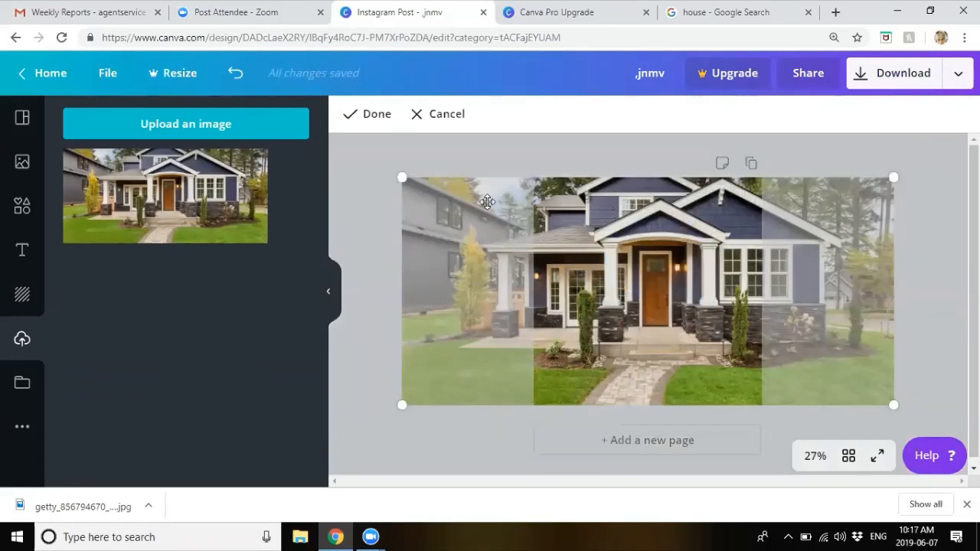
{"action": "left_click_drag", "start_coordinate": [402, 178], "coordinate": [322, 135]}
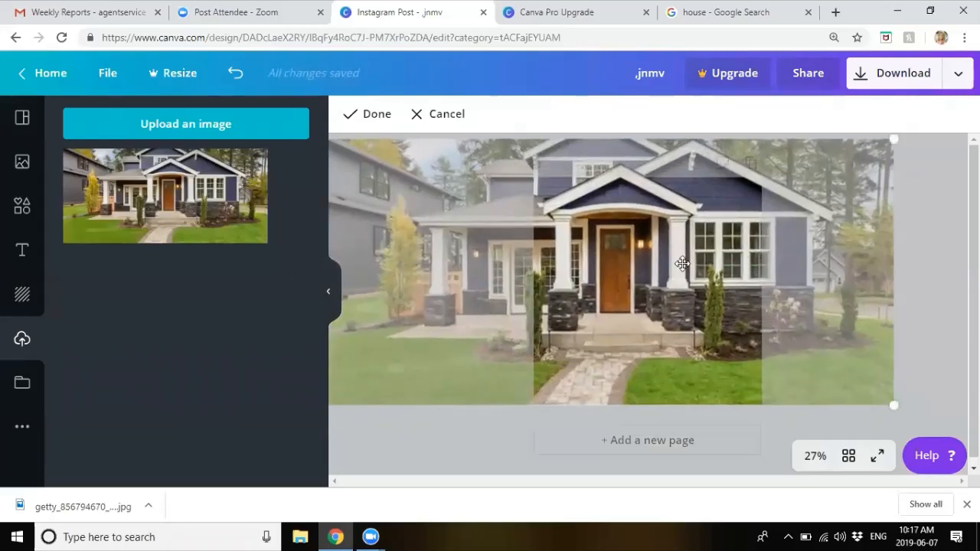
{"action": "left_click_drag", "start_coordinate": [694, 276], "coordinate": [713, 267]}
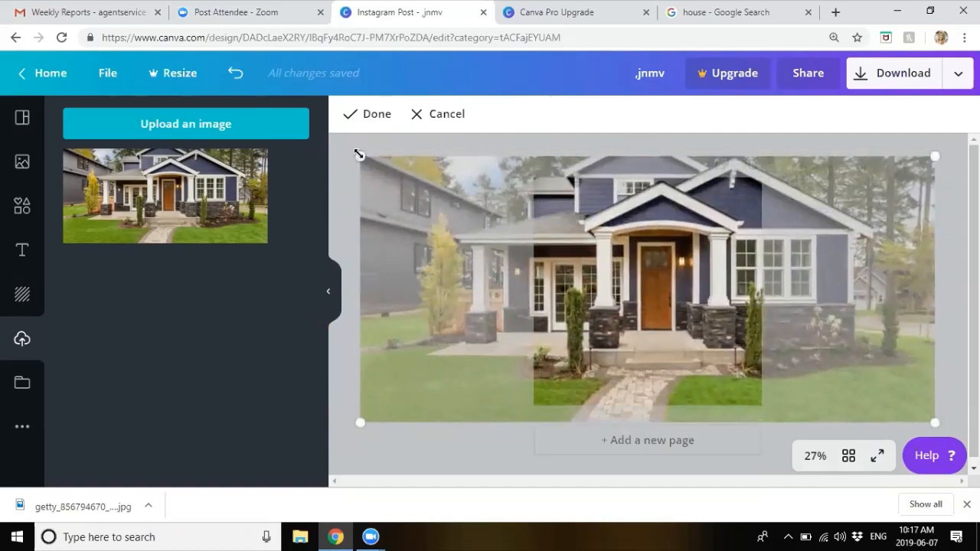
{"action": "left_click_drag", "start_coordinate": [359, 154], "coordinate": [406, 178]}
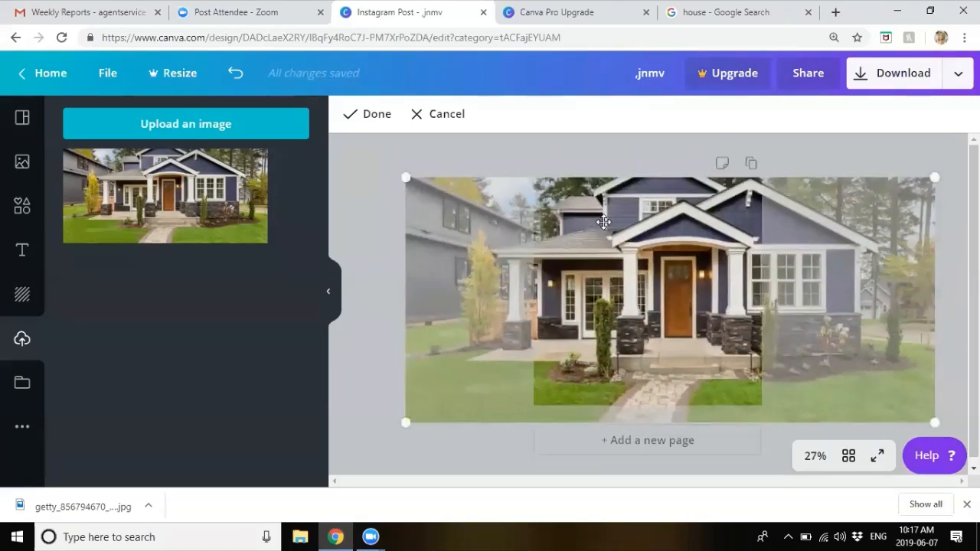
{"action": "left_click", "coordinate": [359, 223]}
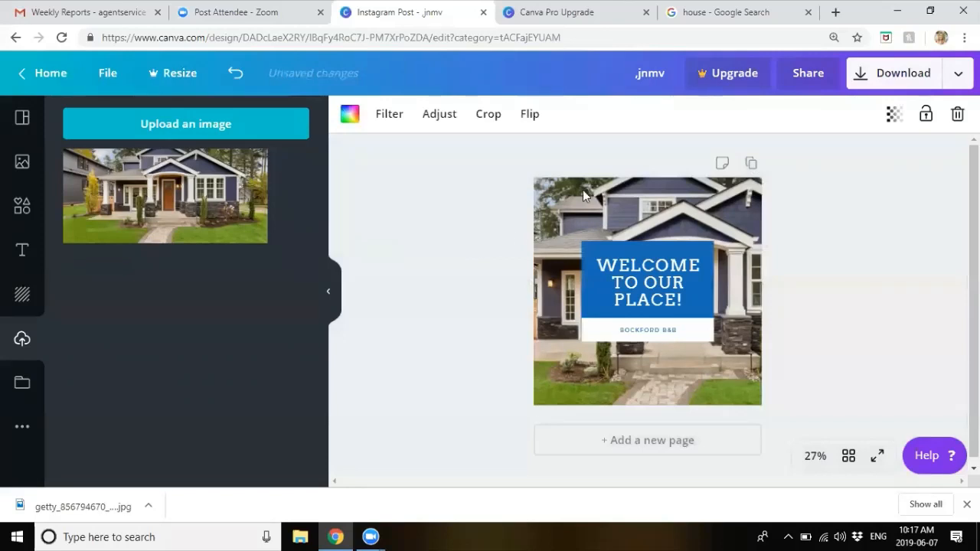
Step: Nudge the house photo slightly left within its crop, then switch to the Canva Pro Upgrade tab
{"action": "double_click", "coordinate": [650, 209]}
{"action": "left_click_drag", "start_coordinate": [651, 210], "coordinate": [632, 210]}
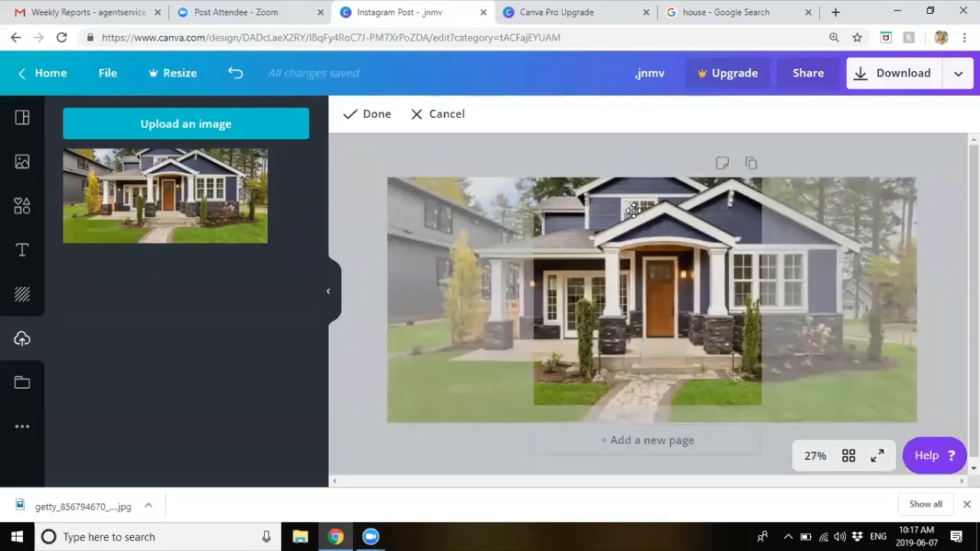
{"action": "left_click", "coordinate": [354, 116]}
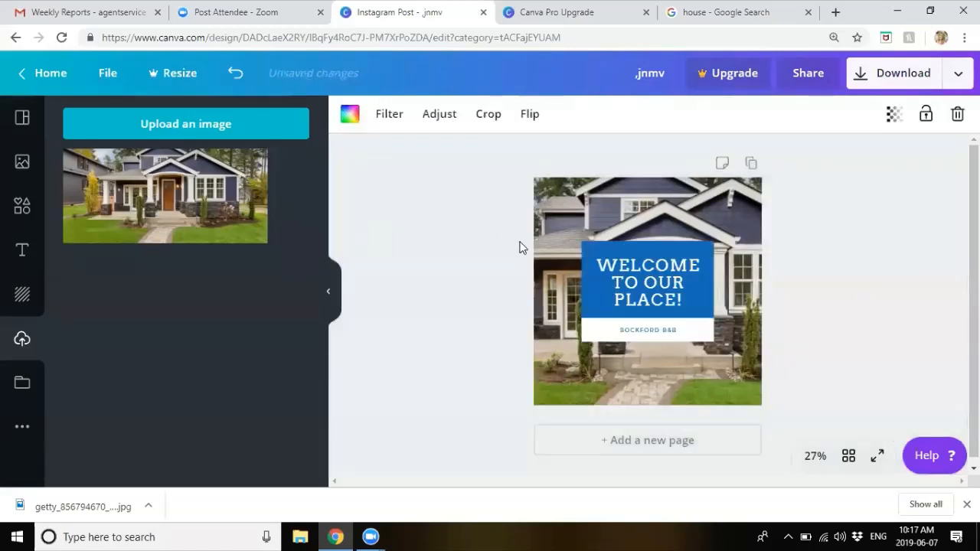
{"action": "double_click", "coordinate": [680, 195]}
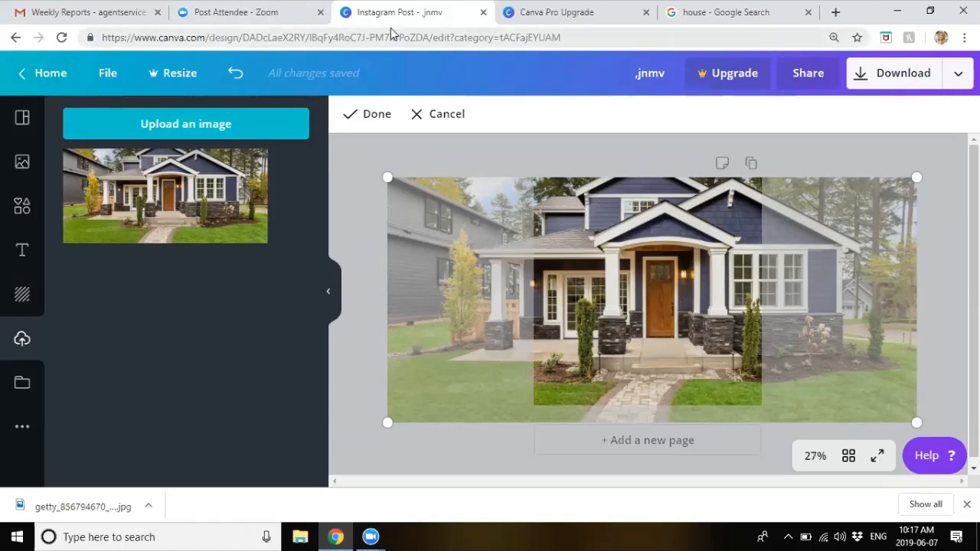
{"action": "key", "text": "ctrl+Tab"}
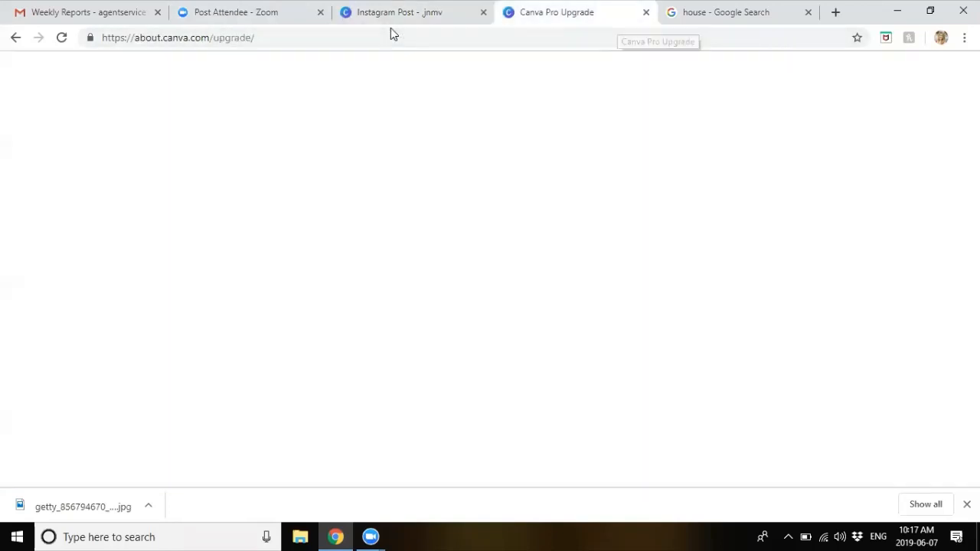
Step: Go to canva.com and start a new 800 × 800 Social Media design from Create a design
{"action": "left_click", "coordinate": [582, 37]}
{"action": "type", "text": "can"}
{"action": "key", "text": "Return"}
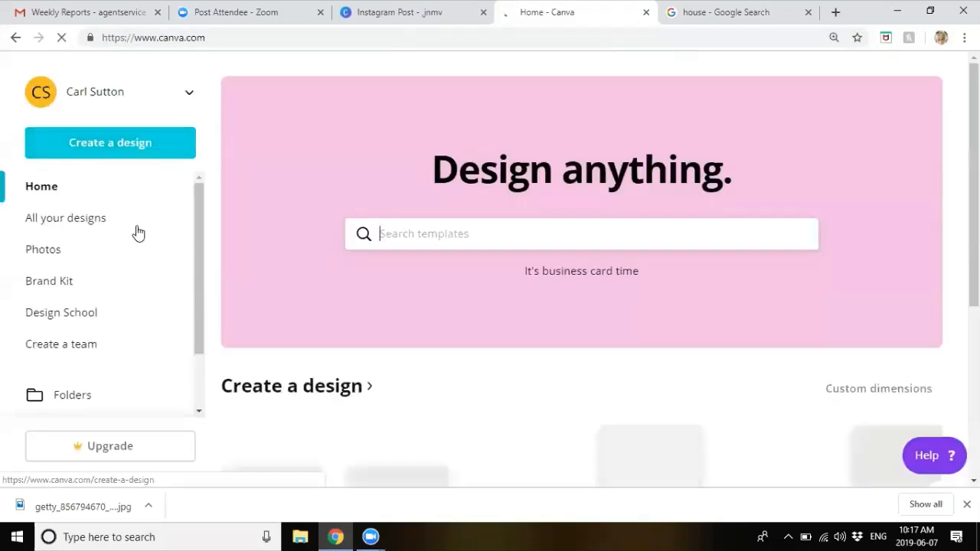
{"action": "scroll", "coordinate": [84, 325], "scroll_direction": "down", "scroll_amount": 2}
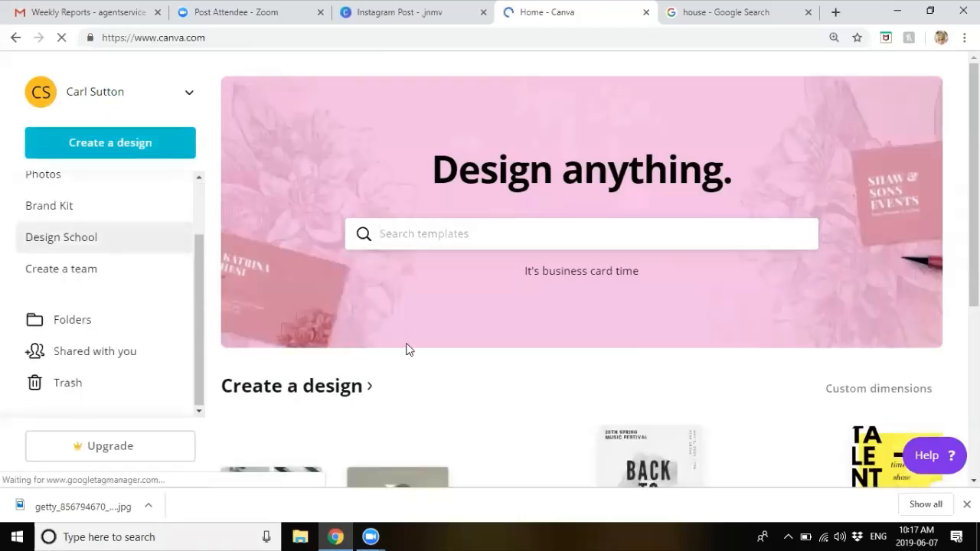
{"action": "scroll", "coordinate": [406, 347], "scroll_direction": "down", "scroll_amount": 4}
{"action": "scroll", "coordinate": [405, 350], "scroll_direction": "down", "scroll_amount": 1}
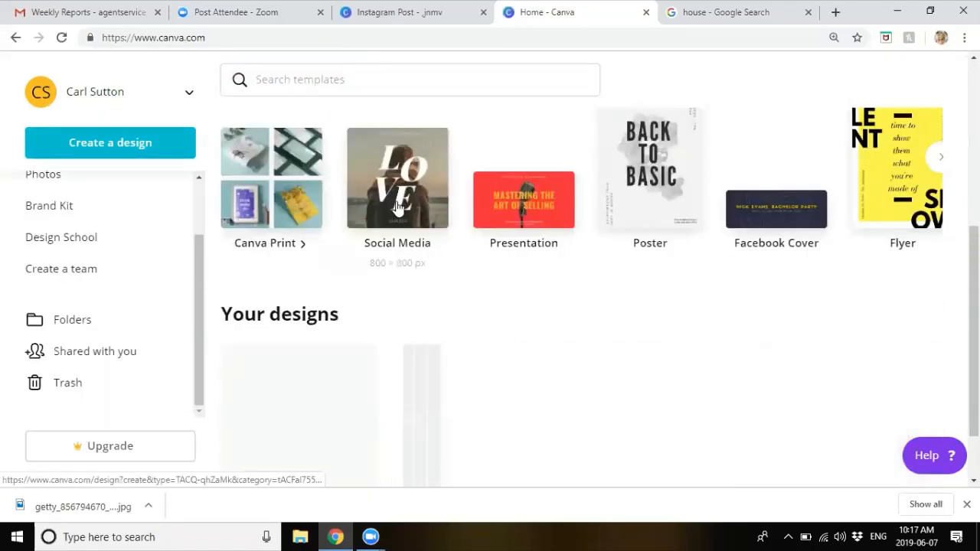
{"action": "left_click", "coordinate": [450, 143]}
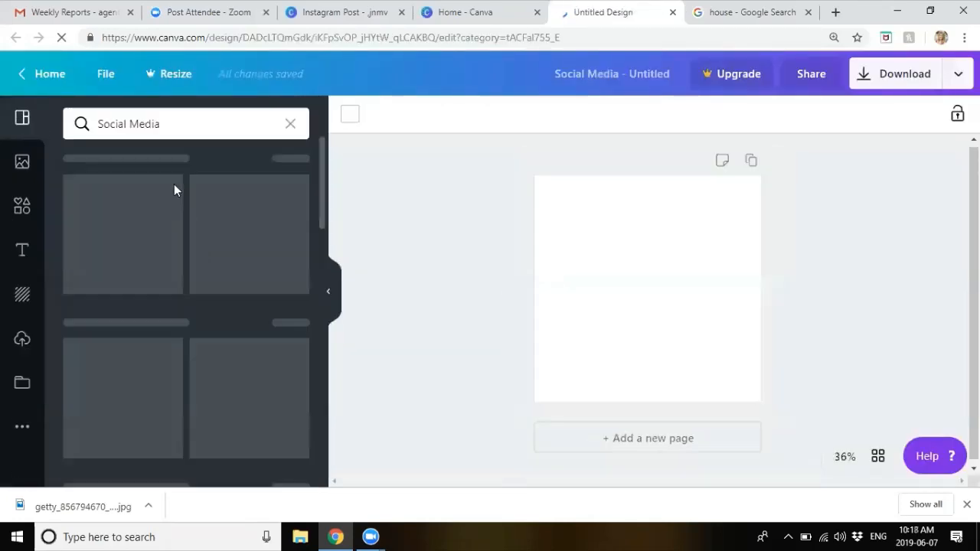
Step: Place the uploaded house photo lower on the new page, enlarged to 780 by 362
{"action": "left_click", "coordinate": [23, 349]}
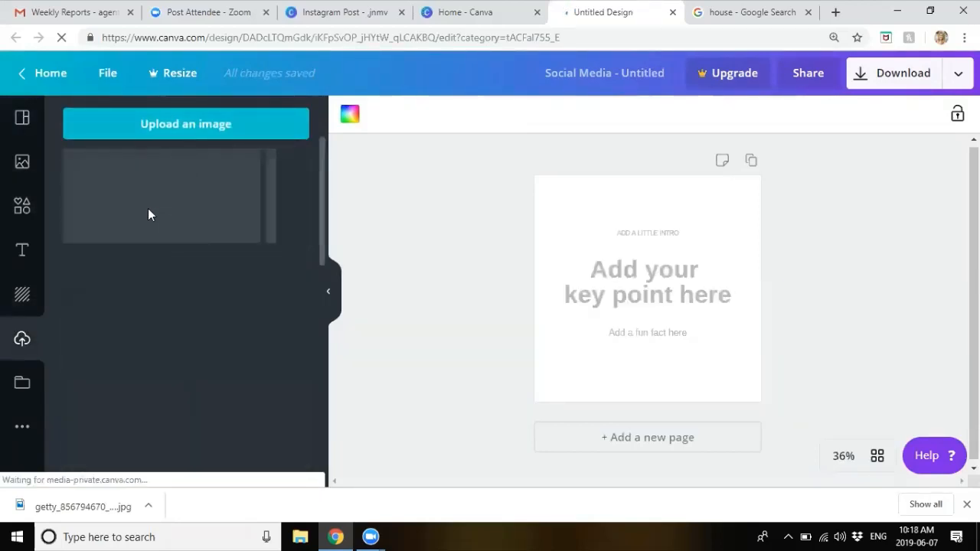
{"action": "left_click_drag", "start_coordinate": [161, 211], "coordinate": [633, 282]}
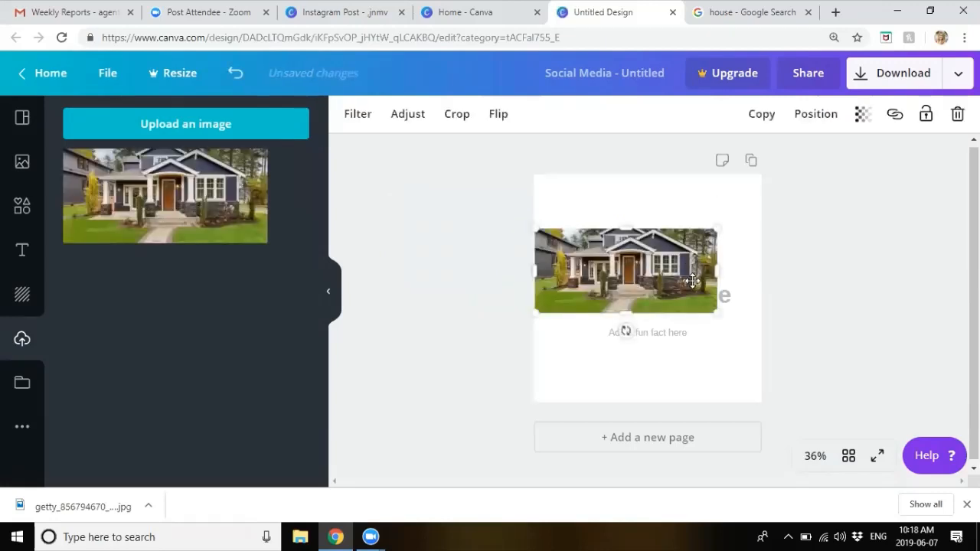
{"action": "left_click_drag", "start_coordinate": [692, 281], "coordinate": [697, 309]}
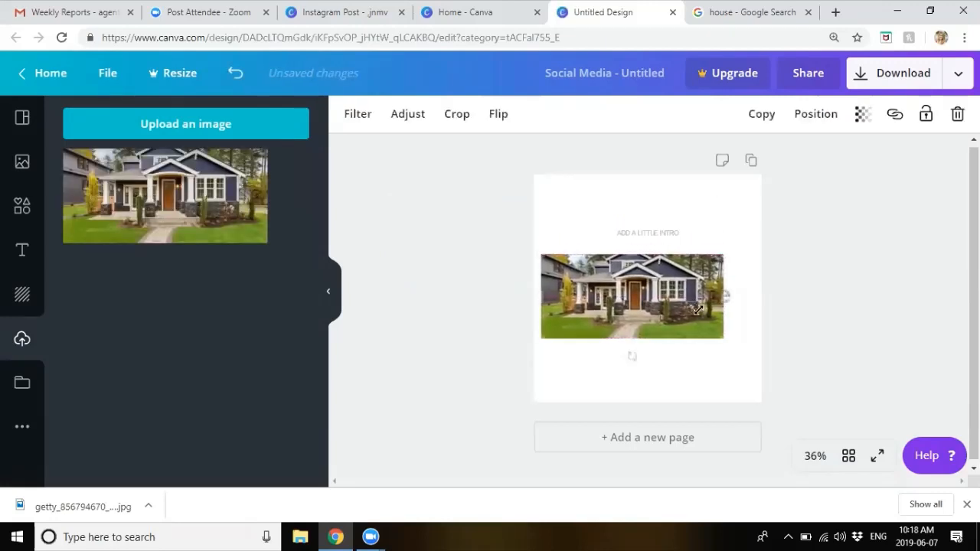
{"action": "left_click_drag", "start_coordinate": [723, 254], "coordinate": [692, 238]}
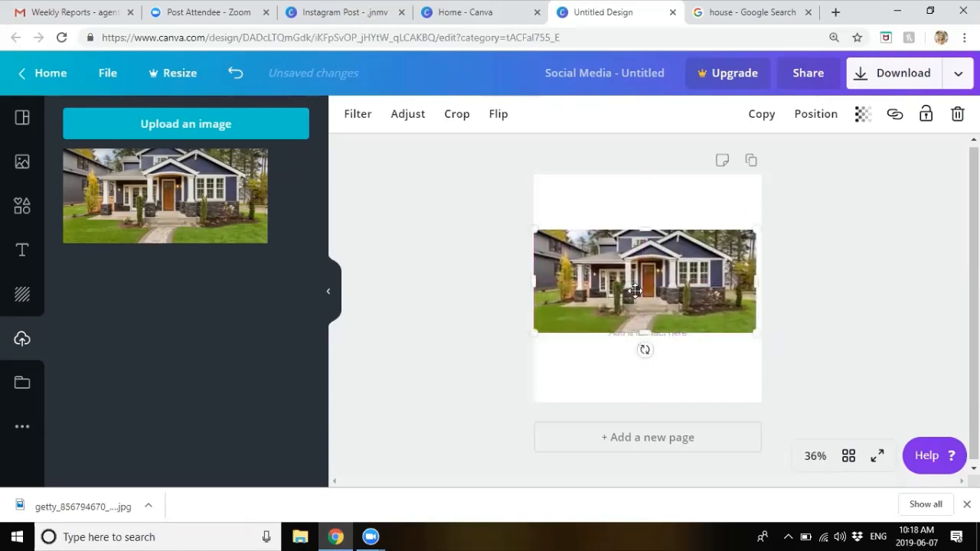
{"action": "left_click", "coordinate": [624, 345]}
Step: Delete the 'Add a fun fact here' text box and widen the house photo to full page width
{"action": "left_click", "coordinate": [623, 335]}
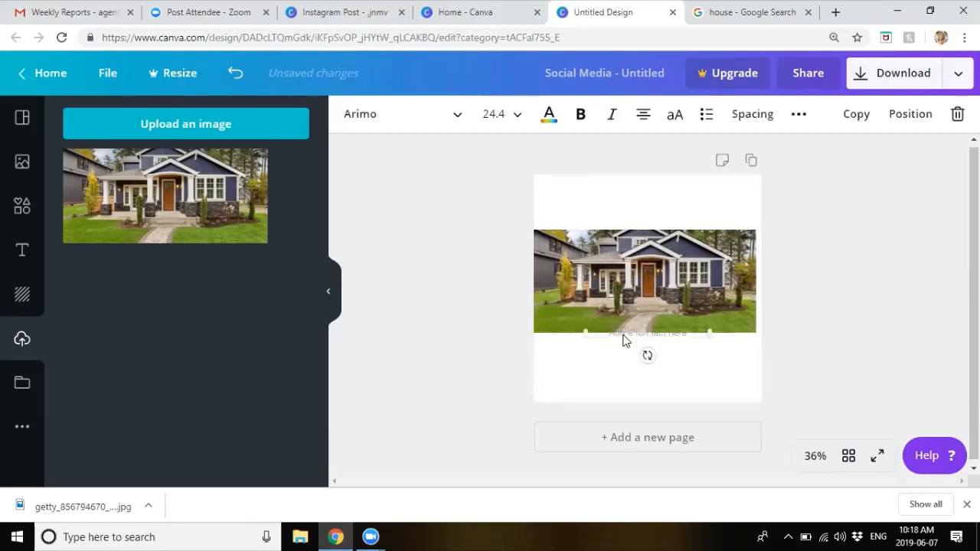
{"action": "key", "text": "Delete"}
{"action": "left_click", "coordinate": [748, 242]}
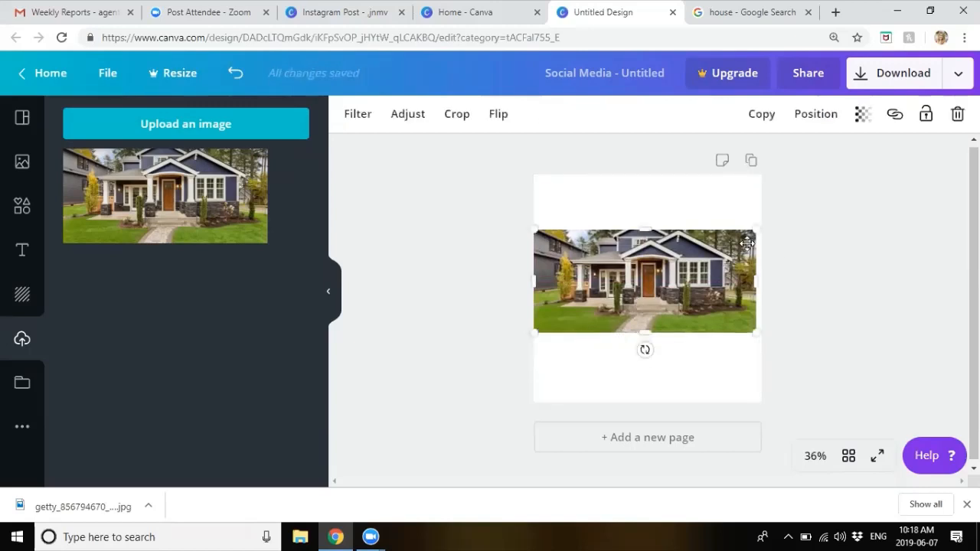
{"action": "left_click_drag", "start_coordinate": [758, 227], "coordinate": [764, 225]}
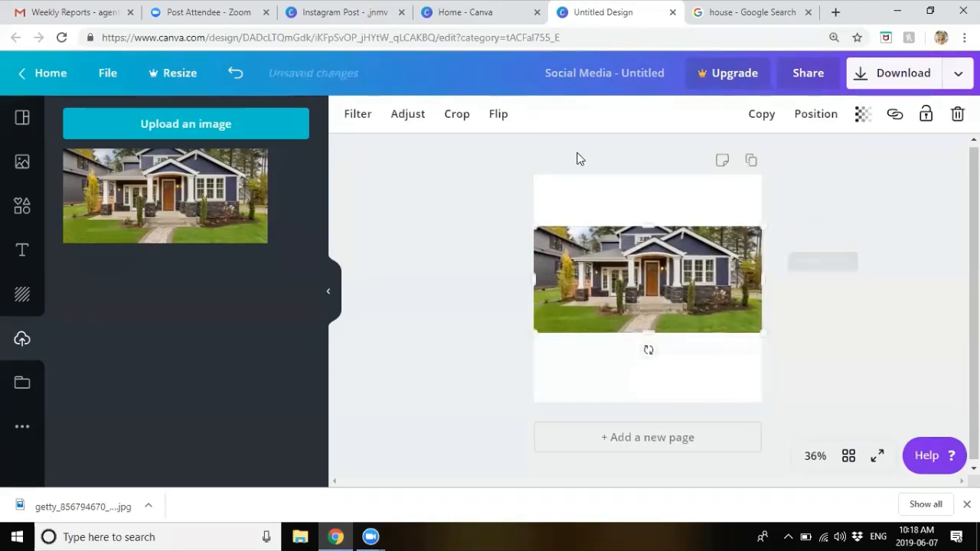
{"action": "left_click", "coordinate": [499, 216]}
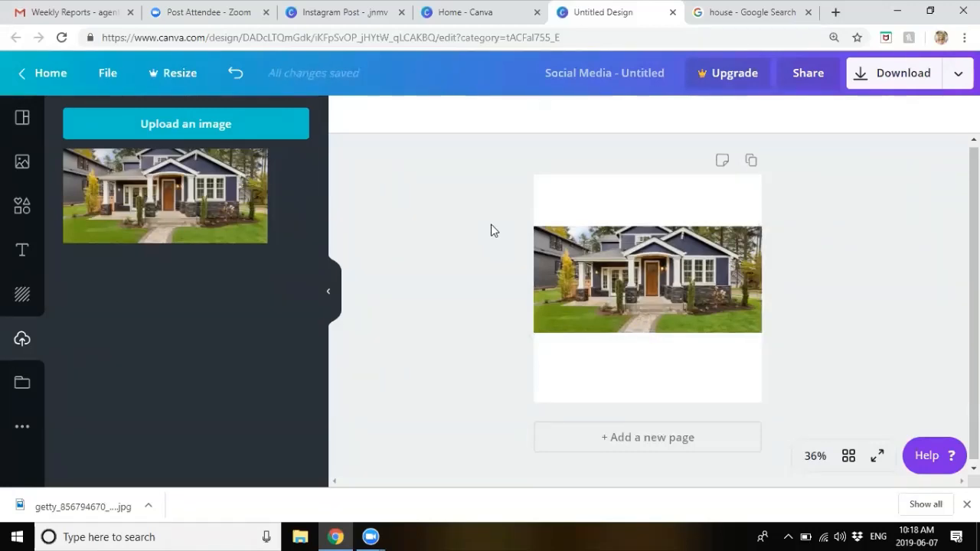
Step: Download the design as a PNG, dismiss the Canva Pro trial offer, and return to the Home tab
{"action": "left_click", "coordinate": [883, 80]}
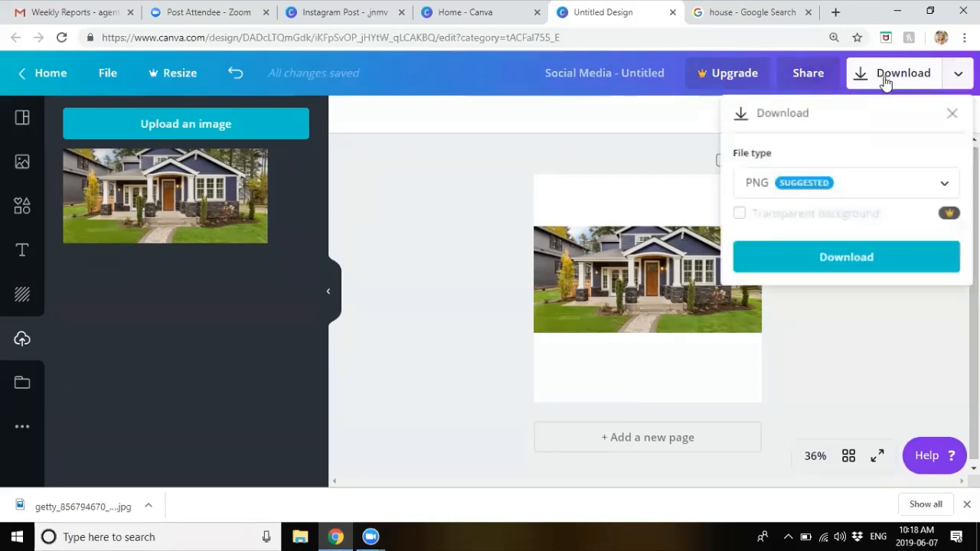
{"action": "left_click", "coordinate": [790, 191]}
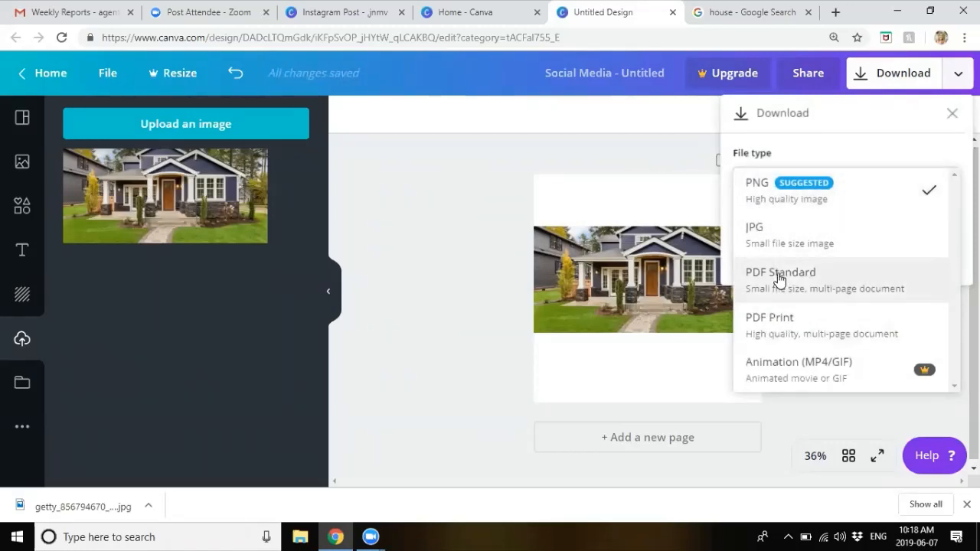
{"action": "left_click", "coordinate": [640, 160]}
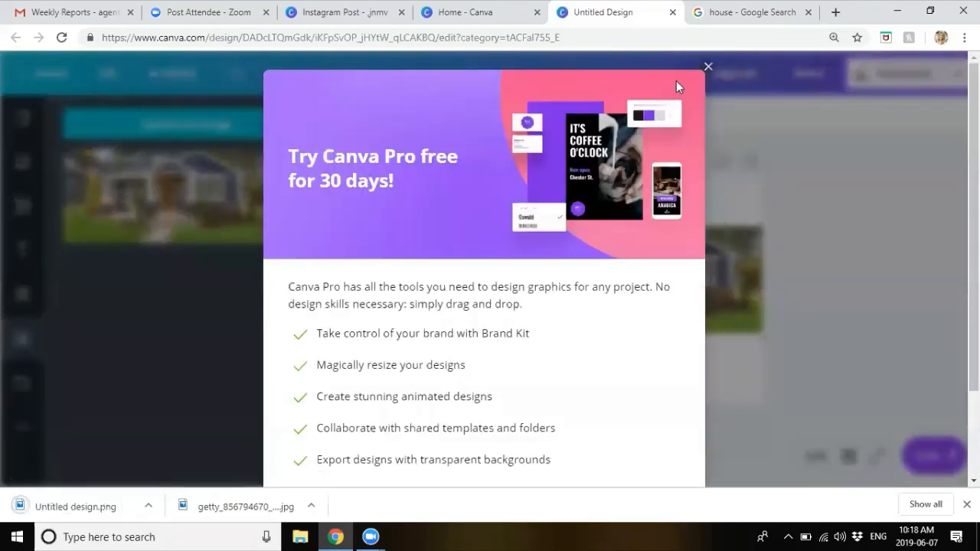
{"action": "left_click", "coordinate": [707, 69]}
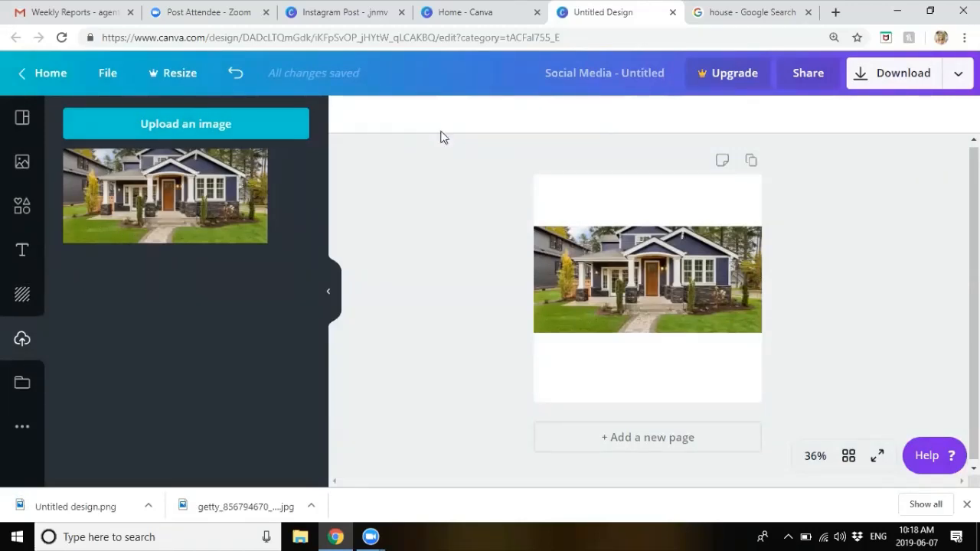
{"action": "left_click", "coordinate": [466, 12]}
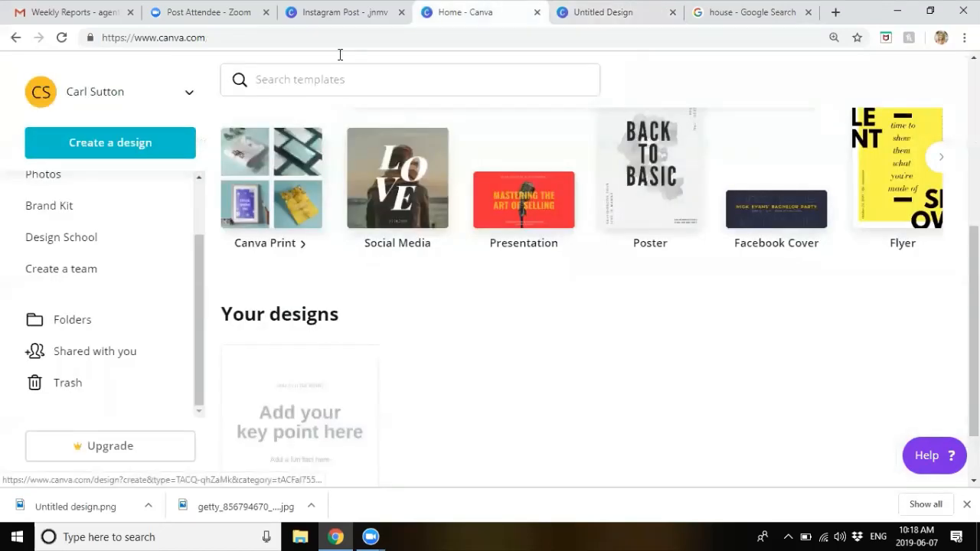
Step: On the Instagram post, upload 'Untitled design' from Downloads and delete the house background
{"action": "left_click", "coordinate": [383, 17]}
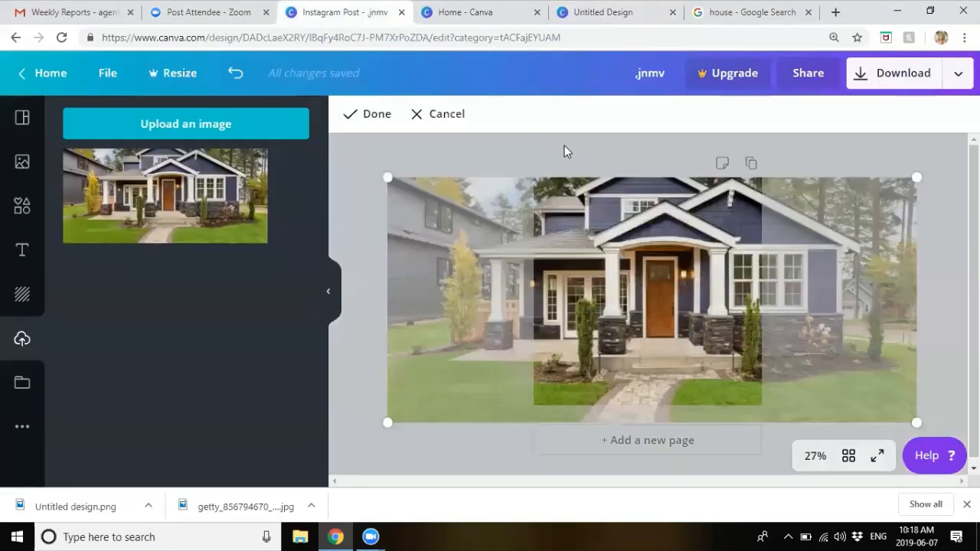
{"action": "left_click", "coordinate": [790, 153]}
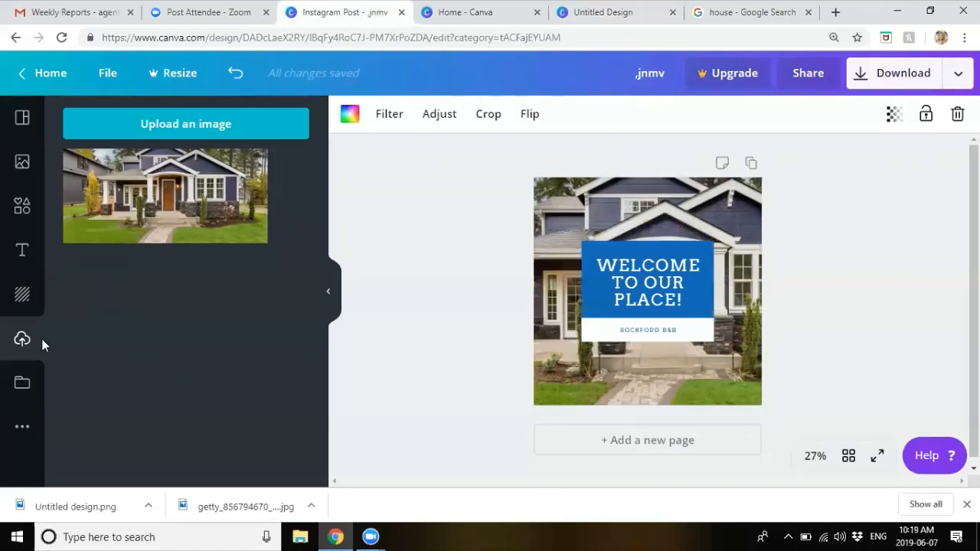
{"action": "left_click", "coordinate": [126, 130]}
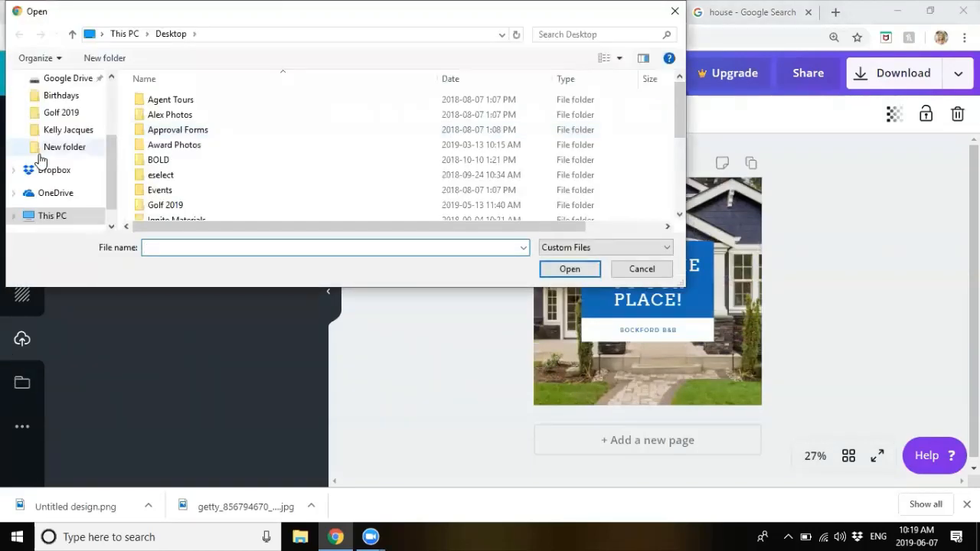
{"action": "scroll", "coordinate": [79, 123], "scroll_direction": "up", "scroll_amount": 4}
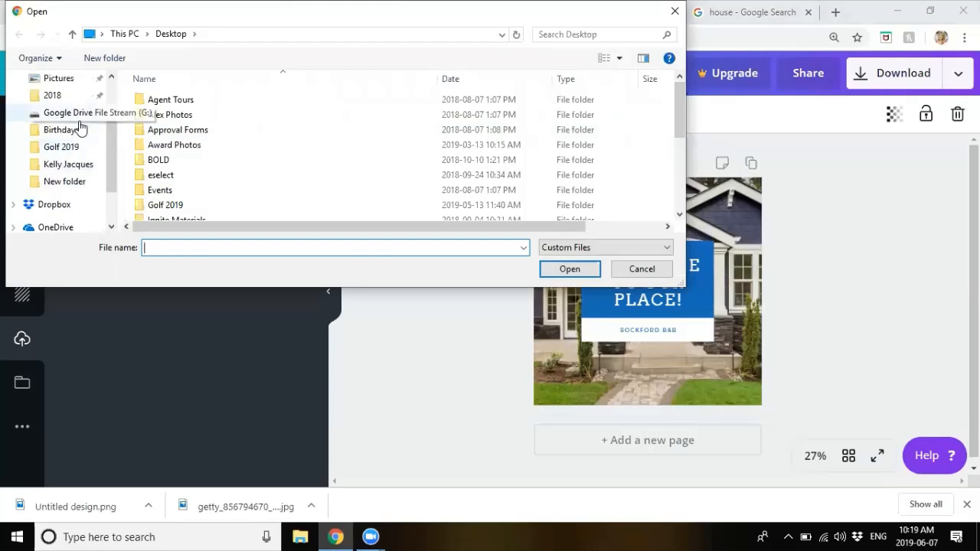
{"action": "left_click", "coordinate": [61, 78]}
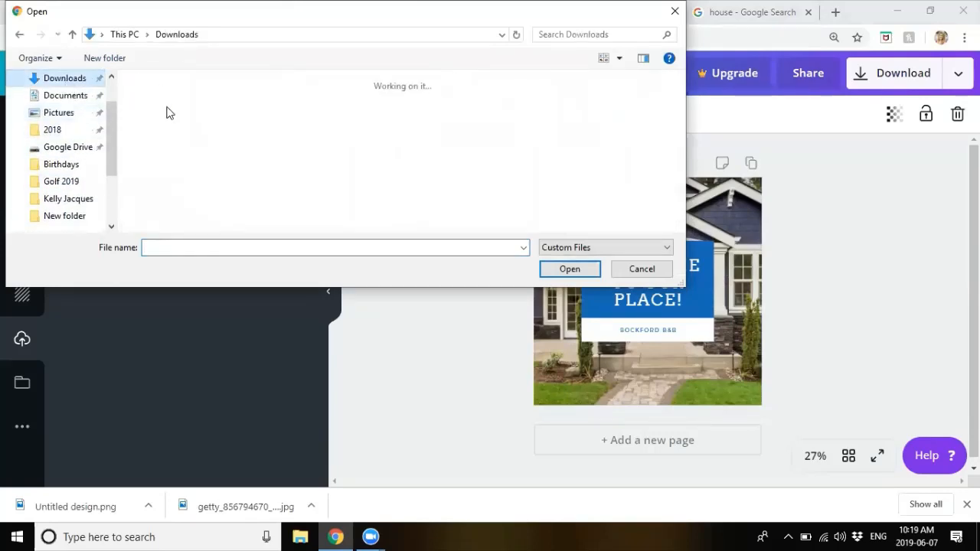
{"action": "double_click", "coordinate": [267, 109]}
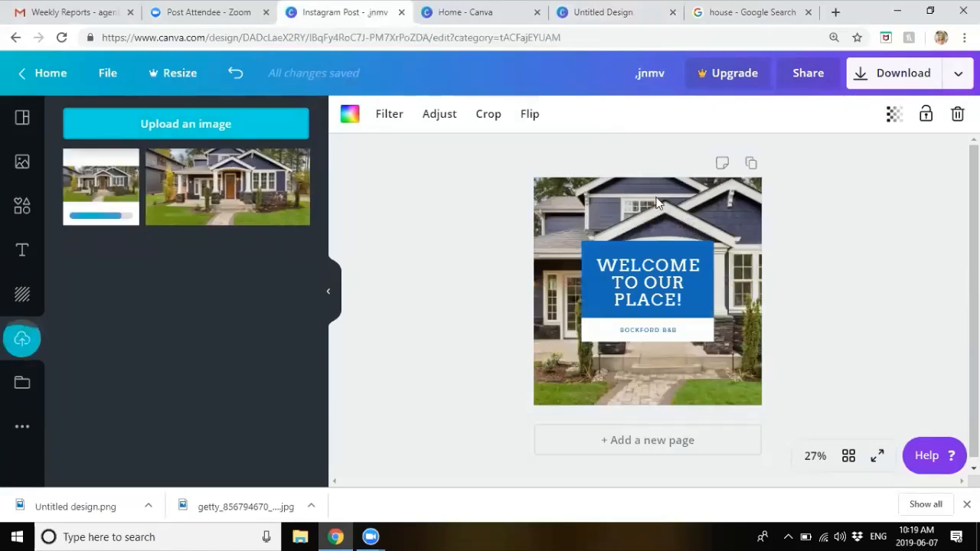
{"action": "left_click", "coordinate": [957, 114]}
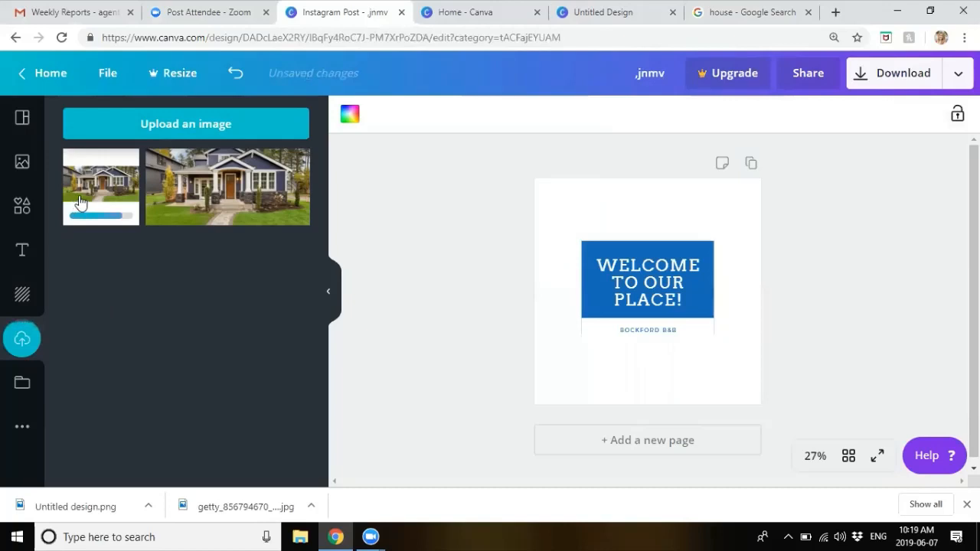
Step: Add the uploaded house image to the page, reset the browser zoom to 100%, then delete the misplaced copy
{"action": "left_click_drag", "start_coordinate": [86, 199], "coordinate": [529, 279]}
{"action": "right_click", "coordinate": [530, 279]}
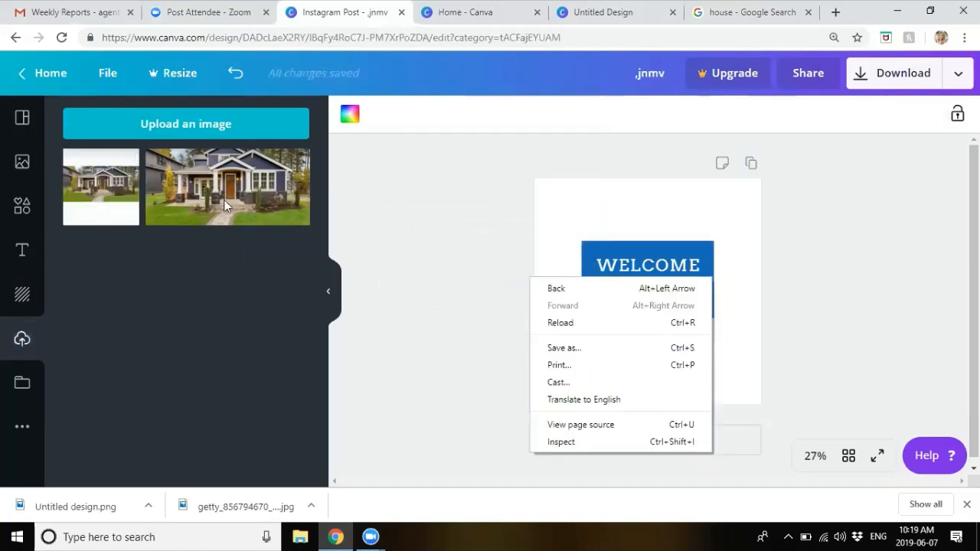
{"action": "left_click", "coordinate": [129, 187]}
{"action": "key", "text": "ctrl+minus"}
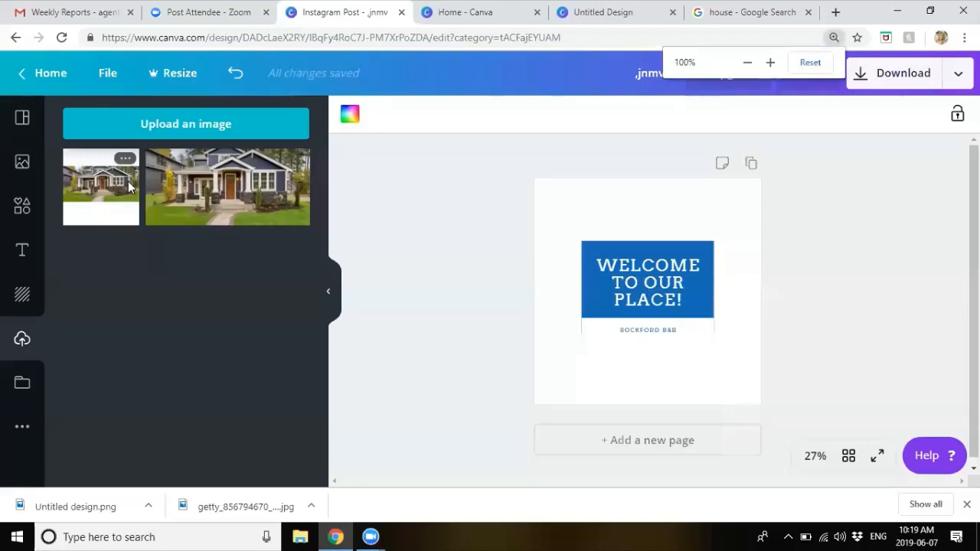
{"action": "left_click", "coordinate": [129, 187]}
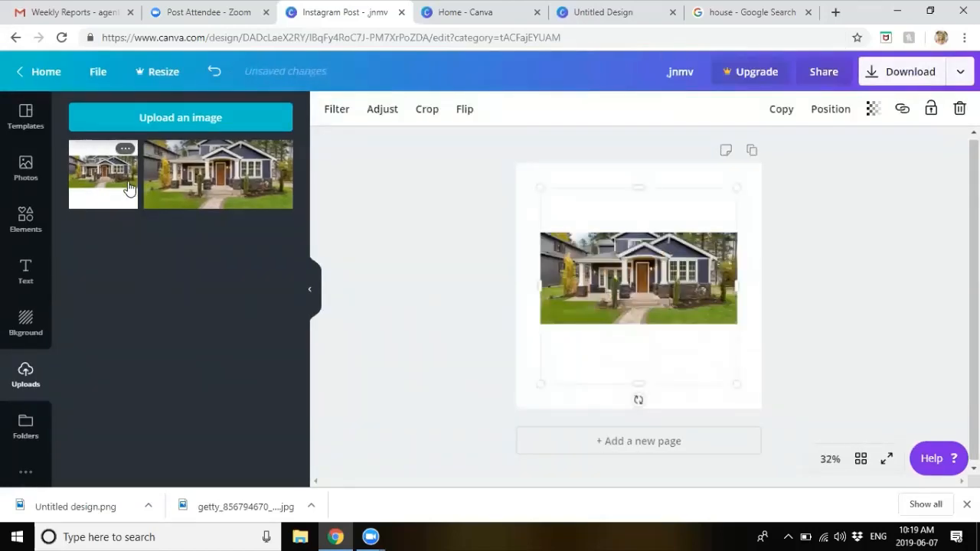
{"action": "left_click_drag", "start_coordinate": [625, 276], "coordinate": [446, 271]}
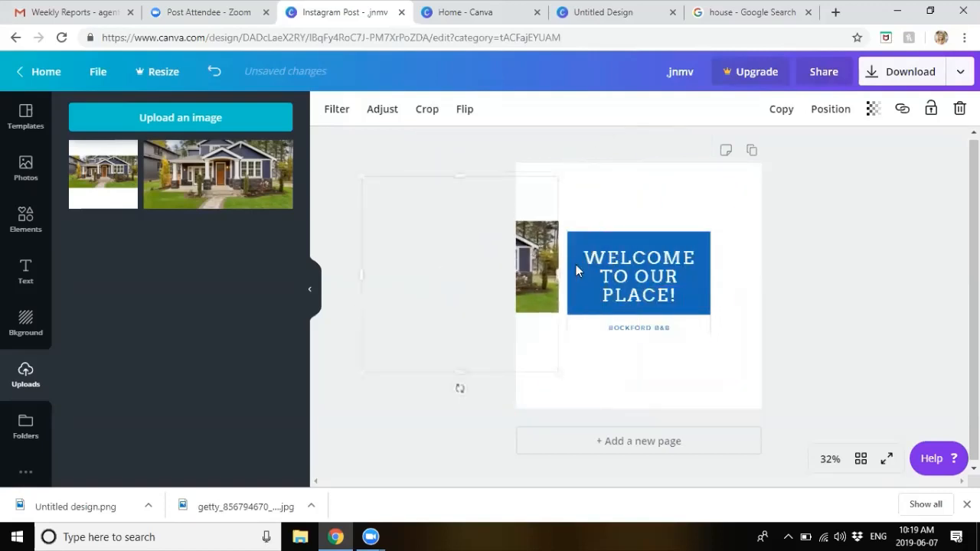
{"action": "left_click", "coordinate": [959, 108]}
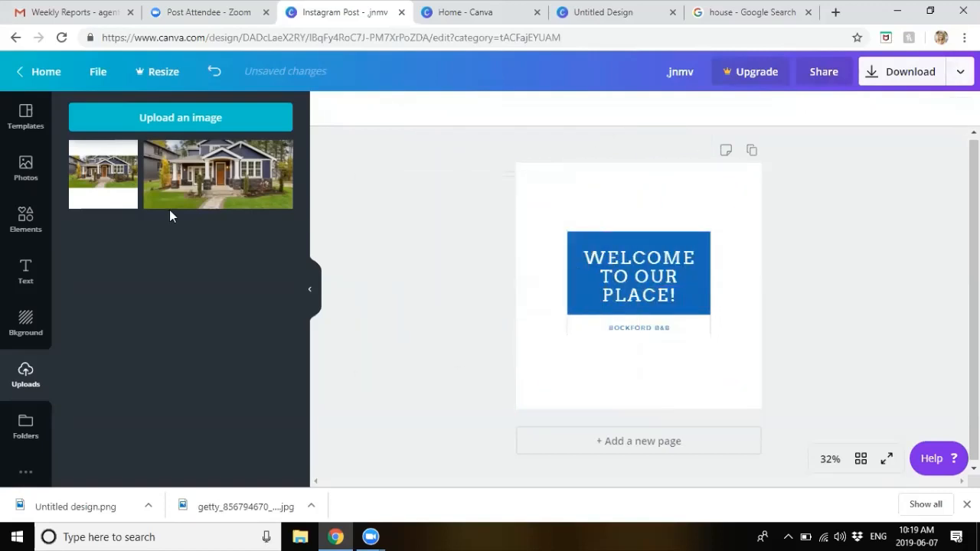
Step: Place the house image behind the welcome box, enlarged and repositioned within its crop
{"action": "left_click_drag", "start_coordinate": [358, 226], "coordinate": [536, 253]}
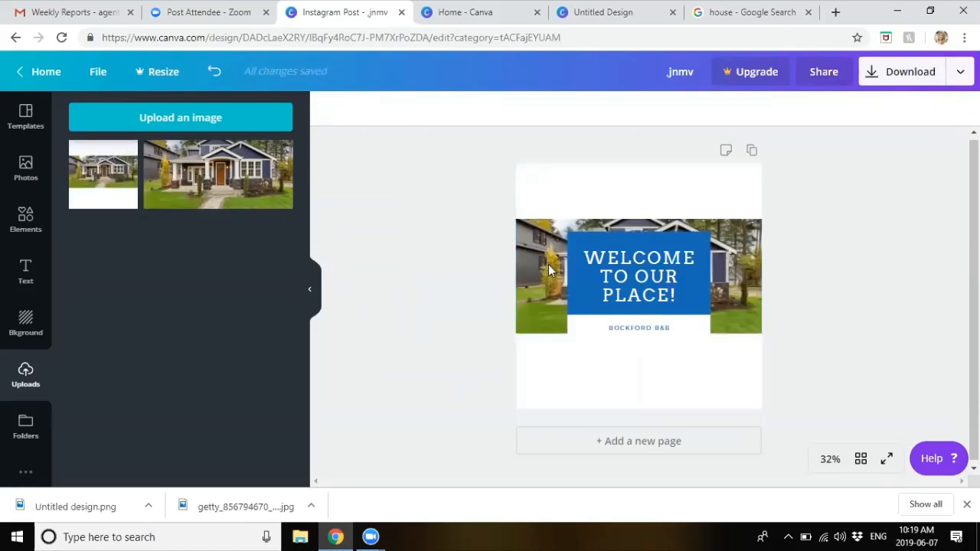
{"action": "double_click", "coordinate": [550, 264]}
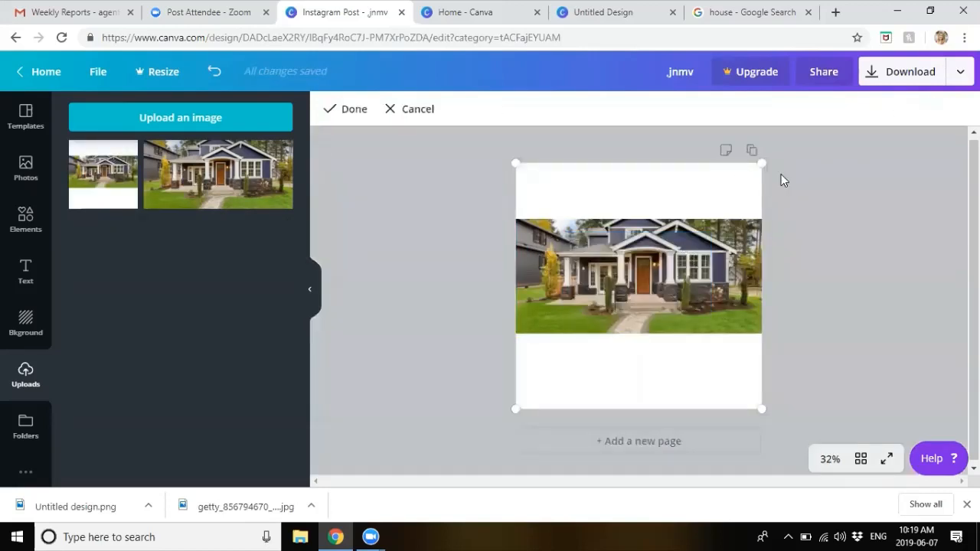
{"action": "left_click_drag", "start_coordinate": [784, 149], "coordinate": [859, 107]}
{"action": "left_click_drag", "start_coordinate": [611, 318], "coordinate": [602, 352]}
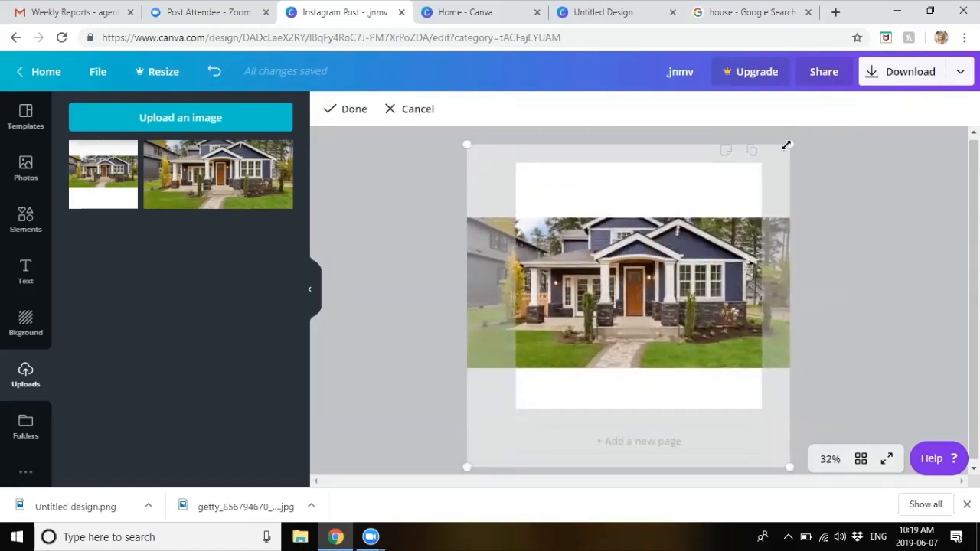
{"action": "left_click_drag", "start_coordinate": [787, 145], "coordinate": [851, 107]}
{"action": "left_click_drag", "start_coordinate": [663, 260], "coordinate": [636, 289]}
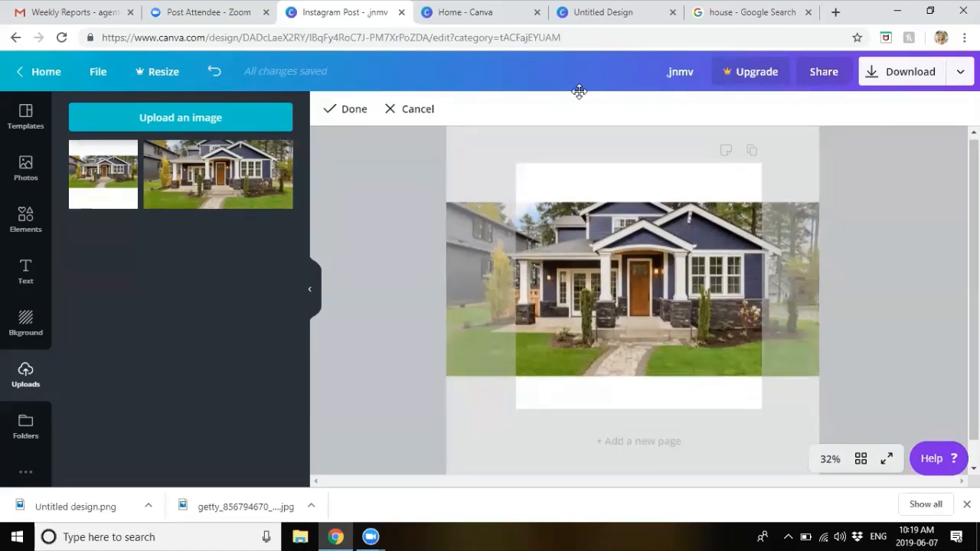
{"action": "left_click", "coordinate": [782, 9]}
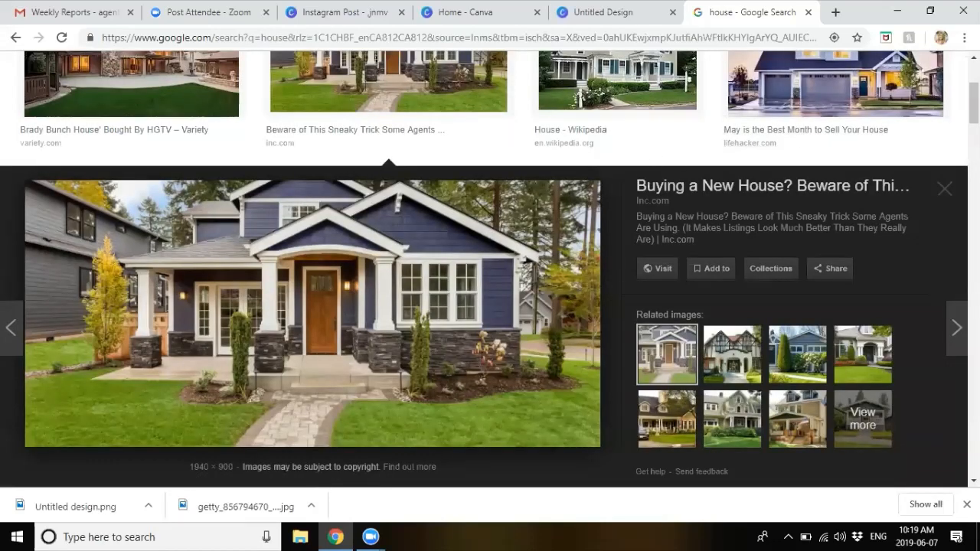
Step: Save the Calgary house photo to the Desktop as JPEG 'How-to-buy-a-house-in-Calgary-Home-Buying-Guide.-780x519'
{"action": "left_click", "coordinate": [945, 189]}
{"action": "scroll", "coordinate": [668, 172], "scroll_direction": "up", "scroll_amount": 2}
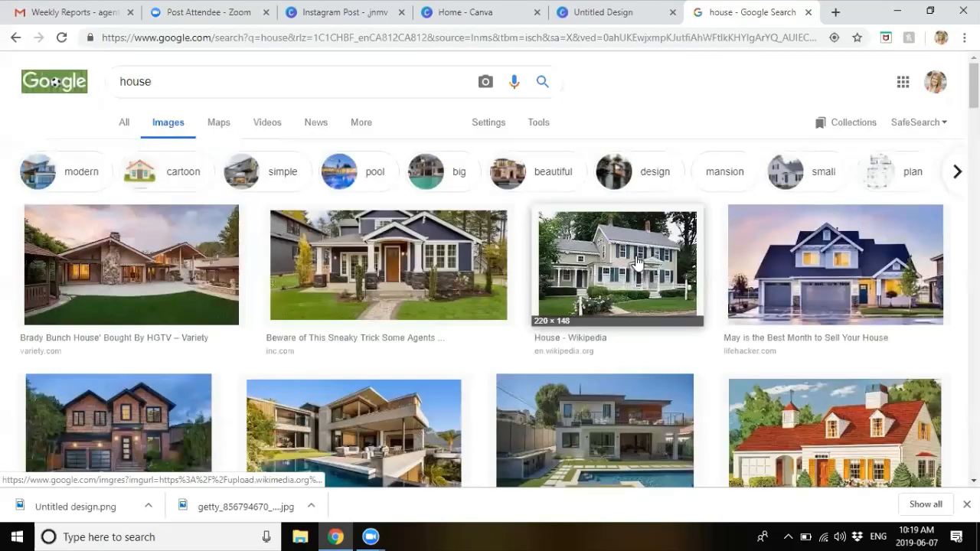
{"action": "scroll", "coordinate": [637, 261], "scroll_direction": "down", "scroll_amount": 6}
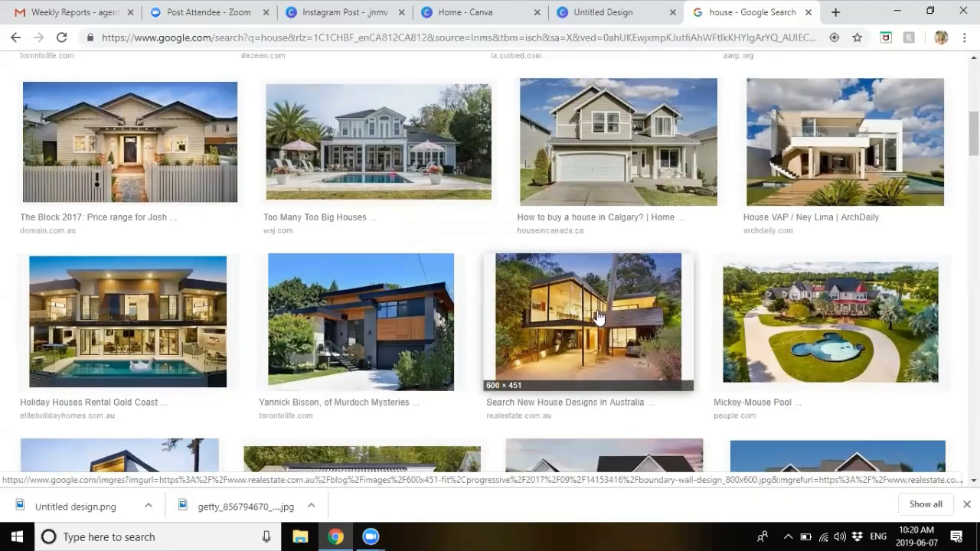
{"action": "scroll", "coordinate": [601, 317], "scroll_direction": "down", "scroll_amount": 4}
{"action": "scroll", "coordinate": [599, 317], "scroll_direction": "up", "scroll_amount": 3}
{"action": "scroll", "coordinate": [599, 317], "scroll_direction": "up", "scroll_amount": 3}
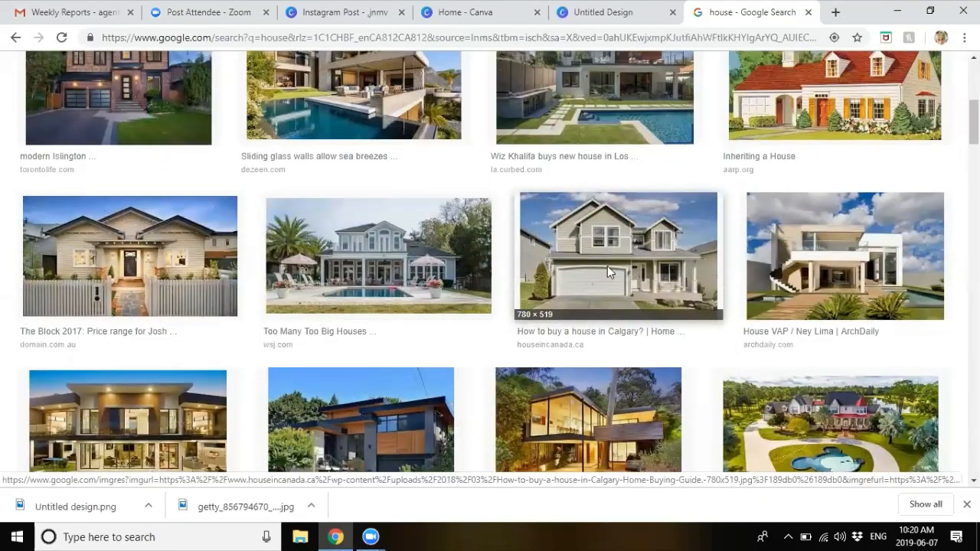
{"action": "left_click", "coordinate": [607, 265]}
{"action": "right_click", "coordinate": [357, 277]}
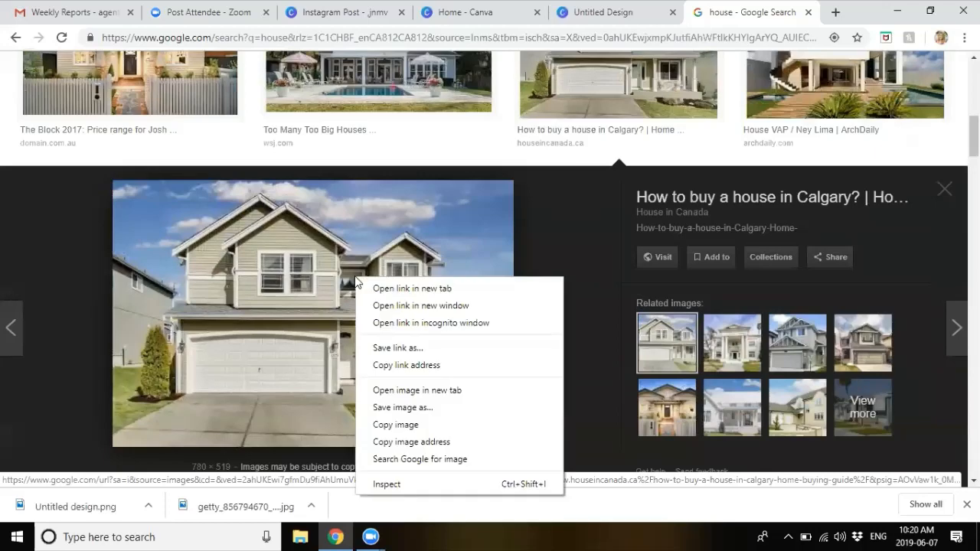
{"action": "left_click", "coordinate": [391, 406]}
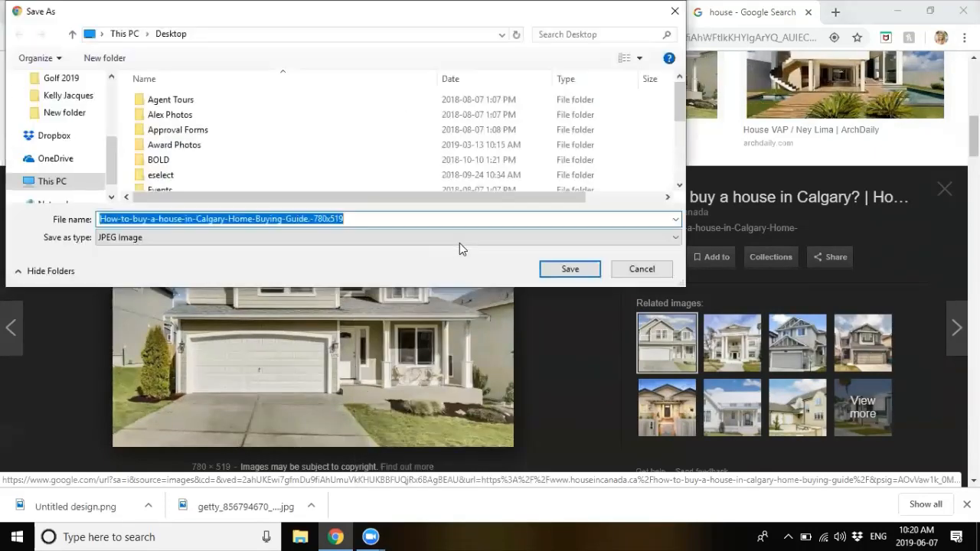
{"action": "left_click", "coordinate": [570, 269]}
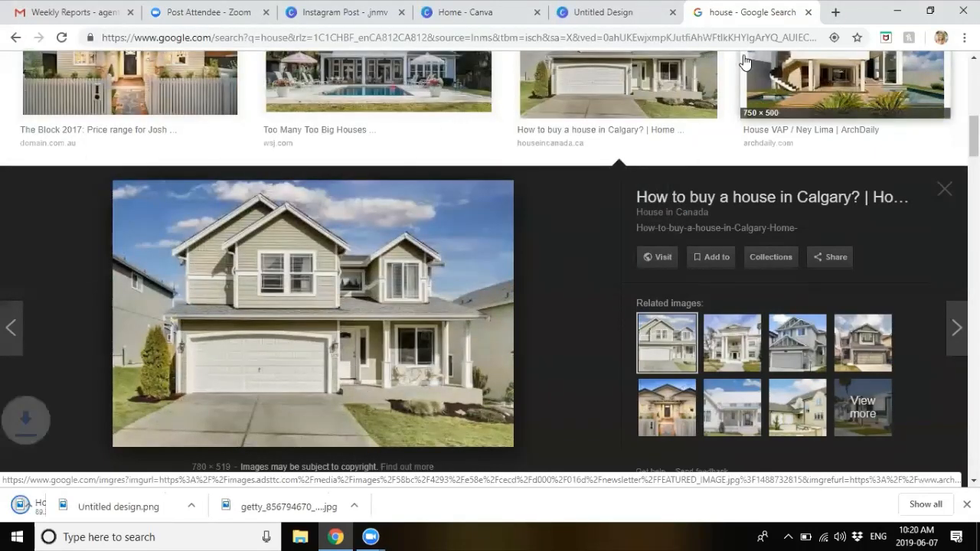
Step: On the Instagram post, swap the old background for the uploaded grey Calgary house photo behind the welcome box
{"action": "left_click", "coordinate": [360, 13]}
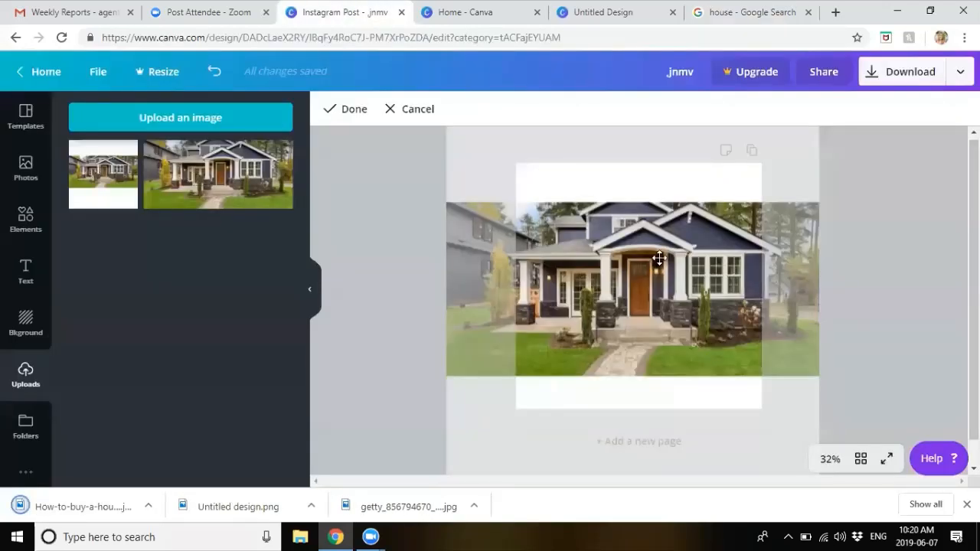
{"action": "key", "text": "Delete"}
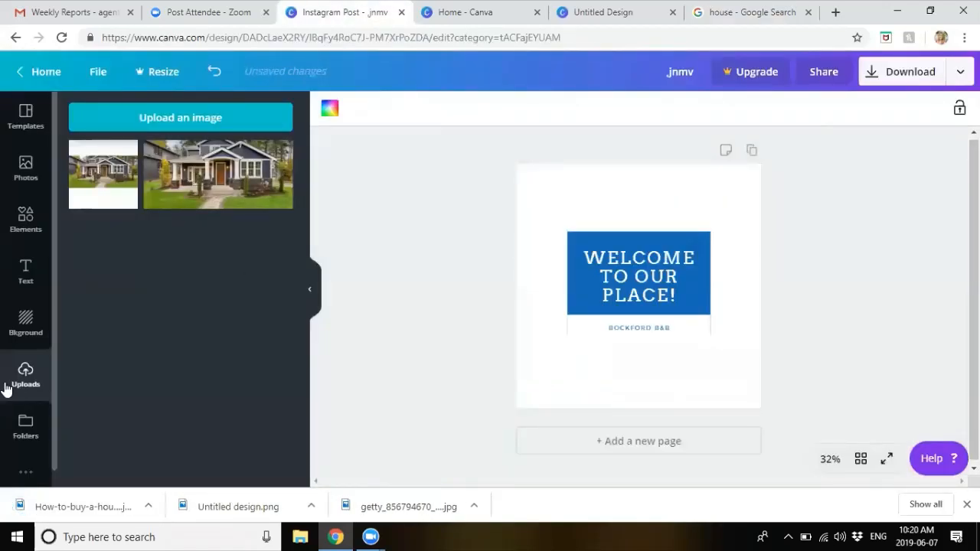
{"action": "left_click_drag", "start_coordinate": [208, 293], "coordinate": [208, 293]}
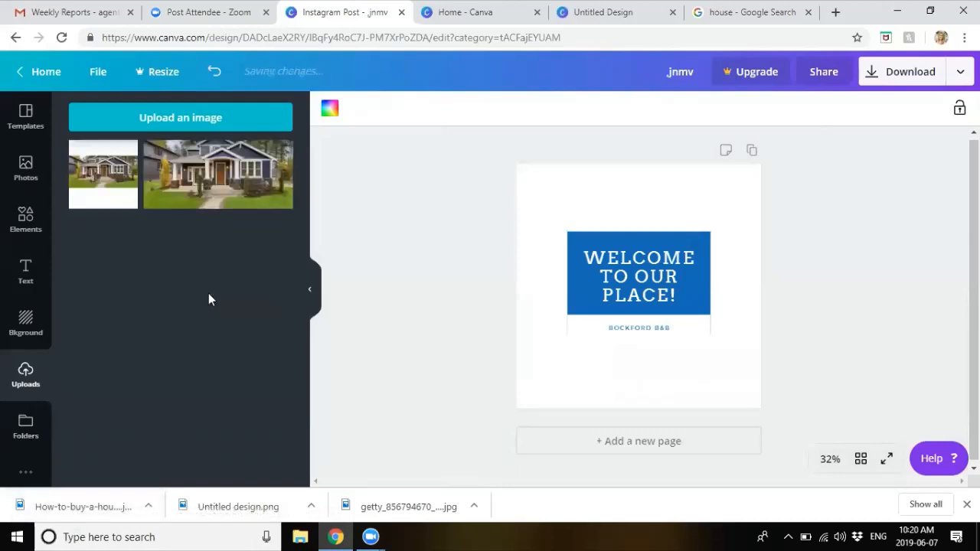
{"action": "left_click_drag", "start_coordinate": [134, 184], "coordinate": [535, 281]}
{"action": "left_click", "coordinate": [847, 265]}
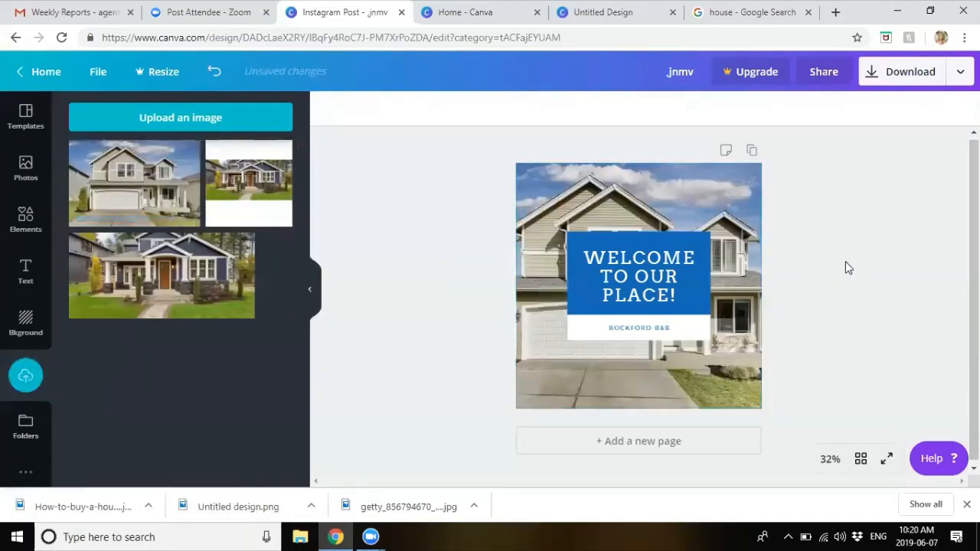
{"action": "left_click", "coordinate": [622, 257]}
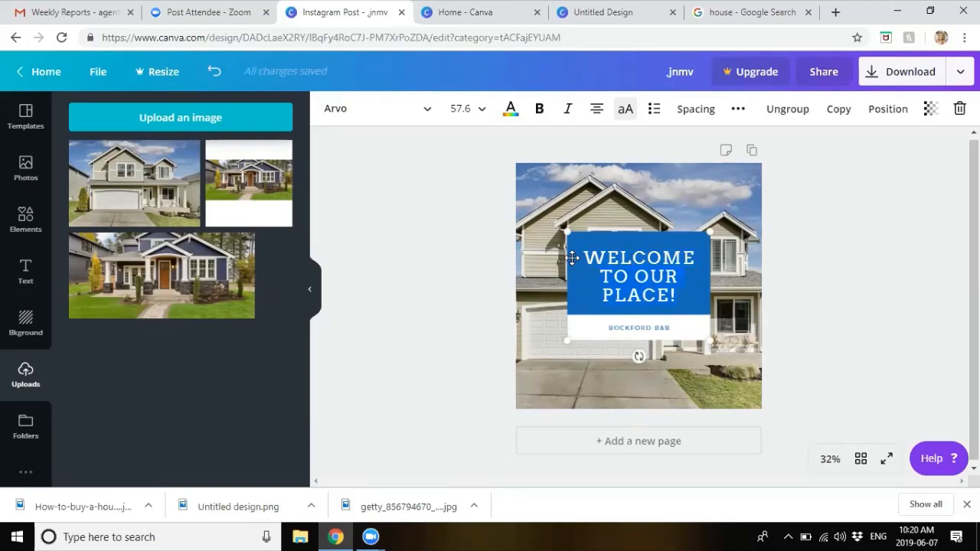
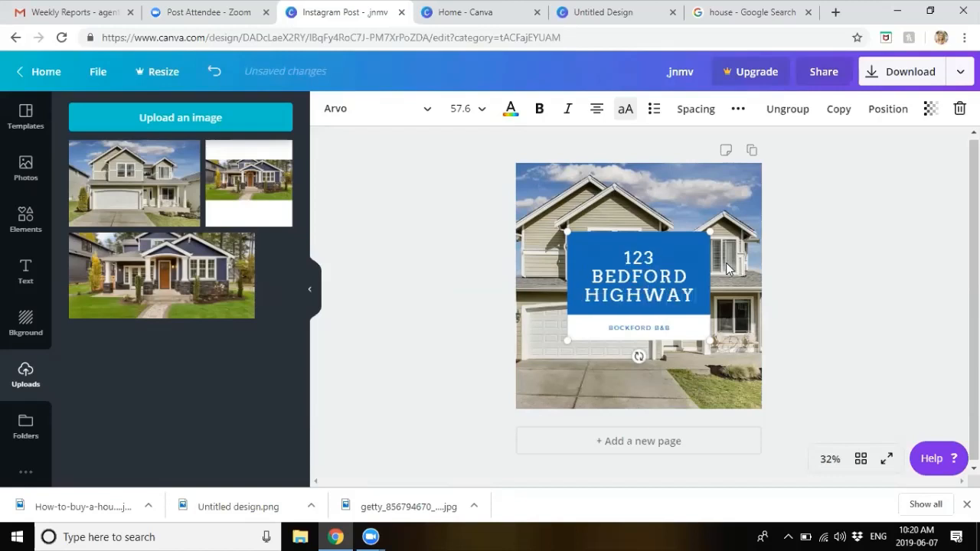
Step: Set the heading to the property's street address and the subtitle to OPEN HOUSE over SUNDAY 2:00 - 4:00
{"action": "left_click", "coordinate": [623, 328]}
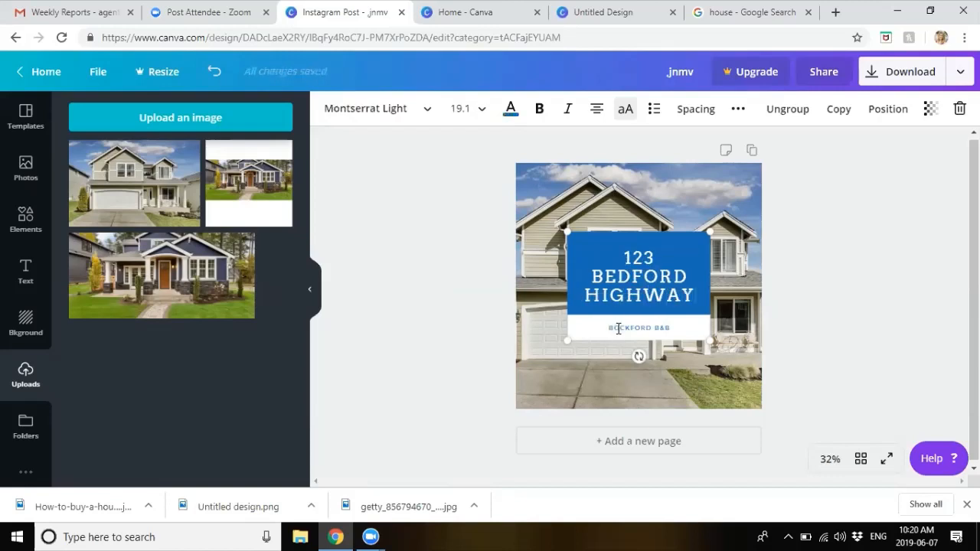
{"action": "left_click_drag", "start_coordinate": [607, 328], "coordinate": [671, 331]}
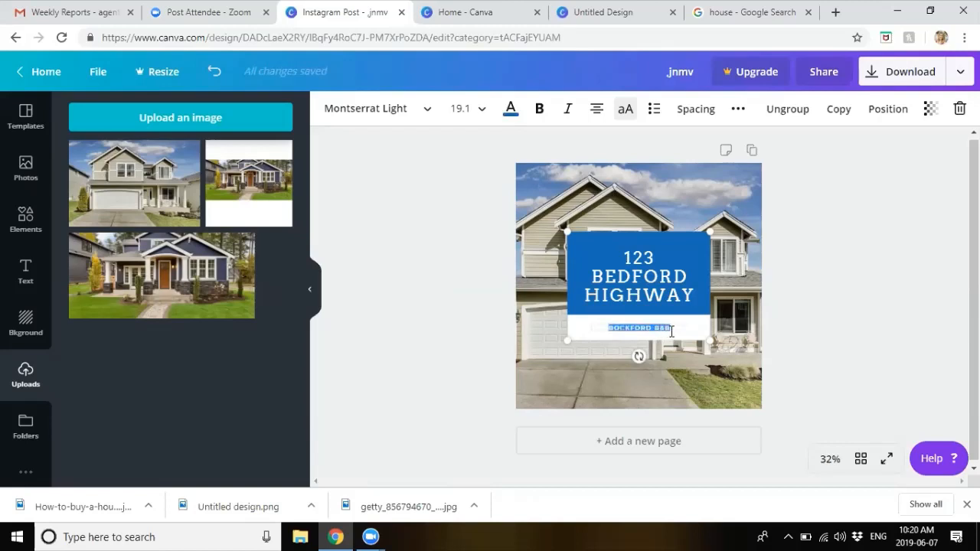
{"action": "type", "text": "OP"}
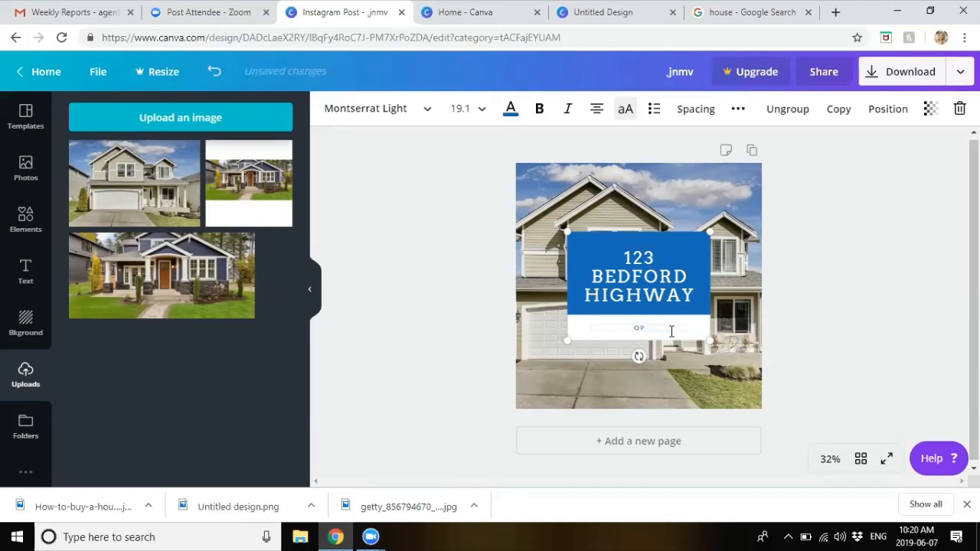
{"action": "type", "text": "EN HOUSE SUNDAY 2:00 - 4:00"}
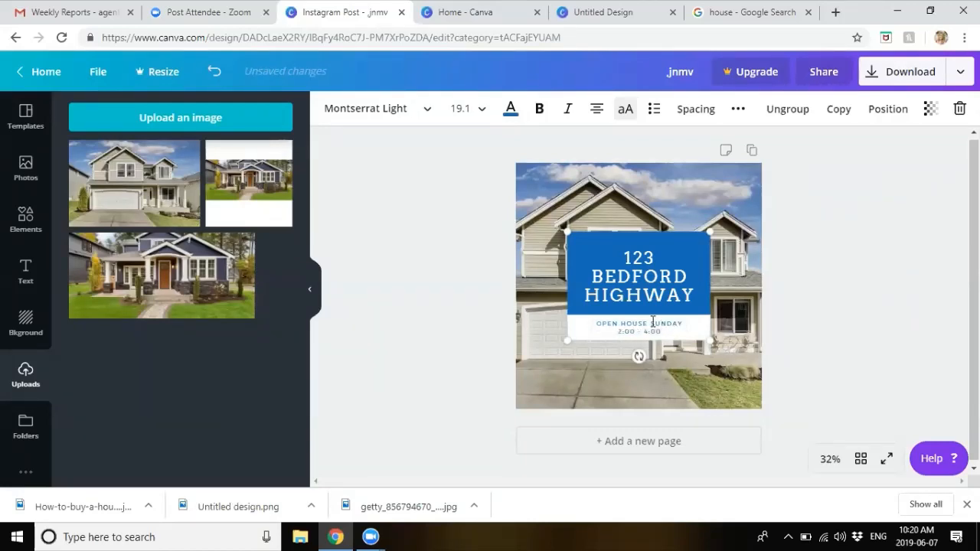
{"action": "left_click", "coordinate": [650, 322]}
{"action": "key", "text": "Return"}
{"action": "key", "text": "Escape"}
{"action": "left_click_drag", "start_coordinate": [652, 318], "coordinate": [650, 313]}
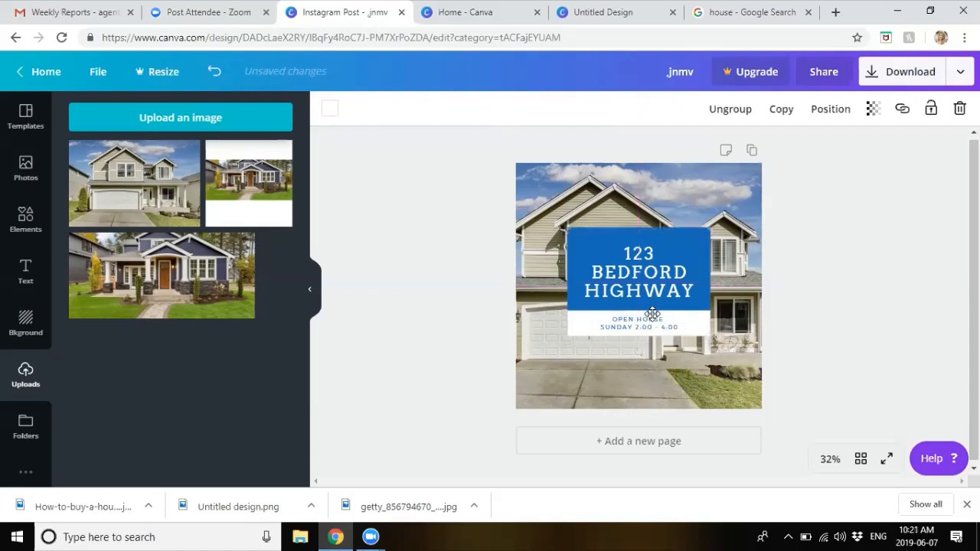
{"action": "left_click", "coordinate": [847, 342]}
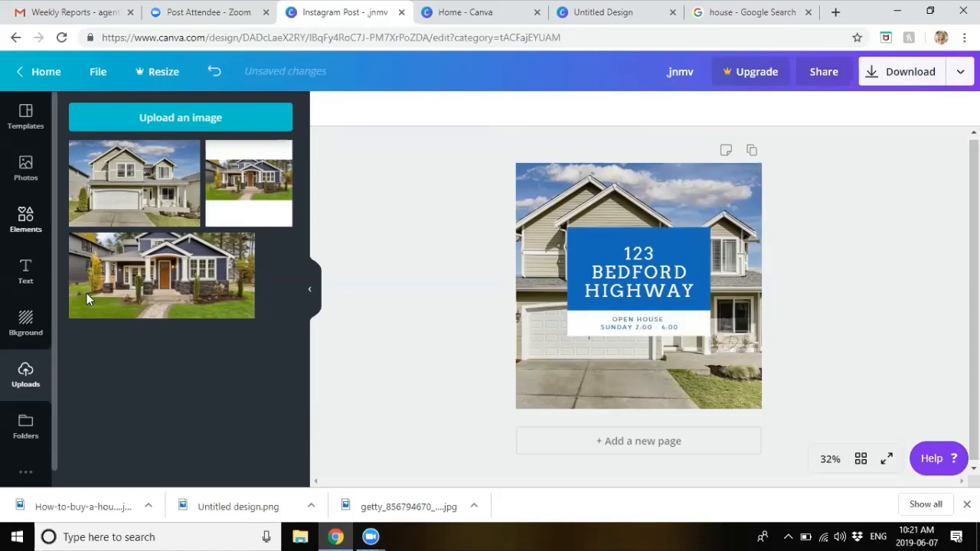
{"action": "left_click", "coordinate": [683, 242]}
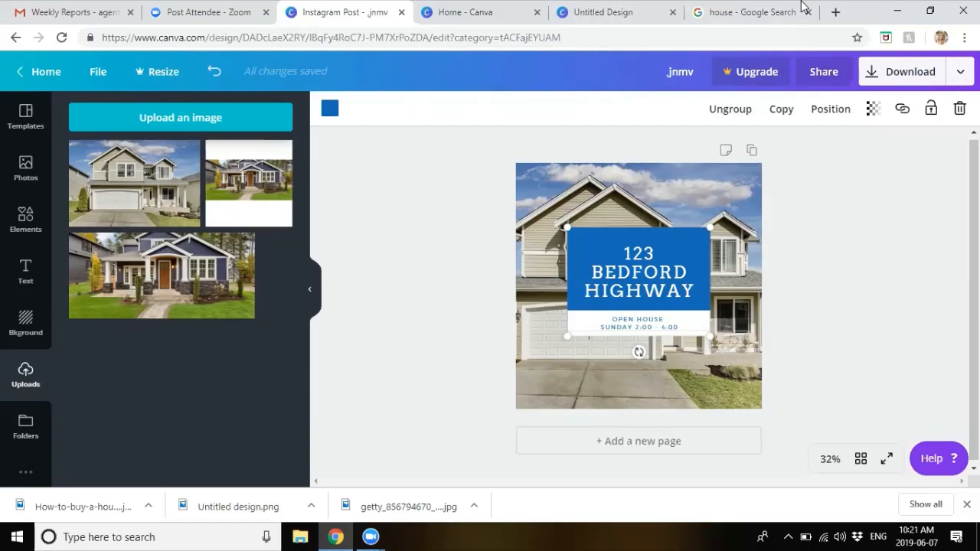
{"action": "left_click", "coordinate": [619, 243]}
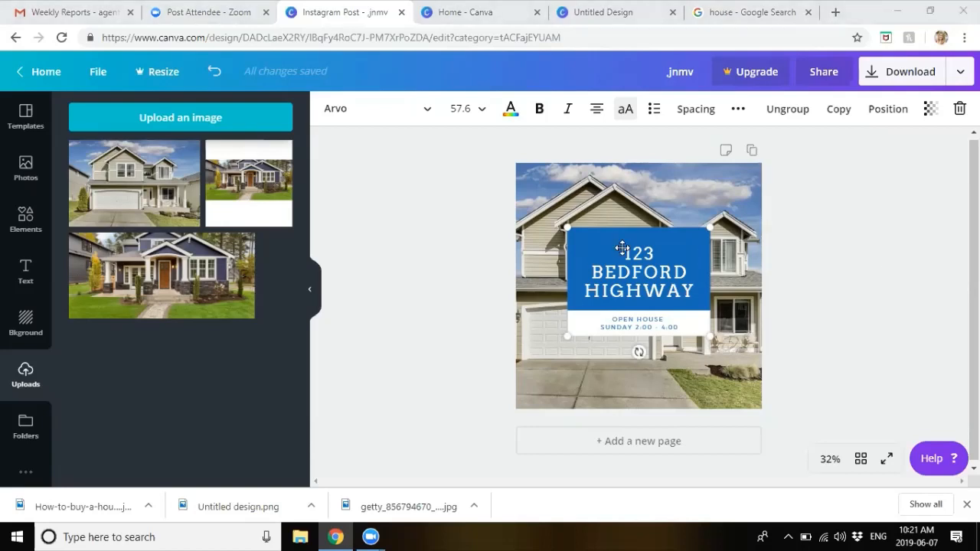
{"action": "left_click", "coordinate": [584, 231]}
{"action": "left_click", "coordinate": [330, 108]}
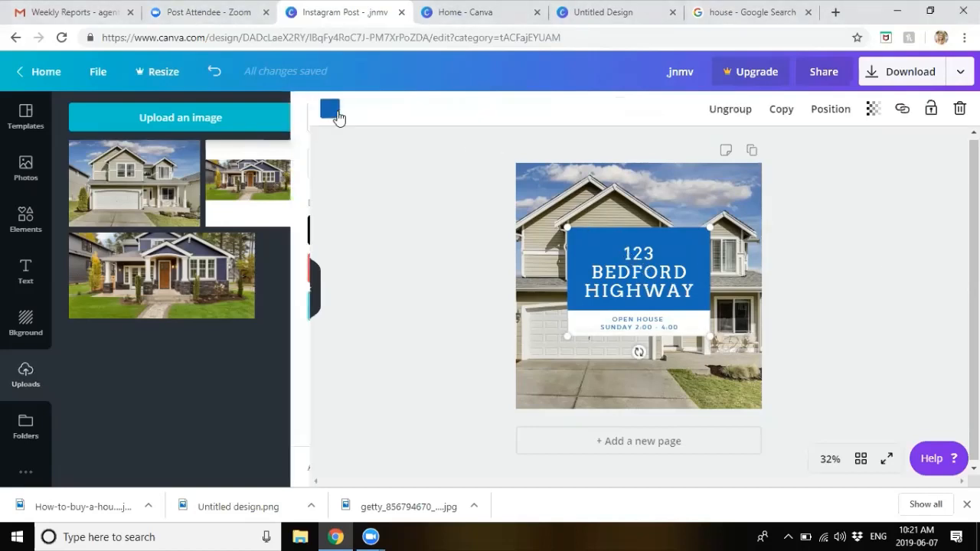
{"action": "left_click", "coordinate": [603, 245]}
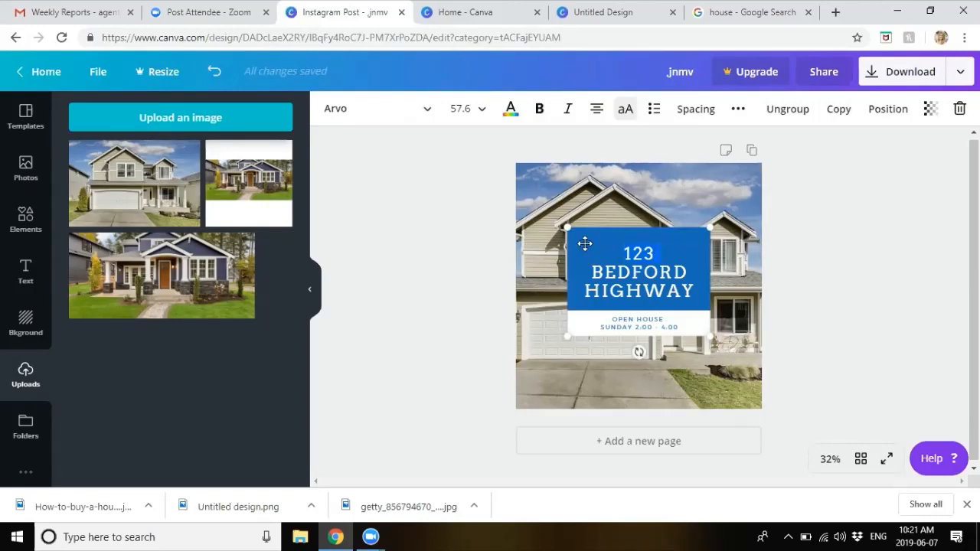
{"action": "double_click", "coordinate": [582, 247]}
{"action": "left_click", "coordinate": [582, 235]}
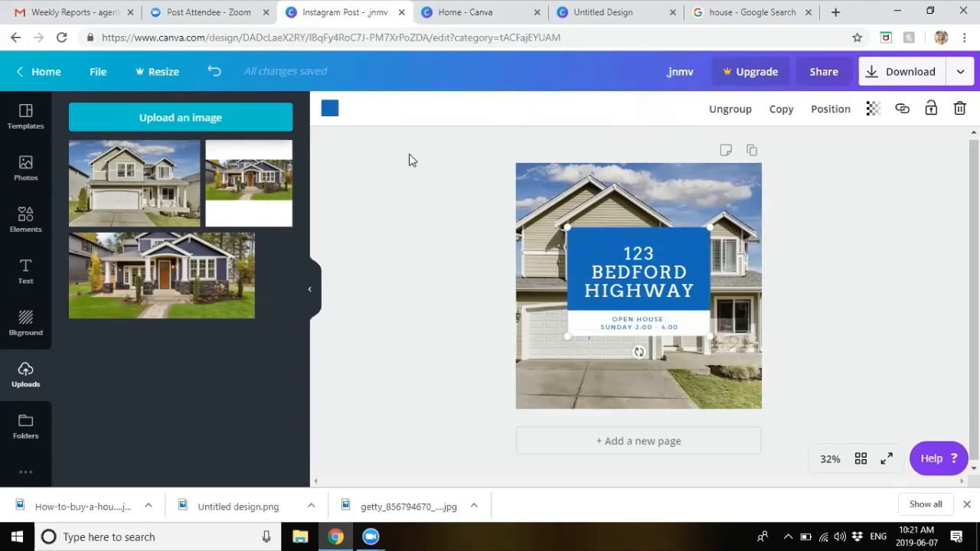
{"action": "left_click", "coordinate": [332, 113]}
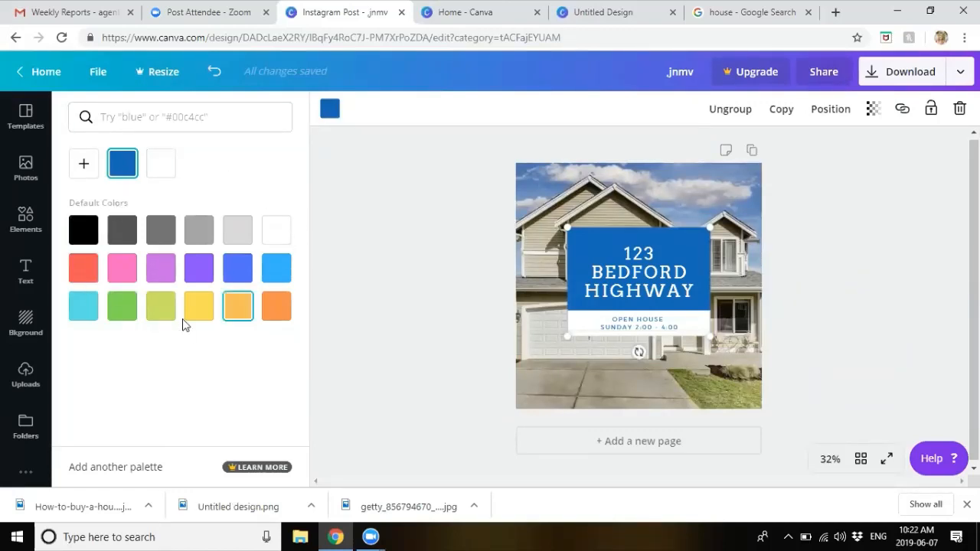
Step: Fill the heading box red, then replace its #ff5757 hex with a deeper red
{"action": "left_click", "coordinate": [81, 276]}
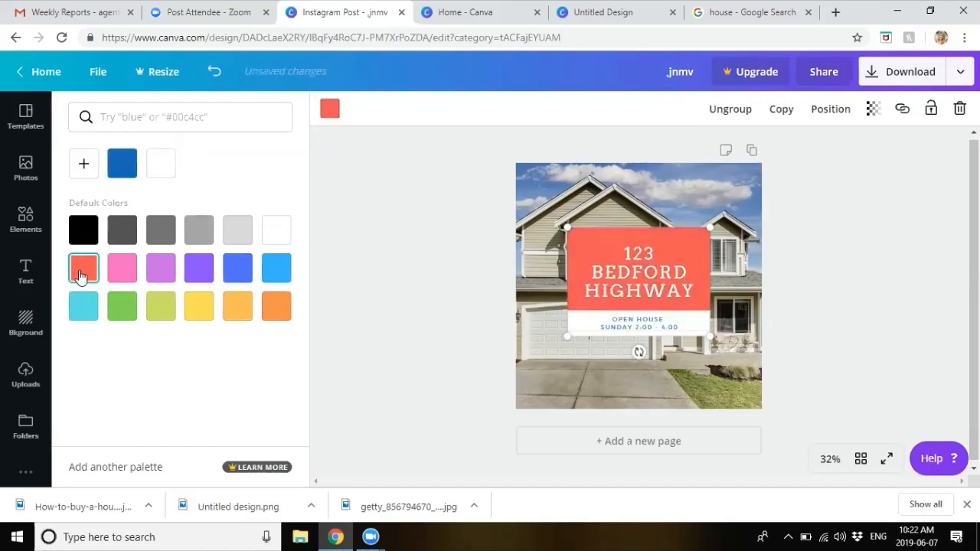
{"action": "left_click", "coordinate": [84, 166]}
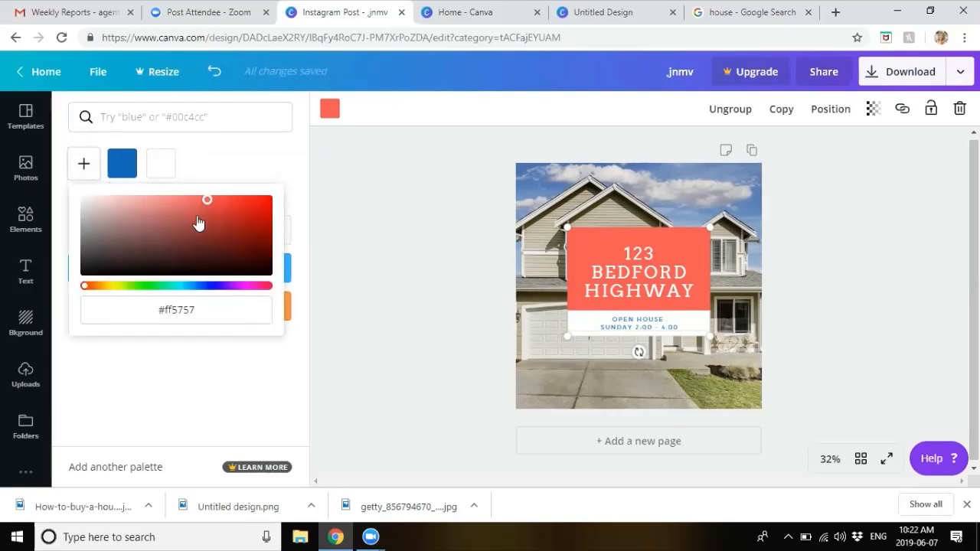
{"action": "left_click_drag", "start_coordinate": [201, 308], "coordinate": [146, 308]}
{"action": "type", "text": "#b"}
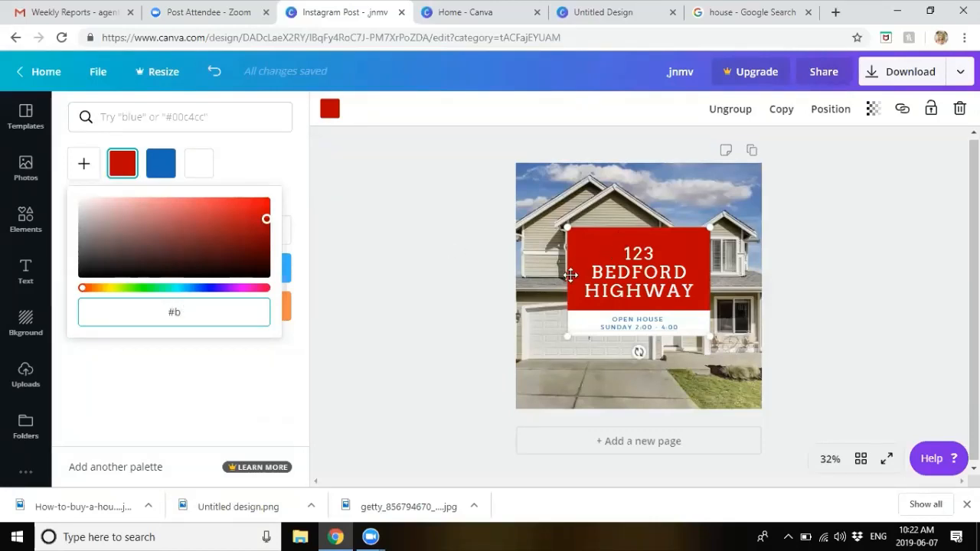
{"action": "left_click", "coordinate": [389, 326]}
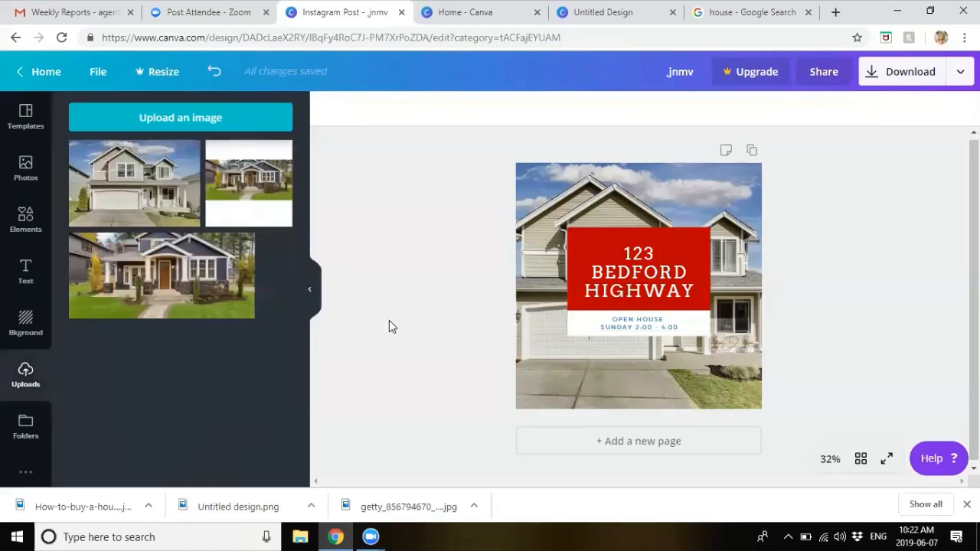
Step: Colour the OPEN HOUSE line dark red #bb0000
{"action": "left_click", "coordinate": [633, 324]}
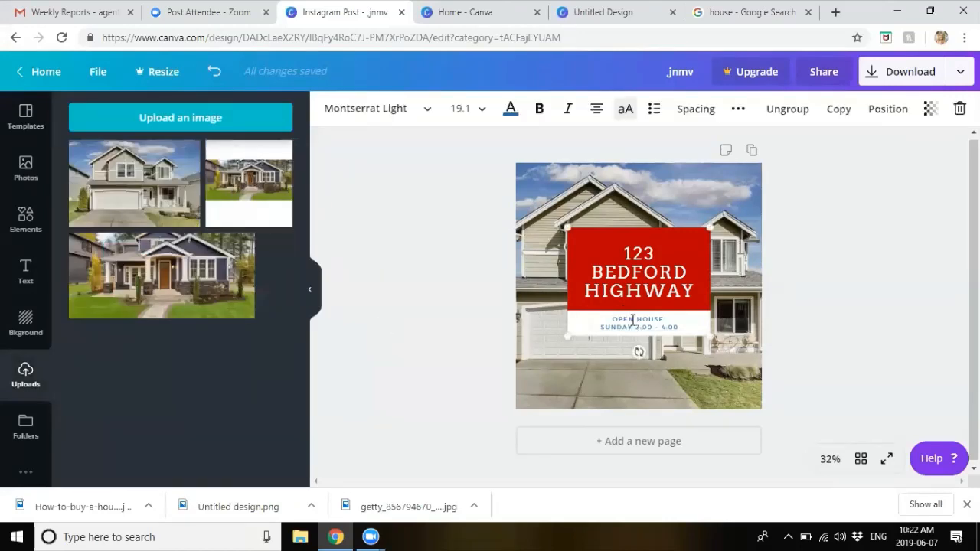
{"action": "triple_click", "coordinate": [628, 320]}
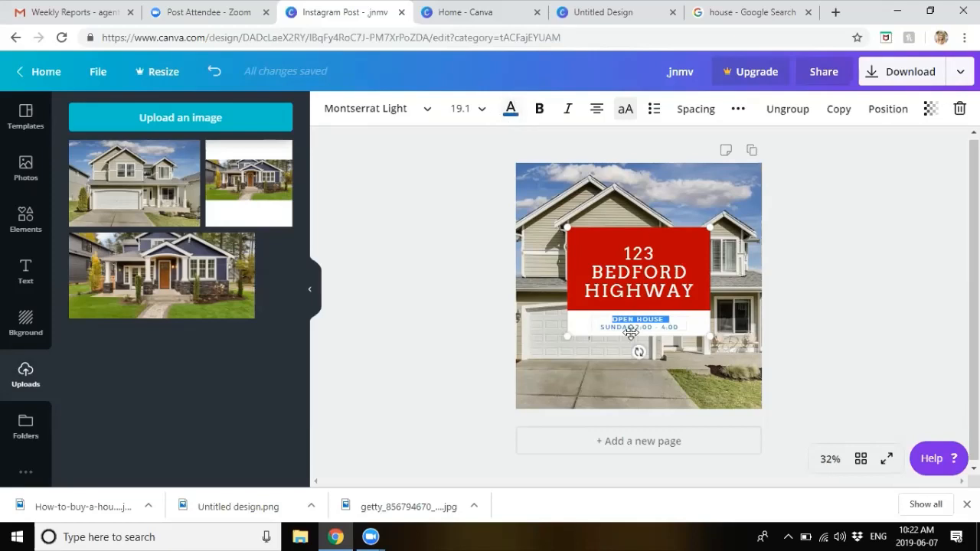
{"action": "left_click", "coordinate": [510, 110]}
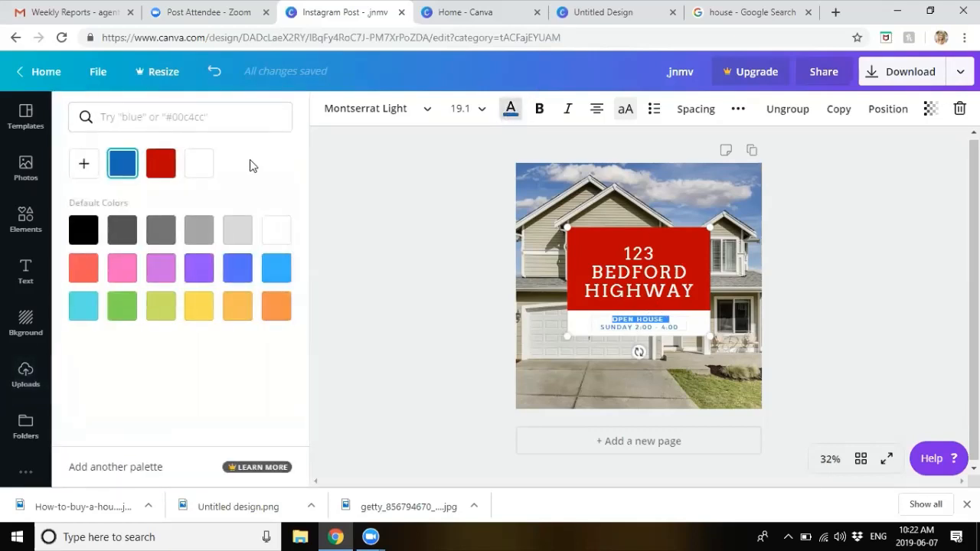
{"action": "left_click", "coordinate": [160, 168]}
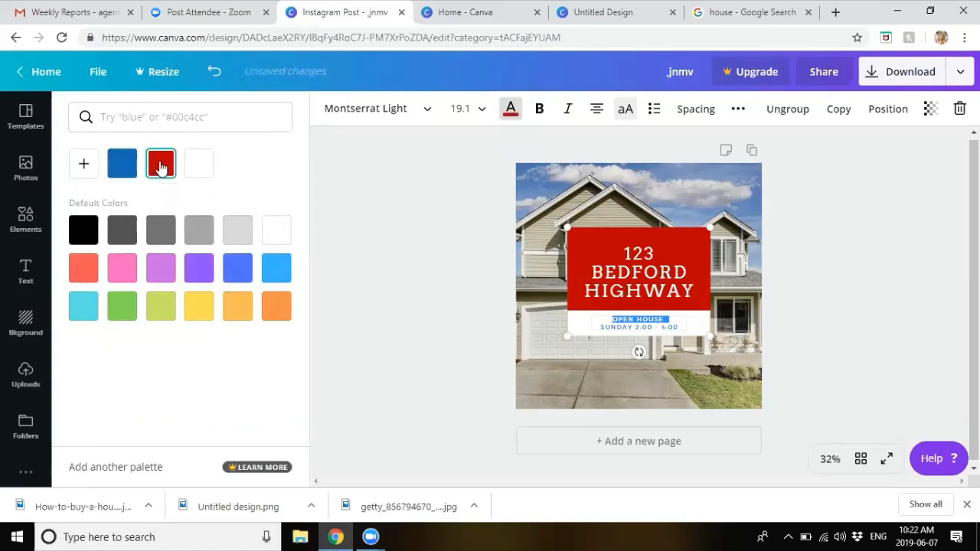
{"action": "left_click", "coordinate": [353, 214]}
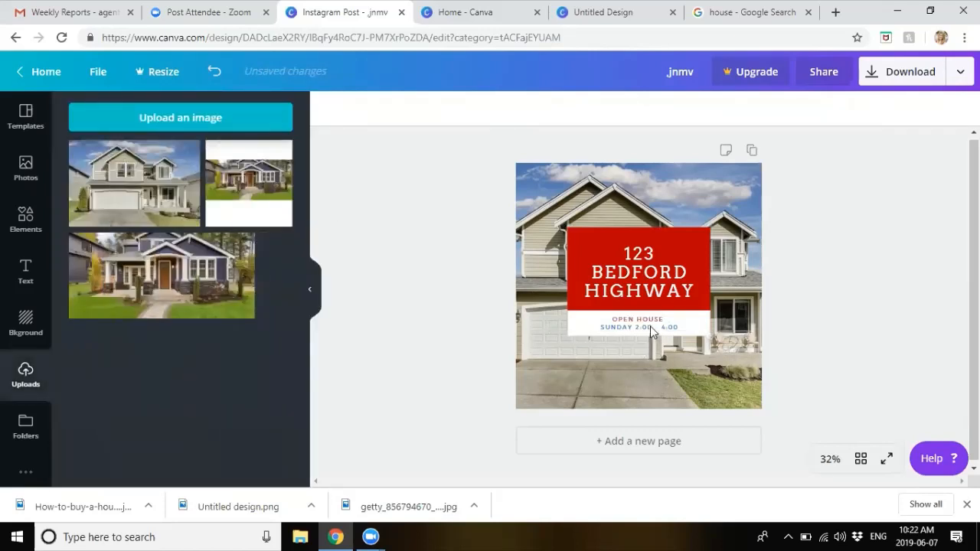
Step: Make the SUNDAY 2:00 - 4:00 time line the same deep red
{"action": "double_click", "coordinate": [651, 326]}
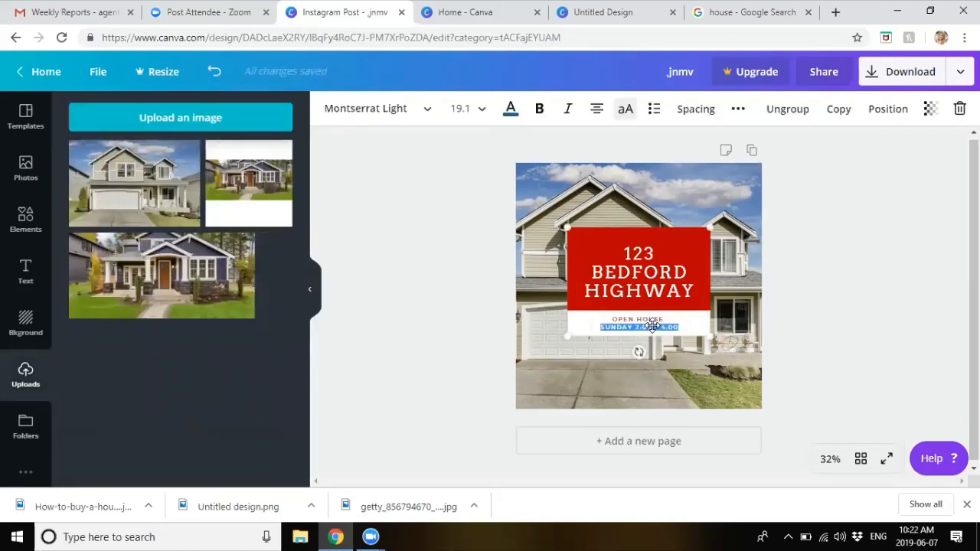
{"action": "left_click", "coordinate": [513, 113]}
{"action": "left_click", "coordinate": [161, 165]}
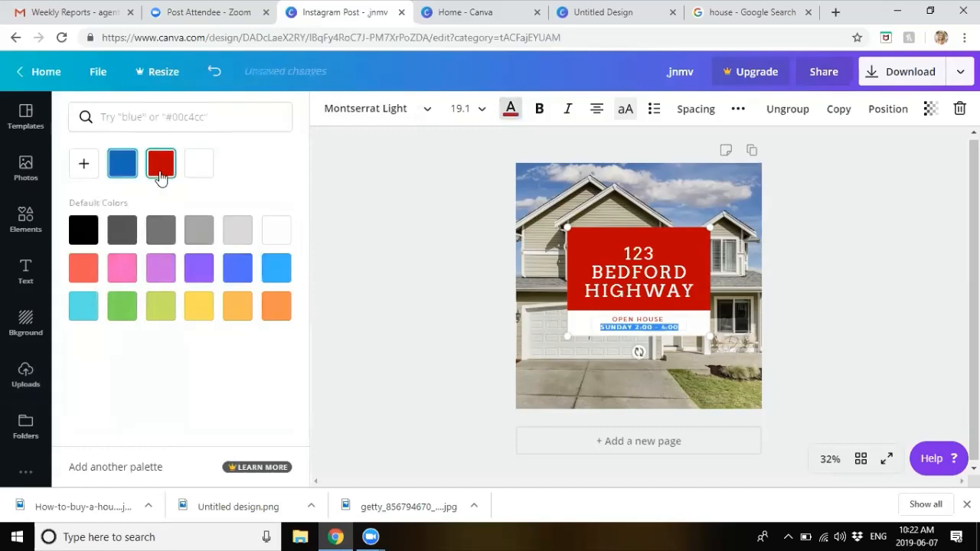
{"action": "left_click", "coordinate": [433, 283]}
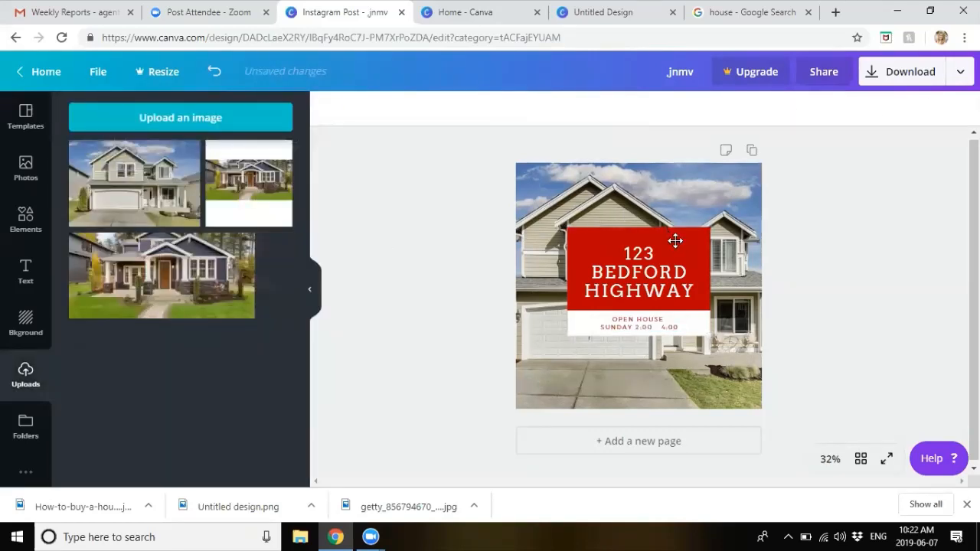
{"action": "left_click", "coordinate": [676, 240]}
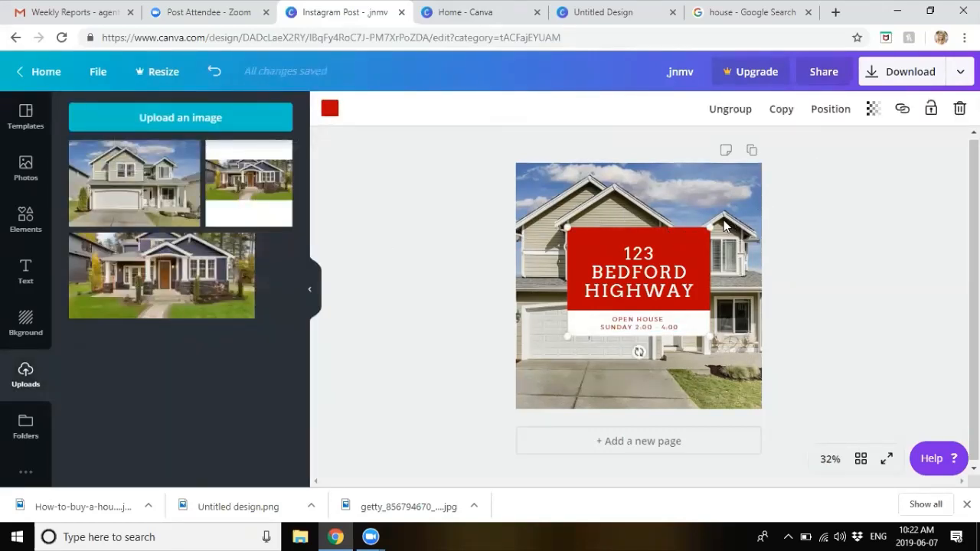
Step: Fade the red address box to a transparency of about 24
{"action": "left_click", "coordinate": [872, 112]}
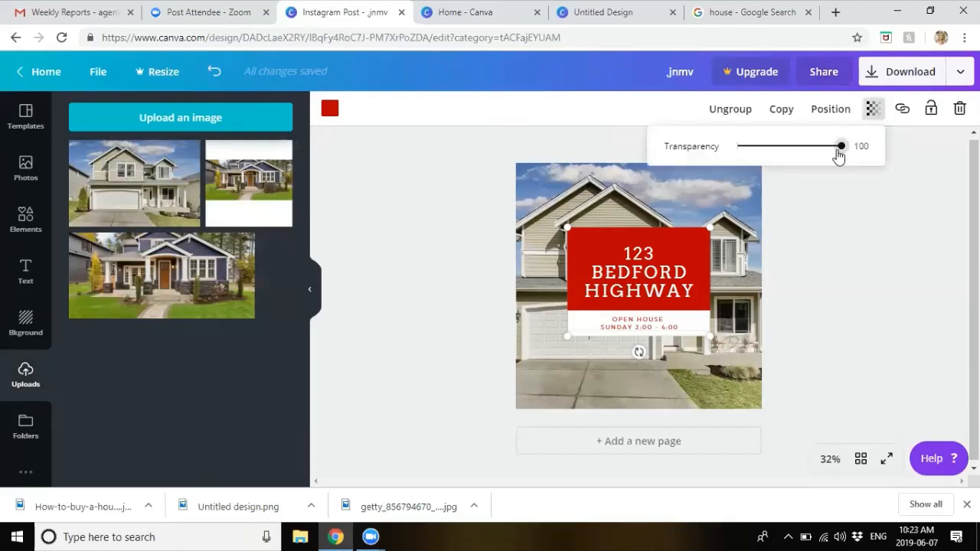
{"action": "left_click_drag", "start_coordinate": [842, 154], "coordinate": [793, 164]}
{"action": "left_click", "coordinate": [859, 256]}
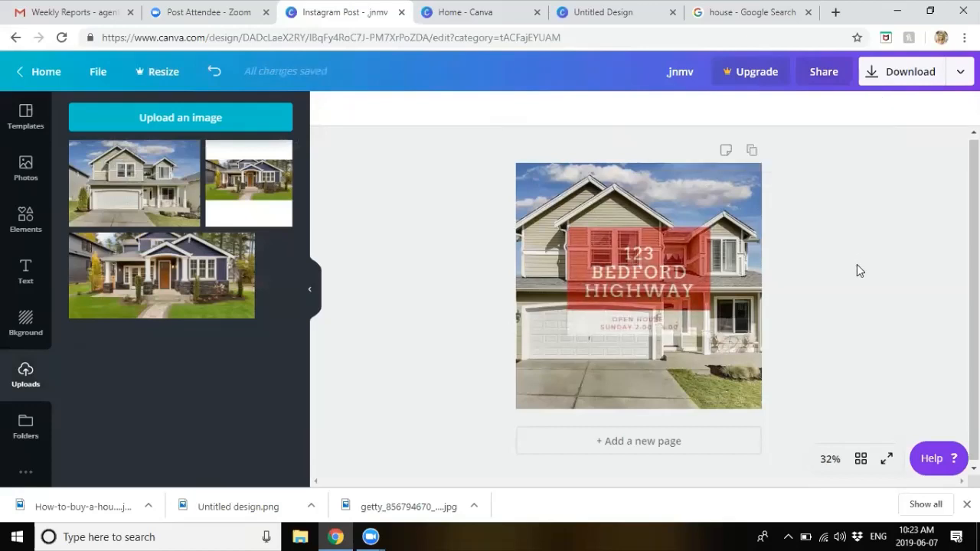
Step: Bring up the Download options for the post, with PNG as the file type
{"action": "left_click", "coordinate": [657, 233]}
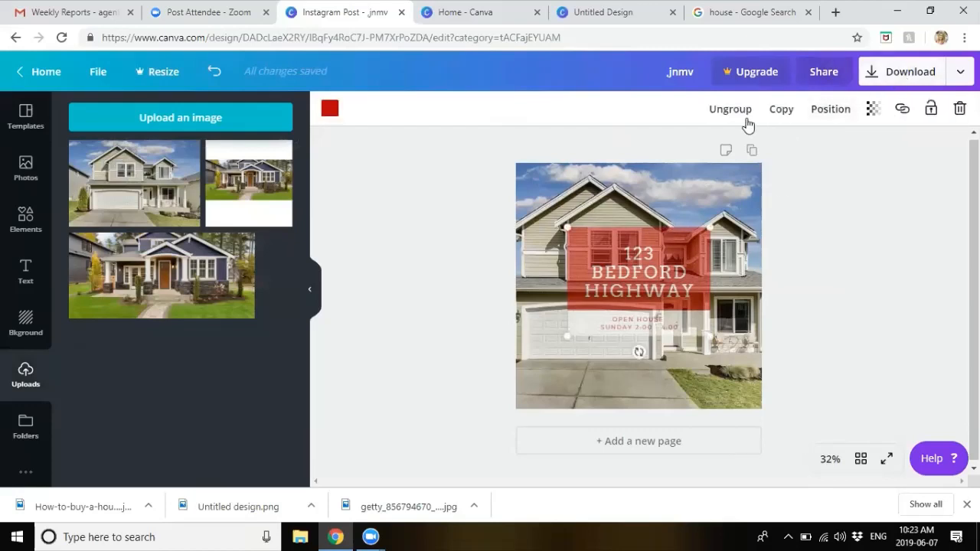
{"action": "left_click", "coordinate": [834, 283]}
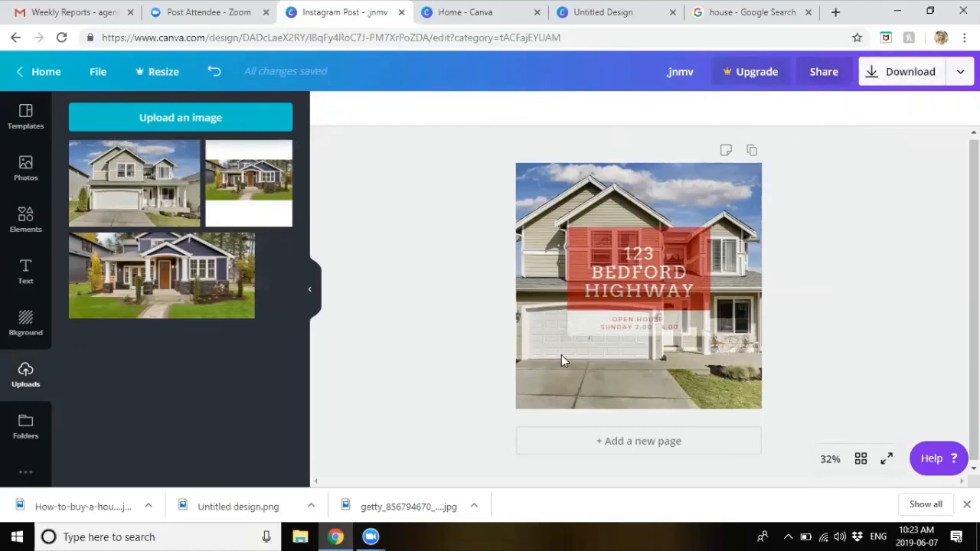
{"action": "left_click", "coordinate": [889, 72]}
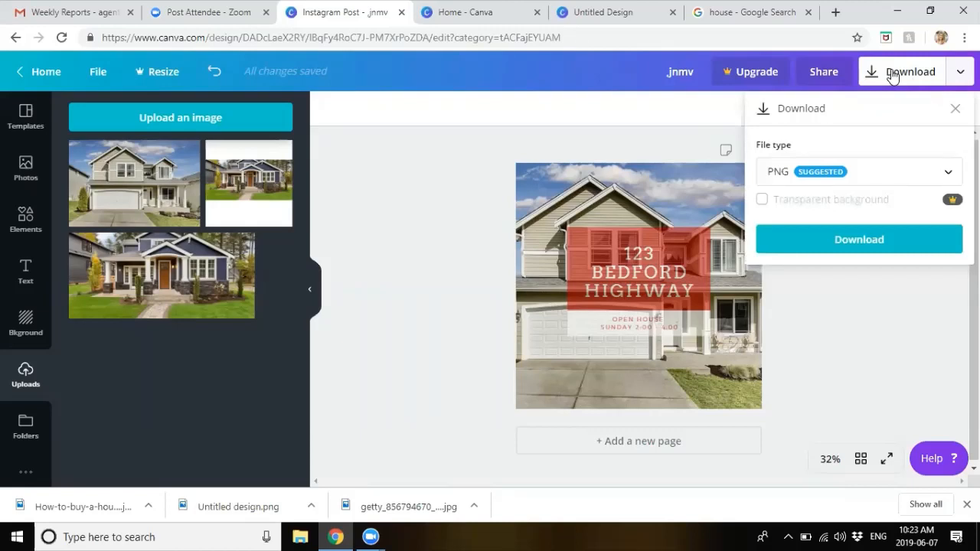
{"action": "left_click", "coordinate": [880, 175]}
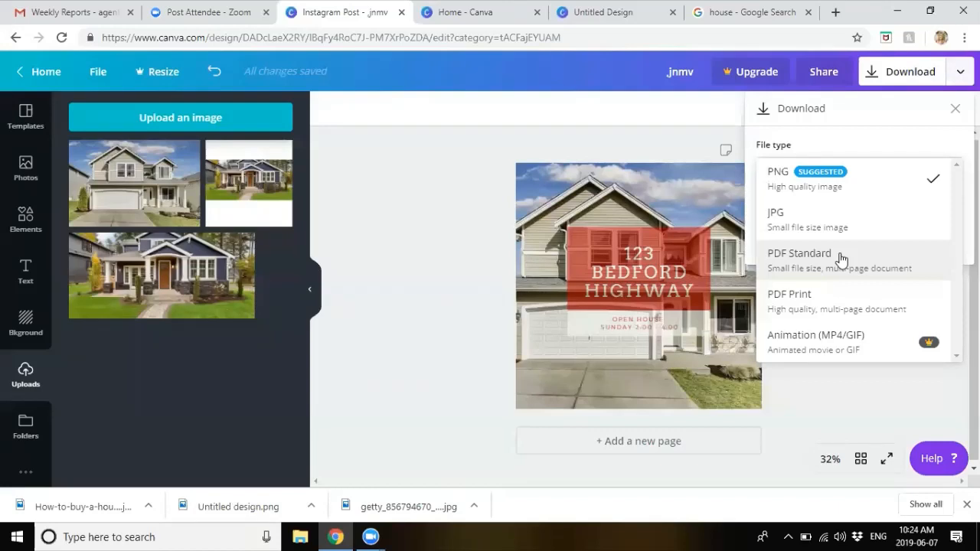
{"action": "left_click", "coordinate": [480, 247]}
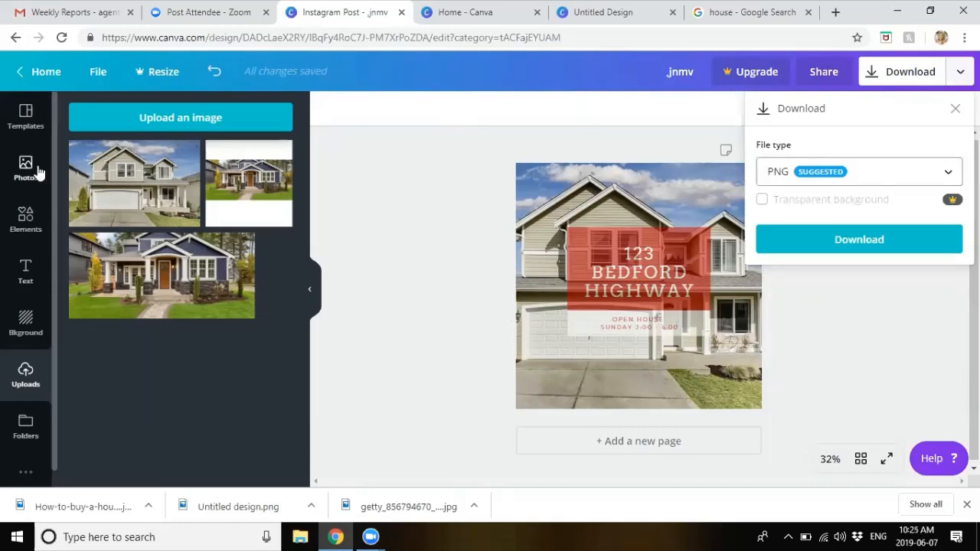
Step: Search templates for 'real estate' and apply the Lloret Realty Open House template
{"action": "left_click", "coordinate": [31, 130]}
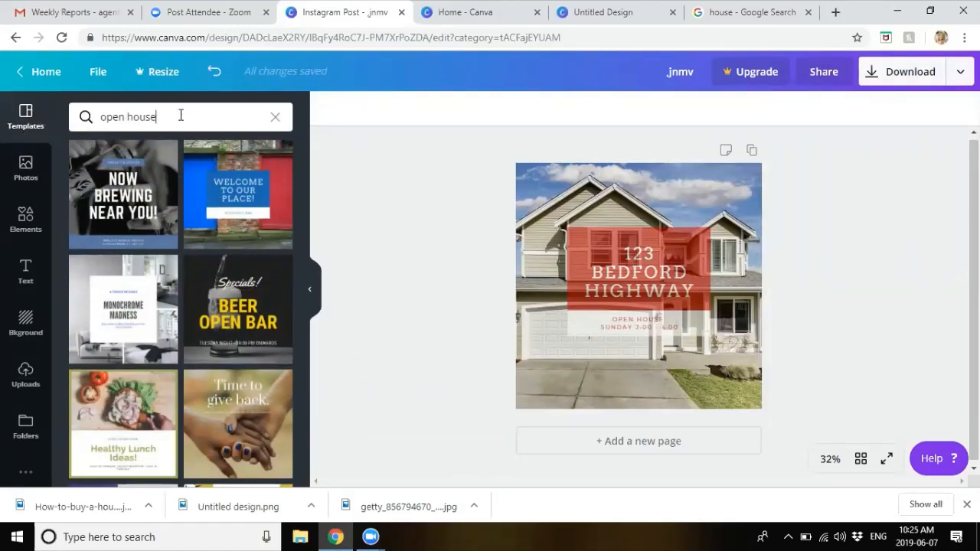
{"action": "left_click_drag", "start_coordinate": [183, 116], "coordinate": [19, 96]}
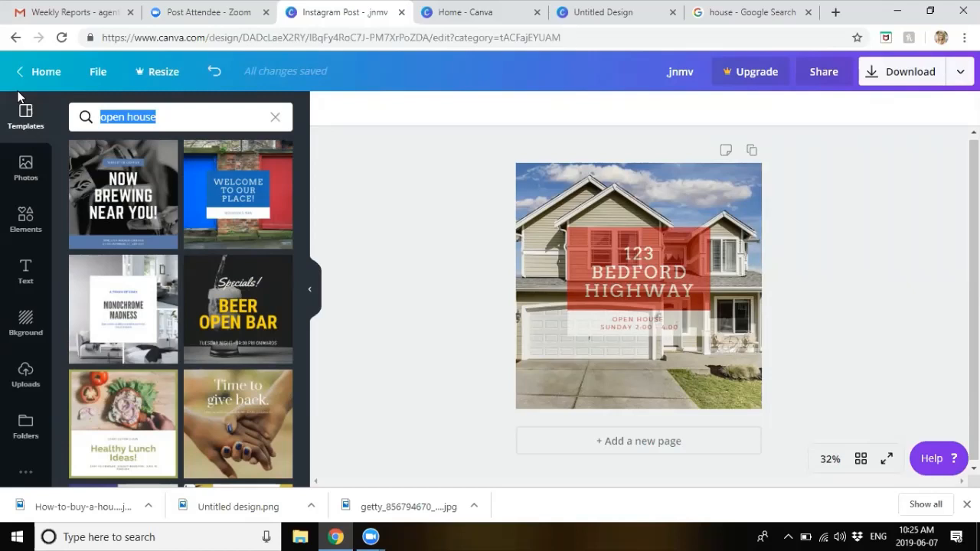
{"action": "type", "text": "real estate"}
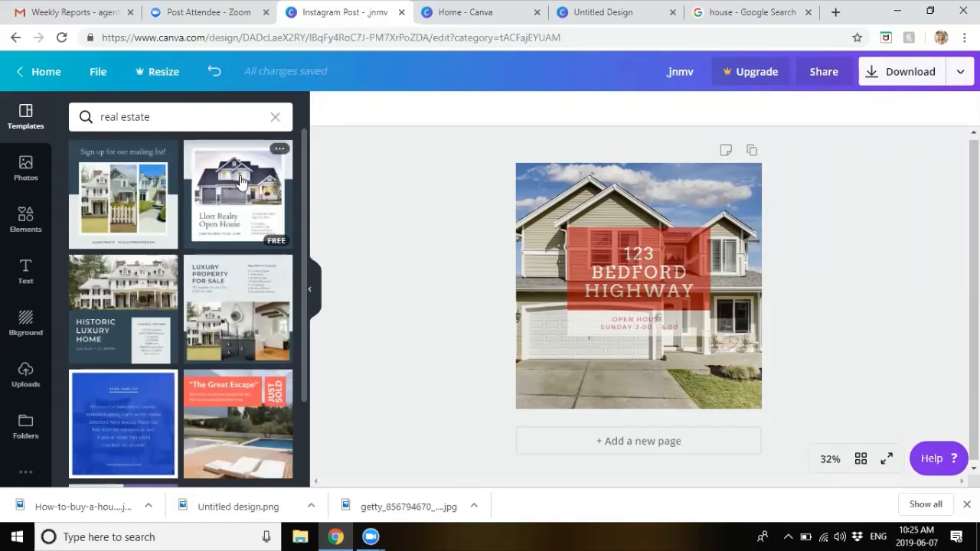
{"action": "left_click", "coordinate": [235, 170]}
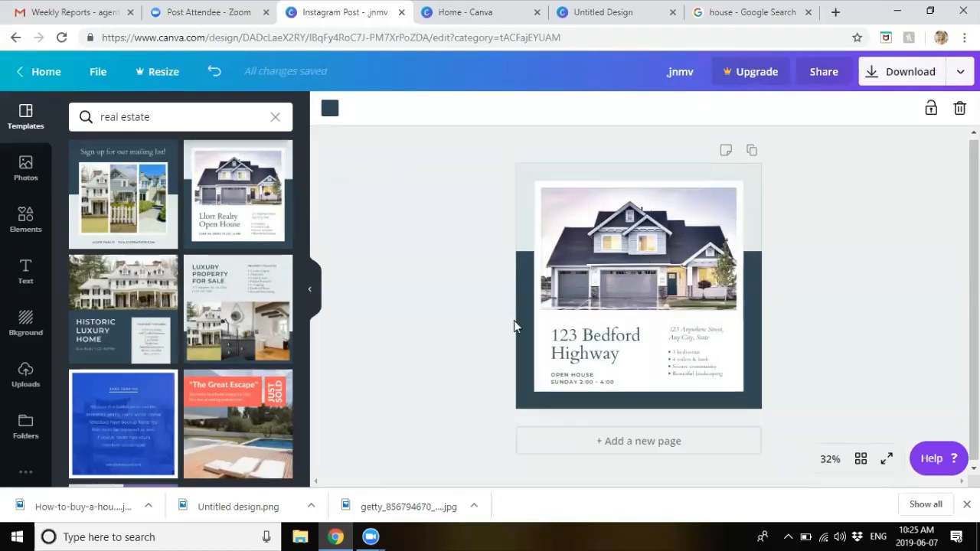
Step: Replace the background band's #2f4757 hex with a red value
{"action": "left_click", "coordinate": [326, 106]}
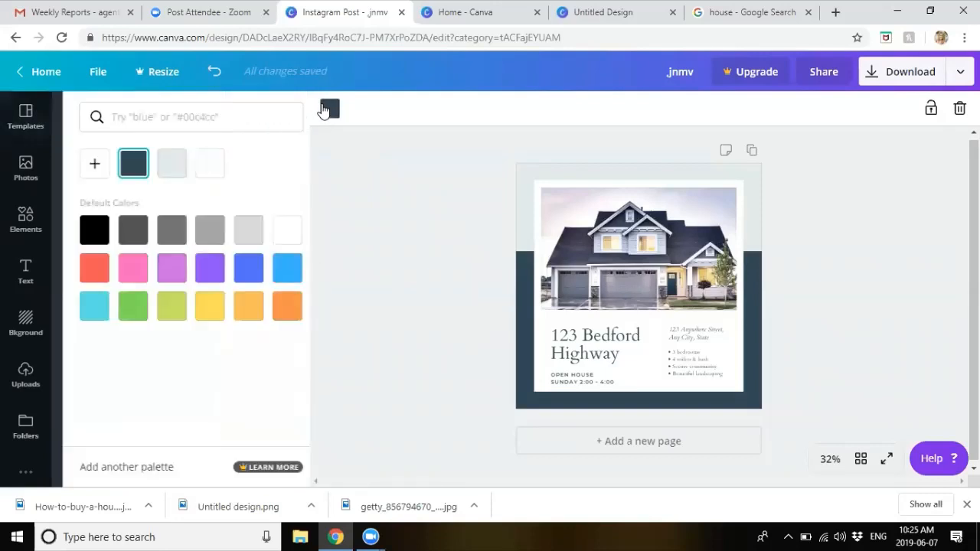
{"action": "left_click", "coordinate": [82, 167]}
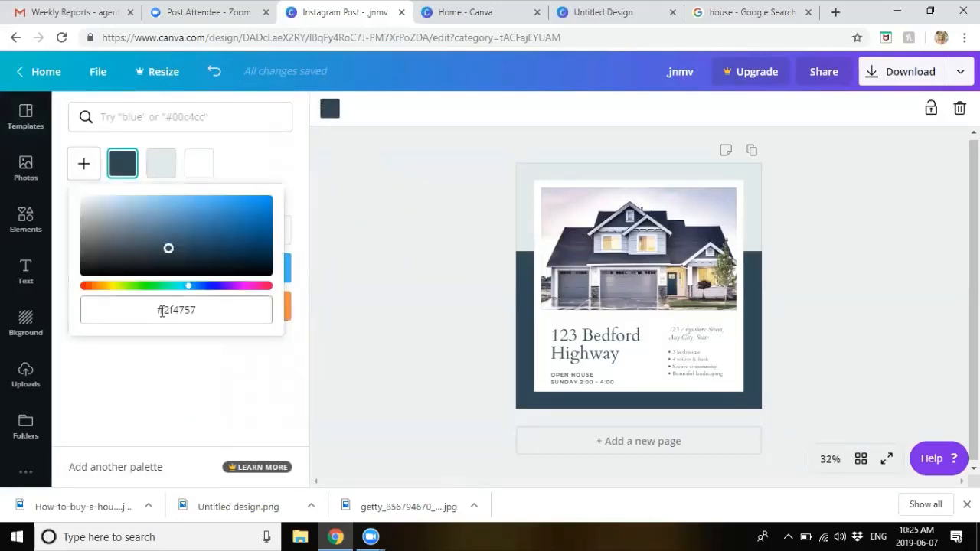
{"action": "left_click", "coordinate": [216, 314]}
{"action": "left_click_drag", "start_coordinate": [216, 314], "coordinate": [149, 306]}
{"action": "type", "text": "#b"}
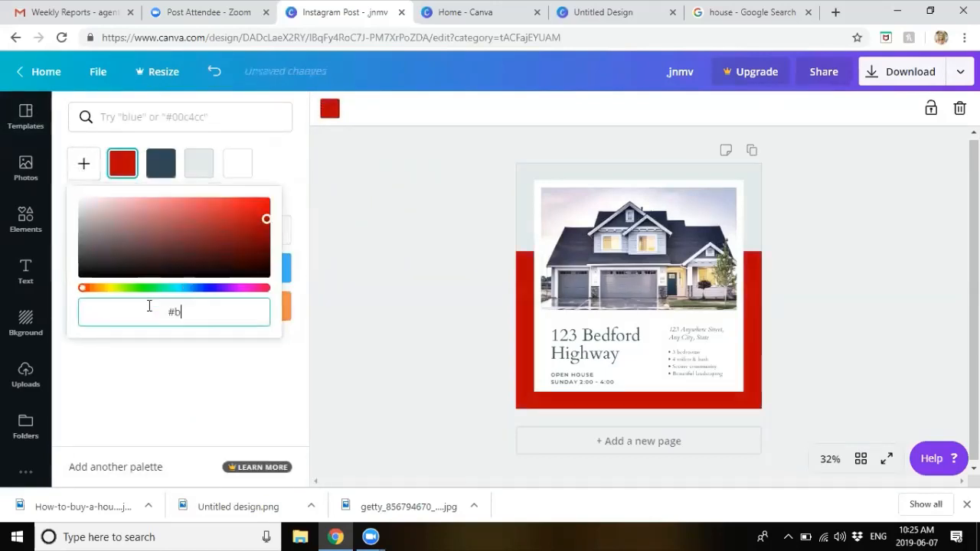
{"action": "key", "text": "Return"}
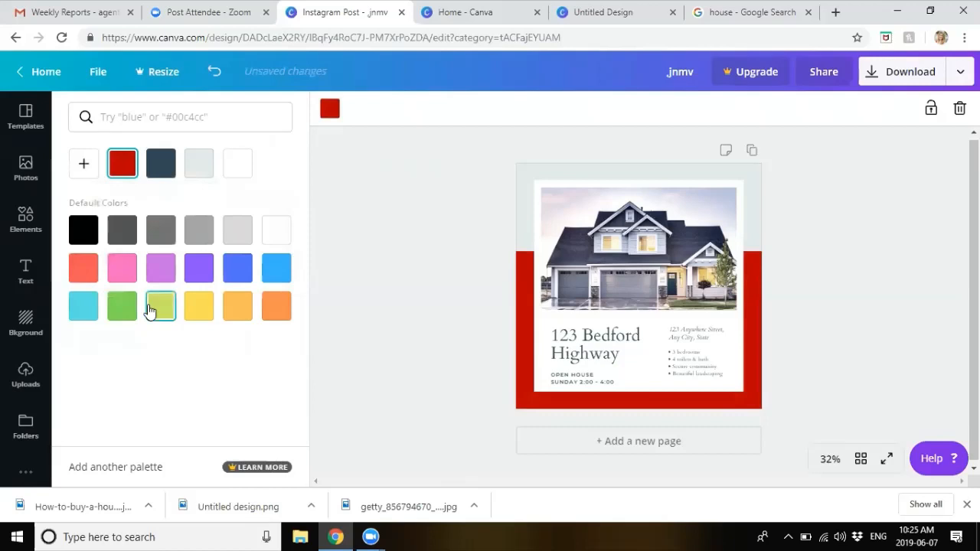
{"action": "left_click", "coordinate": [396, 368]}
{"action": "left_click", "coordinate": [661, 264]}
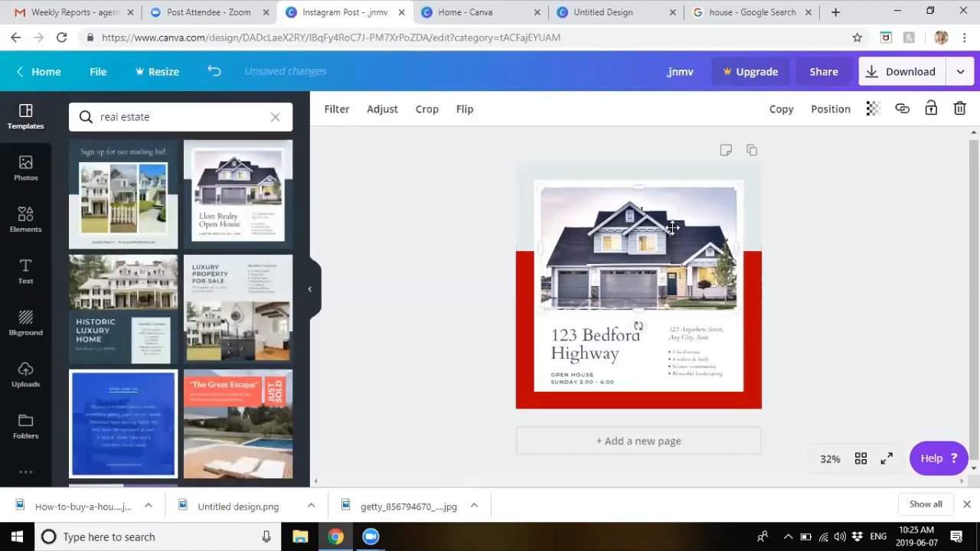
{"action": "left_click", "coordinate": [683, 349]}
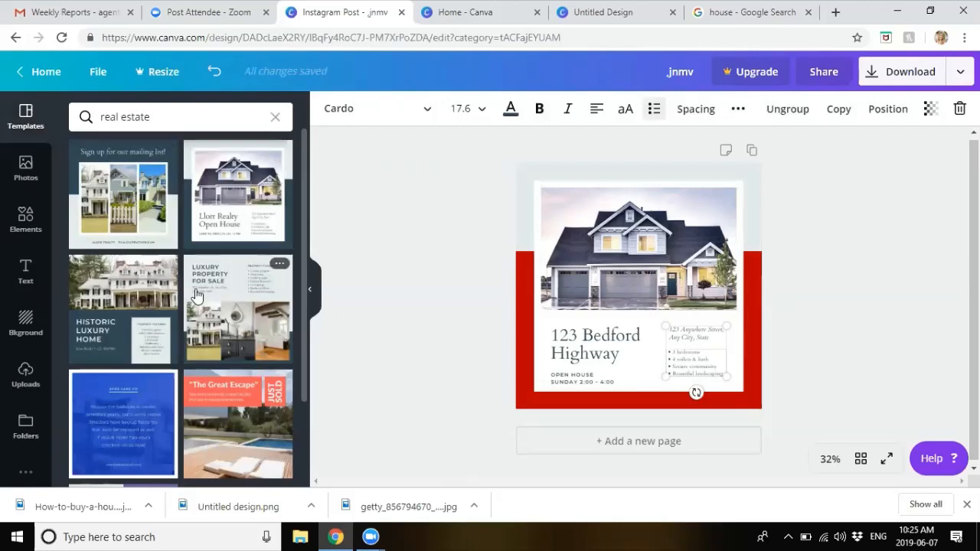
Step: Try The Great Escape and Sell Your Property templates, then apply Luxury Property for Sale
{"action": "scroll", "coordinate": [196, 295], "scroll_direction": "down", "scroll_amount": 3}
{"action": "left_click", "coordinate": [217, 301]}
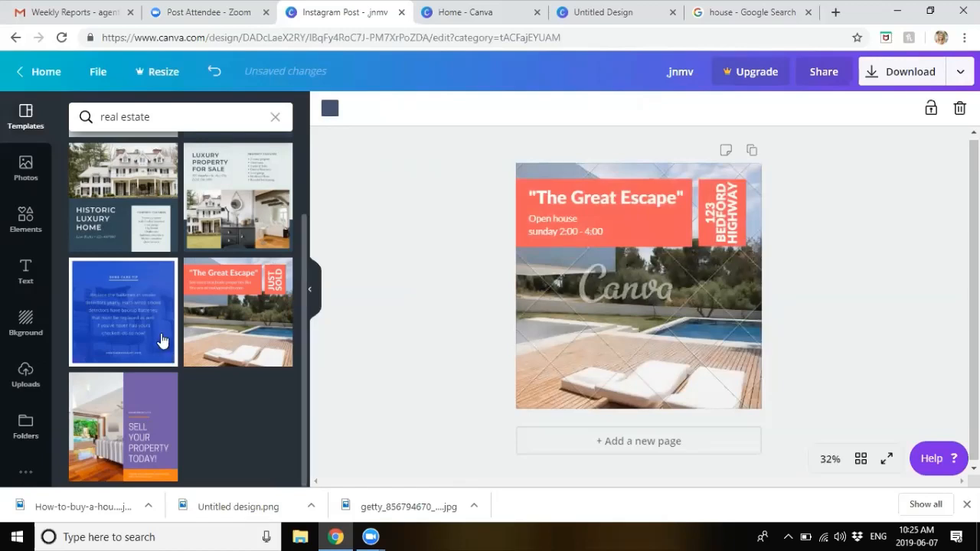
{"action": "left_click", "coordinate": [698, 319]}
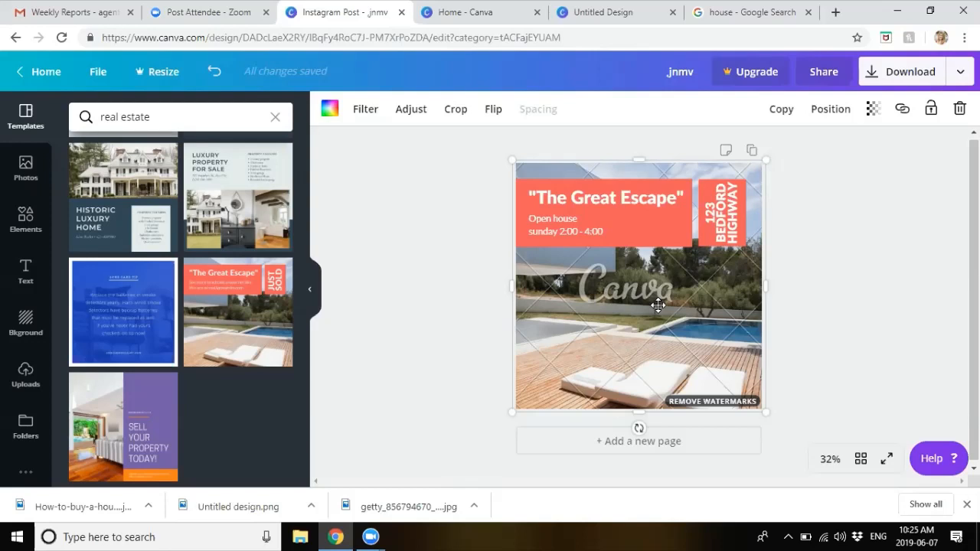
{"action": "left_click", "coordinate": [142, 402]}
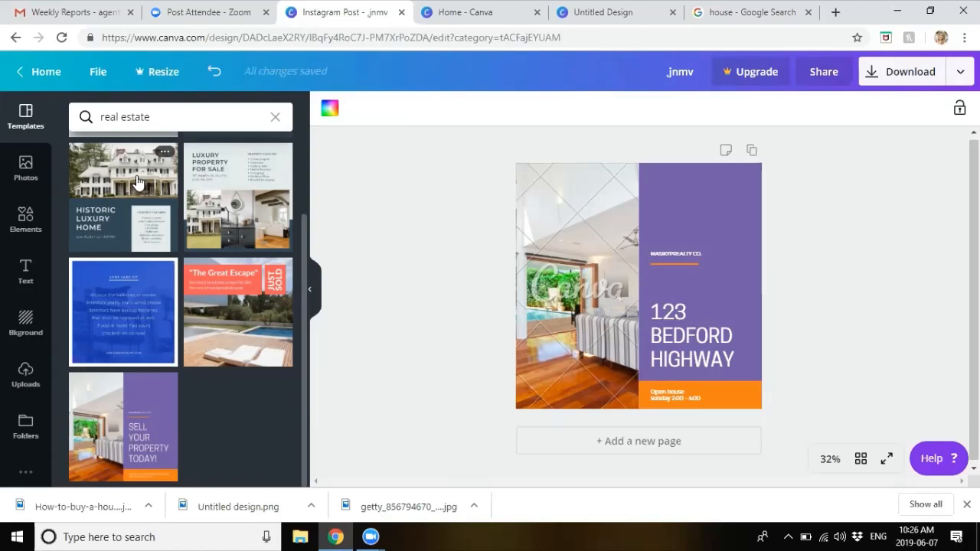
{"action": "triple_click", "coordinate": [120, 125]}
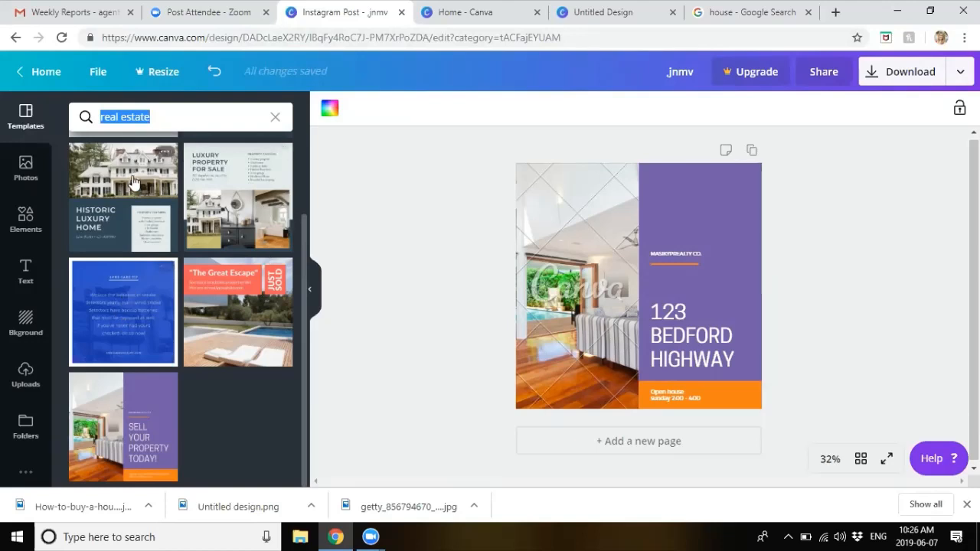
{"action": "left_click", "coordinate": [255, 184]}
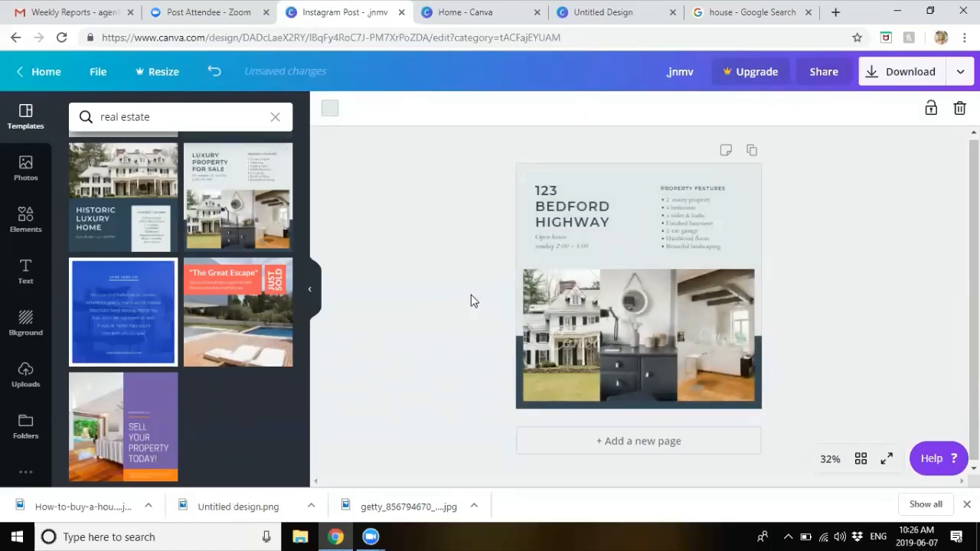
{"action": "left_click", "coordinate": [26, 167]}
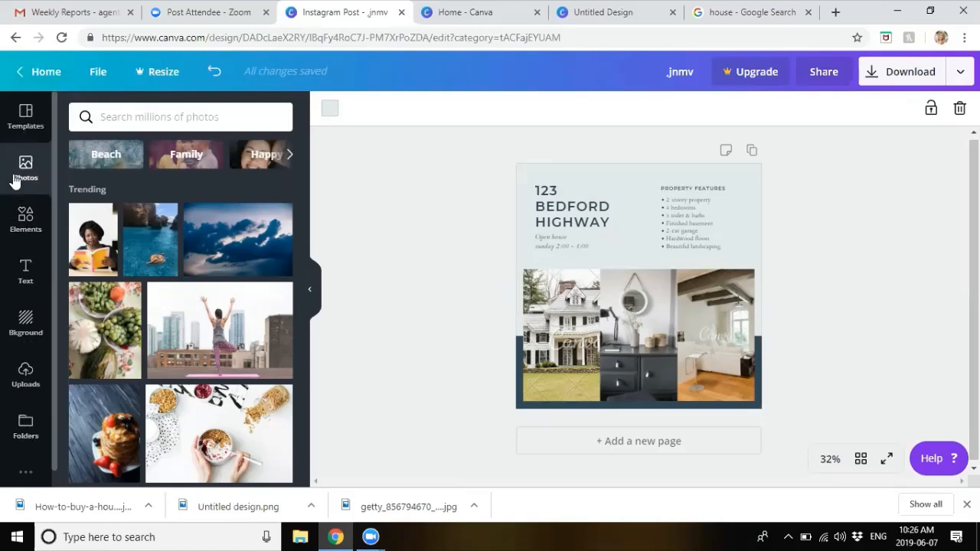
Step: Search the stock photos for 'sold' and browse the SOLD sign results
{"action": "left_click", "coordinate": [21, 123]}
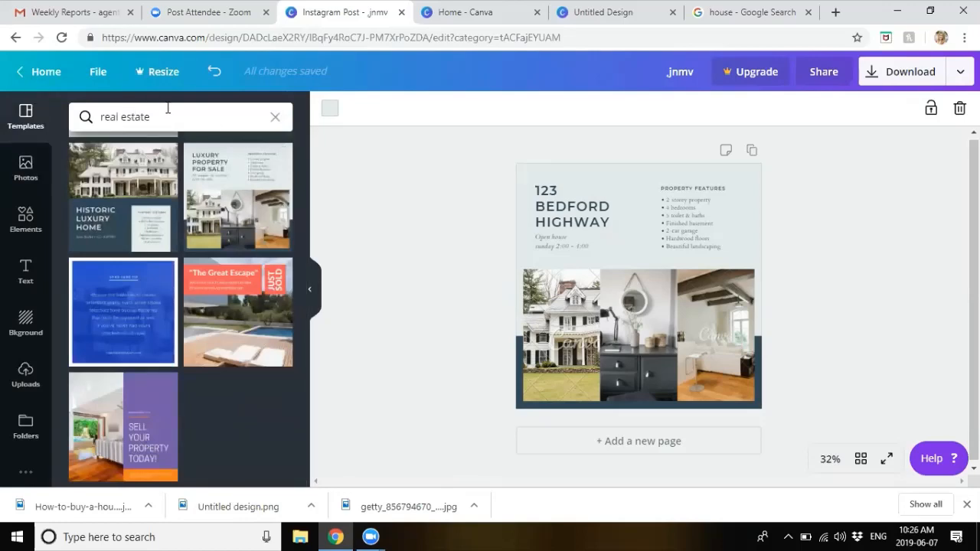
{"action": "left_click", "coordinate": [26, 167]}
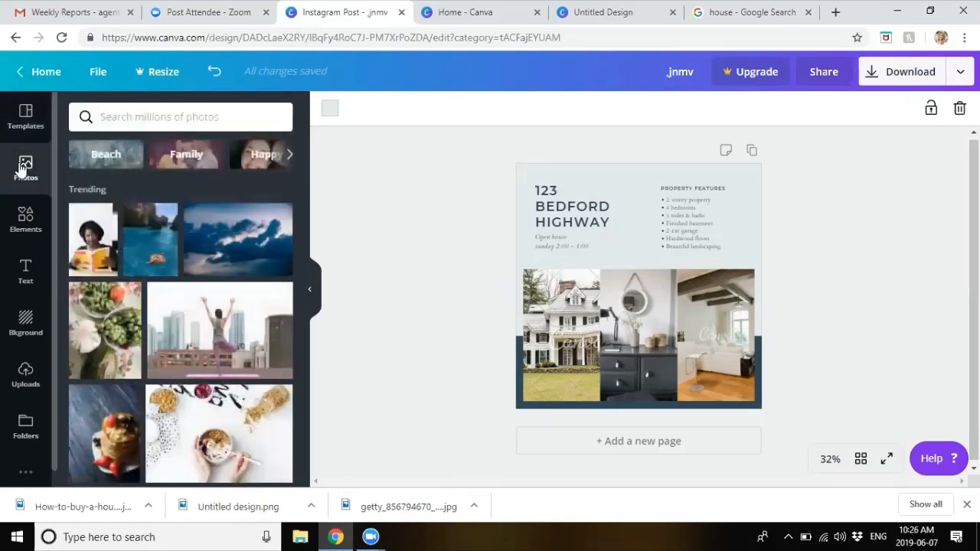
{"action": "scroll", "coordinate": [206, 337], "scroll_direction": "down", "scroll_amount": 3}
{"action": "scroll", "coordinate": [205, 337], "scroll_direction": "down", "scroll_amount": 5}
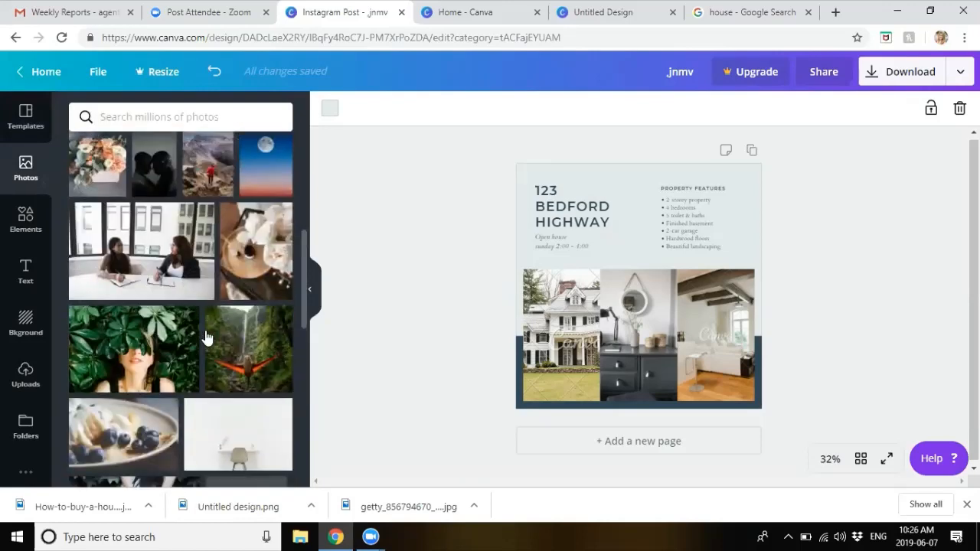
{"action": "left_click", "coordinate": [185, 121]}
{"action": "type", "text": "sold"}
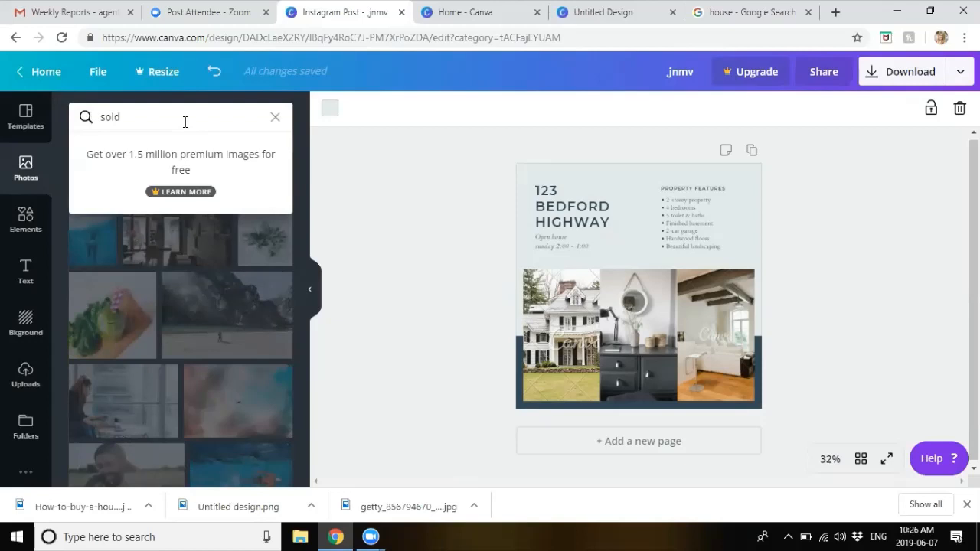
{"action": "key", "text": "Return"}
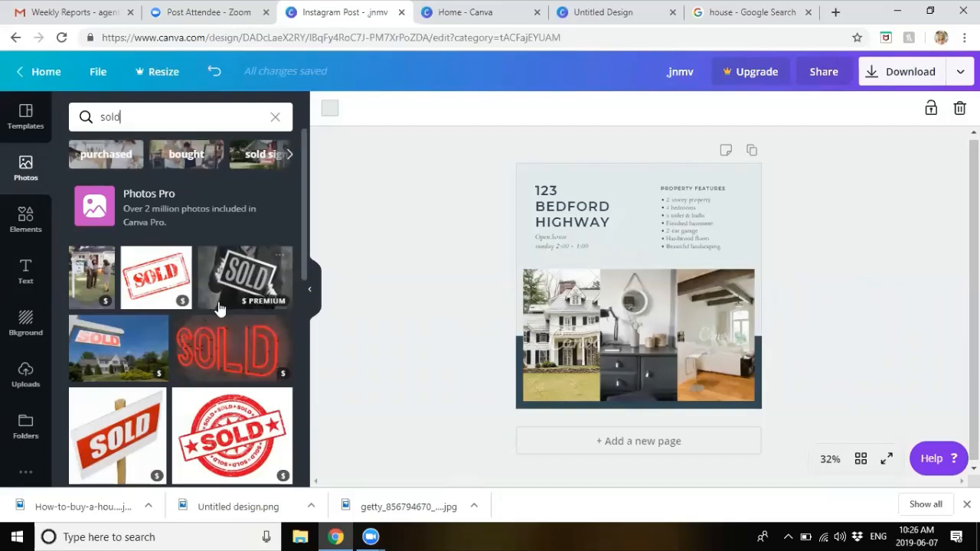
{"action": "scroll", "coordinate": [219, 309], "scroll_direction": "down", "scroll_amount": 2}
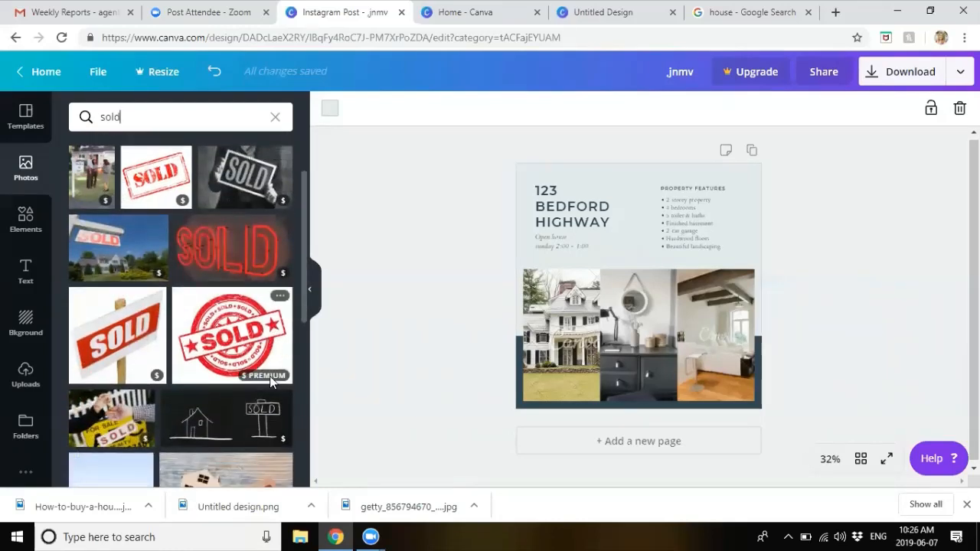
{"action": "mouse_move", "coordinate": [262, 378]}
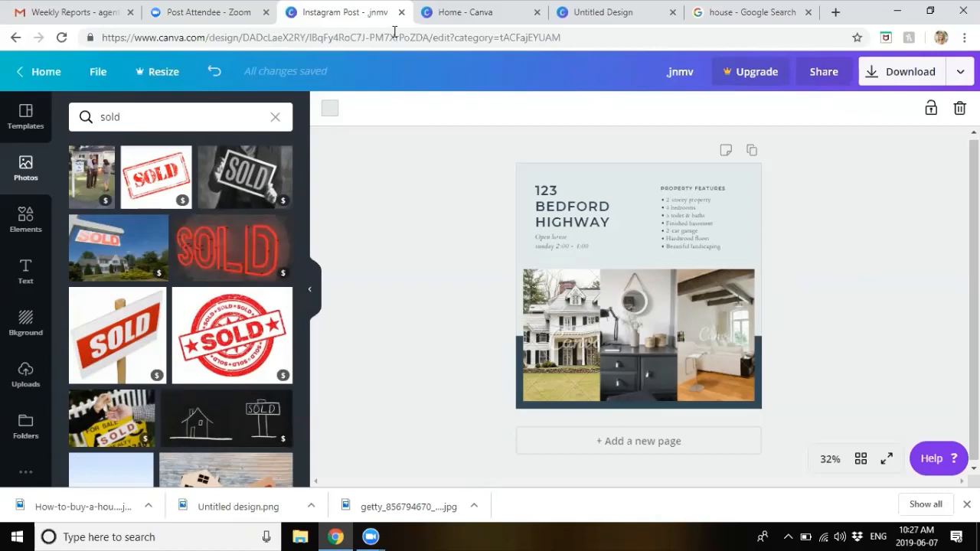
Step: Search the photos for 'new listing', then for 'christmas'
{"action": "left_click", "coordinate": [163, 121]}
{"action": "key", "text": "BackSpace"}
{"action": "key", "text": "BackSpace"}
{"action": "key", "text": "BackSpace"}
{"action": "key", "text": "BackSpace"}
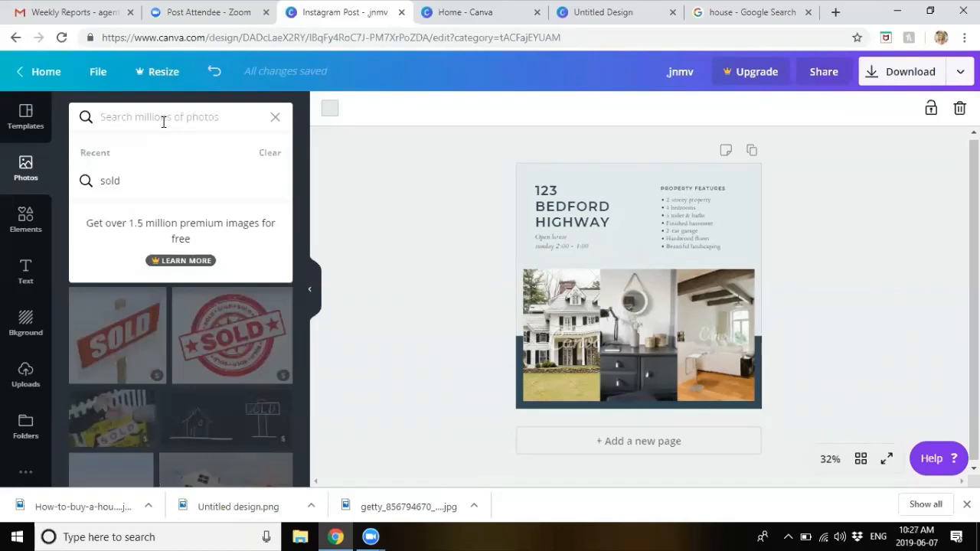
{"action": "type", "text": "new listin"}
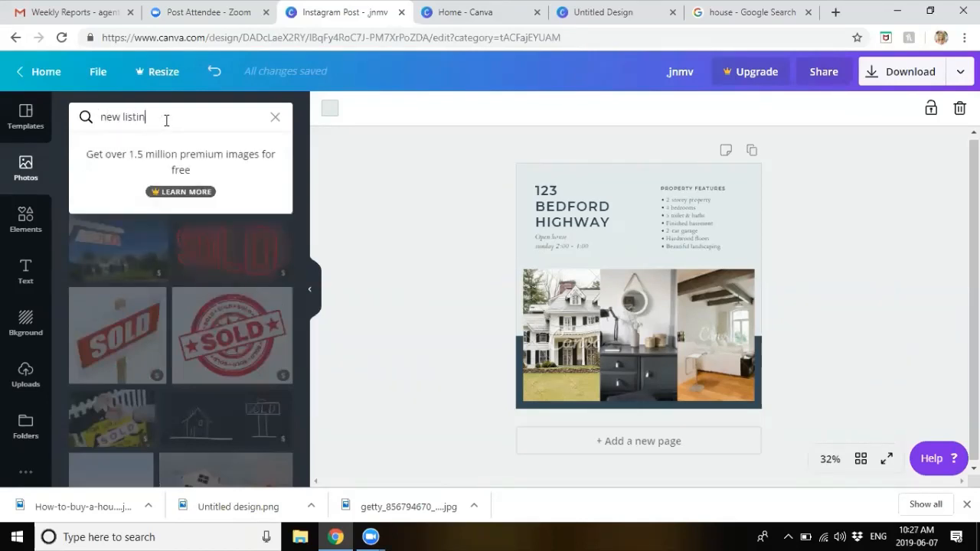
{"action": "type", "text": "g"}
{"action": "key", "text": "Return"}
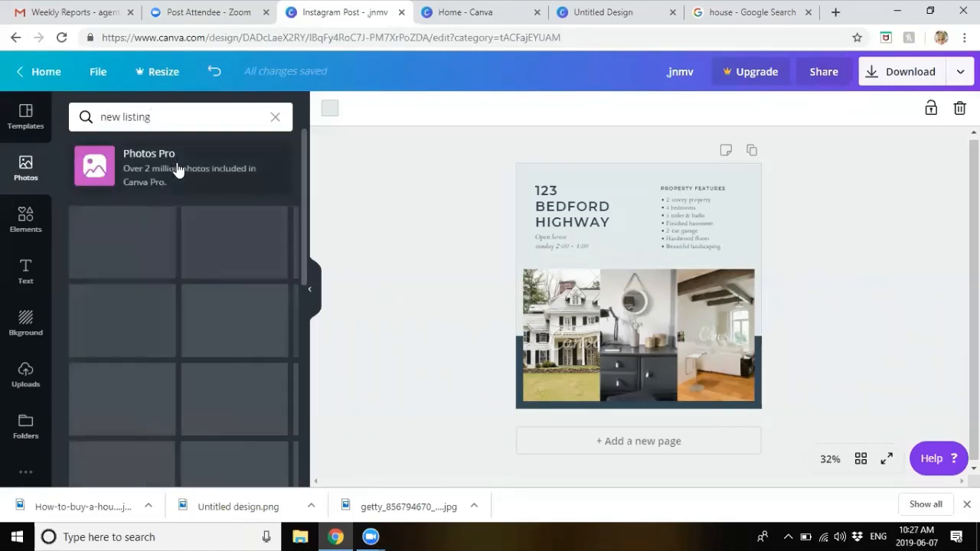
{"action": "triple_click", "coordinate": [158, 120]}
{"action": "type", "text": "christ"}
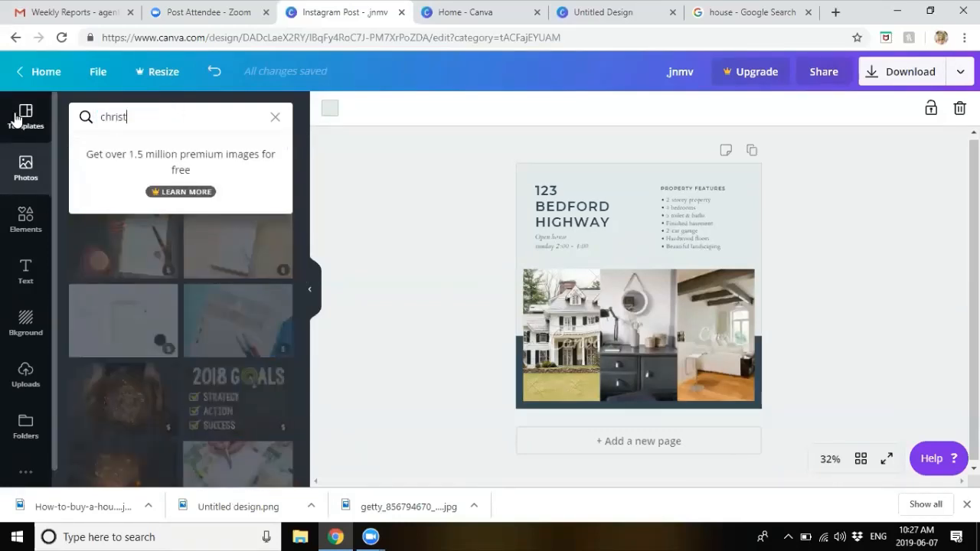
{"action": "type", "text": "mas"}
{"action": "key", "text": "Return"}
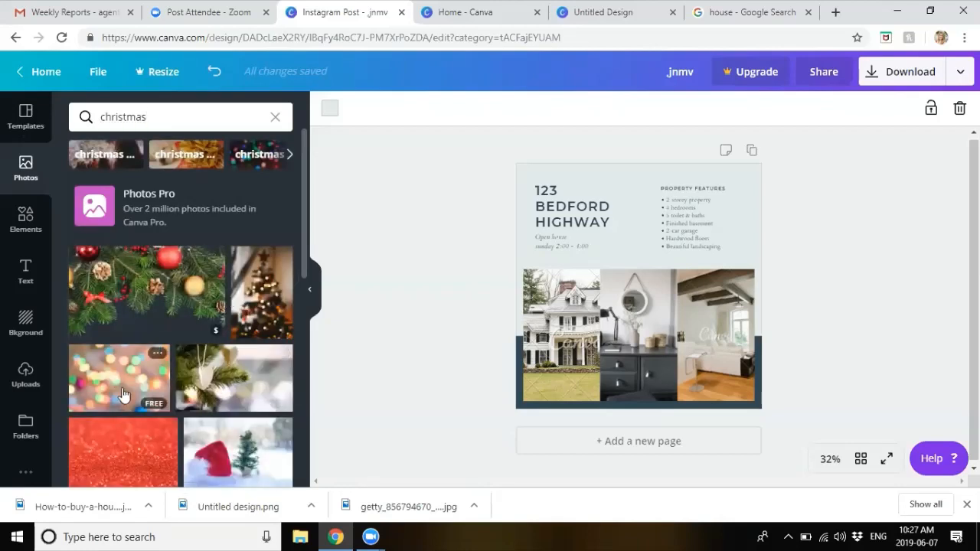
Step: Add the bokeh lights photo, delete it again, and clear the christmas search
{"action": "left_click", "coordinate": [122, 395]}
{"action": "double_click", "coordinate": [157, 119]}
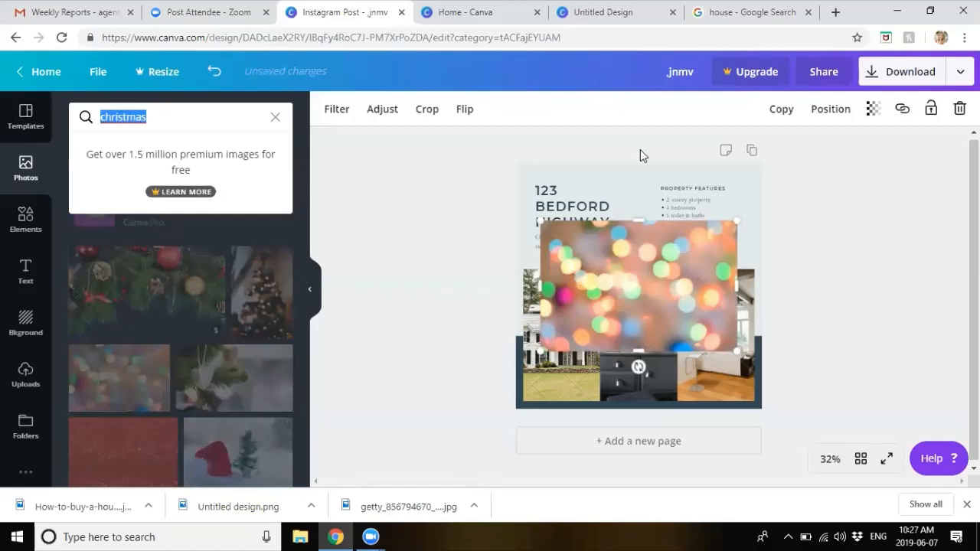
{"action": "left_click", "coordinate": [690, 286]}
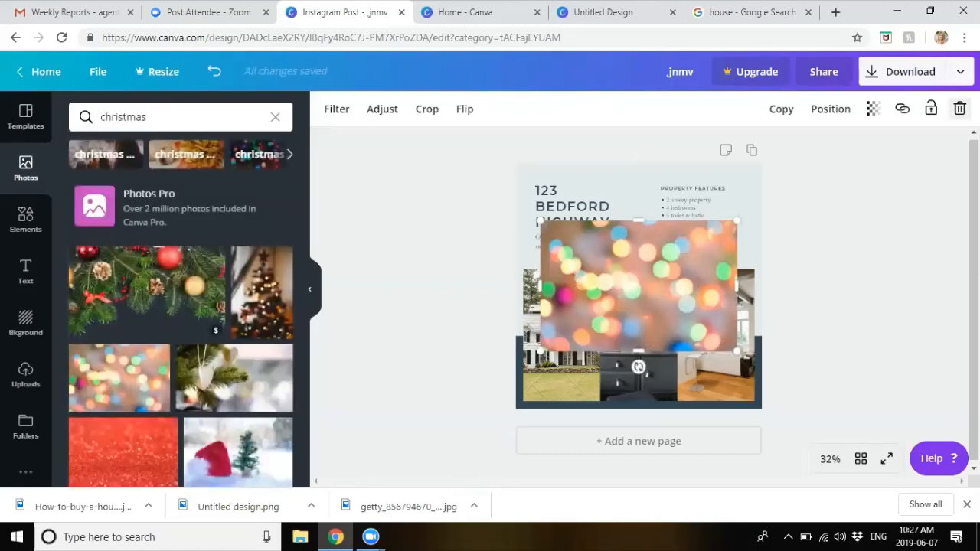
{"action": "left_click", "coordinate": [960, 108]}
{"action": "left_click", "coordinate": [182, 127]}
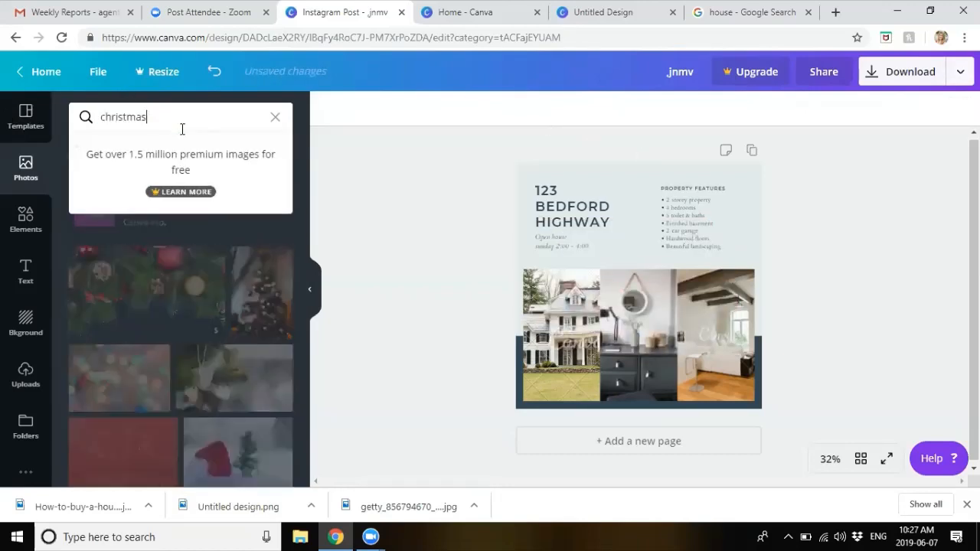
{"action": "key", "text": "BackSpace"}
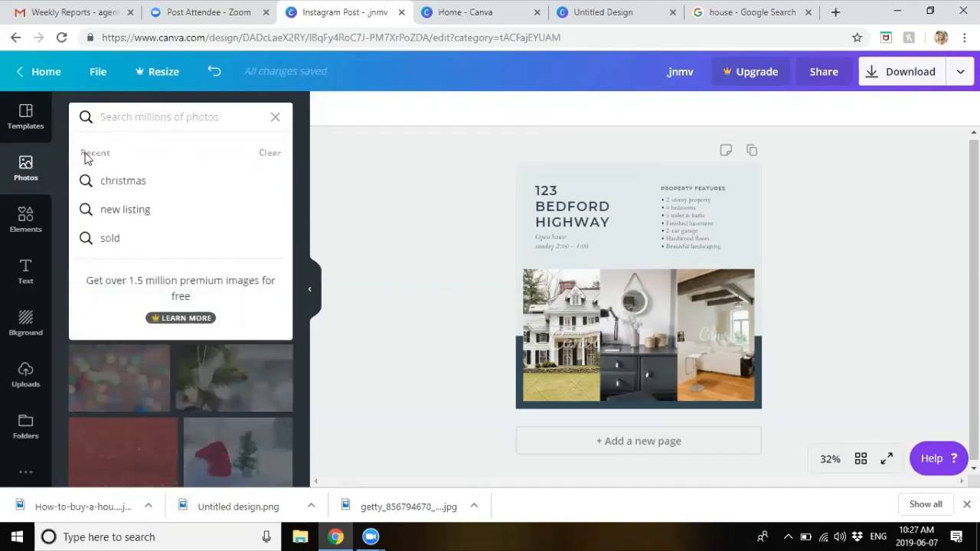
{"action": "left_click", "coordinate": [277, 123]}
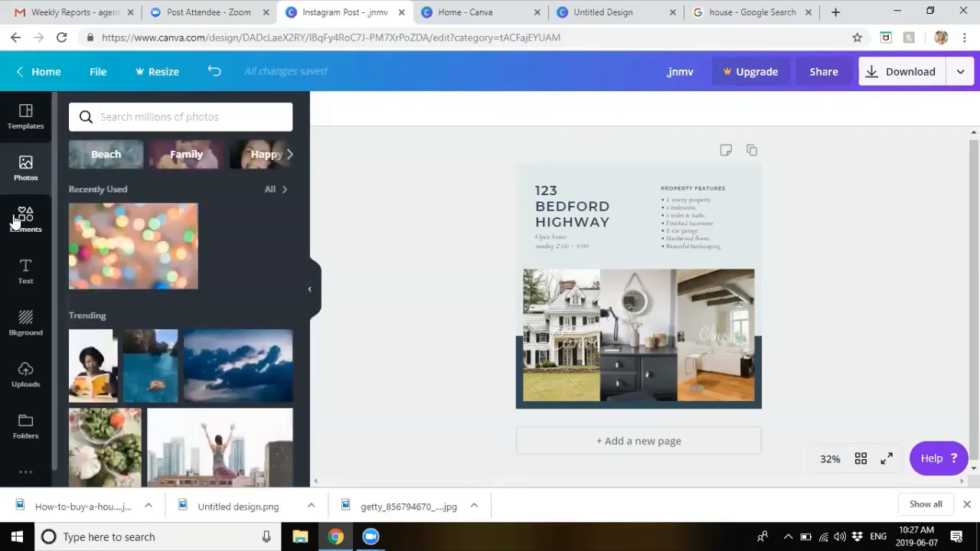
Step: Browse Elements down to Frames and Shapes, then open an incognito window on the Paragon site
{"action": "left_click", "coordinate": [16, 221]}
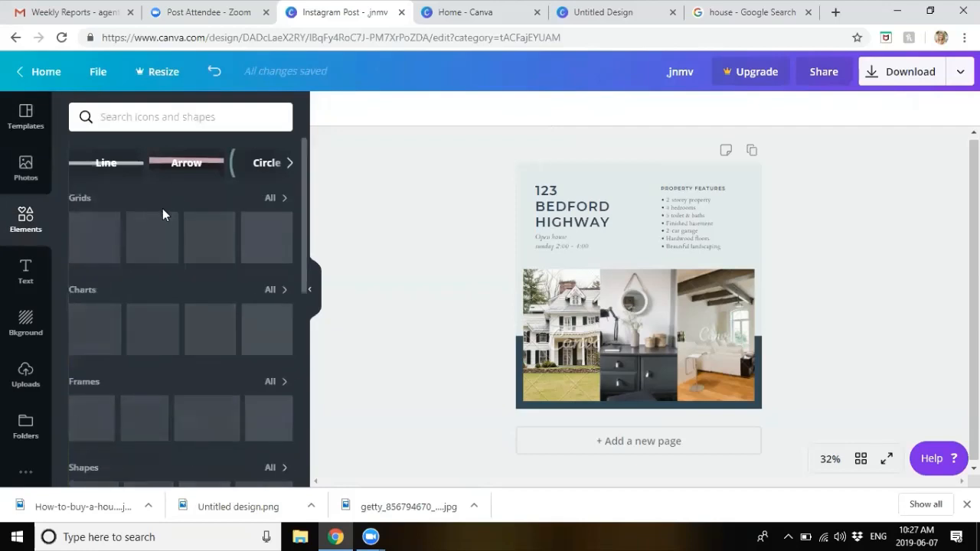
{"action": "scroll", "coordinate": [130, 337], "scroll_direction": "down", "scroll_amount": 3}
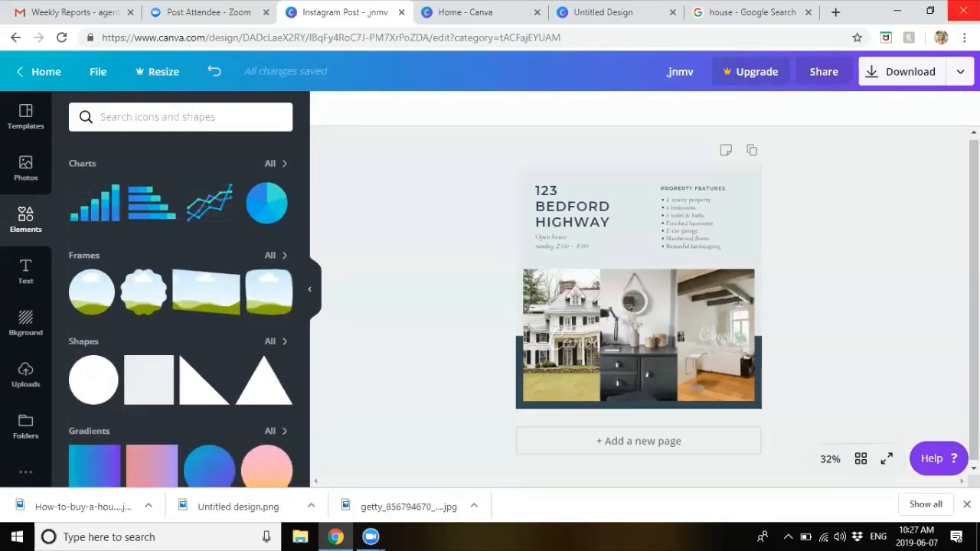
{"action": "left_click", "coordinate": [965, 38]}
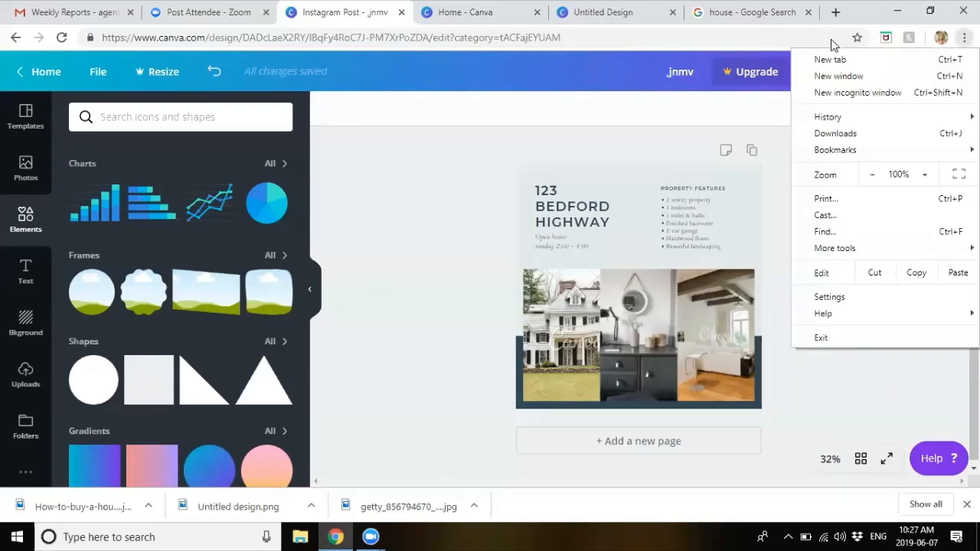
{"action": "left_click", "coordinate": [859, 95]}
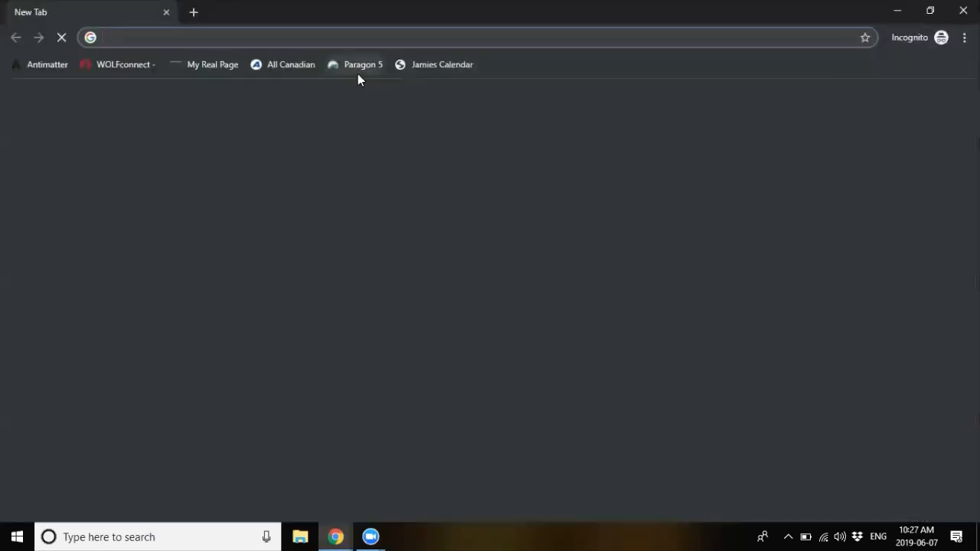
{"action": "left_click", "coordinate": [357, 73]}
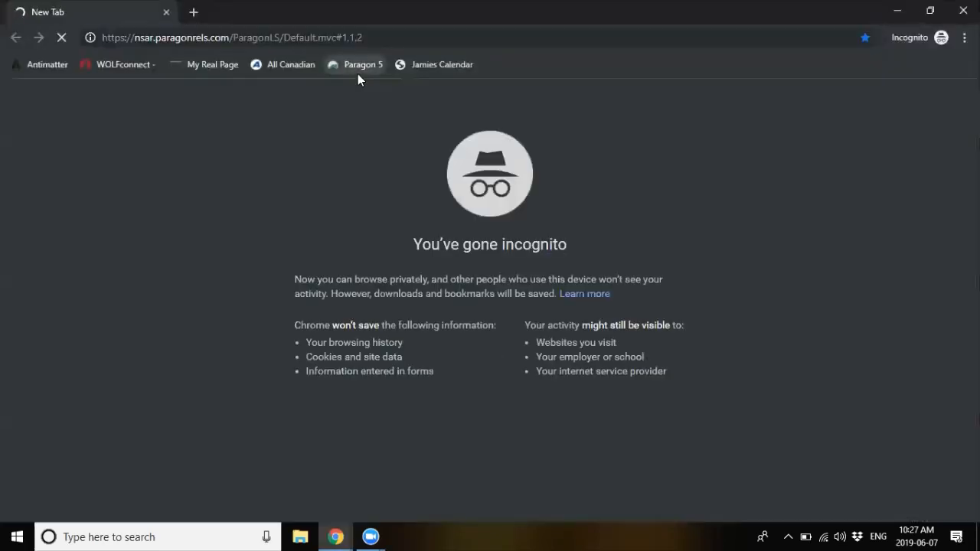
Step: Replace the Paragon address with 'canva' and load canva.com in the incognito window
{"action": "left_click", "coordinate": [345, 36]}
{"action": "type", "text": "va"}
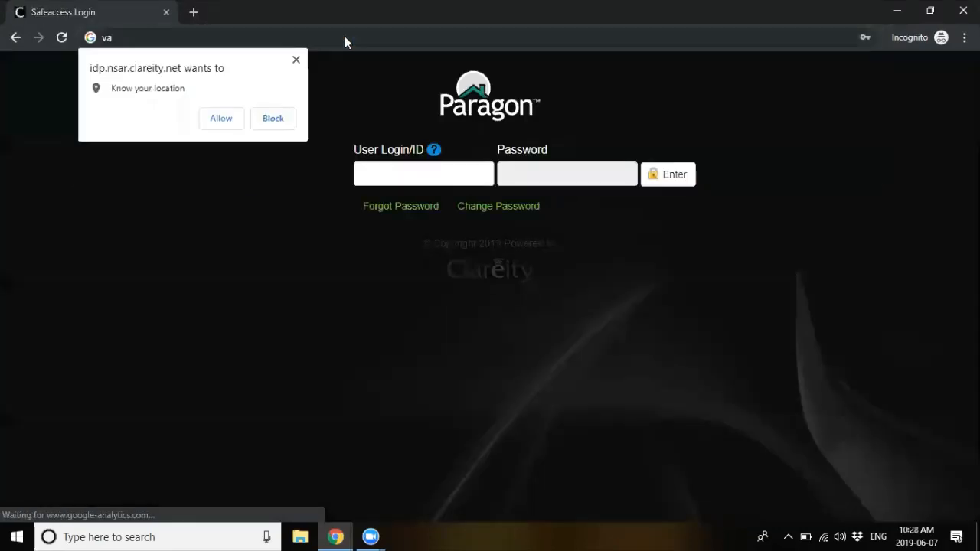
{"action": "left_click", "coordinate": [297, 59]}
{"action": "type", "text": "canva.com"}
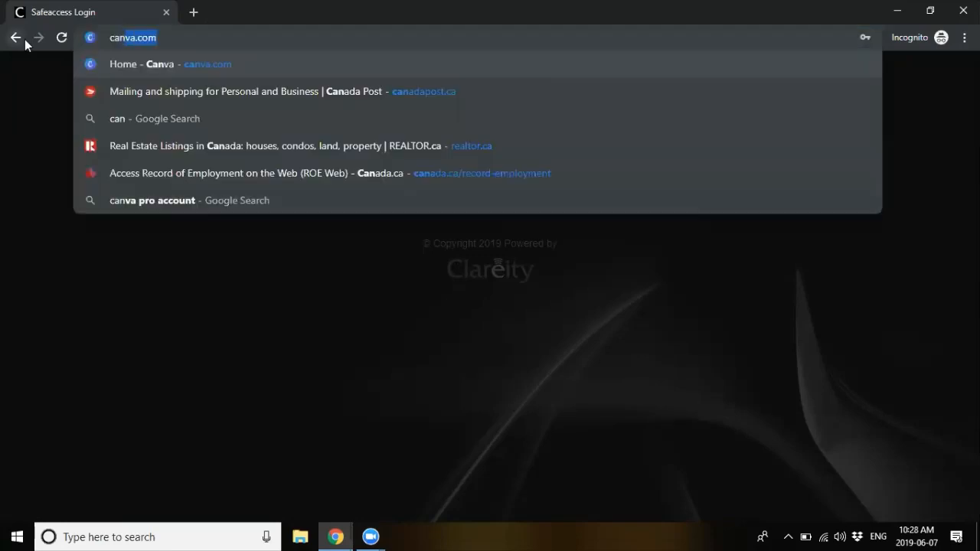
{"action": "key", "text": "Return"}
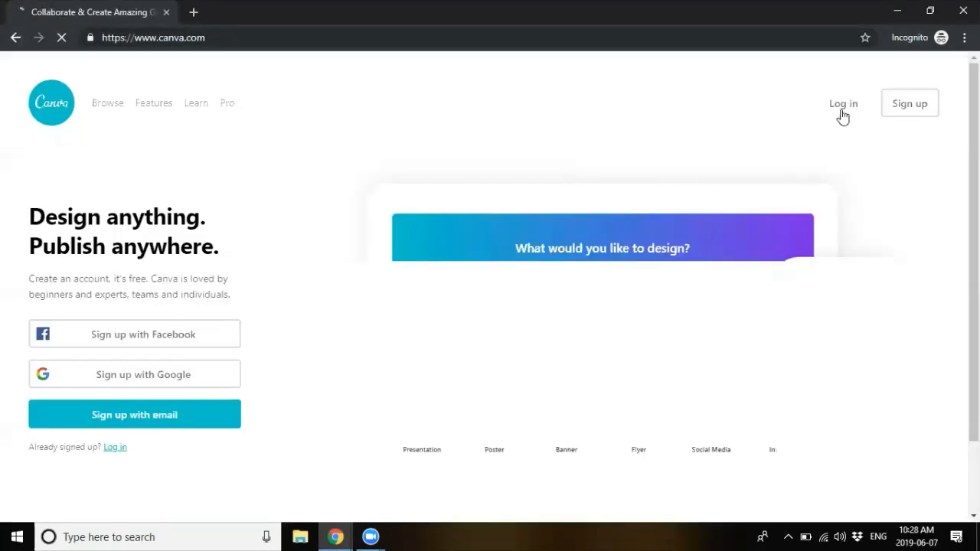
Step: Log in to Canva with the saved login from Chrome's autofill
{"action": "left_click", "coordinate": [842, 112]}
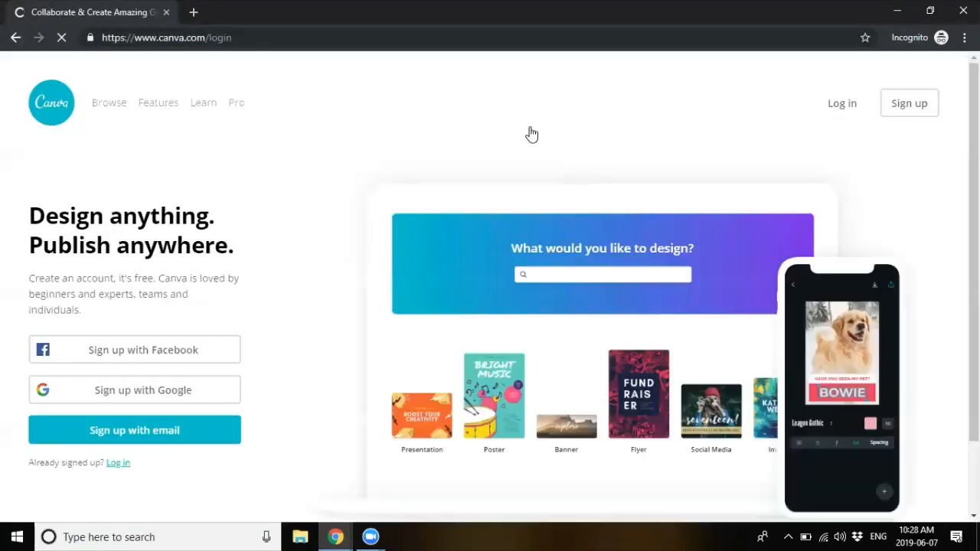
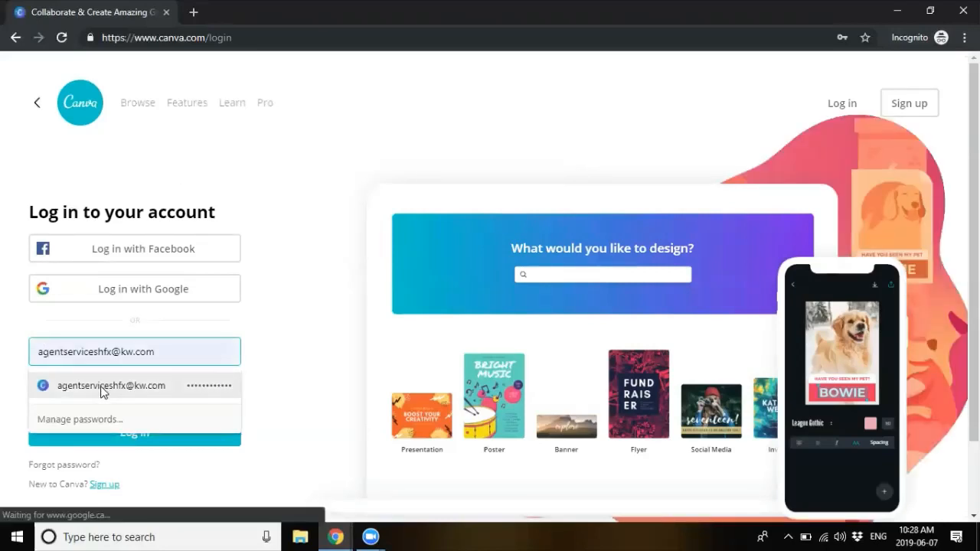
{"action": "left_click", "coordinate": [103, 386]}
{"action": "left_click", "coordinate": [109, 431]}
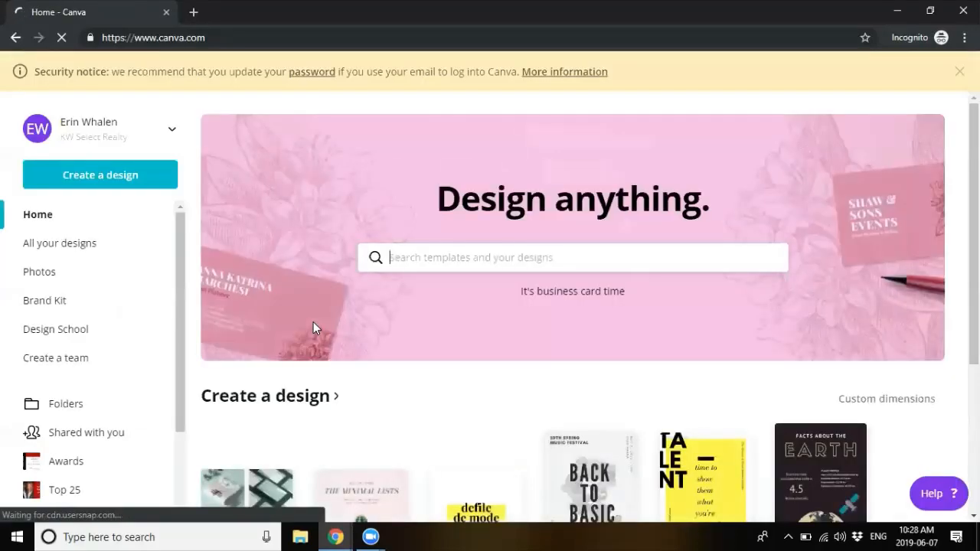
Step: Browse the designs list, Folders and stock photos pages, then return to the Canva home page
{"action": "left_click", "coordinate": [87, 249]}
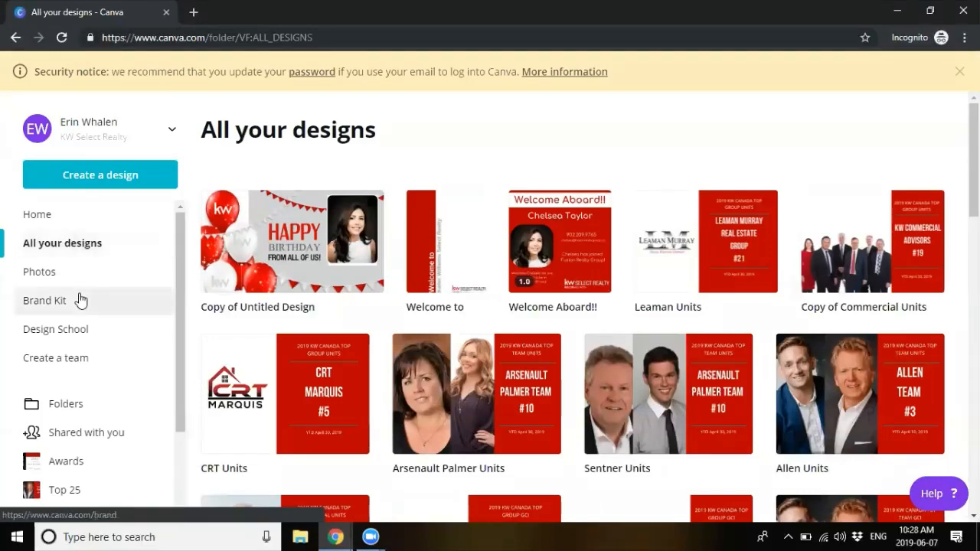
{"action": "scroll", "coordinate": [81, 325], "scroll_direction": "down", "scroll_amount": 1}
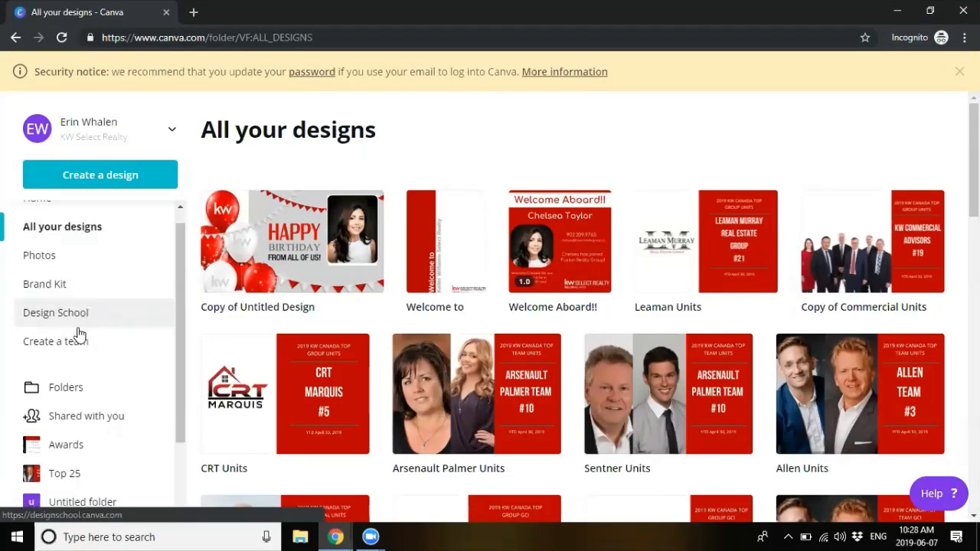
{"action": "scroll", "coordinate": [65, 393], "scroll_direction": "down", "scroll_amount": 2}
{"action": "scroll", "coordinate": [68, 394], "scroll_direction": "down", "scroll_amount": 1}
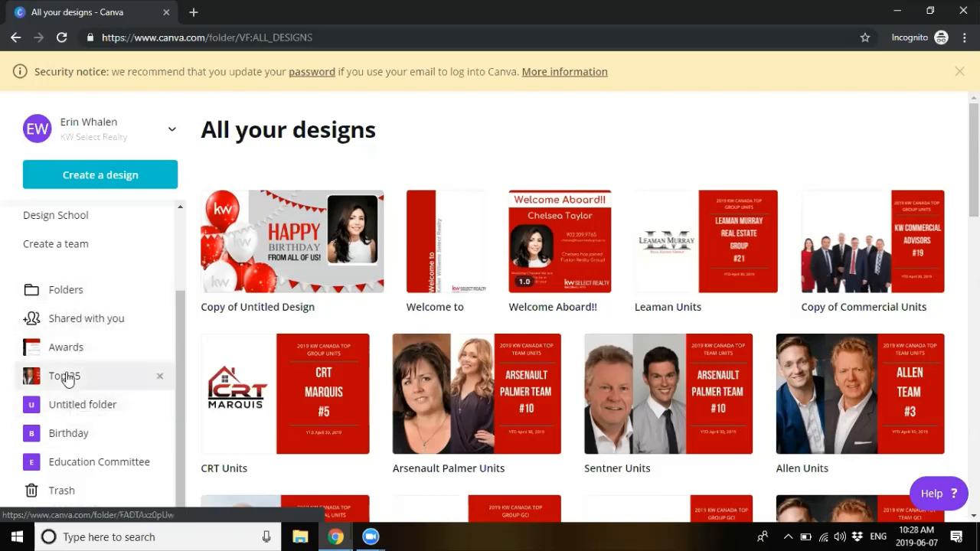
{"action": "left_click", "coordinate": [66, 292]}
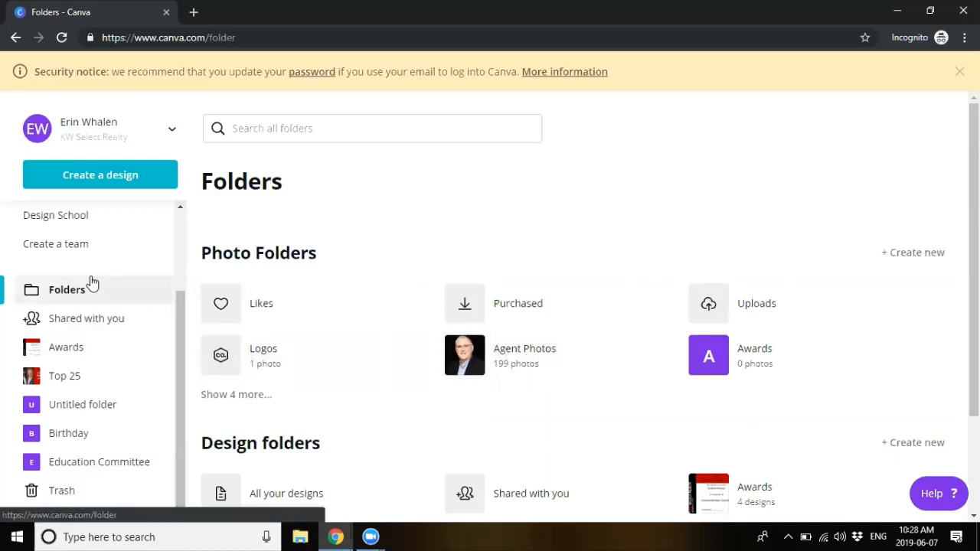
{"action": "scroll", "coordinate": [90, 282], "scroll_direction": "up", "scroll_amount": 1}
{"action": "scroll", "coordinate": [91, 281], "scroll_direction": "up", "scroll_amount": 2}
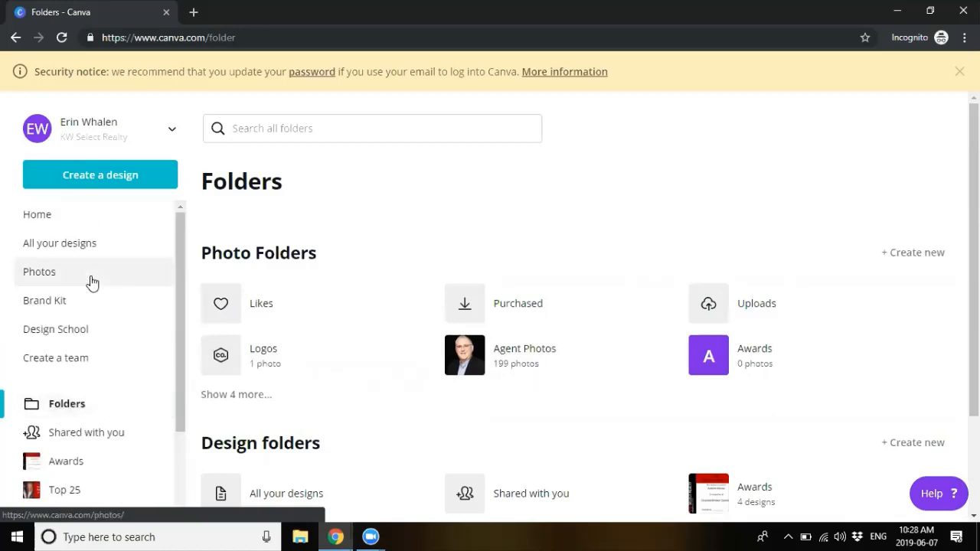
{"action": "left_click", "coordinate": [52, 219]}
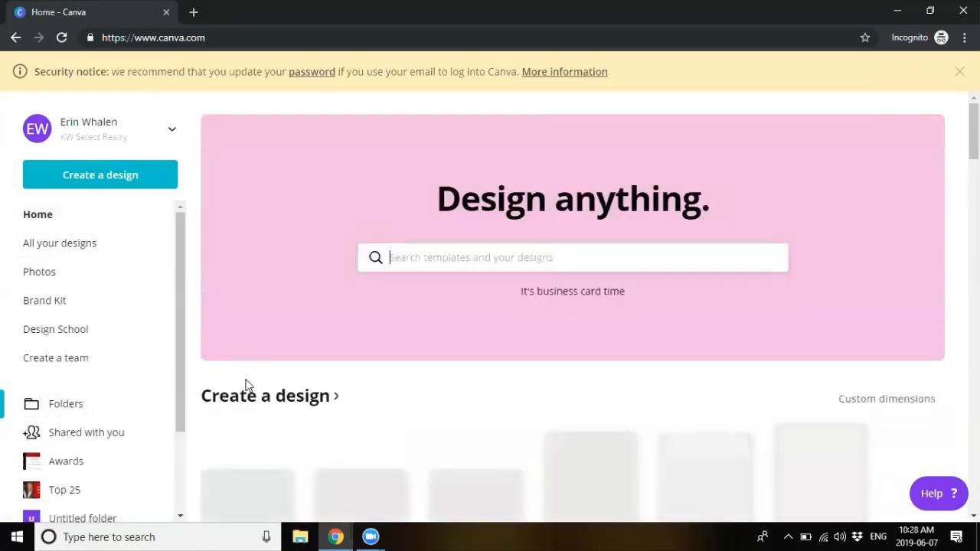
{"action": "scroll", "coordinate": [345, 443], "scroll_direction": "down", "scroll_amount": 5}
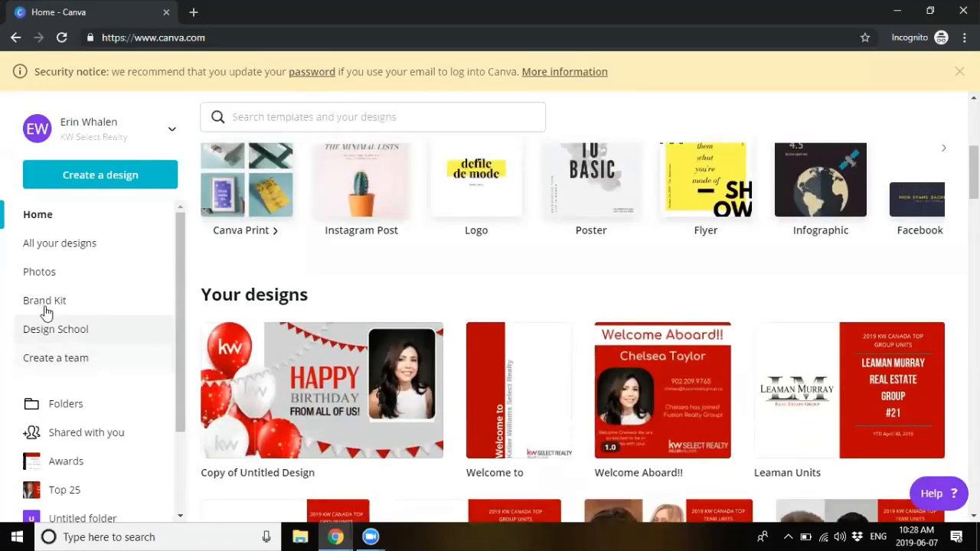
{"action": "left_click", "coordinate": [77, 278]}
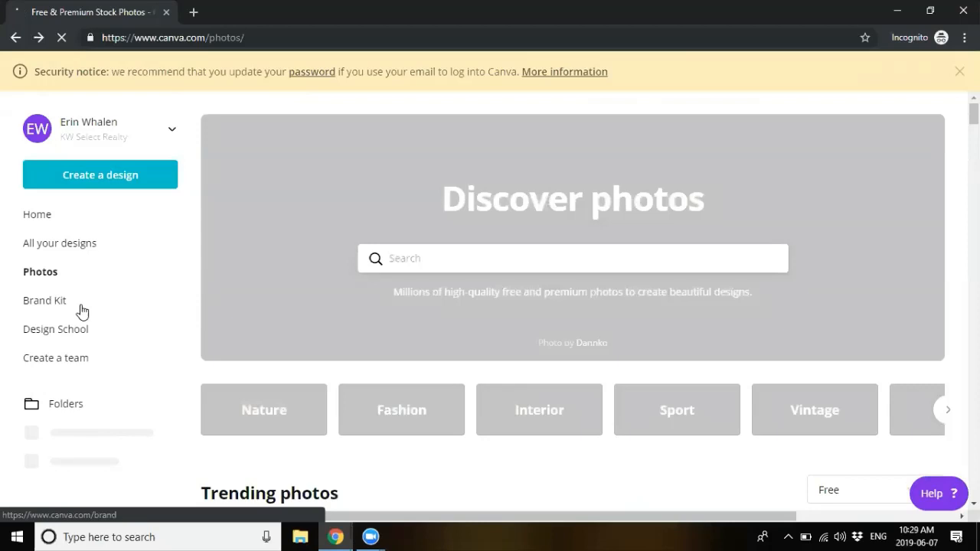
{"action": "left_click", "coordinate": [81, 308]}
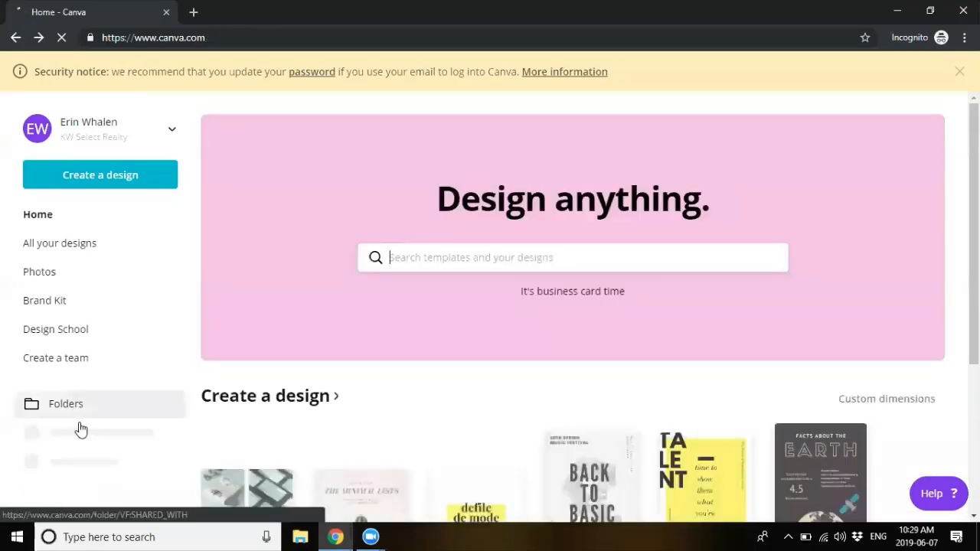
Step: Open the 'Copy of Untitled Design' birthday card from Your designs
{"action": "scroll", "coordinate": [88, 429], "scroll_direction": "down", "scroll_amount": 2}
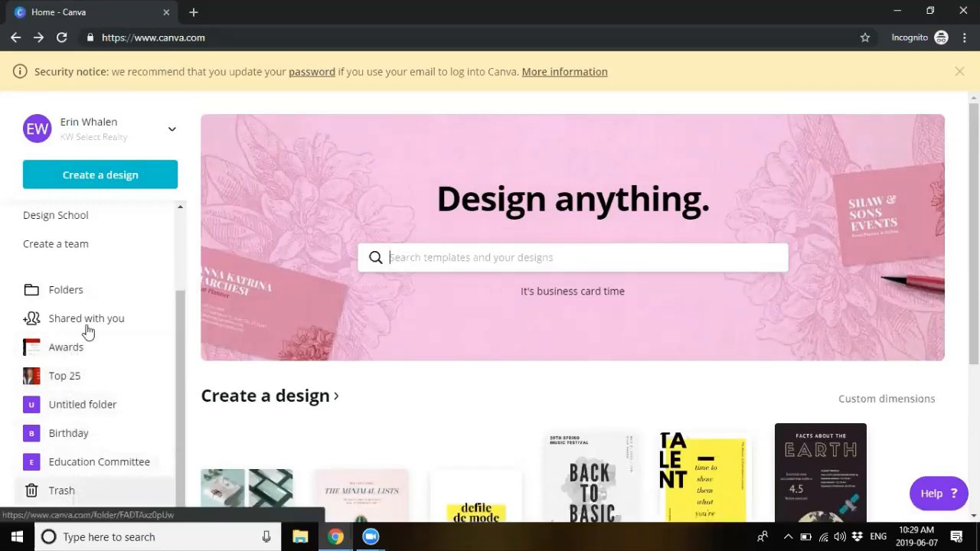
{"action": "scroll", "coordinate": [88, 300], "scroll_direction": "up", "scroll_amount": 2}
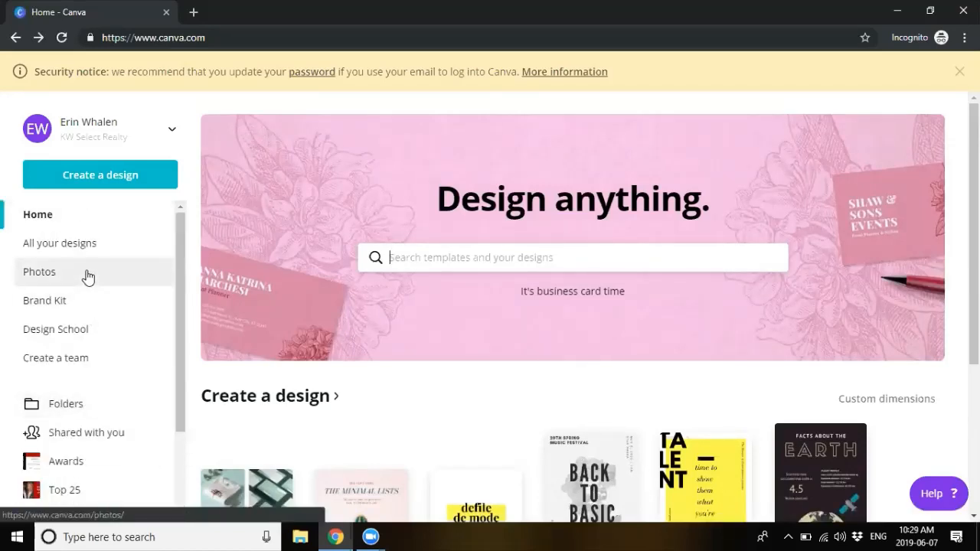
{"action": "scroll", "coordinate": [76, 381], "scroll_direction": "down", "scroll_amount": 2}
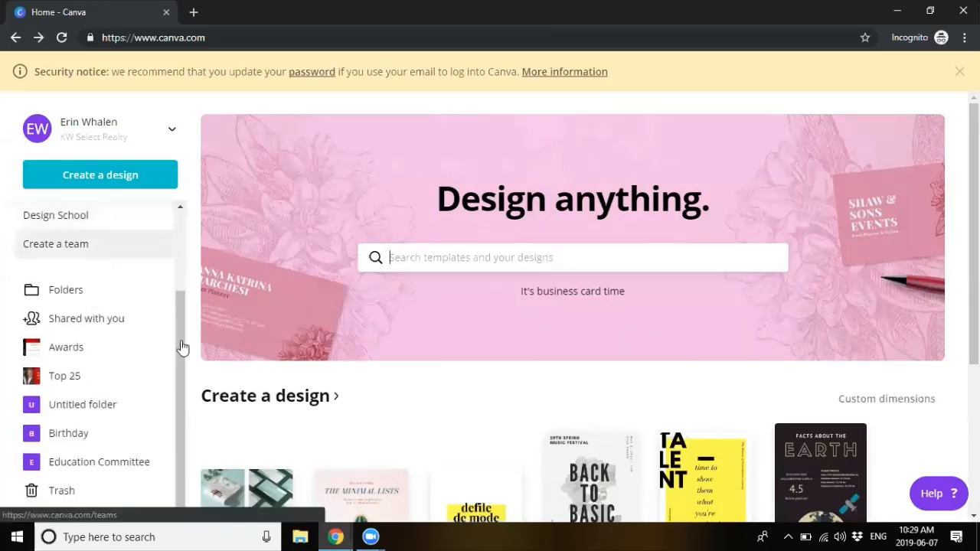
{"action": "scroll", "coordinate": [263, 383], "scroll_direction": "down", "scroll_amount": 3}
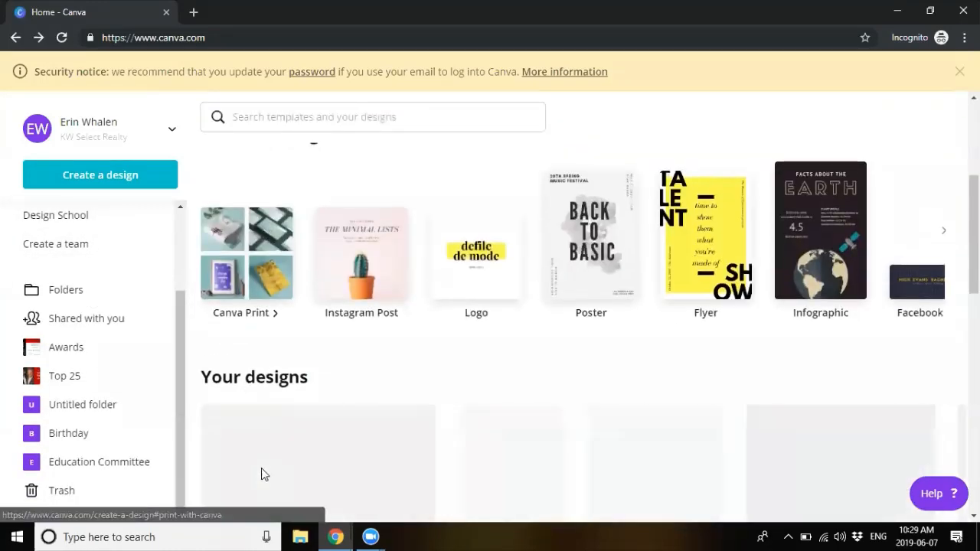
{"action": "left_click", "coordinate": [249, 455]}
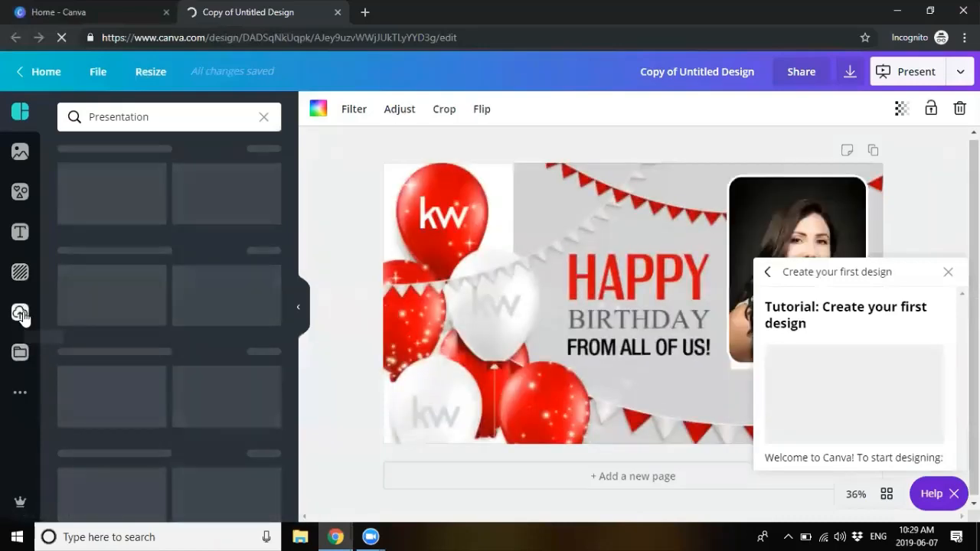
Step: Dismiss the handshake image's options and the help tutorial, and show the Elements library
{"action": "left_click", "coordinate": [20, 314]}
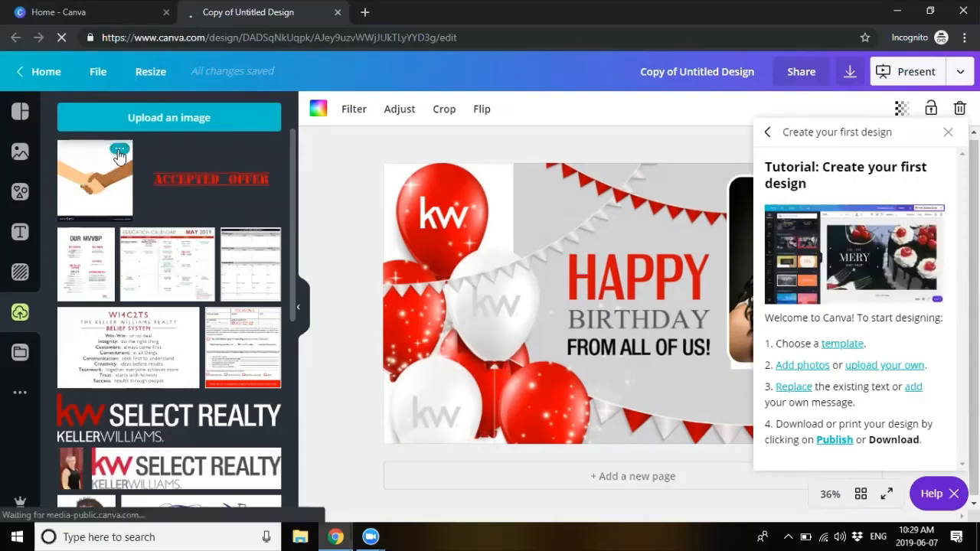
{"action": "left_click", "coordinate": [119, 152]}
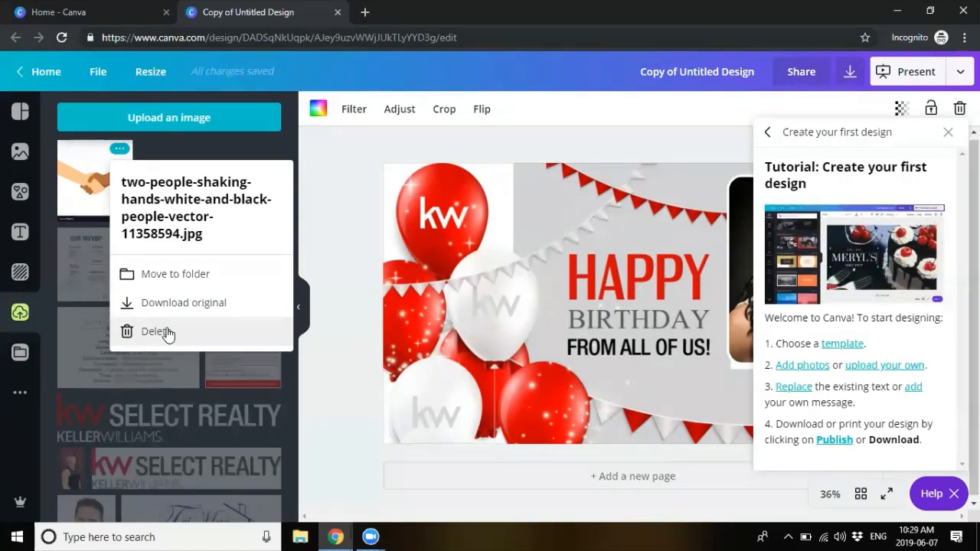
{"action": "left_click", "coordinate": [345, 175]}
{"action": "left_click", "coordinate": [951, 131]}
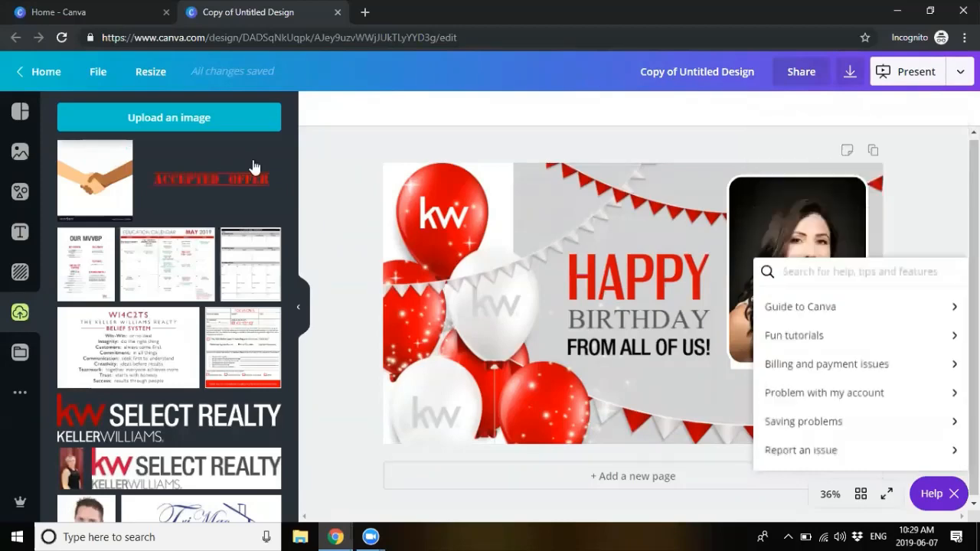
{"action": "left_click", "coordinate": [23, 194]}
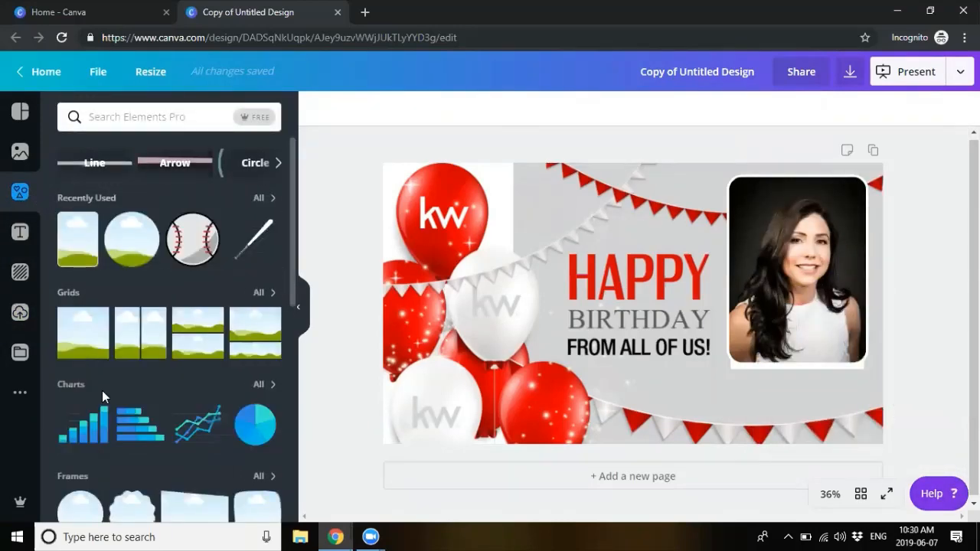
Step: Delete the rectangular photo frame from the birthday card
{"action": "scroll", "coordinate": [102, 391], "scroll_direction": "down", "scroll_amount": 2}
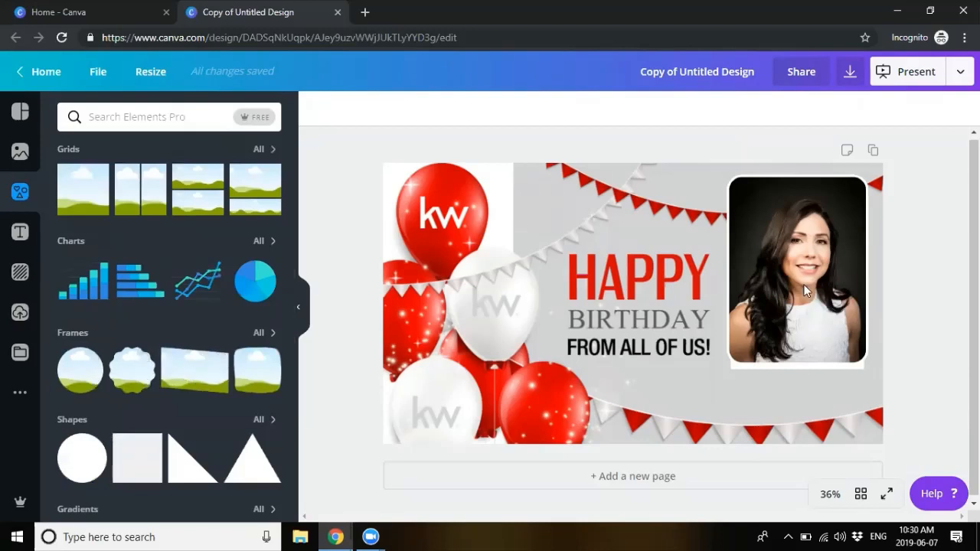
{"action": "left_click", "coordinate": [808, 240]}
{"action": "left_click_drag", "start_coordinate": [807, 213], "coordinate": [806, 217]}
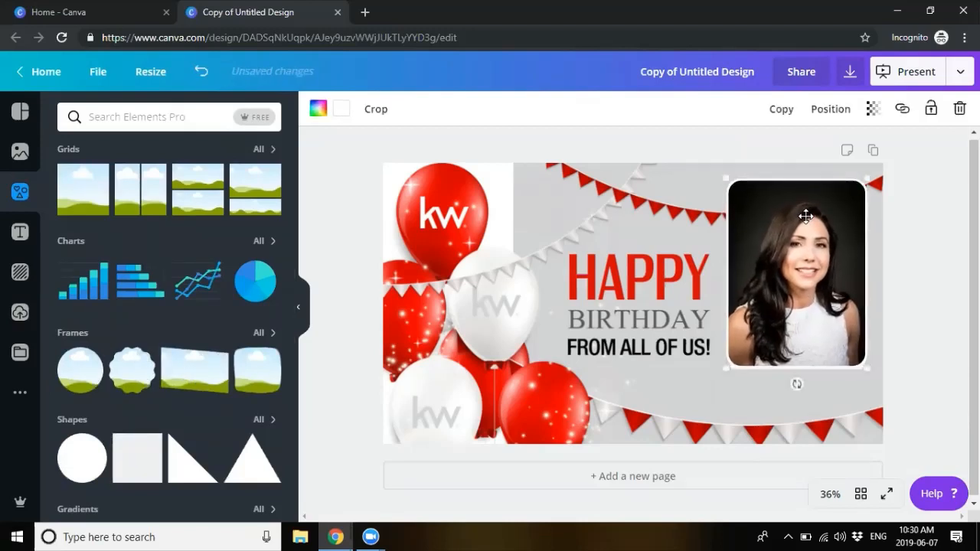
{"action": "left_click", "coordinate": [960, 109]}
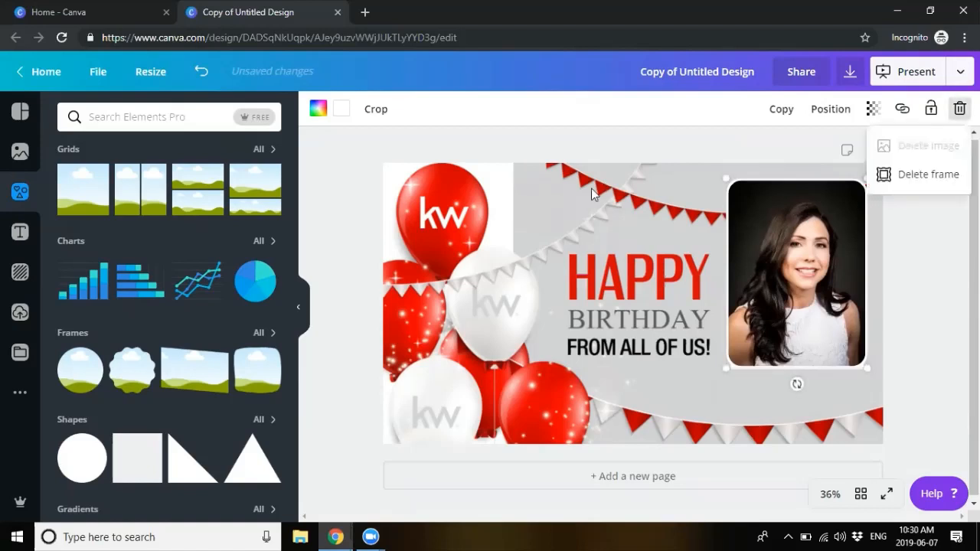
{"action": "left_click", "coordinate": [929, 175]}
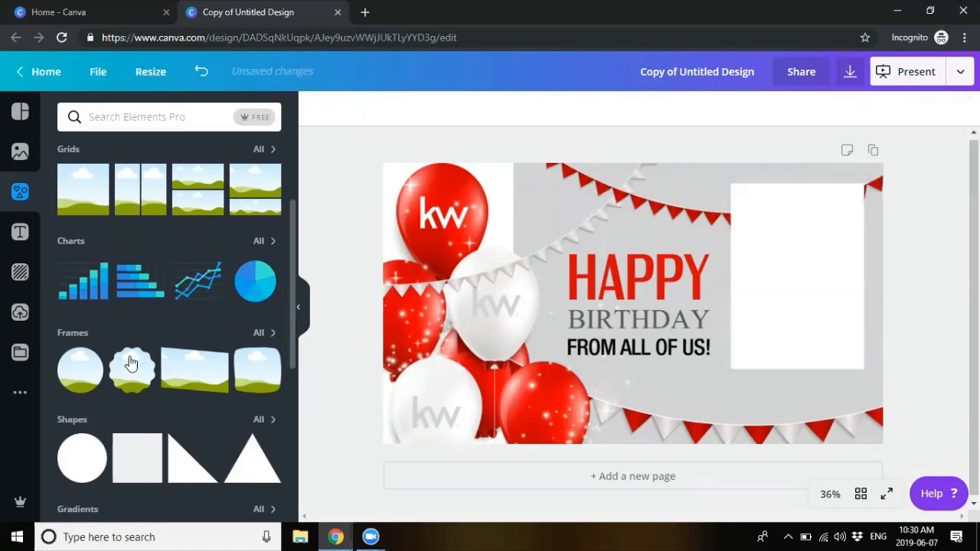
Step: Place a circle frame from All Frames onto the card
{"action": "left_click", "coordinate": [262, 338]}
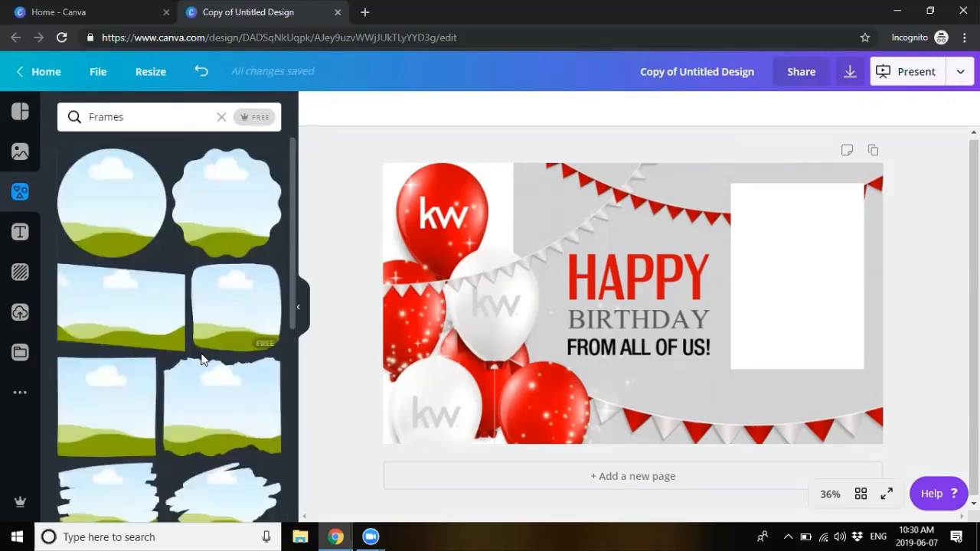
{"action": "scroll", "coordinate": [203, 360], "scroll_direction": "down", "scroll_amount": 5}
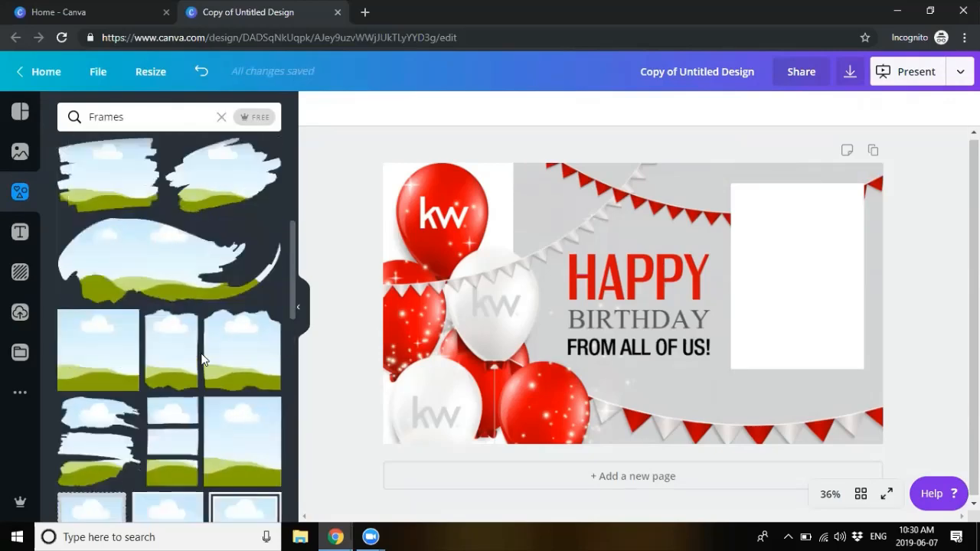
{"action": "scroll", "coordinate": [203, 360], "scroll_direction": "up", "scroll_amount": 5}
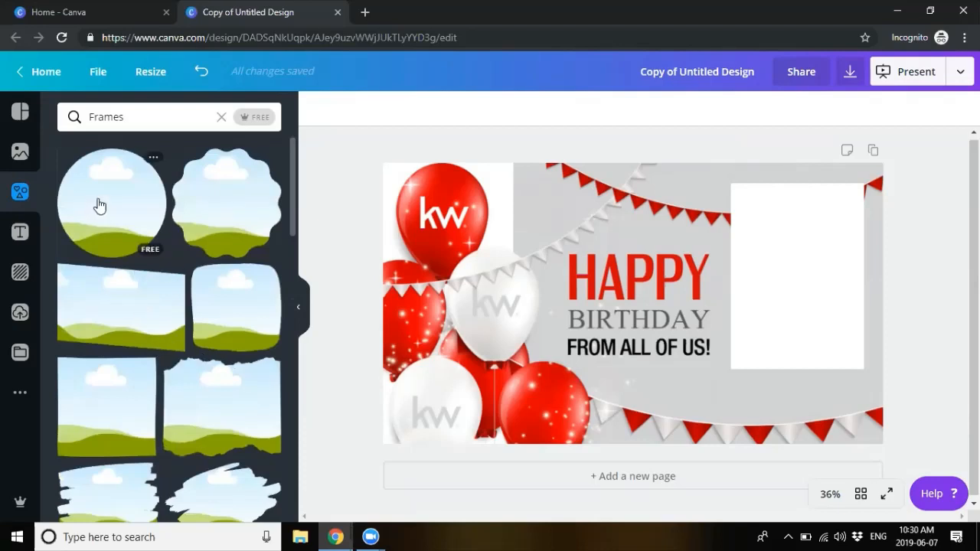
{"action": "left_click_drag", "start_coordinate": [112, 203], "coordinate": [564, 249]}
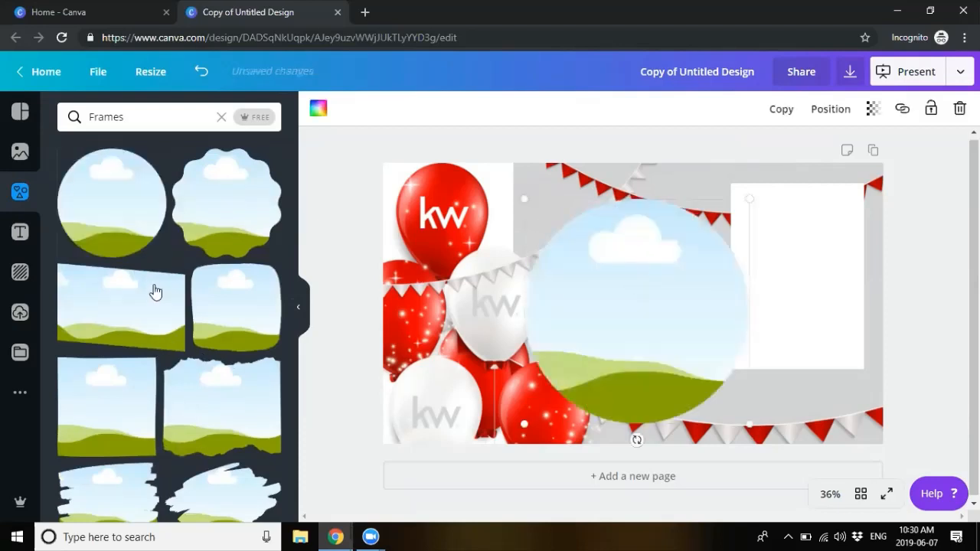
Step: Fill the circle frame with the man's photo from the Agent Photos folder
{"action": "left_click", "coordinate": [21, 351]}
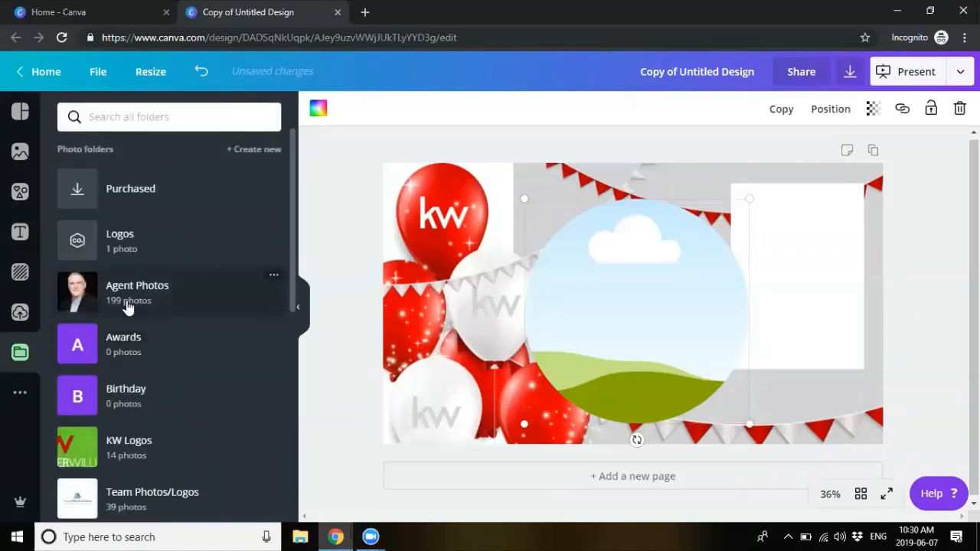
{"action": "left_click", "coordinate": [128, 306]}
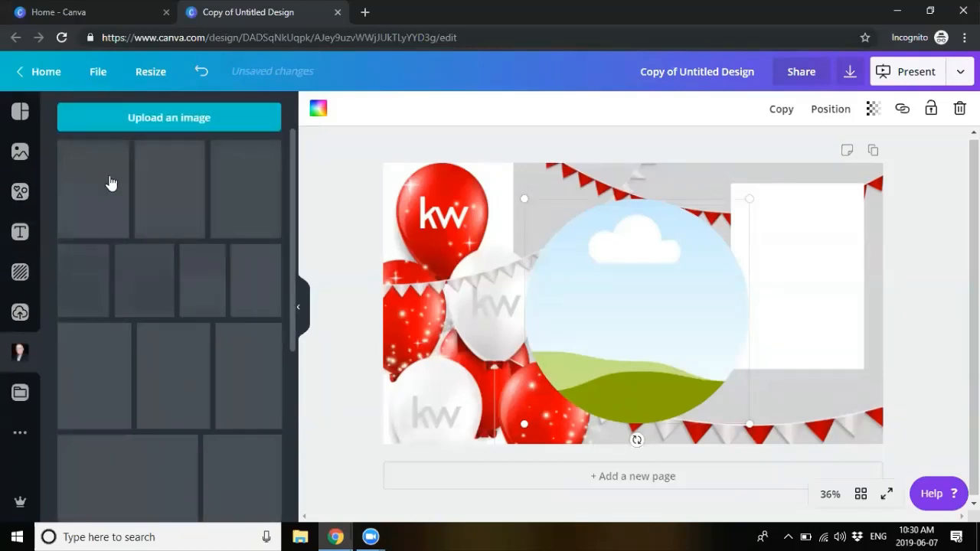
{"action": "left_click_drag", "start_coordinate": [165, 192], "coordinate": [590, 265]}
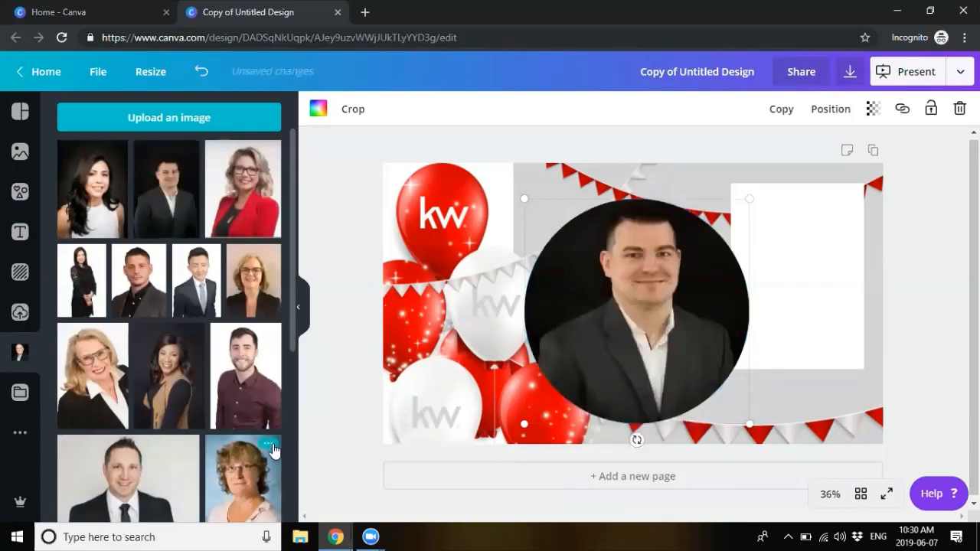
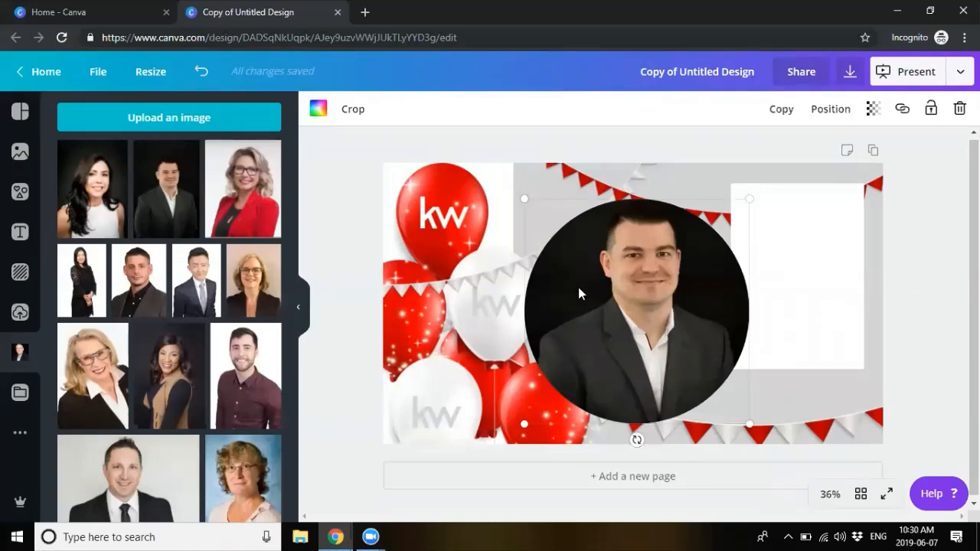
Step: Replace the round headshot with a brush-stroke frame filled with the red-jacket woman's photo
{"action": "key", "text": "Delete"}
{"action": "left_click", "coordinate": [20, 191]}
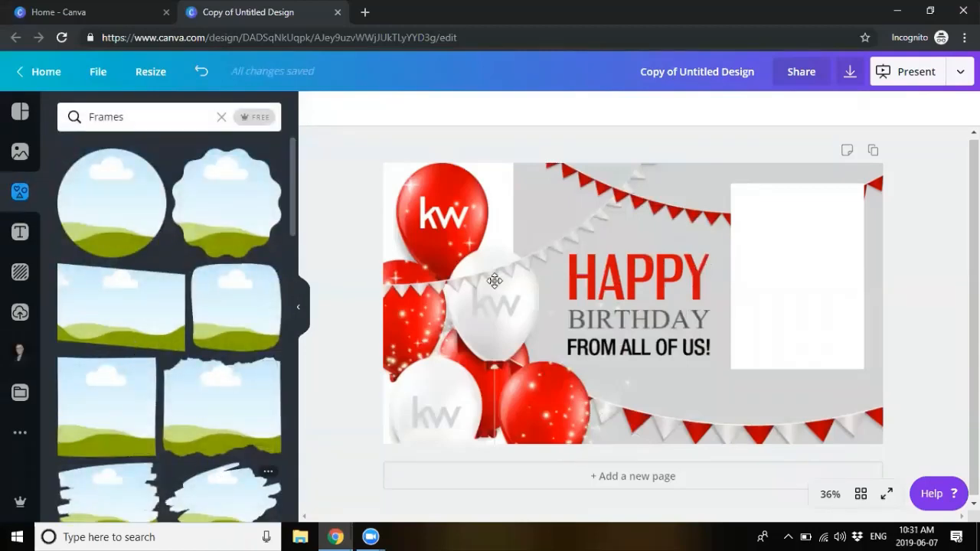
{"action": "left_click", "coordinate": [29, 355]}
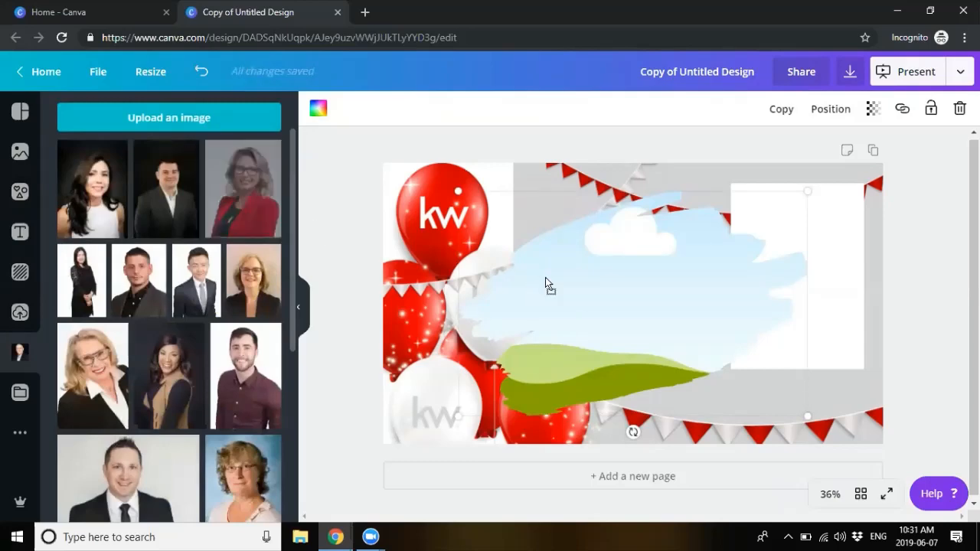
{"action": "left_click_drag", "start_coordinate": [545, 284], "coordinate": [546, 284]}
Step: Reposition the photo inside the brush-stroke frame so her face is centred
{"action": "double_click", "coordinate": [616, 287]}
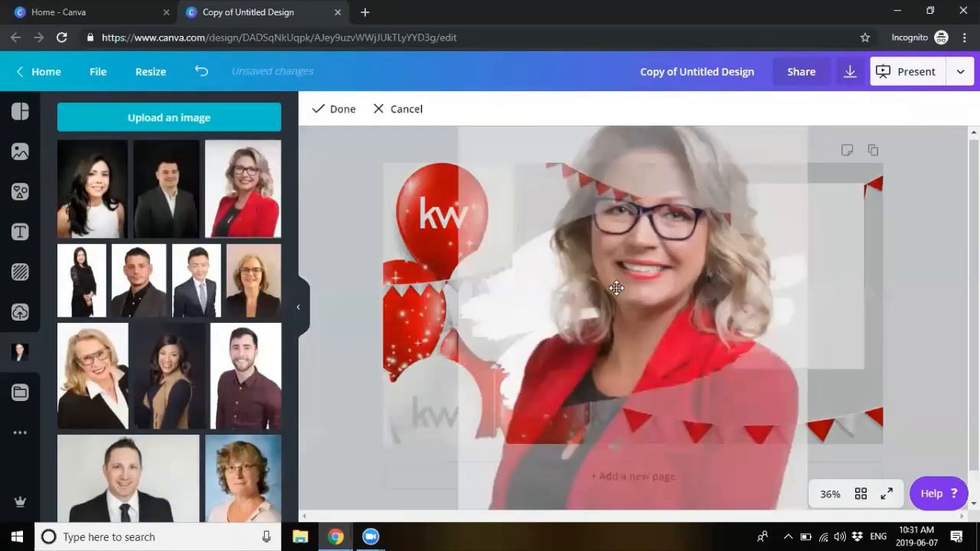
{"action": "mouse_move", "coordinate": [617, 288]}
{"action": "left_mouse_down"}
{"action": "mouse_move", "coordinate": [619, 344]}
{"action": "mouse_move", "coordinate": [566, 272]}
{"action": "left_mouse_up"}
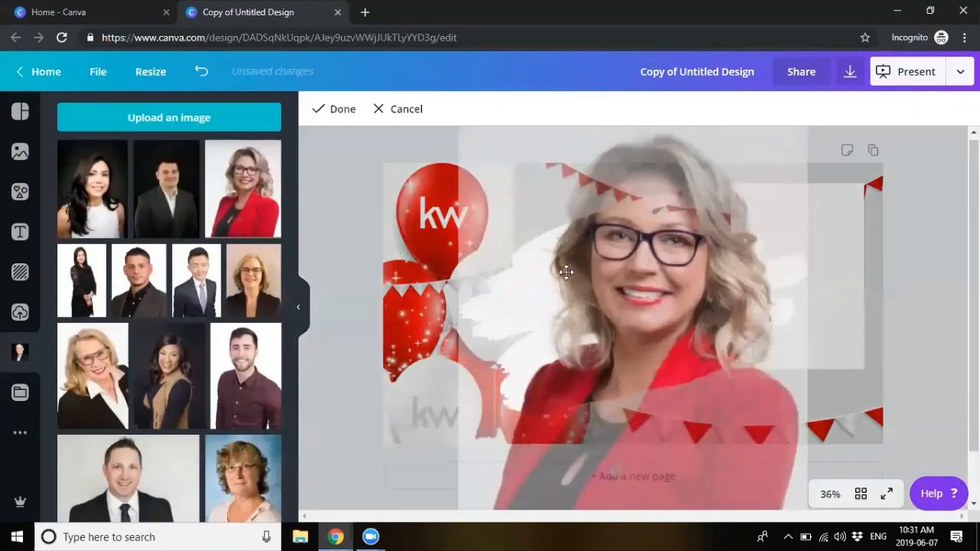
{"action": "left_click_drag", "start_coordinate": [681, 334], "coordinate": [680, 360]}
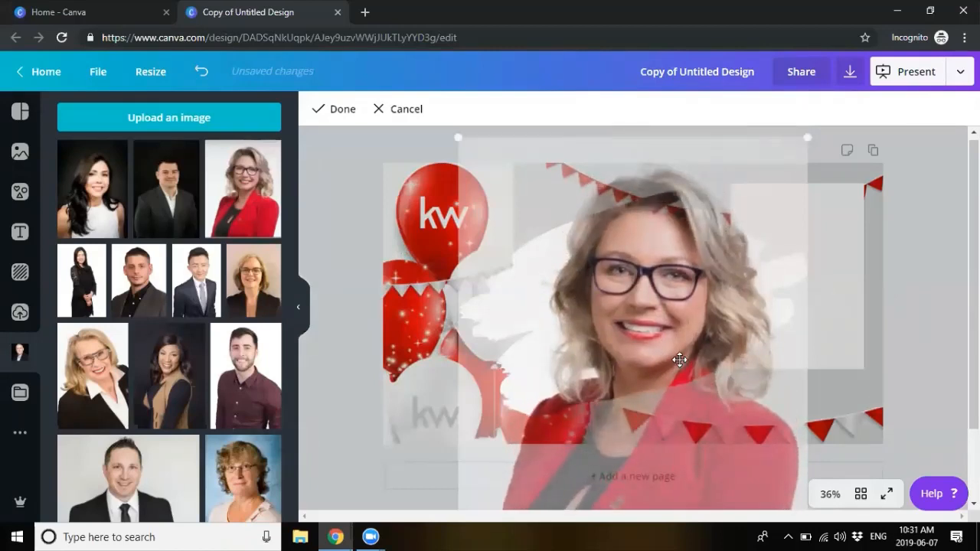
{"action": "left_click", "coordinate": [326, 109]}
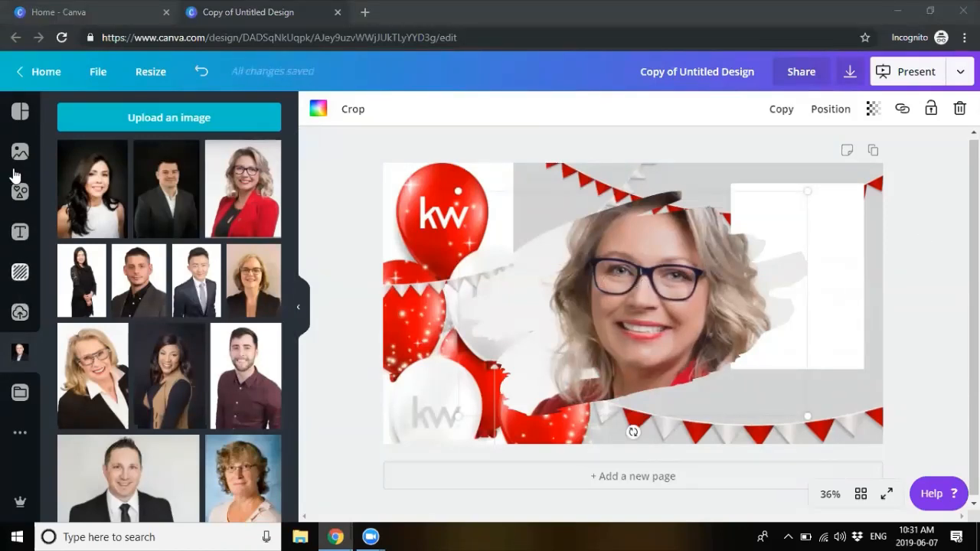
{"action": "left_click", "coordinate": [19, 193]}
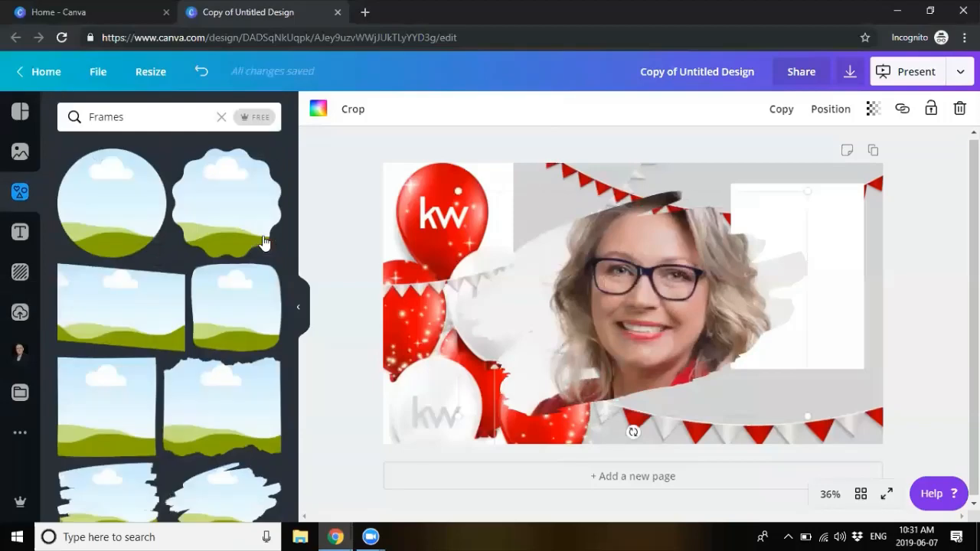
Step: Add a square shape and stretch it into a grey bar across the full banner width below the headshot
{"action": "left_click", "coordinate": [223, 120]}
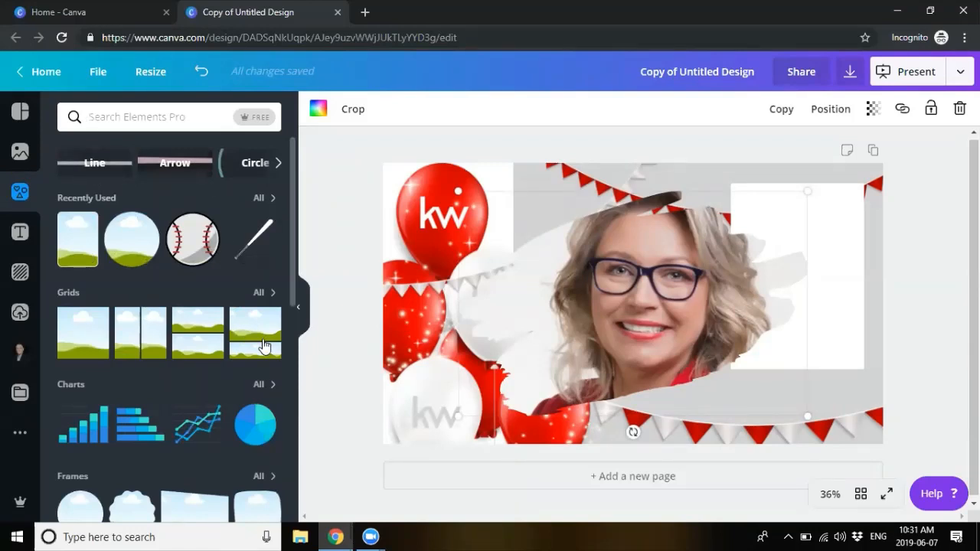
{"action": "scroll", "coordinate": [264, 346], "scroll_direction": "down", "scroll_amount": 3}
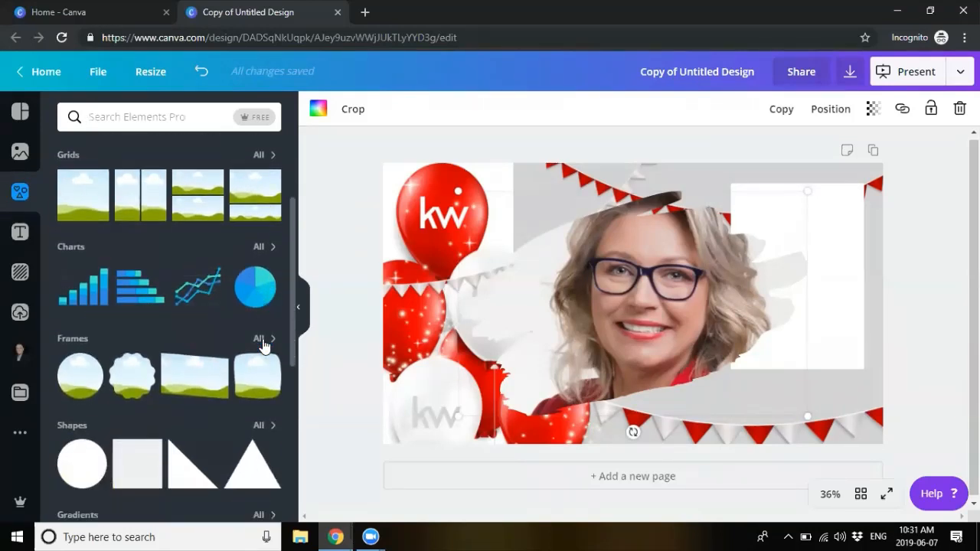
{"action": "scroll", "coordinate": [262, 345], "scroll_direction": "down", "scroll_amount": 2}
{"action": "left_click", "coordinate": [131, 392]}
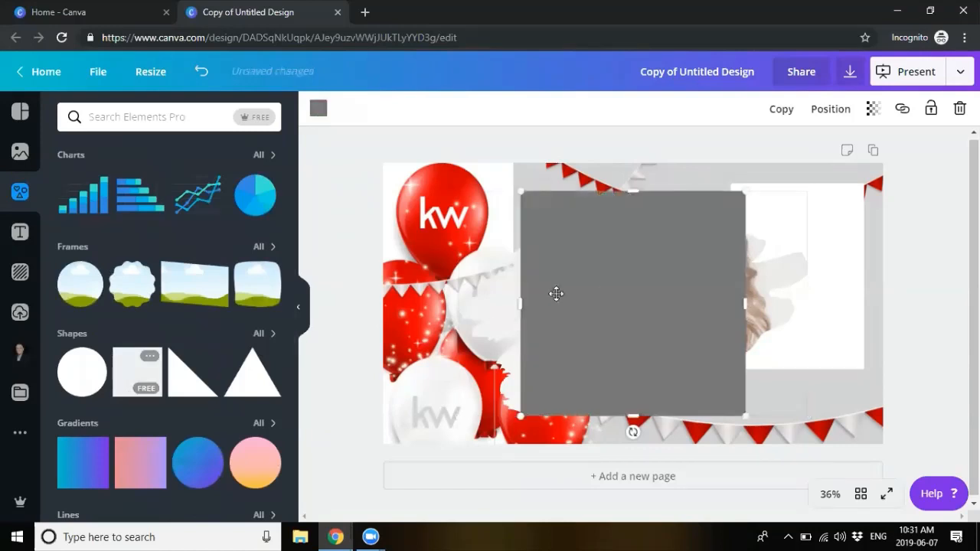
{"action": "left_click_drag", "start_coordinate": [642, 242], "coordinate": [642, 354]}
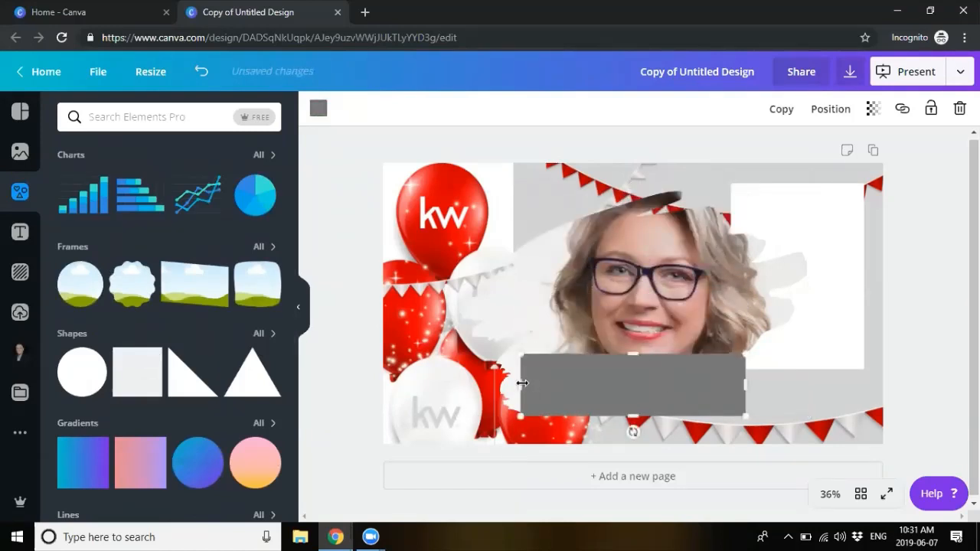
{"action": "left_click_drag", "start_coordinate": [350, 402], "coordinate": [350, 401]}
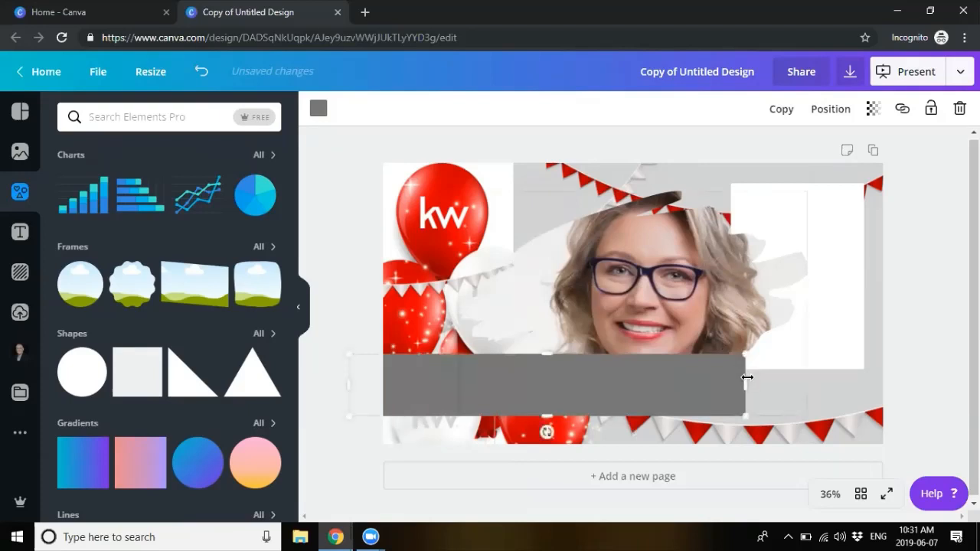
{"action": "left_click_drag", "start_coordinate": [745, 385], "coordinate": [884, 379]}
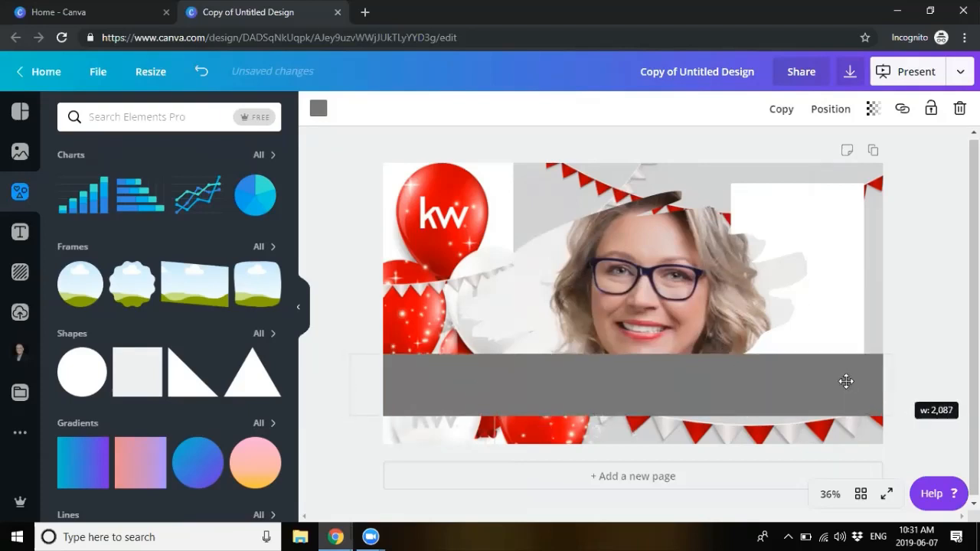
{"action": "left_click", "coordinate": [327, 424]}
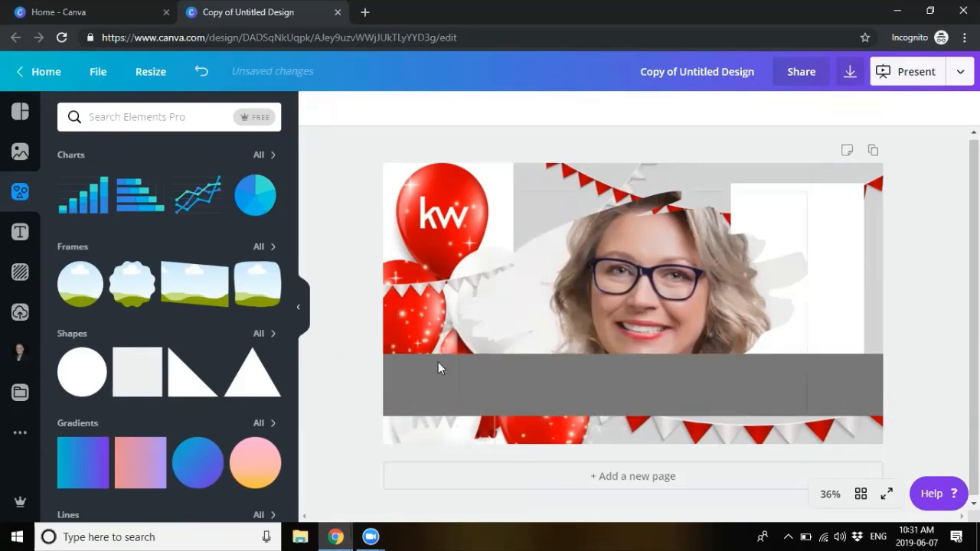
{"action": "left_click", "coordinate": [20, 232]}
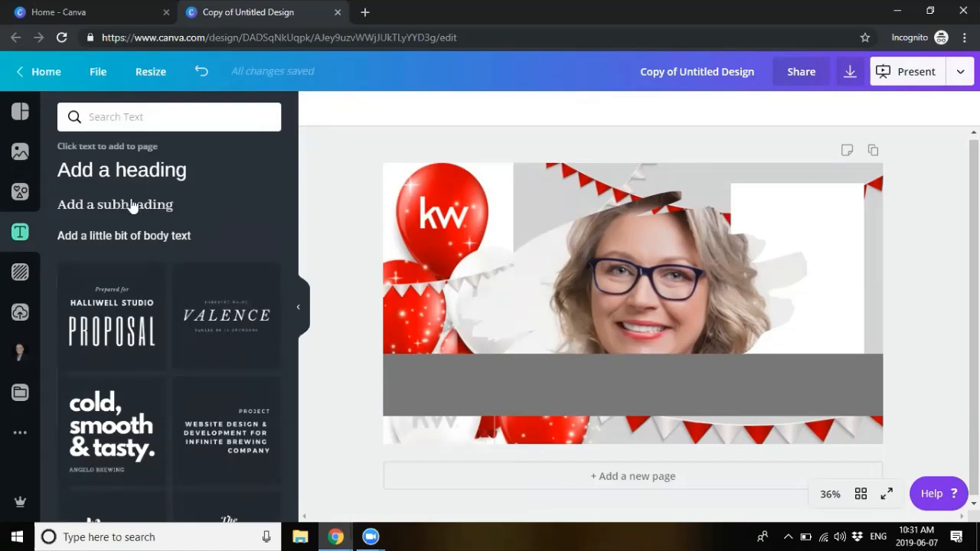
Step: Add a subheading inside the grey bar reading 'Happy Birthday!'
{"action": "left_click", "coordinate": [123, 205]}
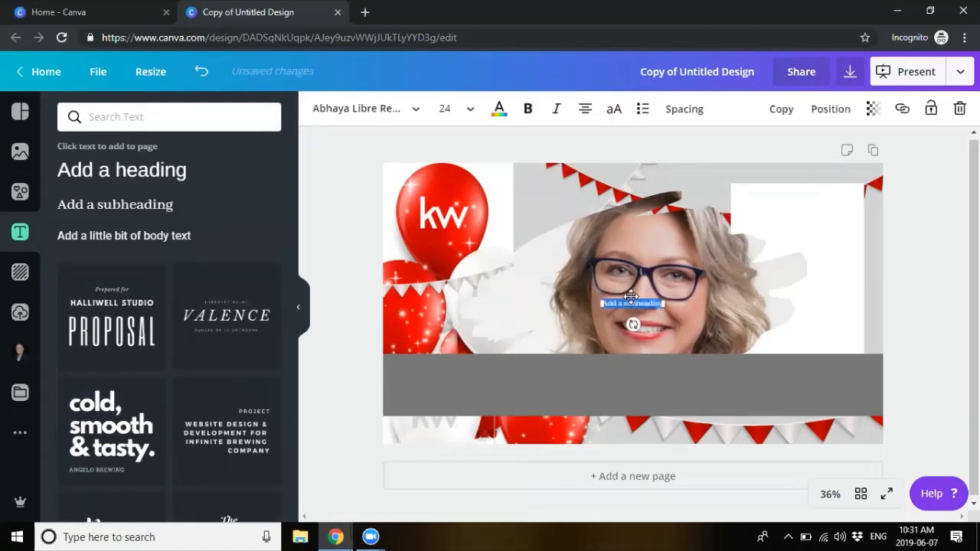
{"action": "left_click_drag", "start_coordinate": [631, 295], "coordinate": [520, 373]}
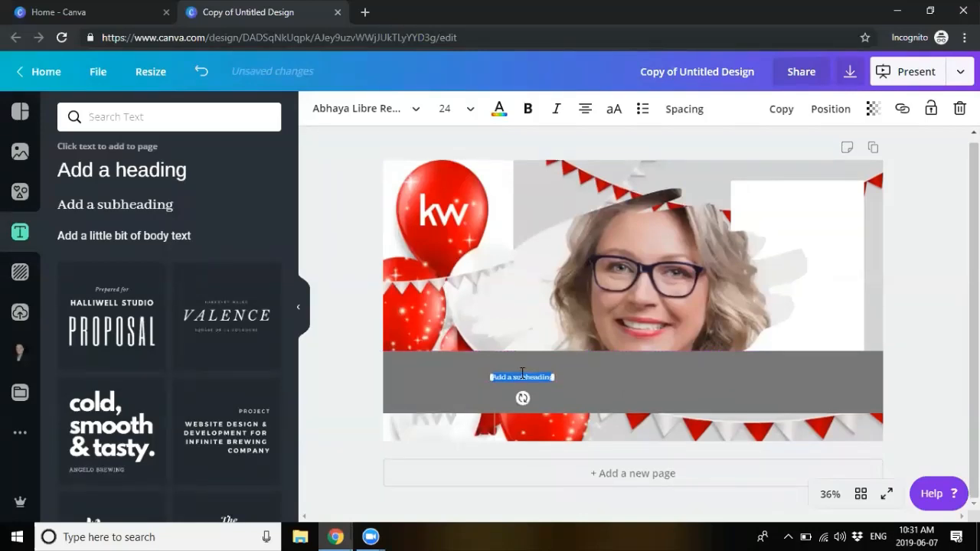
{"action": "left_click", "coordinate": [525, 376]}
{"action": "key", "text": "ctrl+a"}
{"action": "key", "text": "BackSpace"}
{"action": "type", "text": "Happy Birthday!"}
Step: Style the greeting in white Aileron Heavy at size 42
{"action": "left_click_drag", "start_coordinate": [551, 378], "coordinate": [492, 377]}
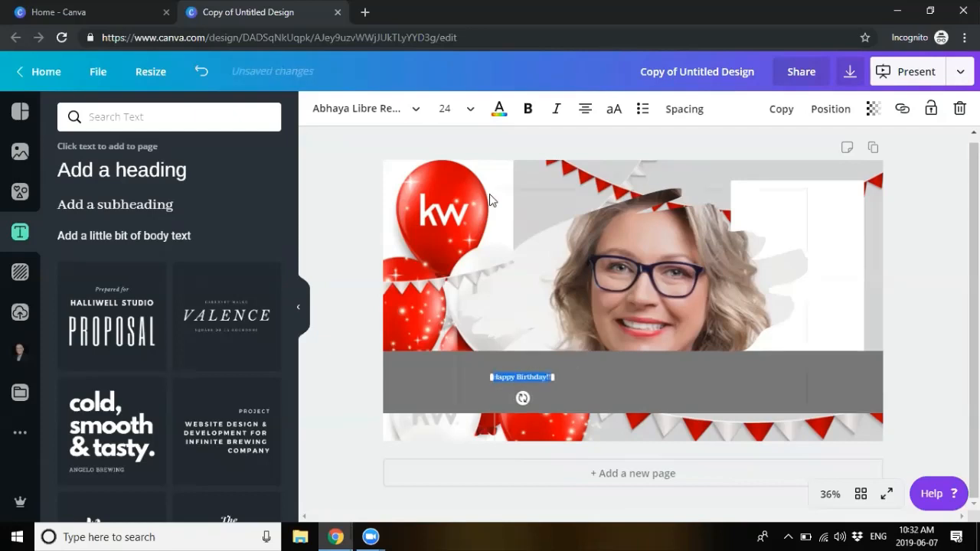
{"action": "left_click", "coordinate": [463, 112]}
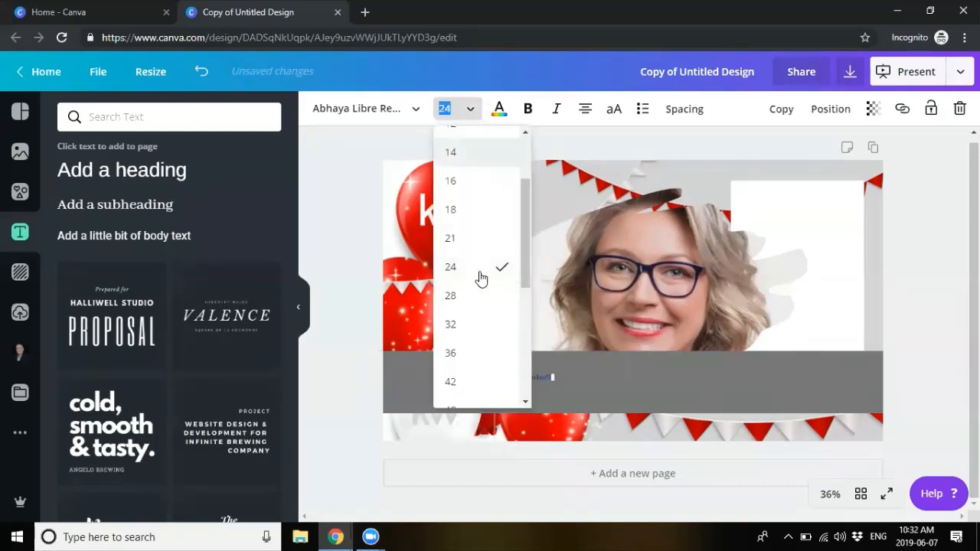
{"action": "left_click", "coordinate": [463, 382]}
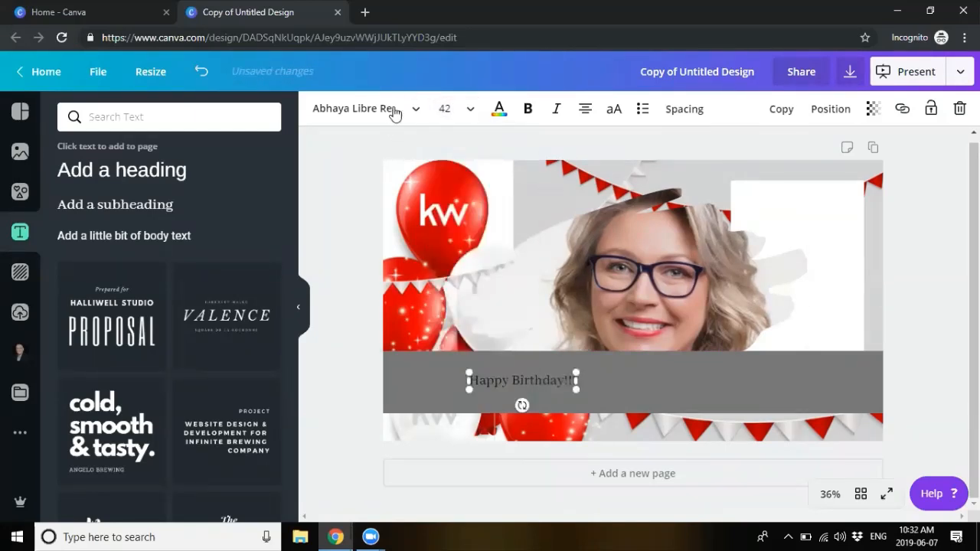
{"action": "left_click", "coordinate": [354, 109]}
{"action": "scroll", "coordinate": [175, 433], "scroll_direction": "down", "scroll_amount": 5}
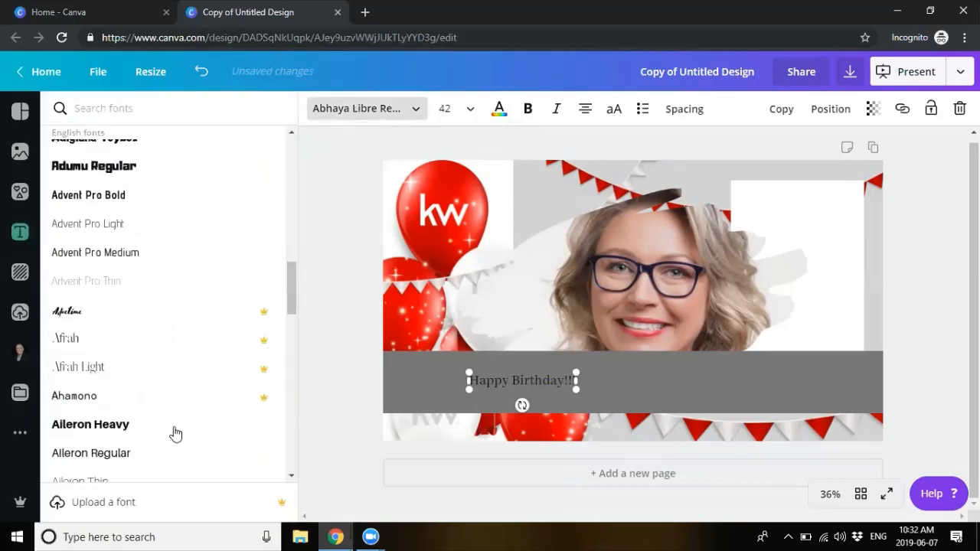
{"action": "left_click", "coordinate": [499, 111]}
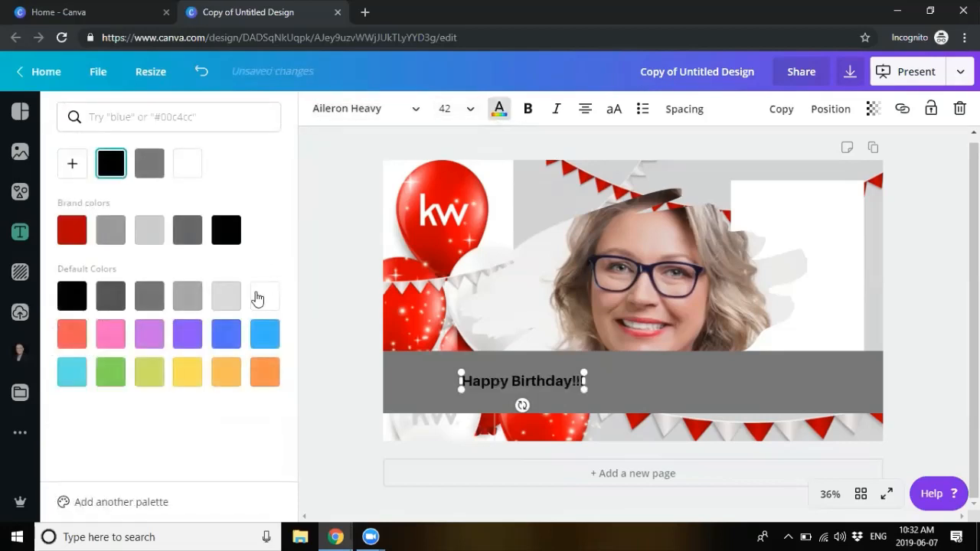
{"action": "left_click", "coordinate": [193, 167]}
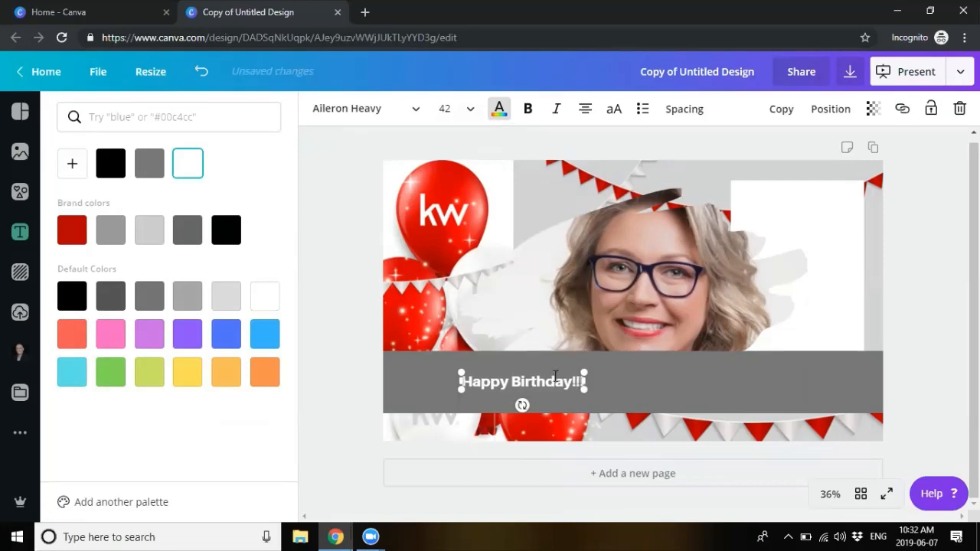
{"action": "left_click", "coordinate": [744, 365]}
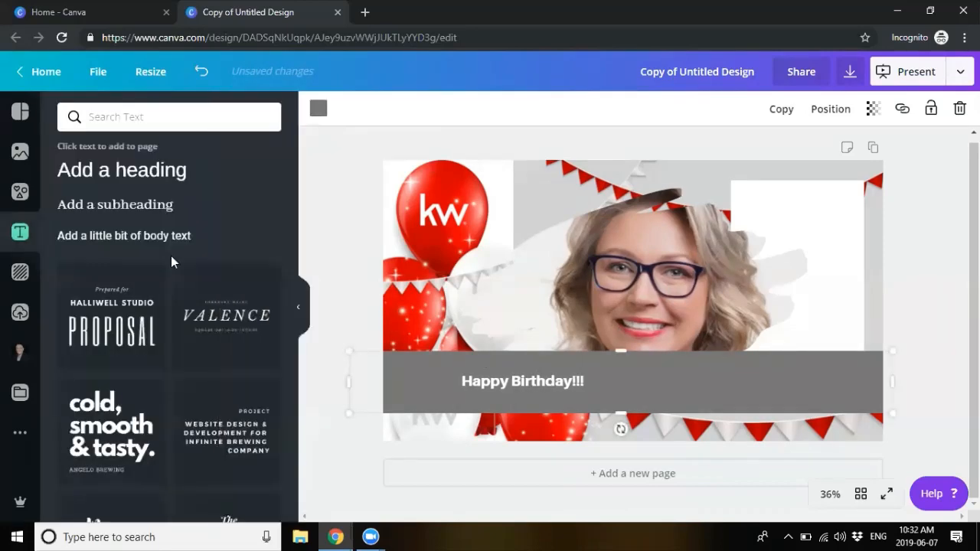
{"action": "left_click", "coordinate": [20, 192]}
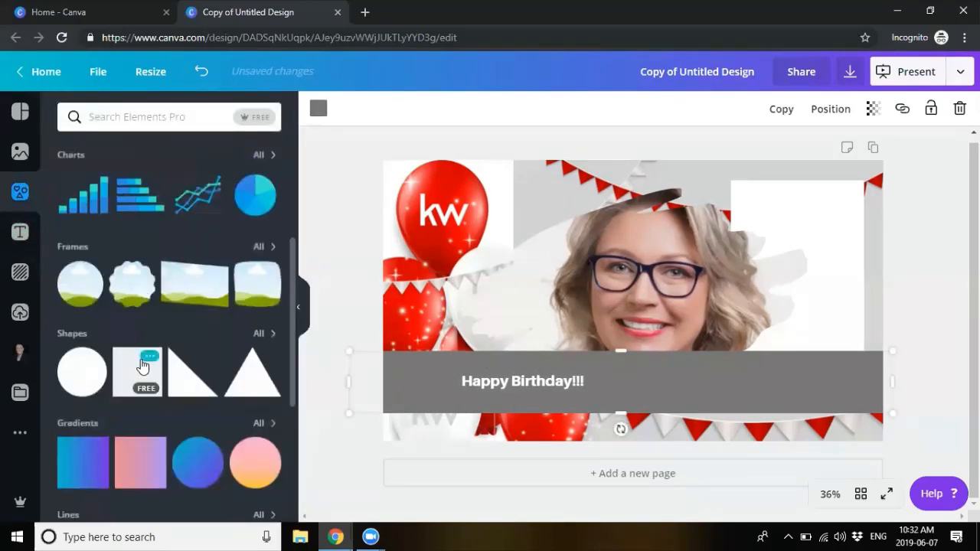
{"action": "scroll", "coordinate": [142, 367], "scroll_direction": "down", "scroll_amount": 2}
{"action": "scroll", "coordinate": [141, 368], "scroll_direction": "down", "scroll_amount": 1}
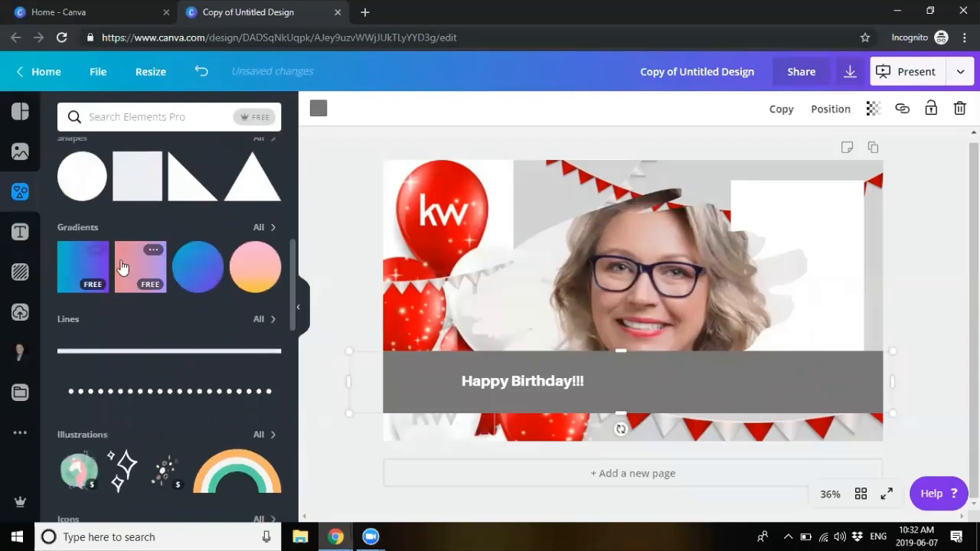
{"action": "left_click", "coordinate": [168, 392]}
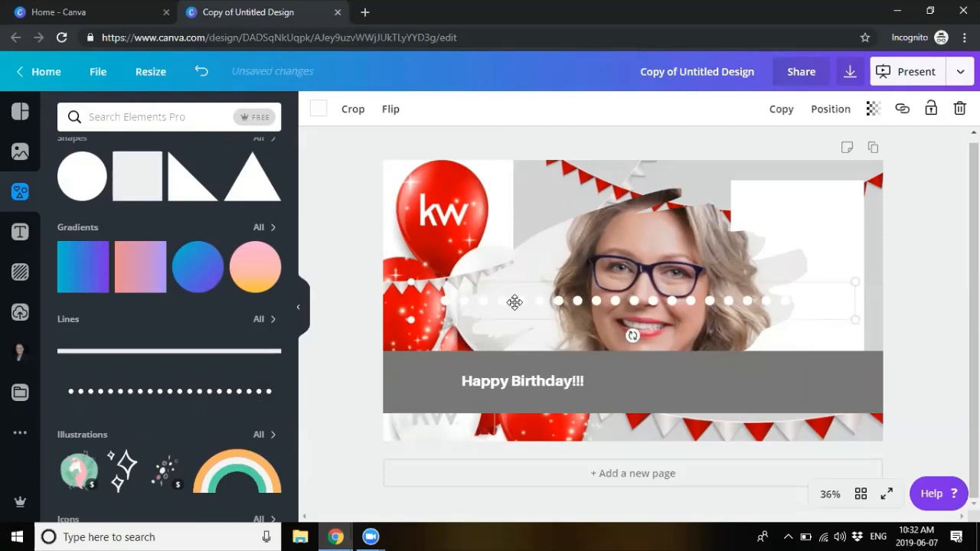
{"action": "scroll", "coordinate": [177, 391], "scroll_direction": "down", "scroll_amount": 2}
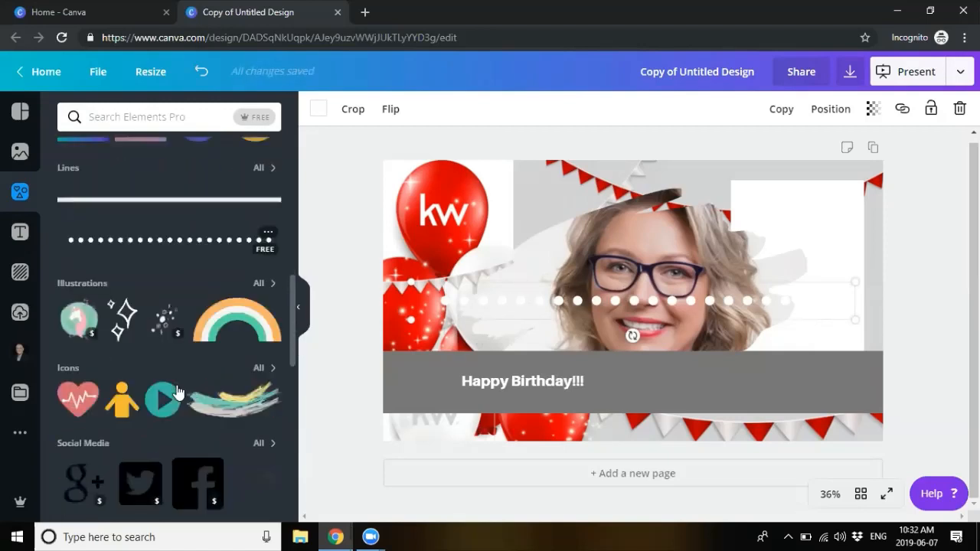
{"action": "scroll", "coordinate": [176, 392], "scroll_direction": "down", "scroll_amount": 1}
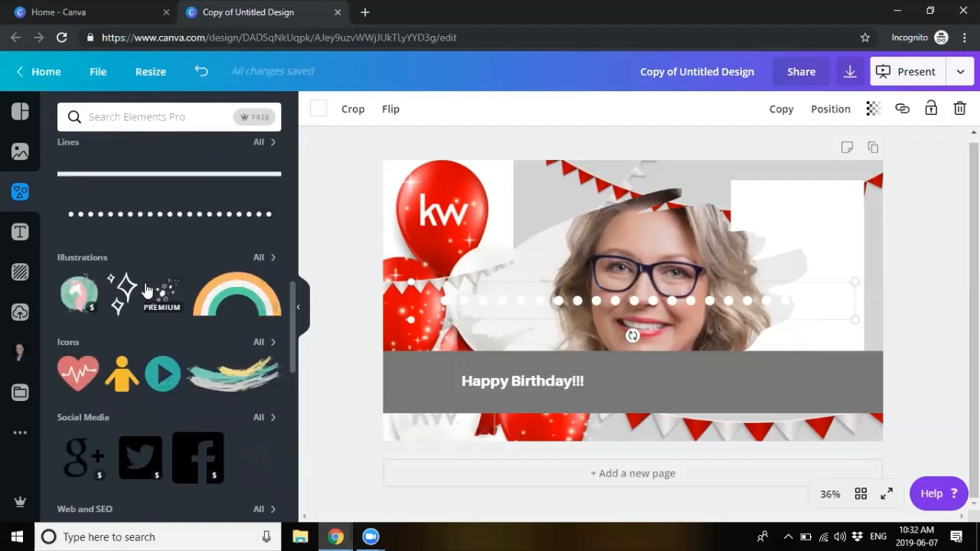
{"action": "scroll", "coordinate": [151, 346], "scroll_direction": "down", "scroll_amount": 2}
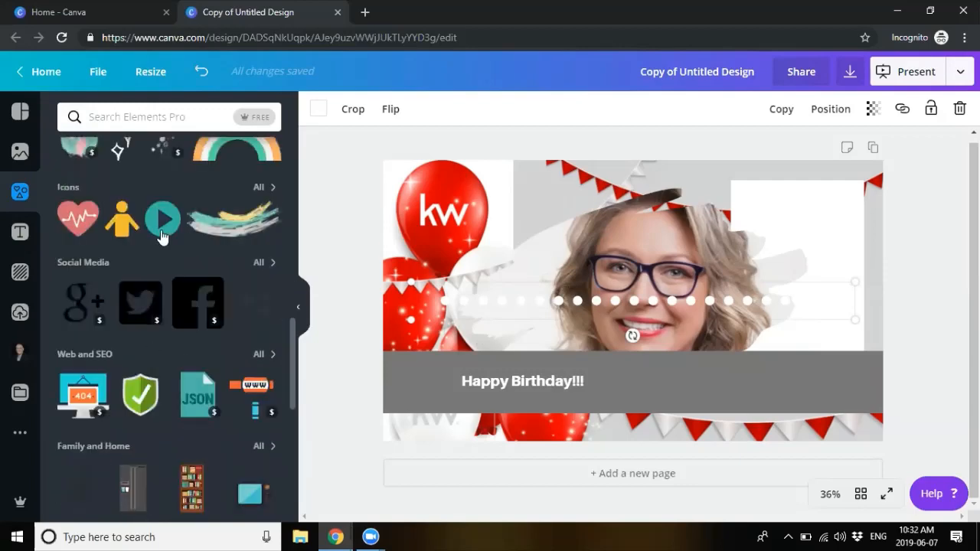
{"action": "scroll", "coordinate": [166, 431], "scroll_direction": "down", "scroll_amount": 3}
{"action": "scroll", "coordinate": [166, 431], "scroll_direction": "down", "scroll_amount": 3}
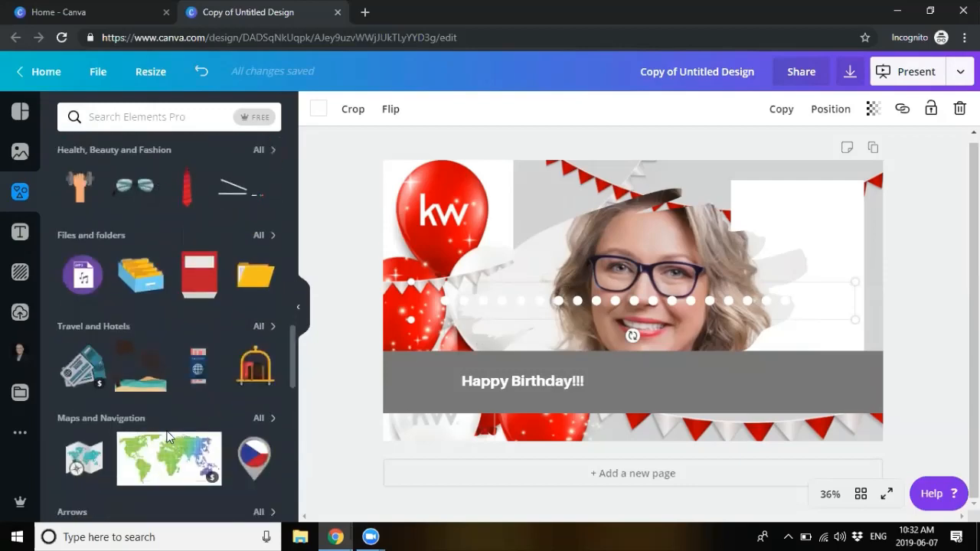
{"action": "scroll", "coordinate": [166, 430], "scroll_direction": "up", "scroll_amount": 20}
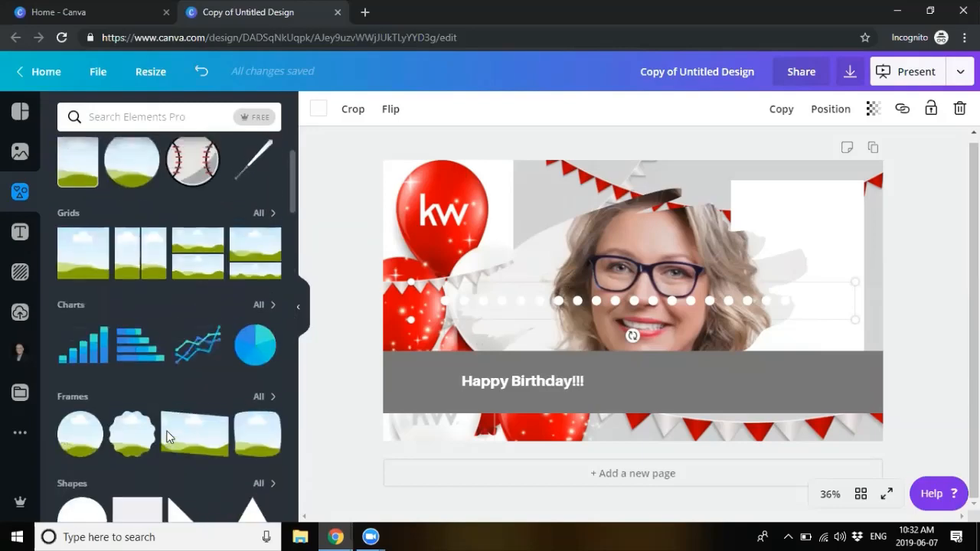
{"action": "scroll", "coordinate": [166, 430], "scroll_direction": "down", "scroll_amount": 15}
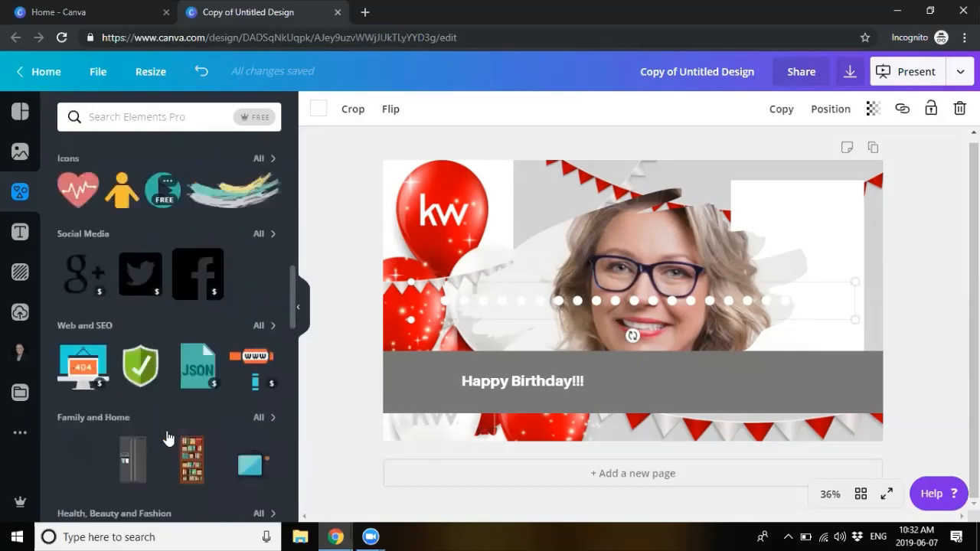
{"action": "scroll", "coordinate": [166, 431], "scroll_direction": "down", "scroll_amount": 2}
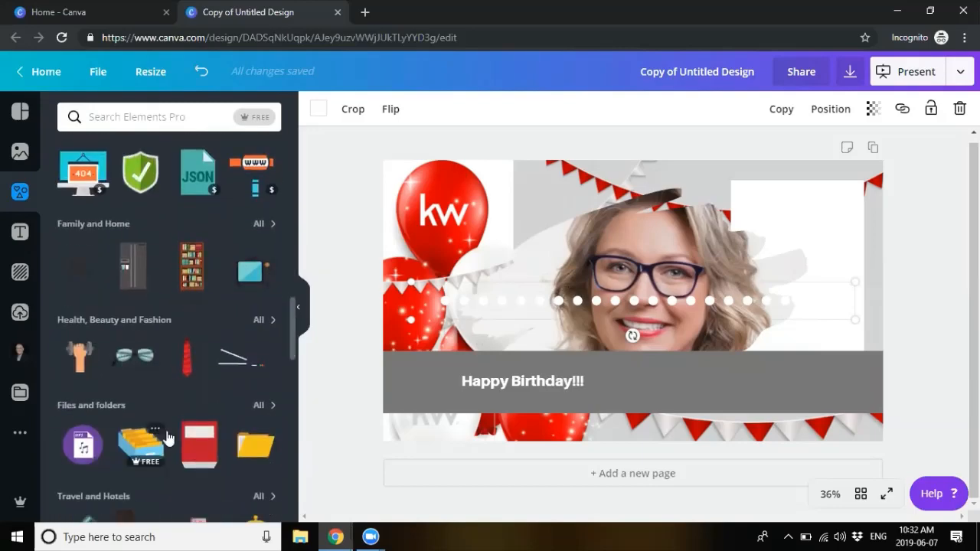
{"action": "scroll", "coordinate": [166, 431], "scroll_direction": "up", "scroll_amount": 10}
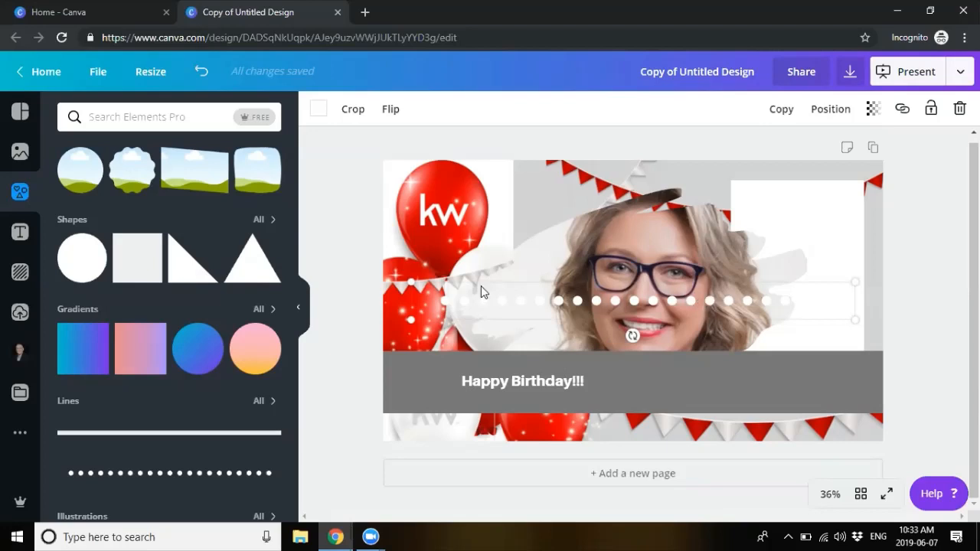
Step: Add the 'cold, smooth & tasty.' text group and move it to the upper left
{"action": "left_click", "coordinate": [19, 231]}
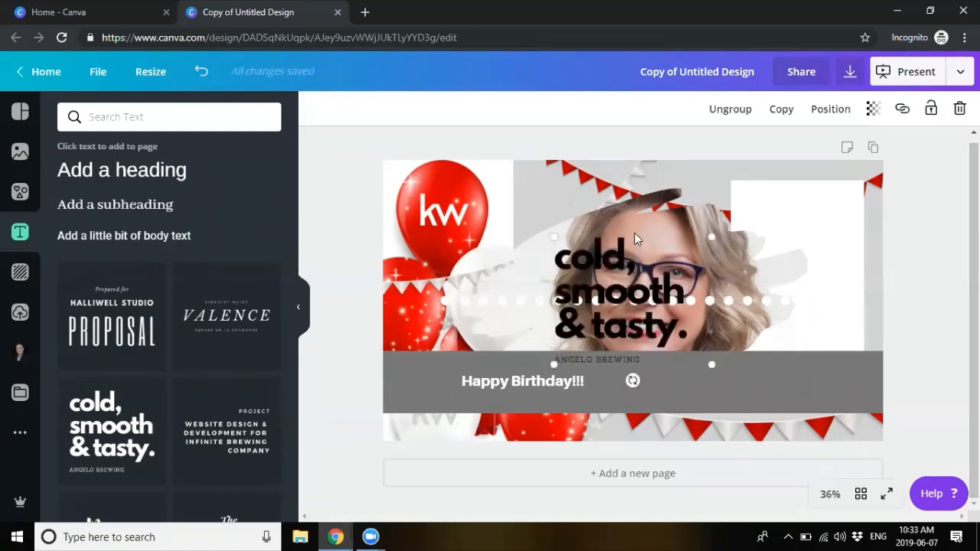
{"action": "left_click_drag", "start_coordinate": [635, 239], "coordinate": [489, 193]}
{"action": "triple_click", "coordinate": [446, 245]}
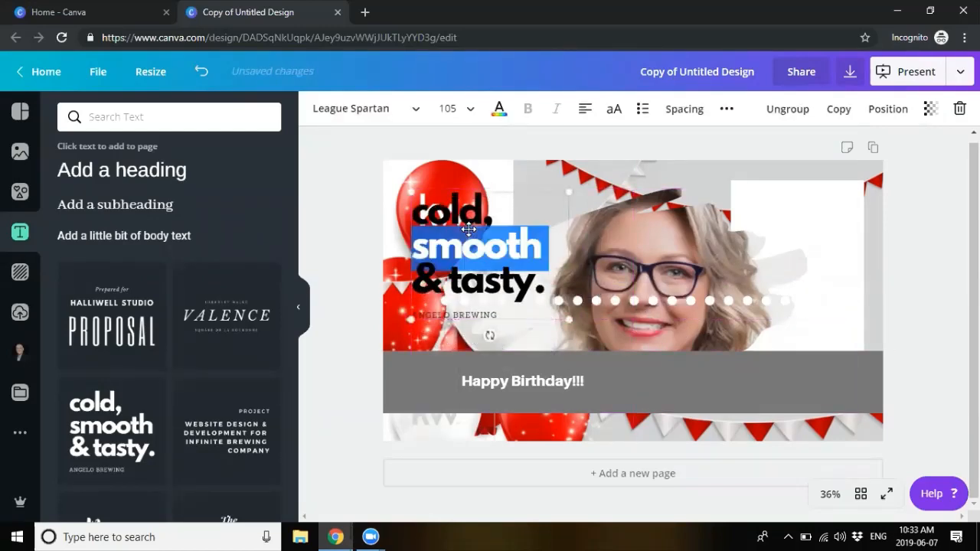
{"action": "left_click", "coordinate": [468, 314]}
{"action": "double_click", "coordinate": [472, 315]}
{"action": "left_click", "coordinate": [473, 314]}
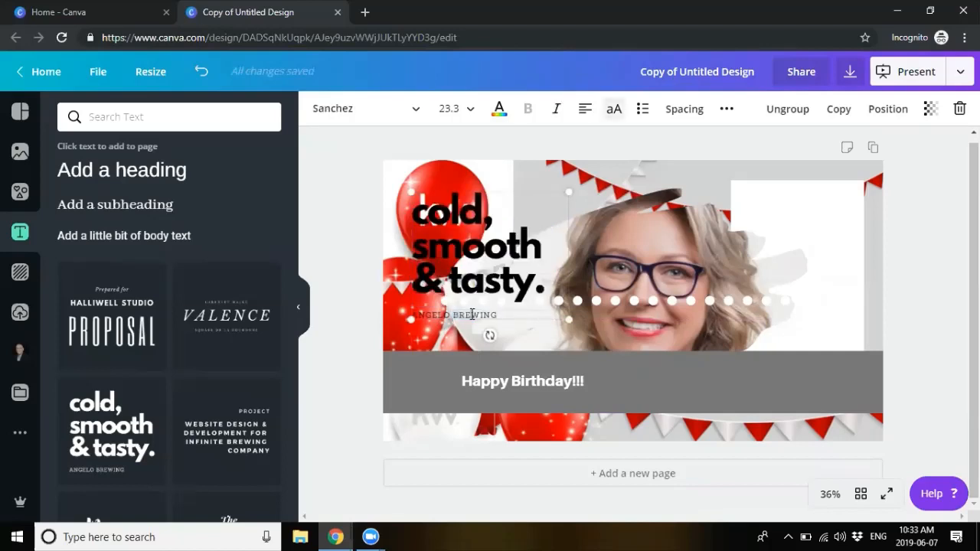
{"action": "left_click_drag", "start_coordinate": [504, 315], "coordinate": [451, 314]}
Step: Colour the headline light orange and set it in the Old Stamper font
{"action": "double_click", "coordinate": [445, 219]}
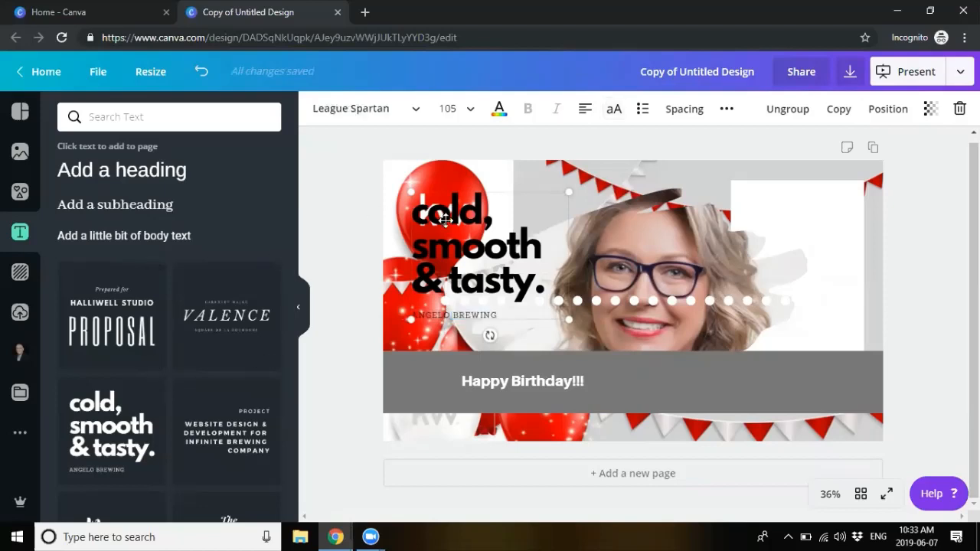
{"action": "left_click", "coordinate": [499, 108]}
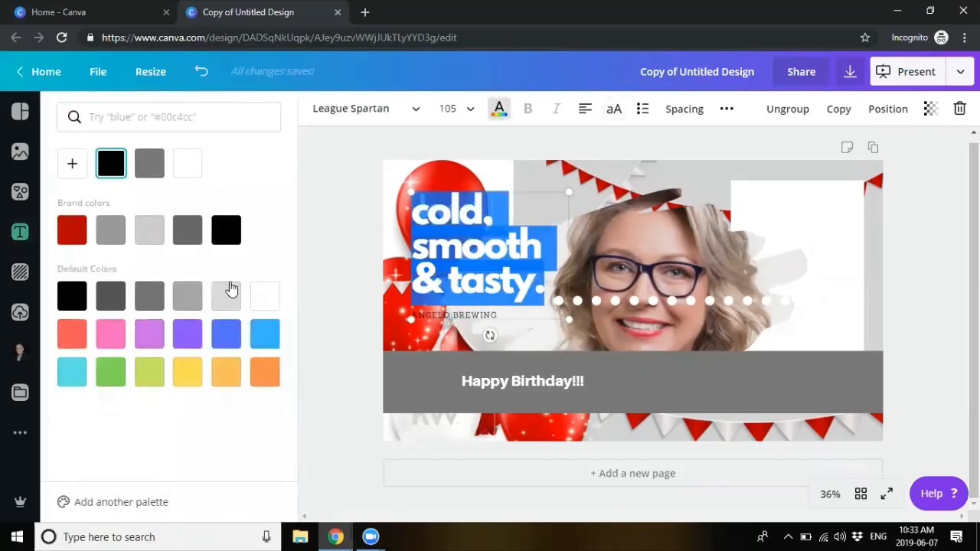
{"action": "left_click", "coordinate": [226, 372]}
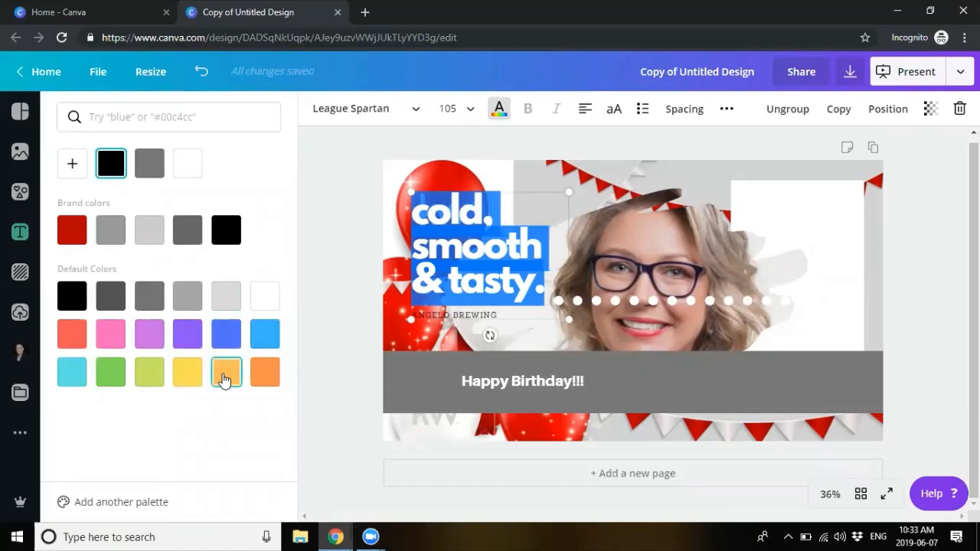
{"action": "left_click", "coordinate": [542, 228]}
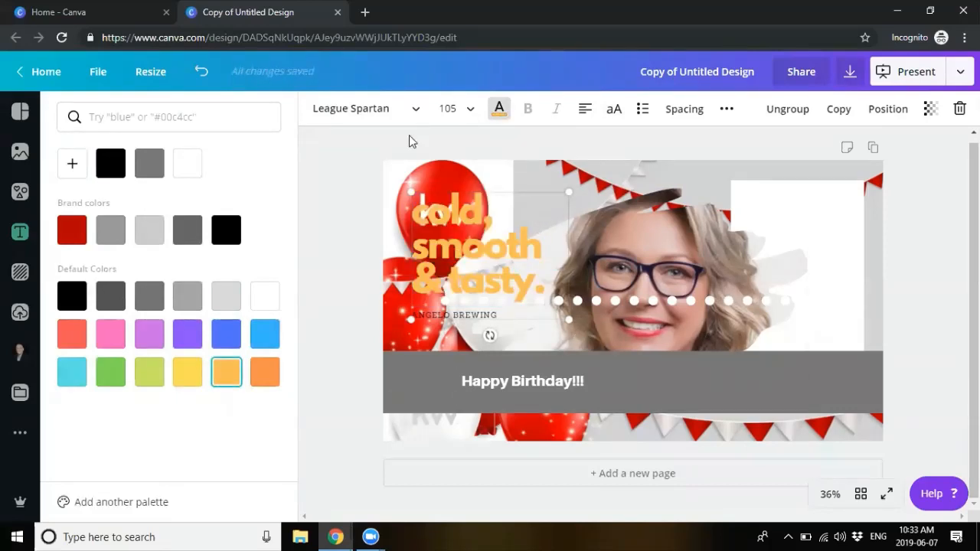
{"action": "double_click", "coordinate": [434, 240]}
{"action": "left_click", "coordinate": [375, 108]}
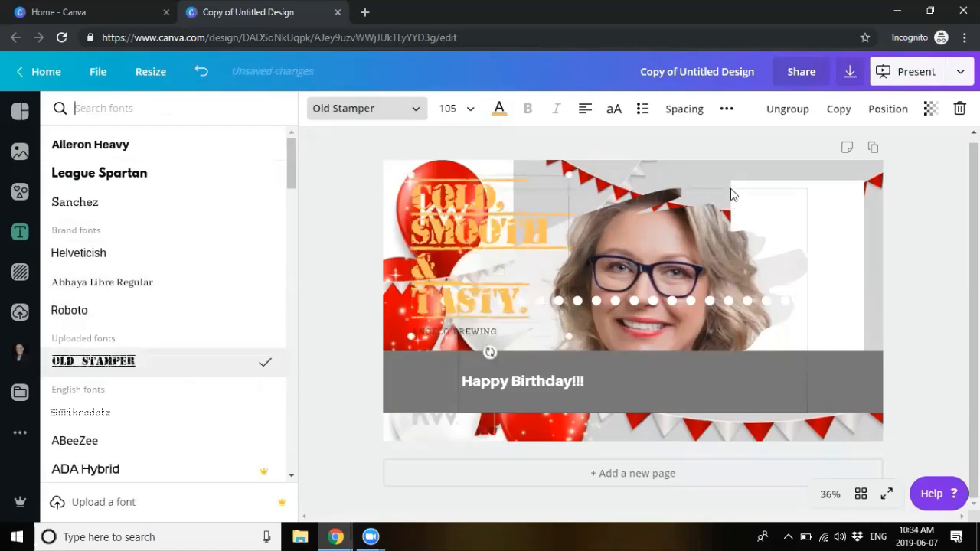
{"action": "left_click", "coordinate": [327, 229]}
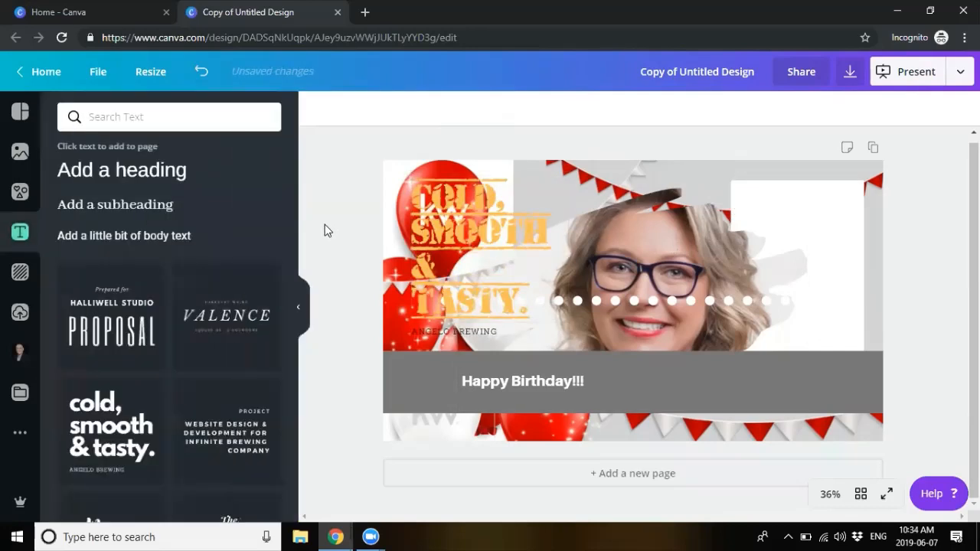
Step: Set the background to the white diamond-lattice pattern from Patterns
{"action": "left_click", "coordinate": [18, 274]}
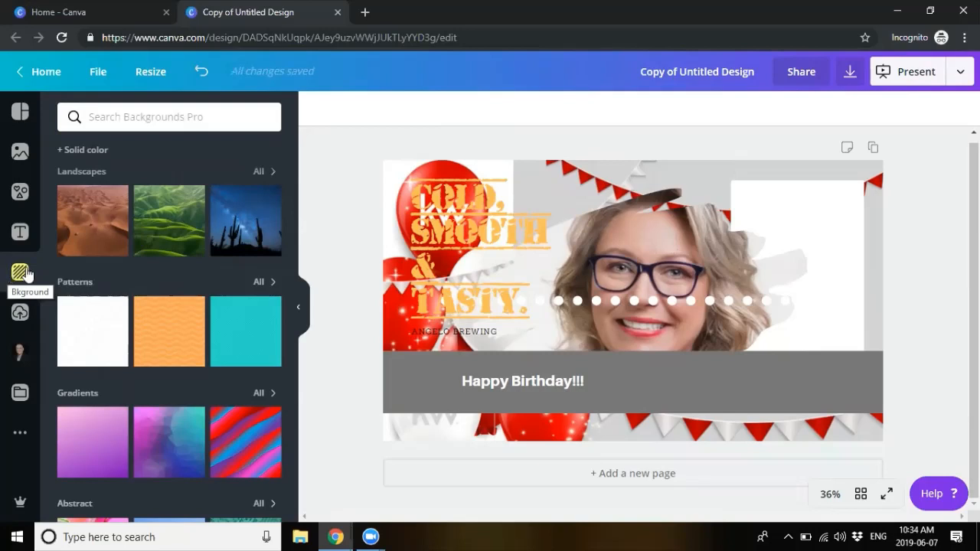
{"action": "left_click", "coordinate": [88, 338]}
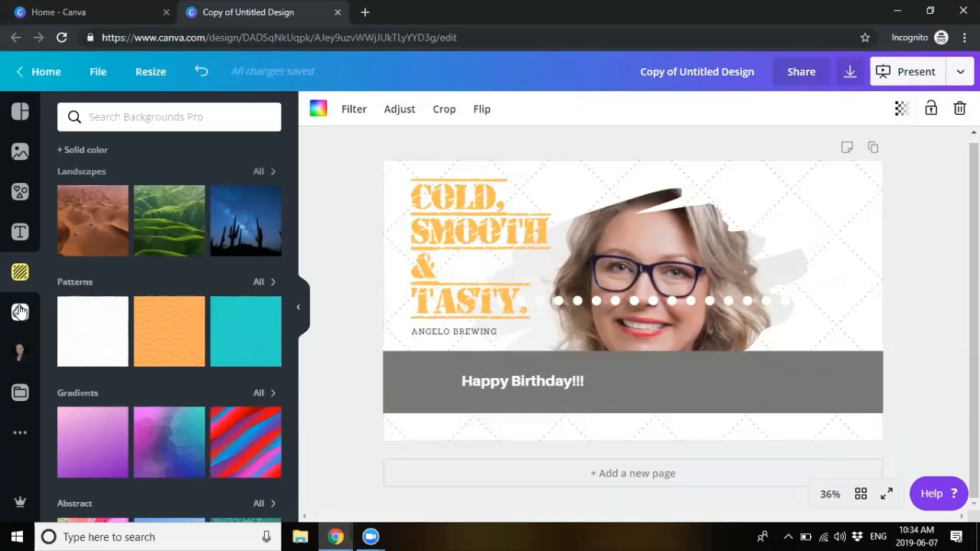
Step: Look through the Agent Photos uploads, then minimize this window to reach the Bedford Highway design
{"action": "left_click", "coordinate": [20, 313]}
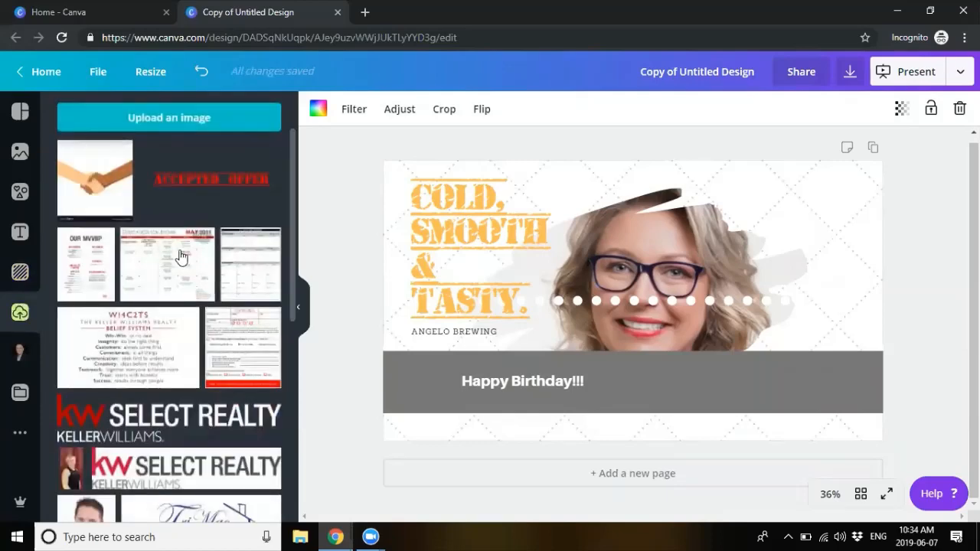
{"action": "scroll", "coordinate": [181, 256], "scroll_direction": "down", "scroll_amount": 5}
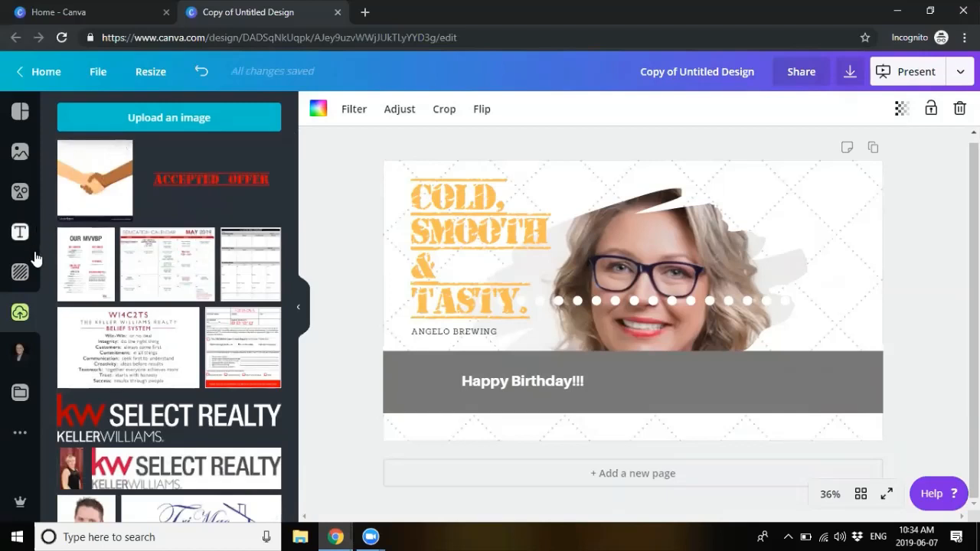
{"action": "left_click", "coordinate": [13, 356]}
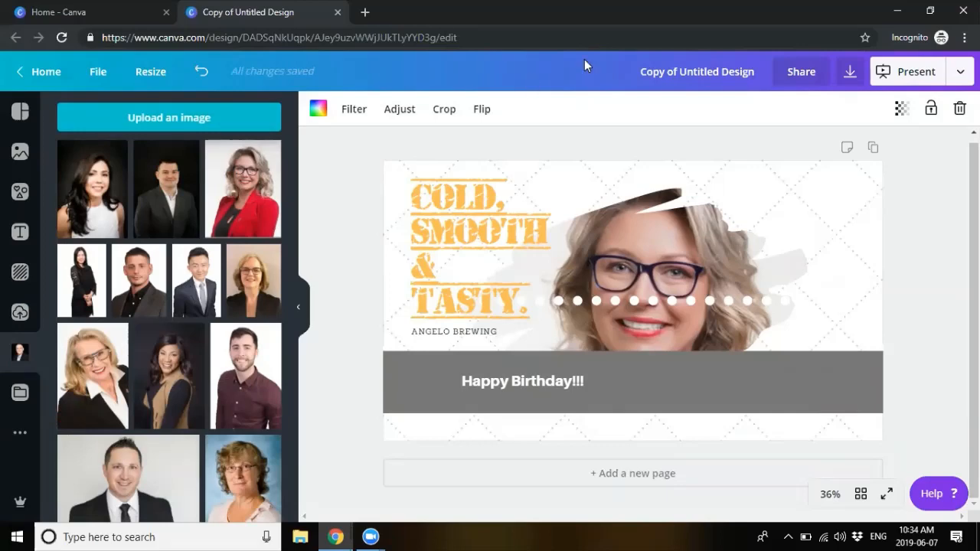
{"action": "left_click", "coordinate": [897, 11]}
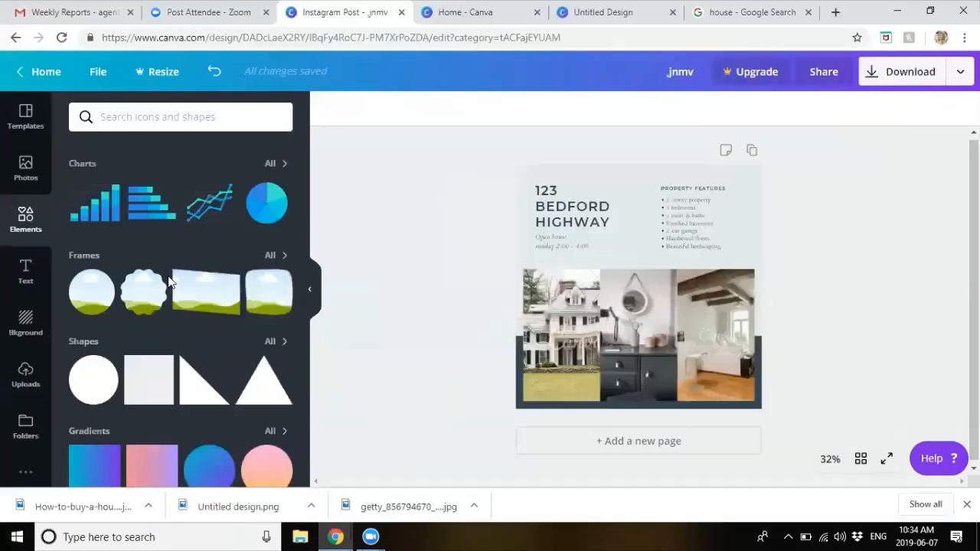
Step: Browse Uploads, Folders and Apps, then return to the 'real estate' template results
{"action": "left_click", "coordinate": [18, 376]}
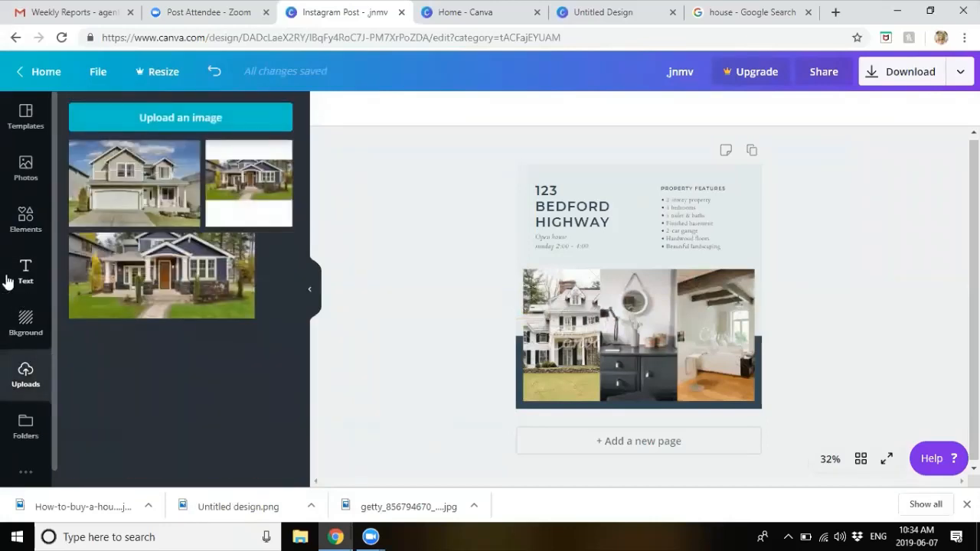
{"action": "left_click", "coordinate": [23, 426]}
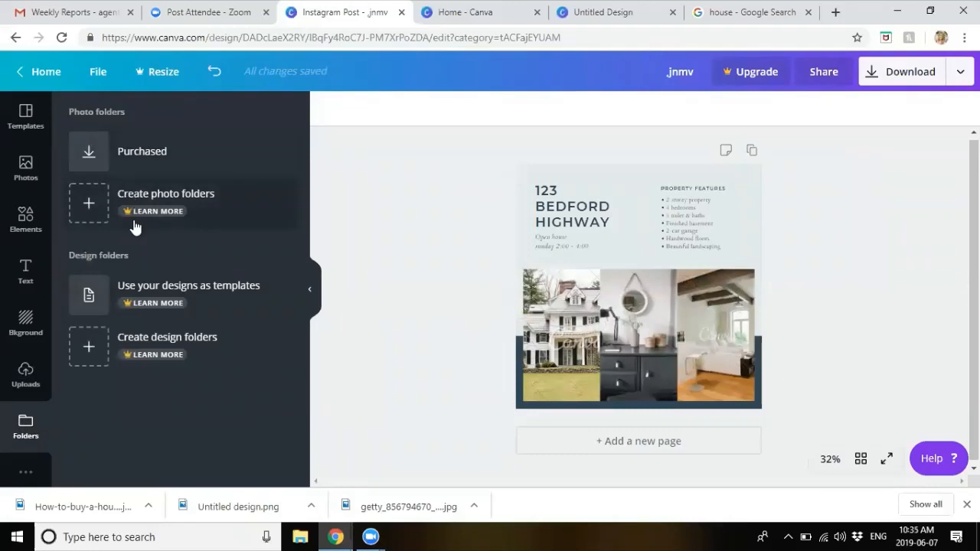
{"action": "left_click", "coordinate": [36, 476]}
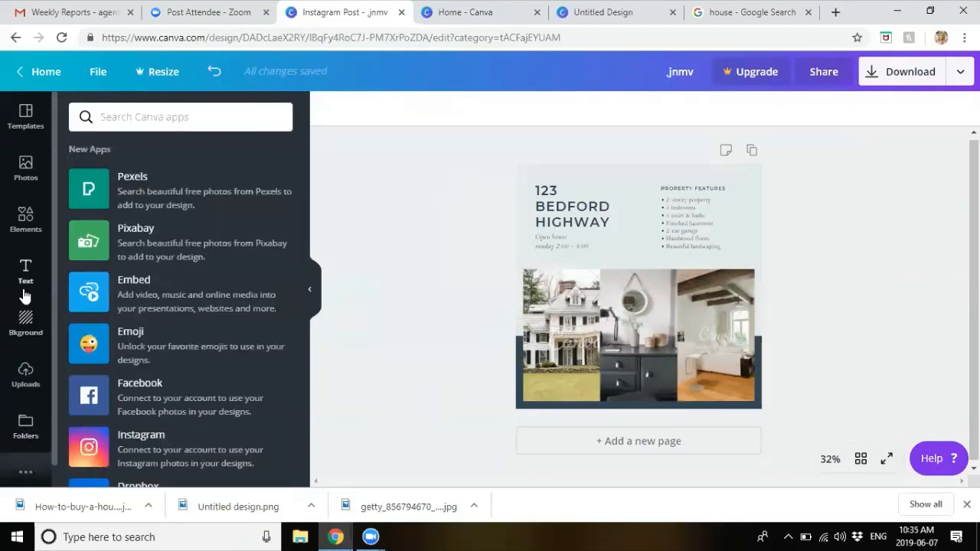
{"action": "scroll", "coordinate": [145, 310], "scroll_direction": "down", "scroll_amount": 3}
{"action": "scroll", "coordinate": [145, 309], "scroll_direction": "up", "scroll_amount": 3}
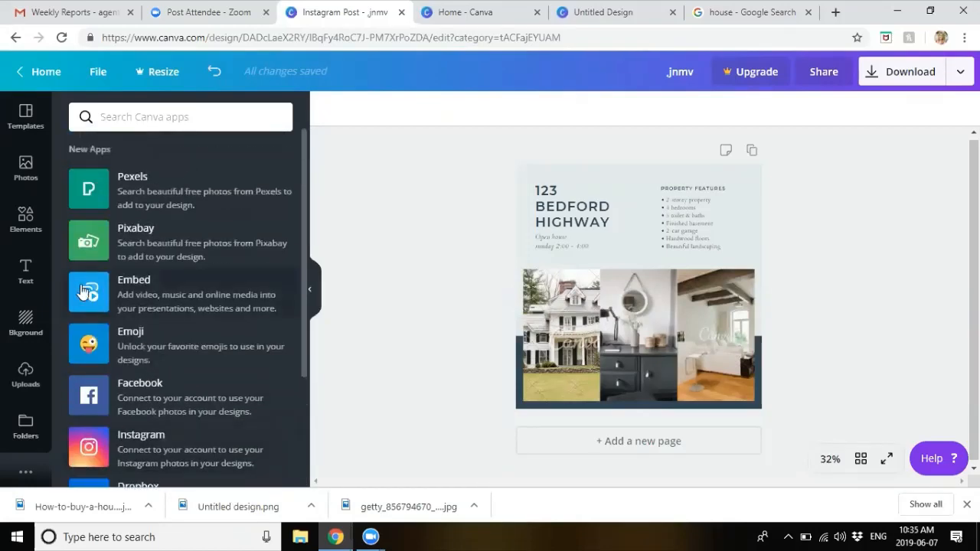
{"action": "left_click", "coordinate": [25, 113]}
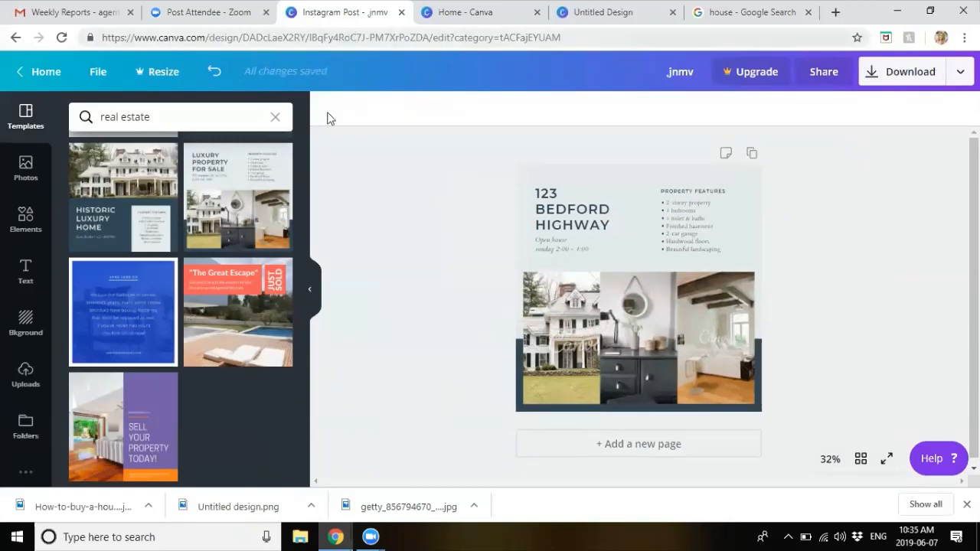
Step: Rename the Bedford Highway design under Your designs to 'Open House'
{"action": "left_click", "coordinate": [34, 72]}
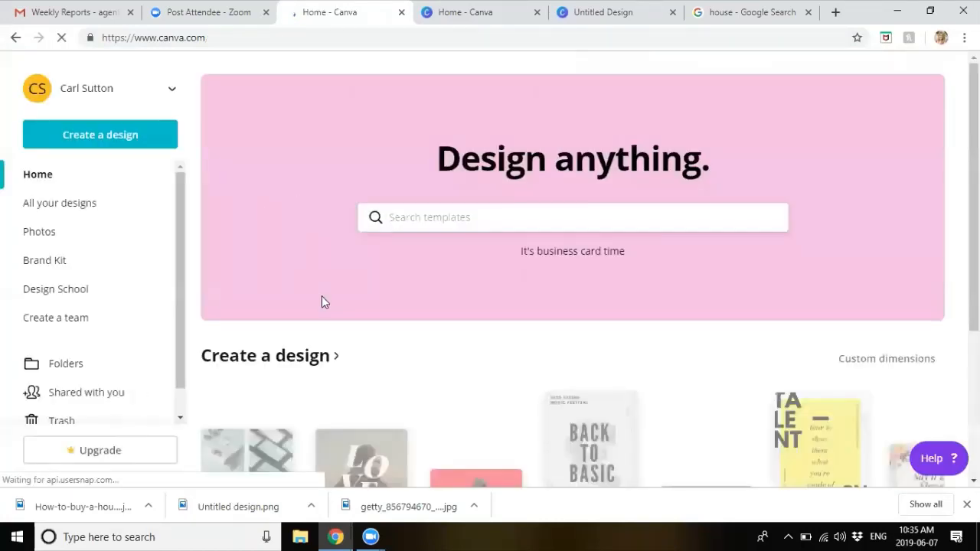
{"action": "scroll", "coordinate": [322, 296], "scroll_direction": "down", "scroll_amount": 5}
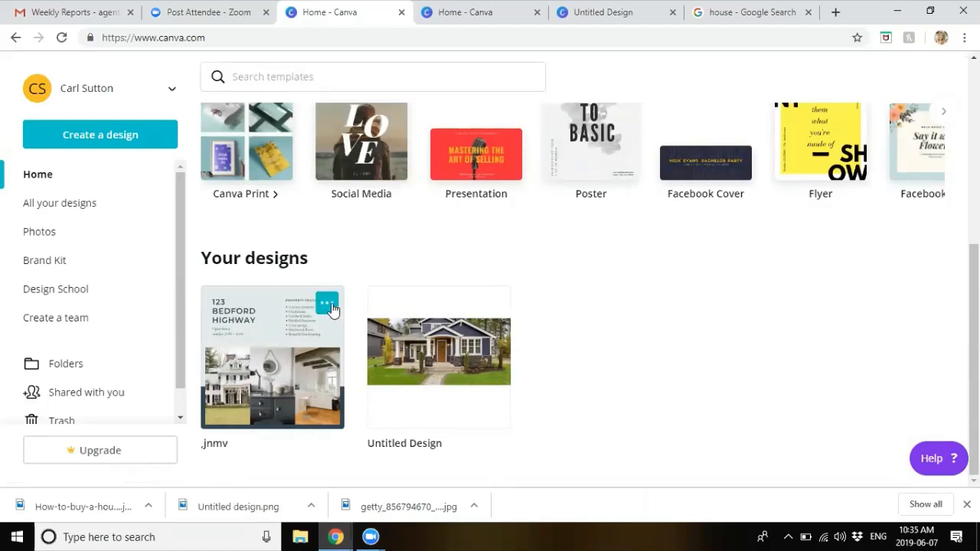
{"action": "left_click", "coordinate": [329, 306]}
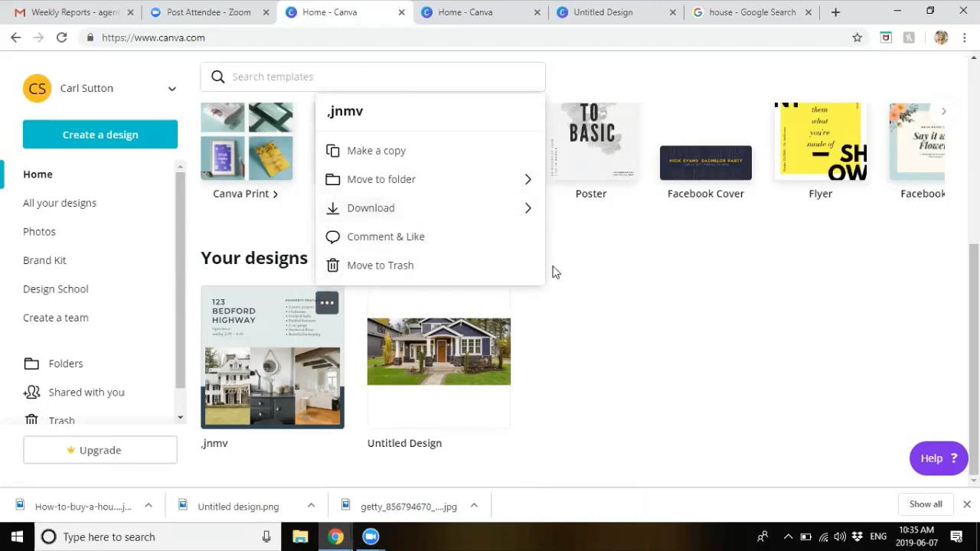
{"action": "left_click", "coordinate": [644, 306]}
{"action": "left_click", "coordinate": [214, 444]}
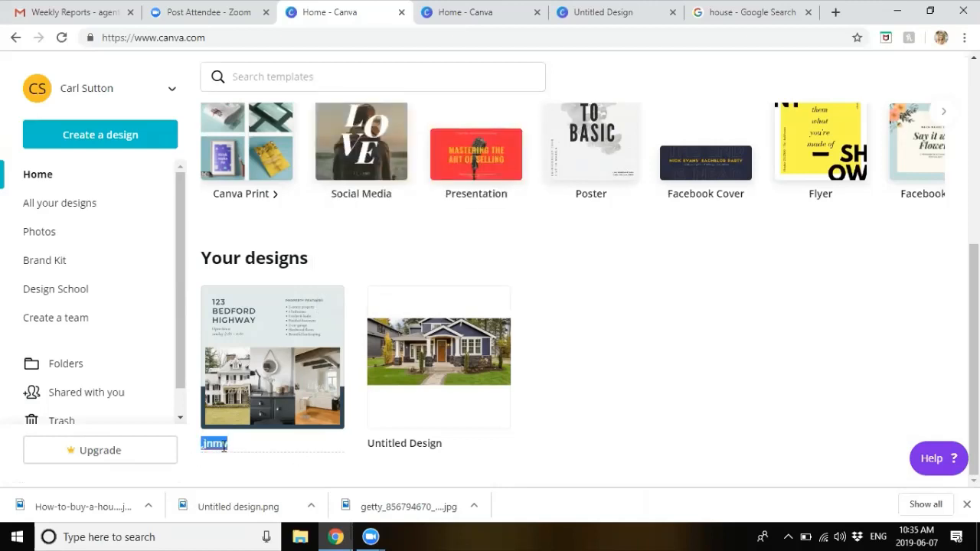
{"action": "type", "text": "Open House"}
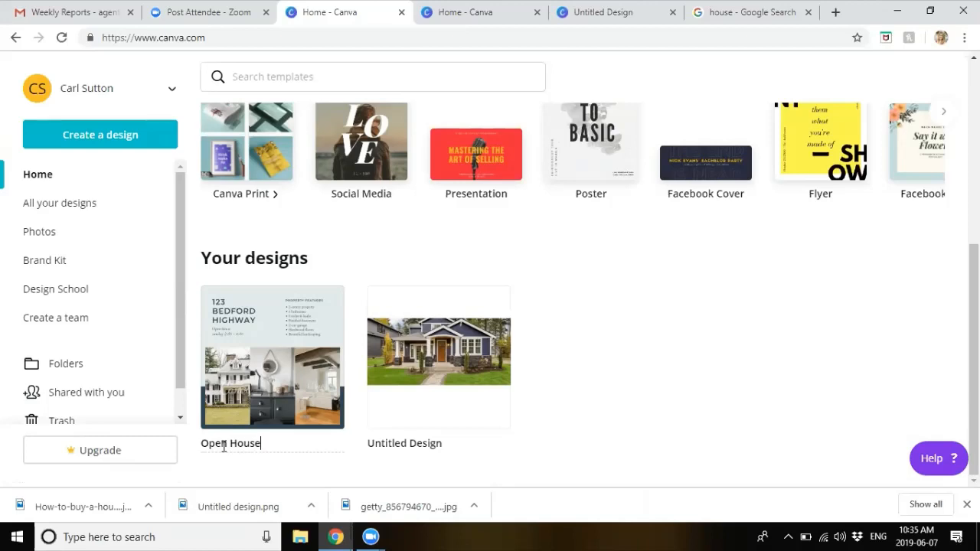
{"action": "left_click", "coordinate": [593, 378]}
Step: Start a new Flyer design from Create a design, then switch back to the Home tab
{"action": "scroll", "coordinate": [680, 352], "scroll_direction": "up", "scroll_amount": 3}
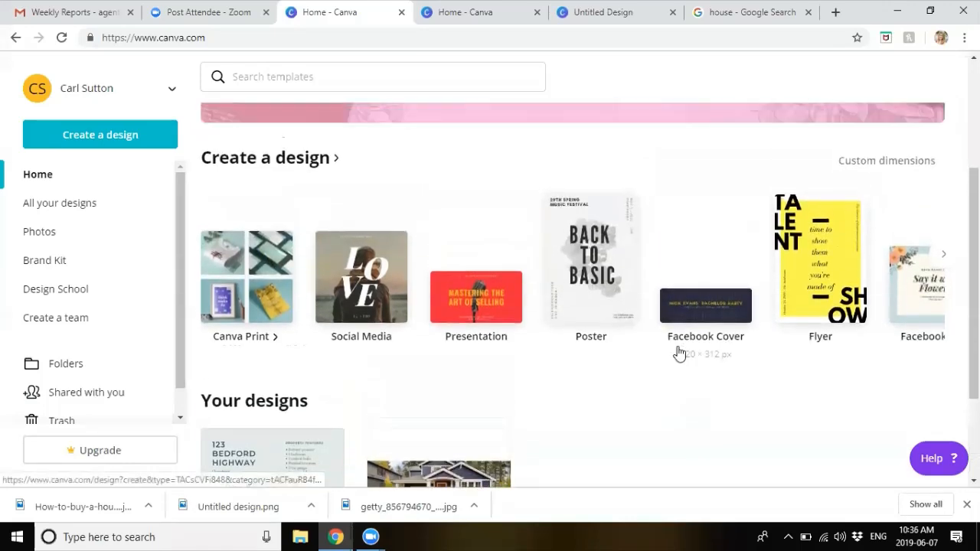
{"action": "scroll", "coordinate": [708, 276], "scroll_direction": "up", "scroll_amount": 1}
{"action": "scroll", "coordinate": [707, 273], "scroll_direction": "down", "scroll_amount": 2}
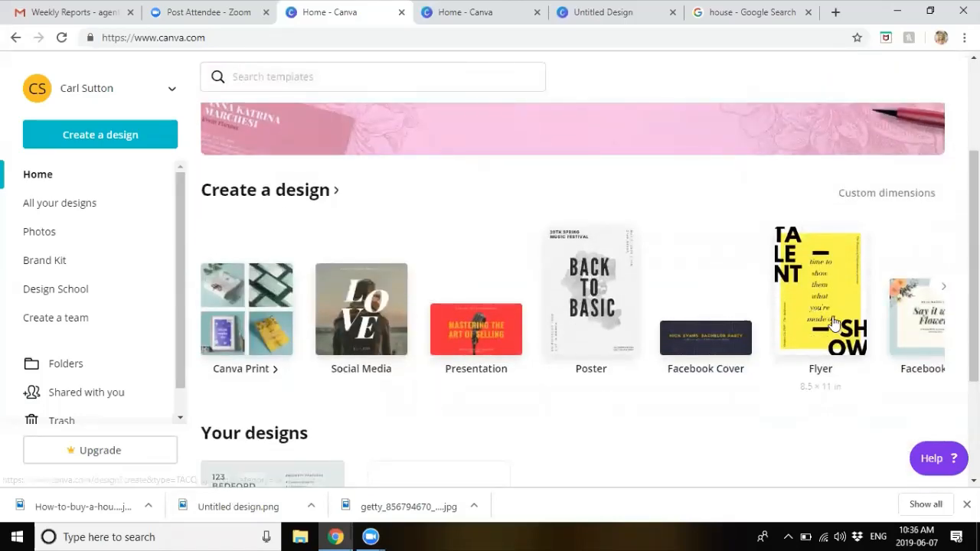
{"action": "left_click", "coordinate": [819, 288]}
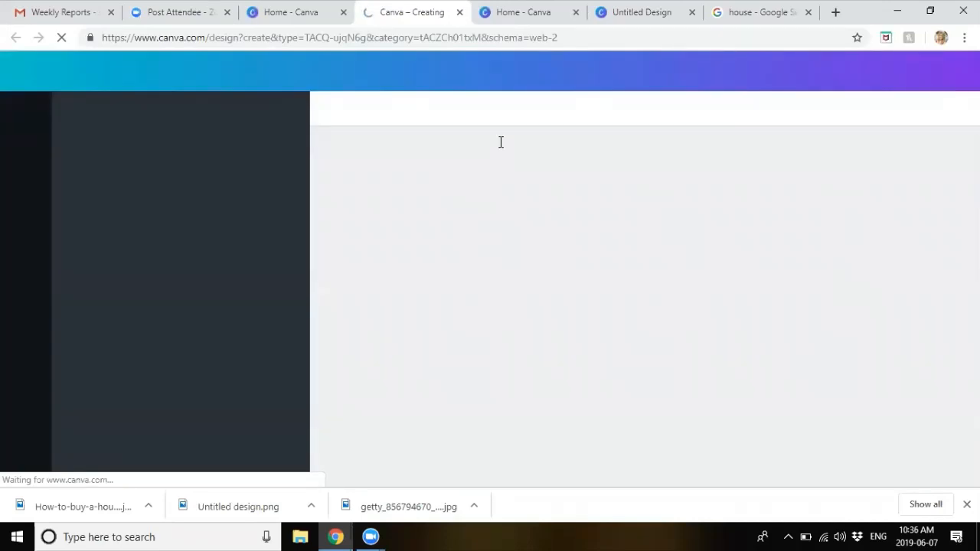
{"action": "left_click", "coordinate": [294, 12]}
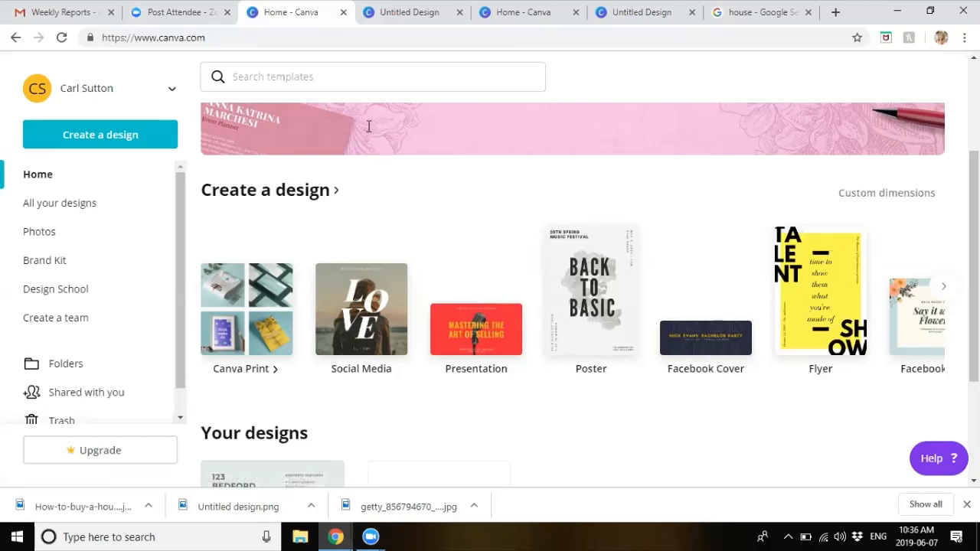
{"action": "left_click", "coordinate": [952, 288]}
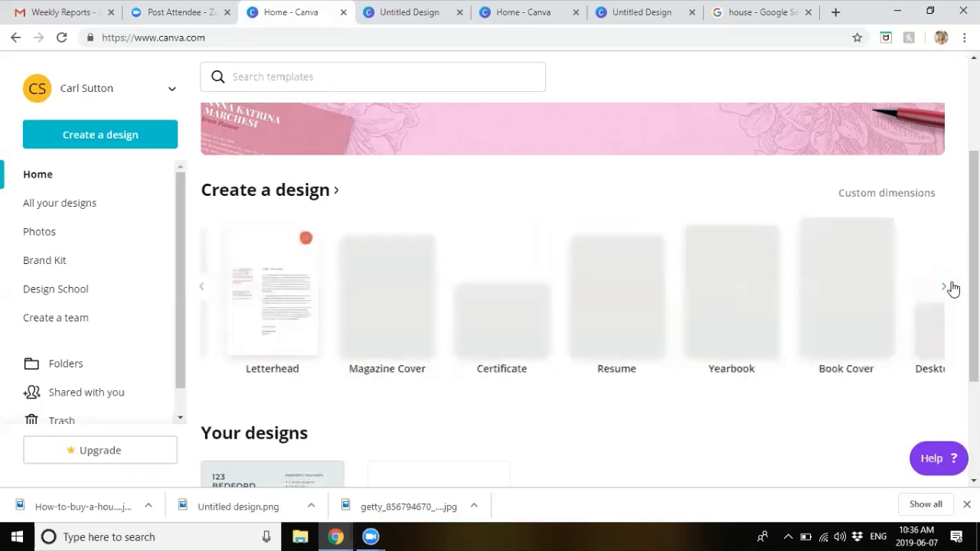
{"action": "left_click", "coordinate": [952, 288]}
{"action": "left_click", "coordinate": [952, 288]}
{"action": "left_click", "coordinate": [952, 288]}
{"action": "left_click", "coordinate": [952, 288]}
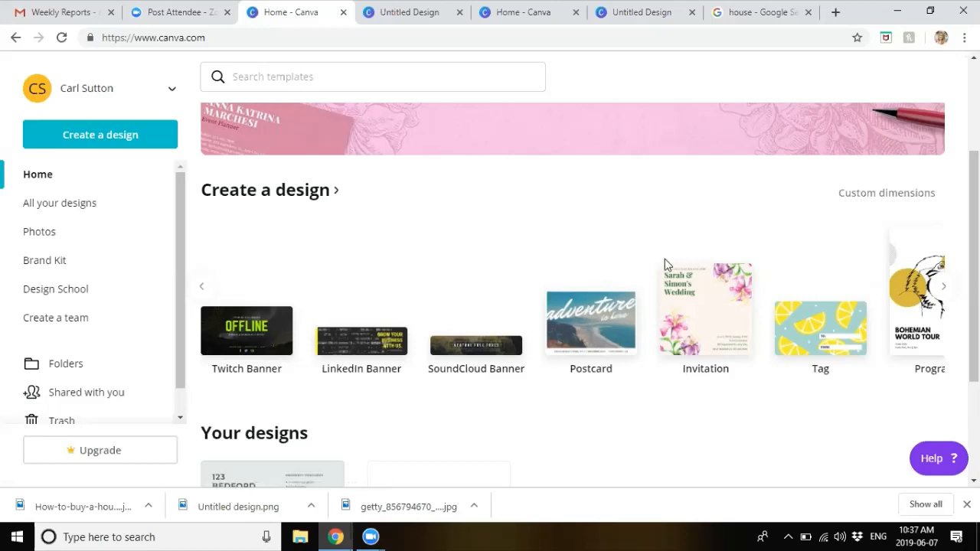
{"action": "scroll", "coordinate": [737, 180], "scroll_direction": "up", "scroll_amount": 2}
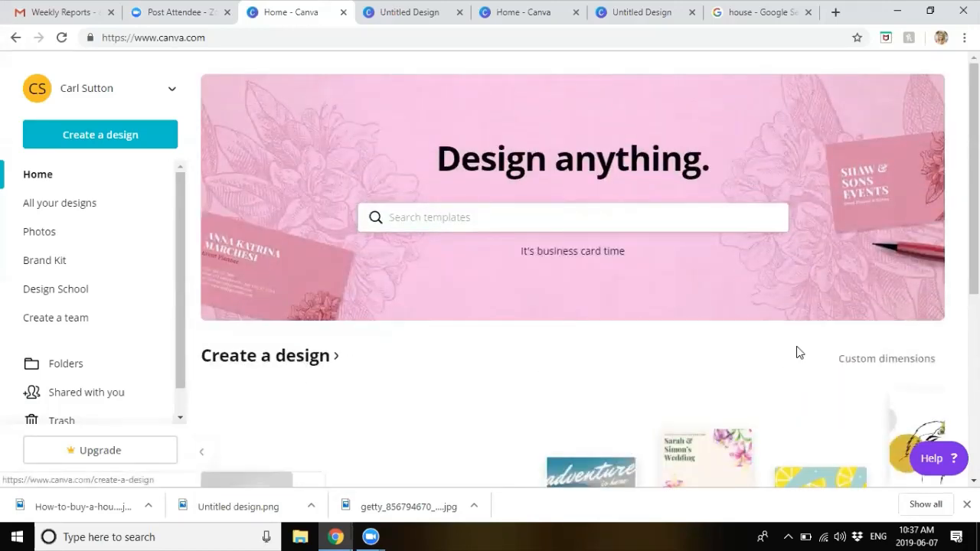
{"action": "left_click", "coordinate": [882, 367]}
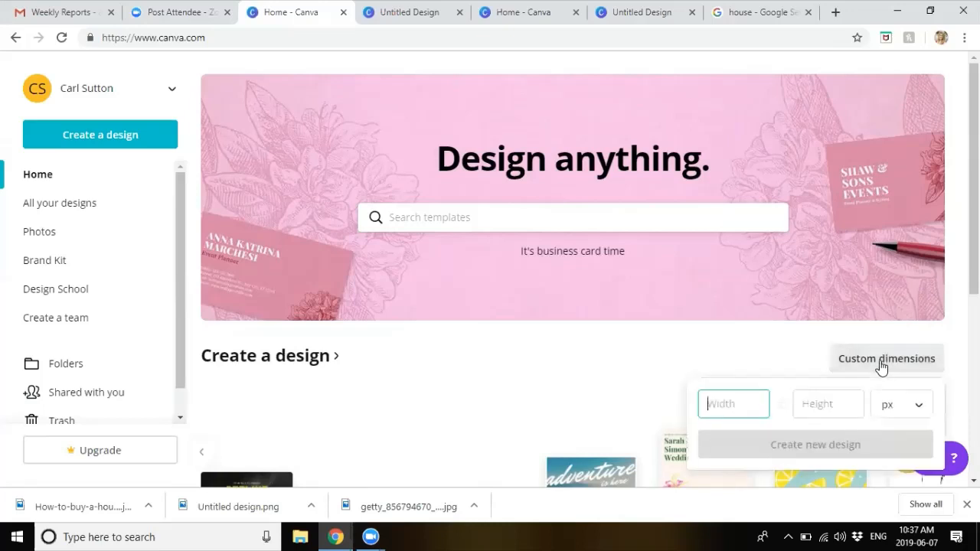
{"action": "left_click", "coordinate": [913, 410]}
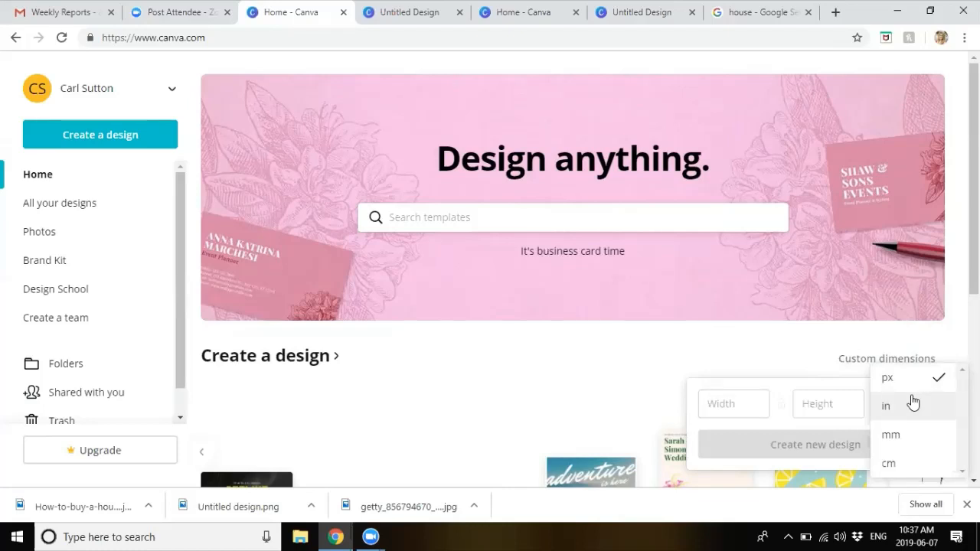
{"action": "left_click", "coordinate": [913, 405]}
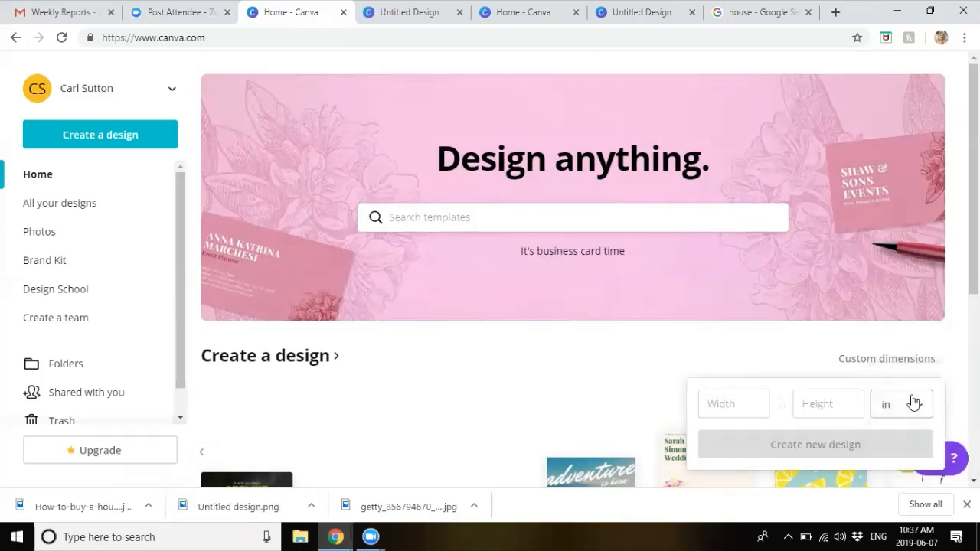
{"action": "left_click", "coordinate": [743, 412]}
{"action": "type", "text": "5.3"}
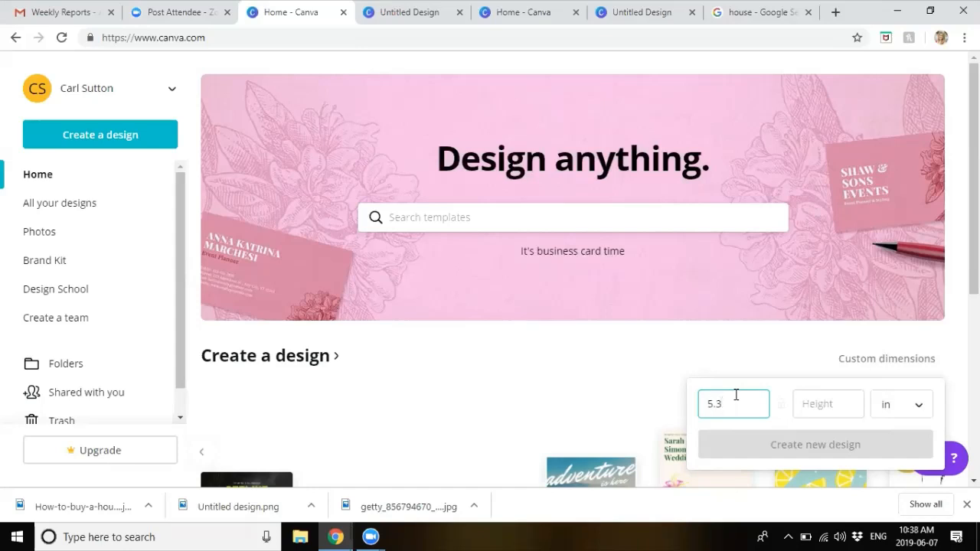
{"action": "key", "text": "Tab"}
{"action": "type", "text": "7."}
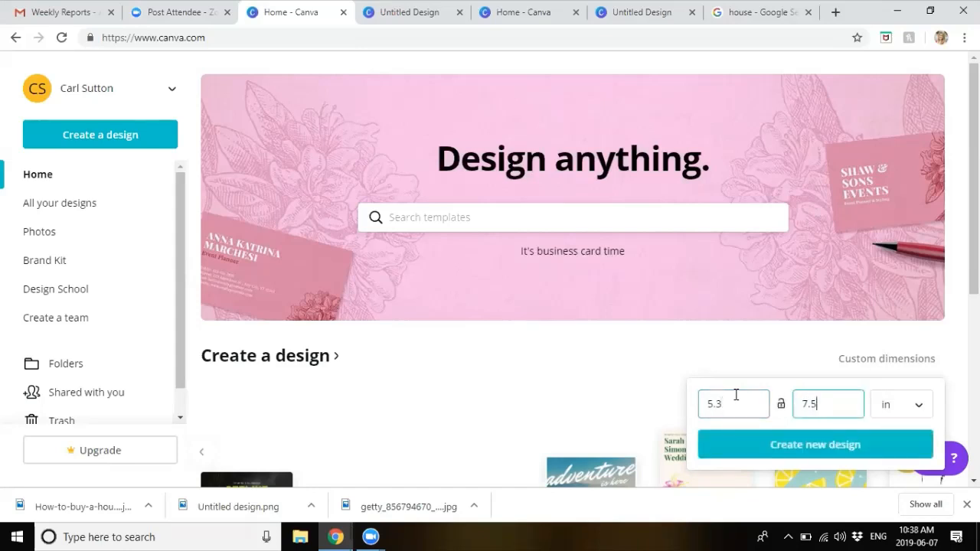
{"action": "type", "text": "5"}
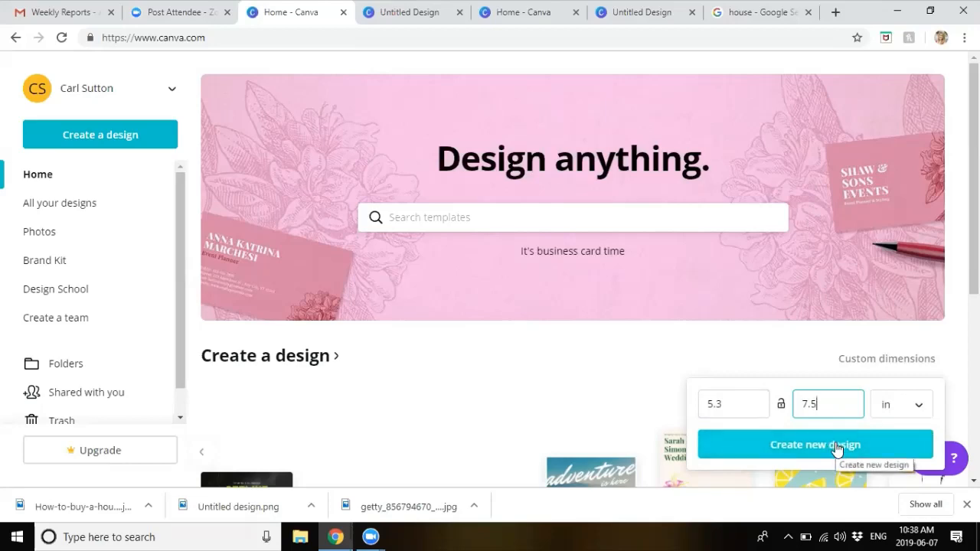
{"action": "right_click", "coordinate": [576, 394]}
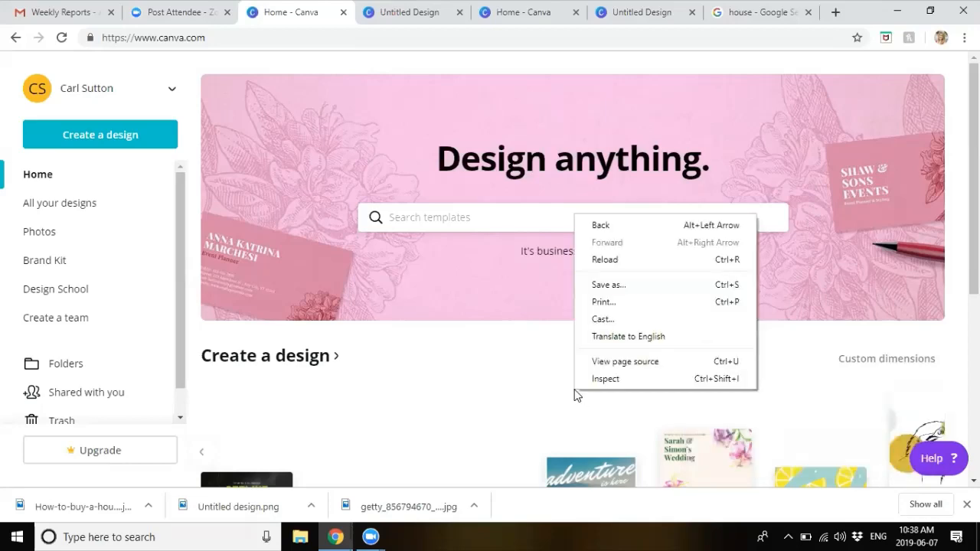
{"action": "left_click", "coordinate": [576, 395]}
{"action": "scroll", "coordinate": [576, 395], "scroll_direction": "down", "scroll_amount": 2}
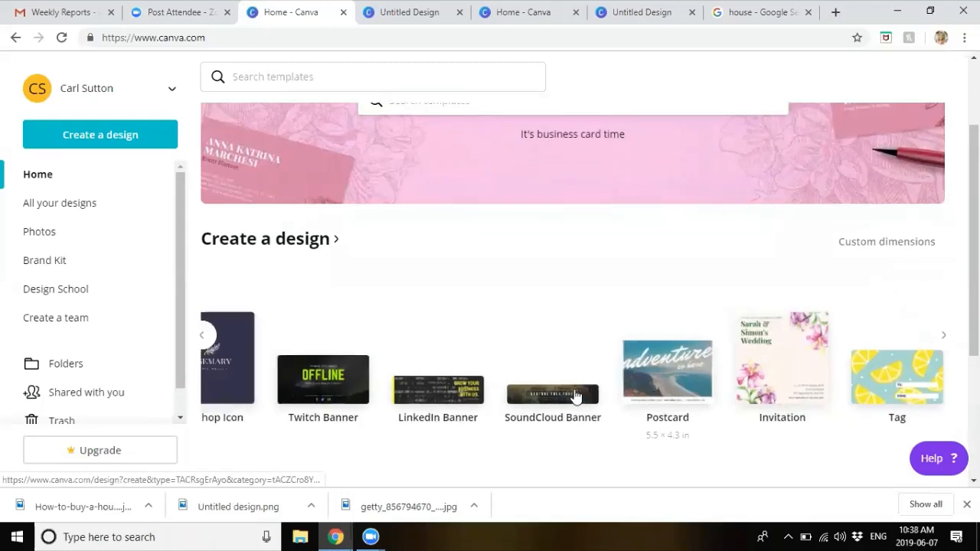
{"action": "scroll", "coordinate": [576, 395], "scroll_direction": "left", "scroll_amount": 2}
{"action": "left_click", "coordinate": [393, 83]}
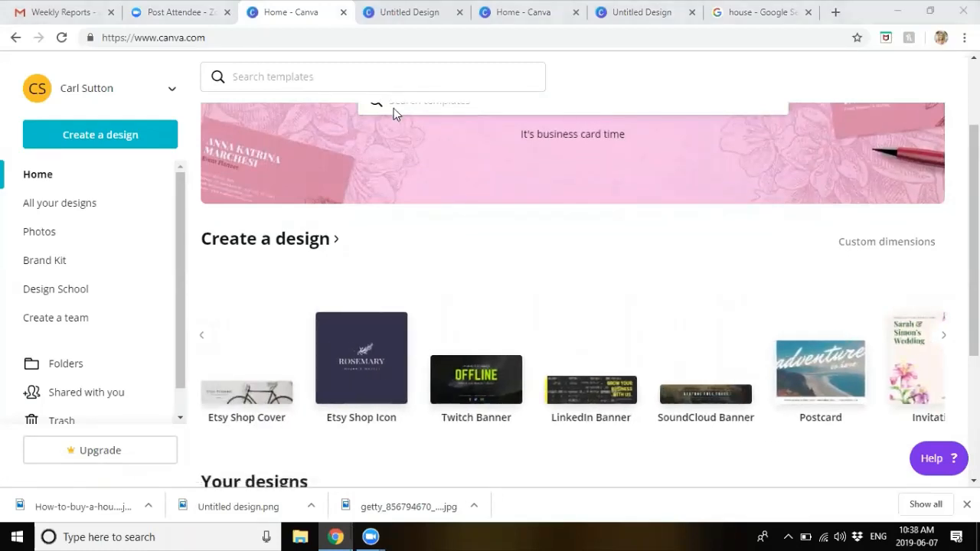
Step: Apply the For Sale pool template from the Real Estate Flyer templates to the new flyer
{"action": "left_click", "coordinate": [387, 12]}
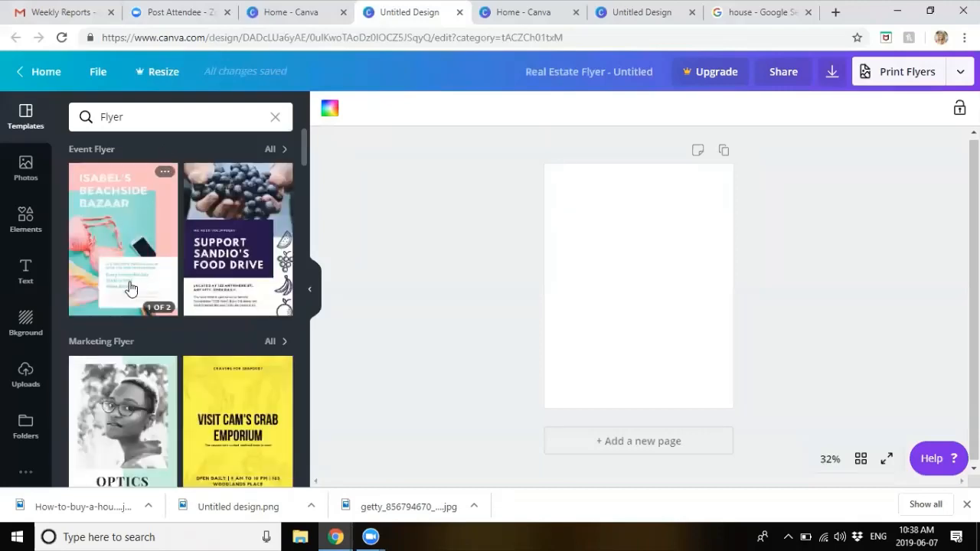
{"action": "scroll", "coordinate": [131, 288], "scroll_direction": "down", "scroll_amount": 1}
{"action": "scroll", "coordinate": [130, 286], "scroll_direction": "up", "scroll_amount": 1}
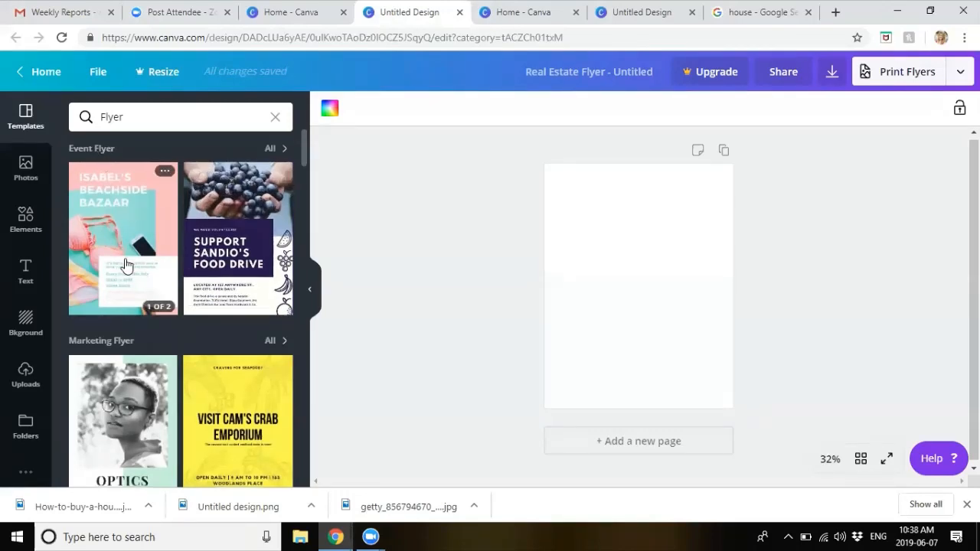
{"action": "scroll", "coordinate": [122, 264], "scroll_direction": "down", "scroll_amount": 1}
{"action": "scroll", "coordinate": [175, 350], "scroll_direction": "down", "scroll_amount": 5}
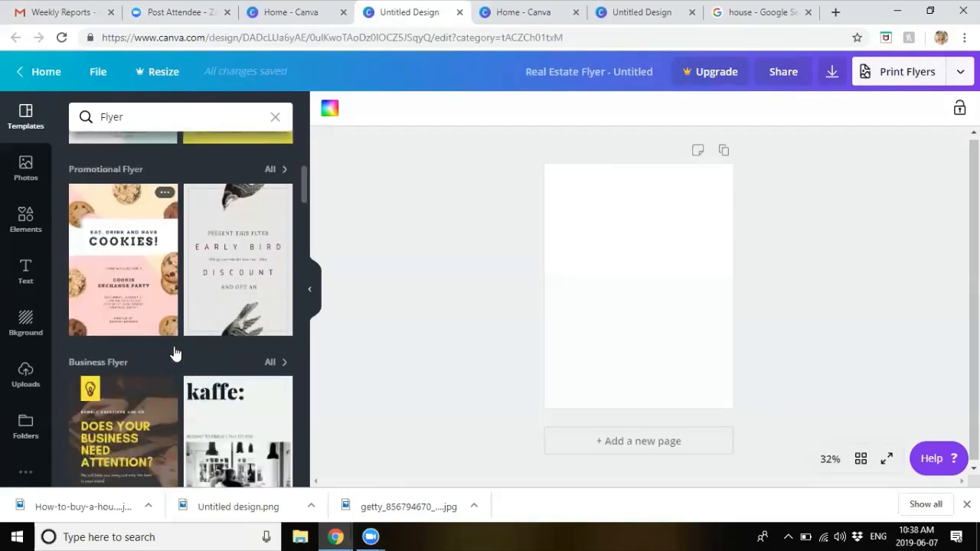
{"action": "scroll", "coordinate": [176, 350], "scroll_direction": "down", "scroll_amount": 7}
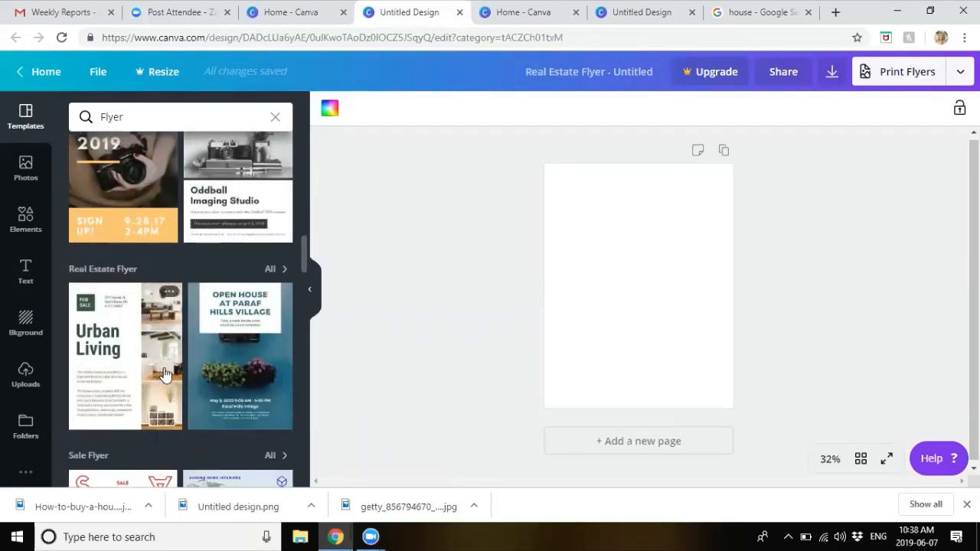
{"action": "left_click", "coordinate": [272, 270]}
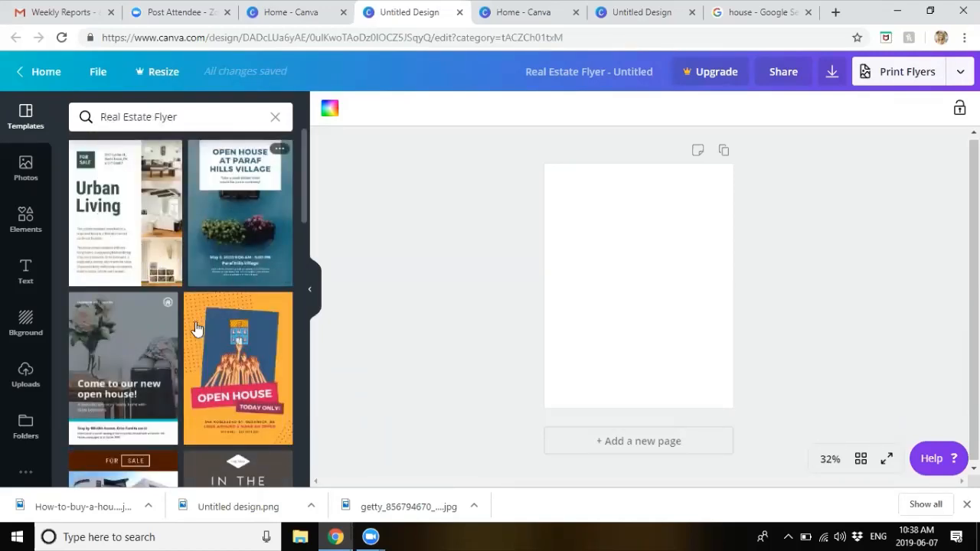
{"action": "scroll", "coordinate": [197, 329], "scroll_direction": "down", "scroll_amount": 4}
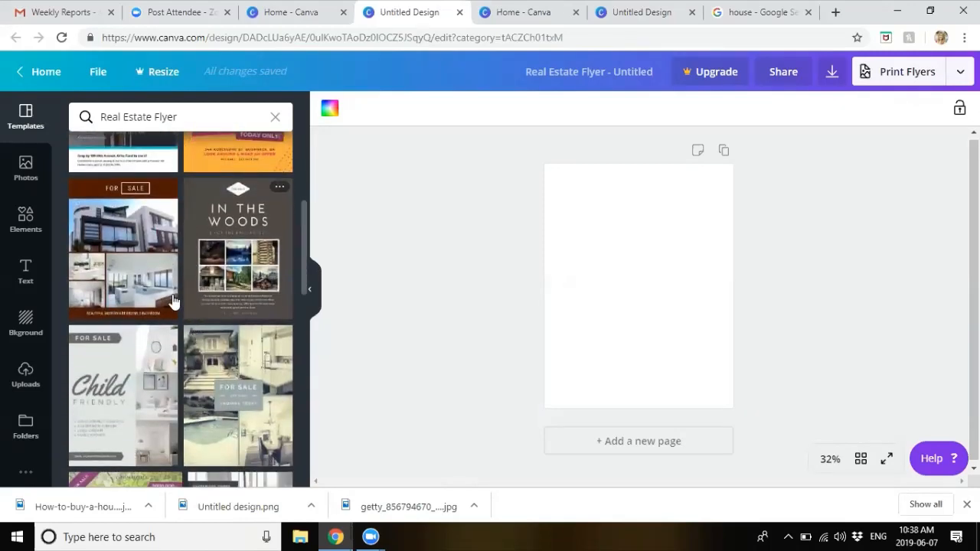
{"action": "scroll", "coordinate": [170, 314], "scroll_direction": "down", "scroll_amount": 3}
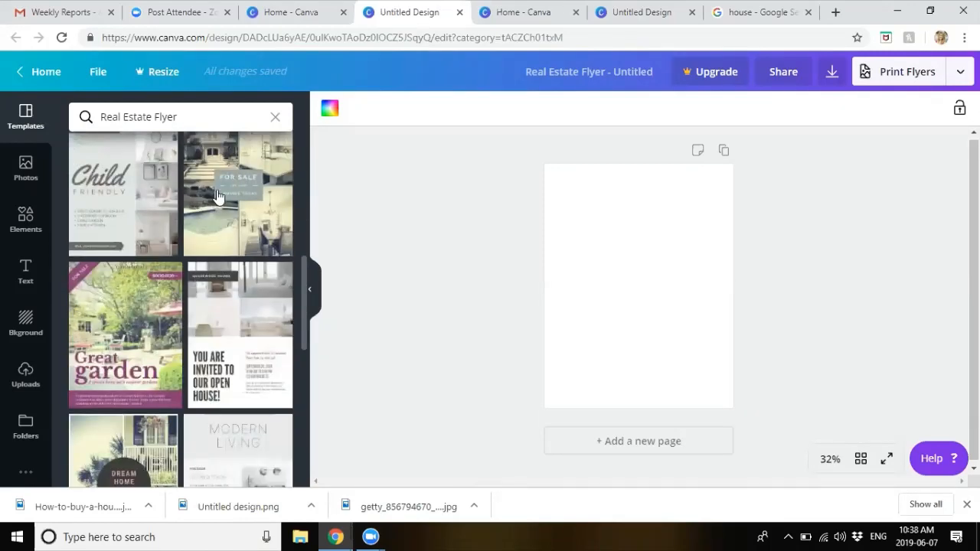
{"action": "left_click", "coordinate": [230, 192]}
Step: Replace it with the brown For Sale template
{"action": "left_click", "coordinate": [668, 301]}
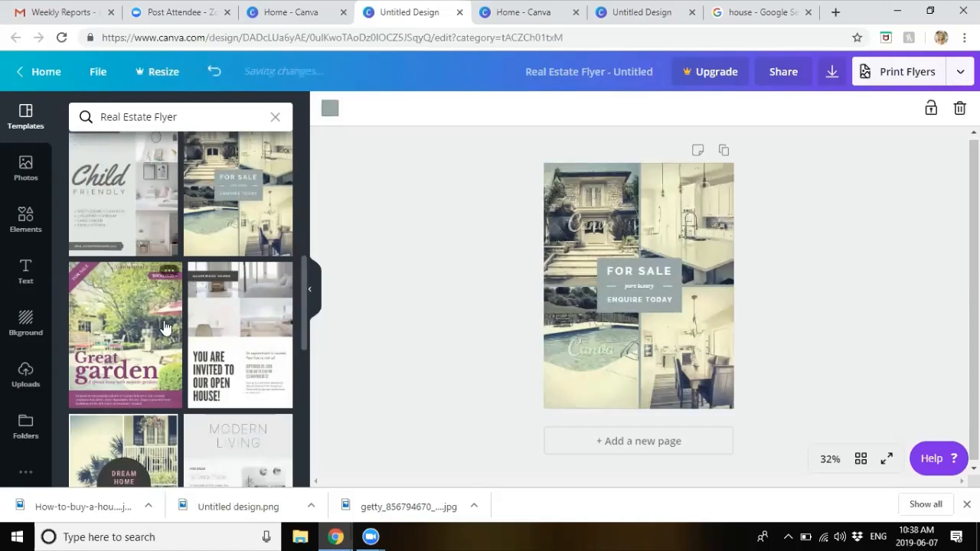
{"action": "scroll", "coordinate": [164, 328], "scroll_direction": "down", "scroll_amount": 4}
{"action": "scroll", "coordinate": [164, 327], "scroll_direction": "down", "scroll_amount": 5}
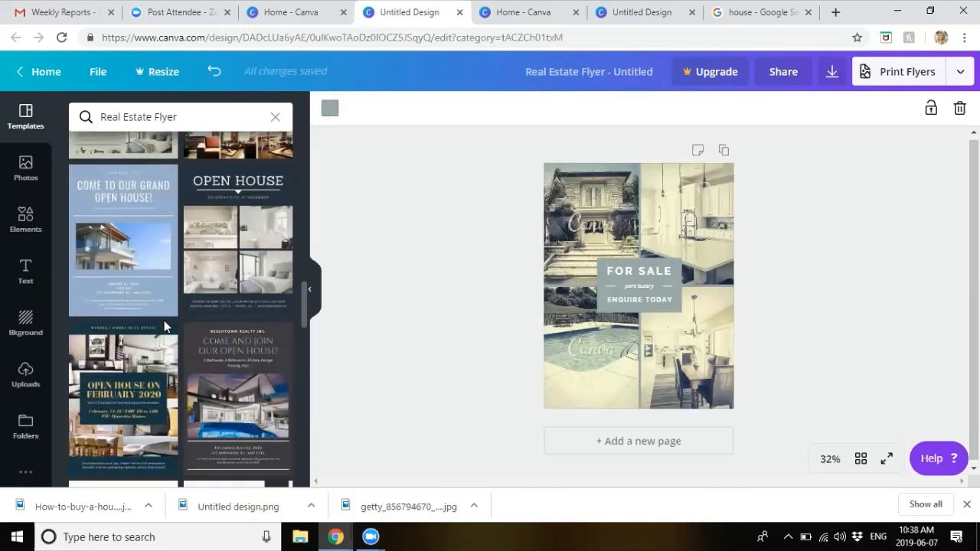
{"action": "scroll", "coordinate": [163, 327], "scroll_direction": "up", "scroll_amount": 6}
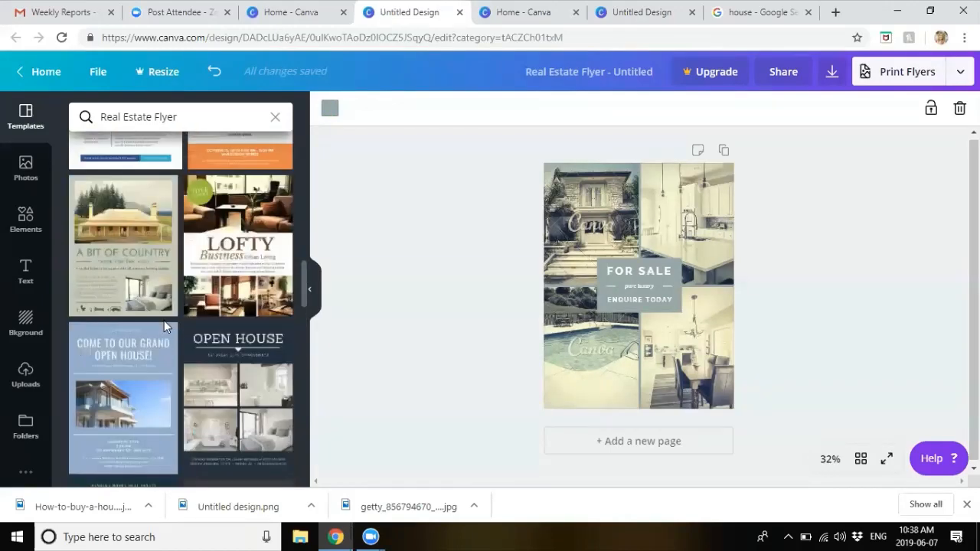
{"action": "scroll", "coordinate": [164, 327], "scroll_direction": "up", "scroll_amount": 5}
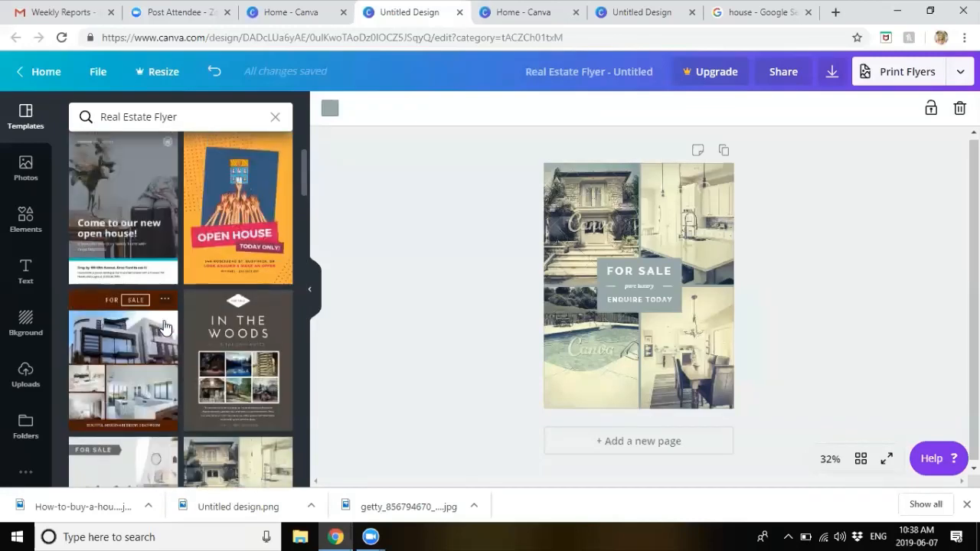
{"action": "left_click", "coordinate": [138, 368]}
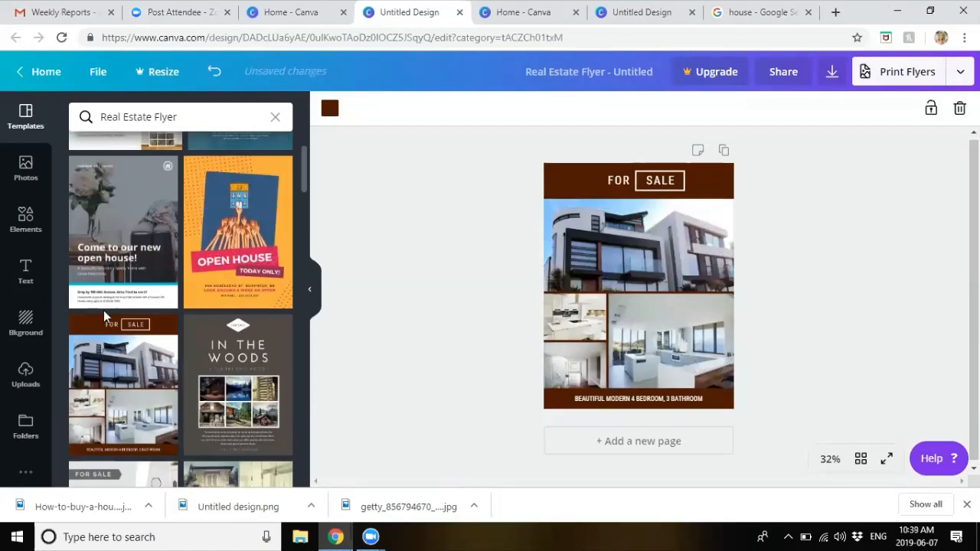
Step: Apply the open-house page of the White and Gray Simple Photo Grid Real Estate Flyer
{"action": "scroll", "coordinate": [104, 310], "scroll_direction": "down", "scroll_amount": 6}
{"action": "scroll", "coordinate": [148, 306], "scroll_direction": "down", "scroll_amount": 1}
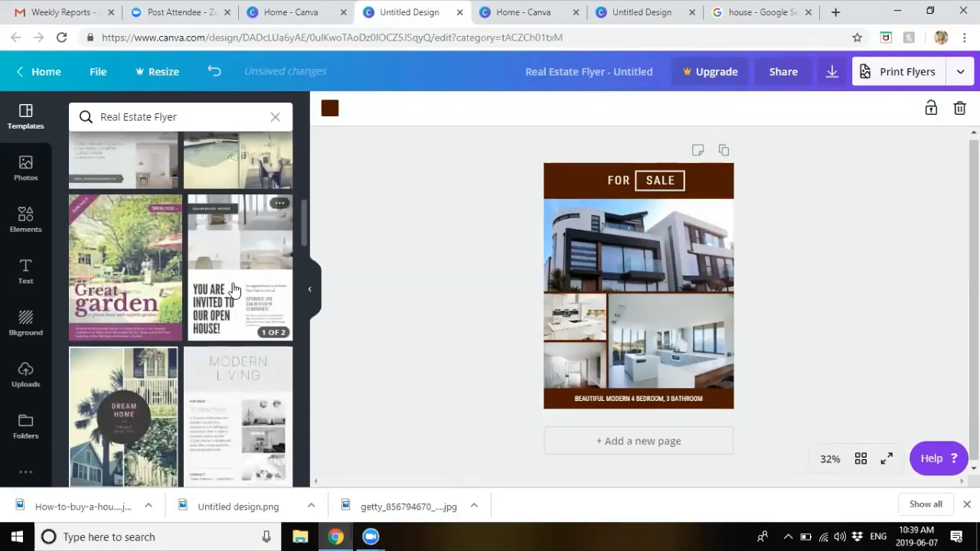
{"action": "left_click", "coordinate": [274, 332]}
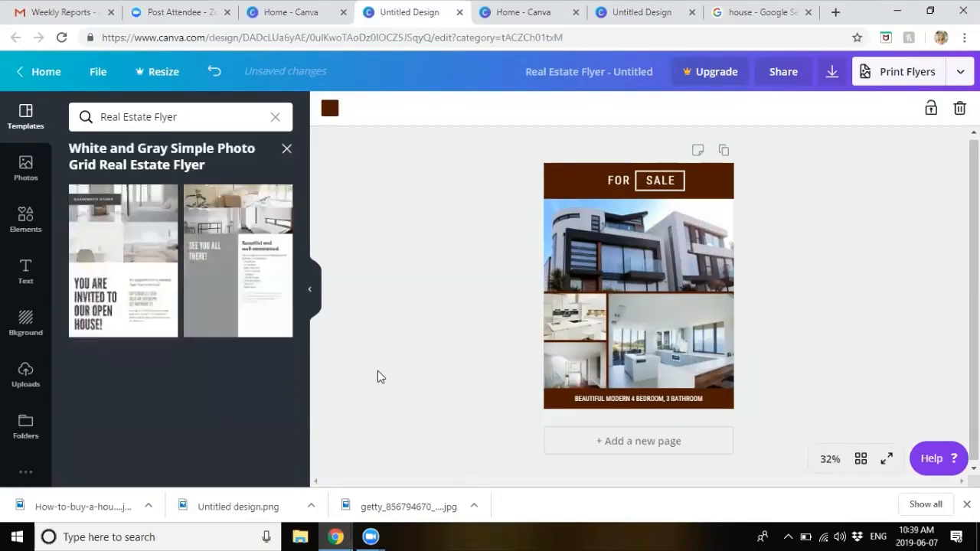
{"action": "left_click", "coordinate": [124, 259]}
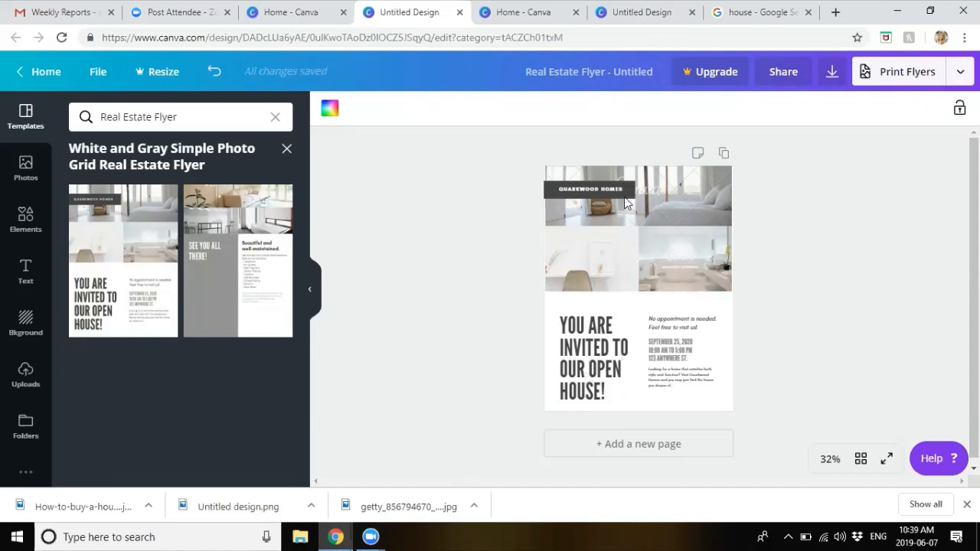
Step: Replace the open-house heading with 'JUST LISTED', putting JUST and LISTED on separate lines
{"action": "left_click", "coordinate": [590, 383]}
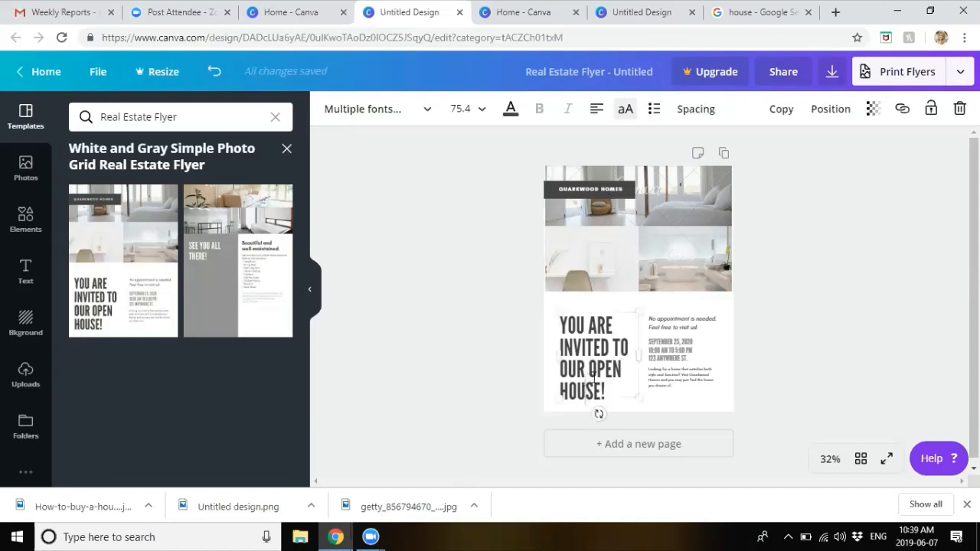
{"action": "left_click_drag", "start_coordinate": [607, 382], "coordinate": [556, 327]}
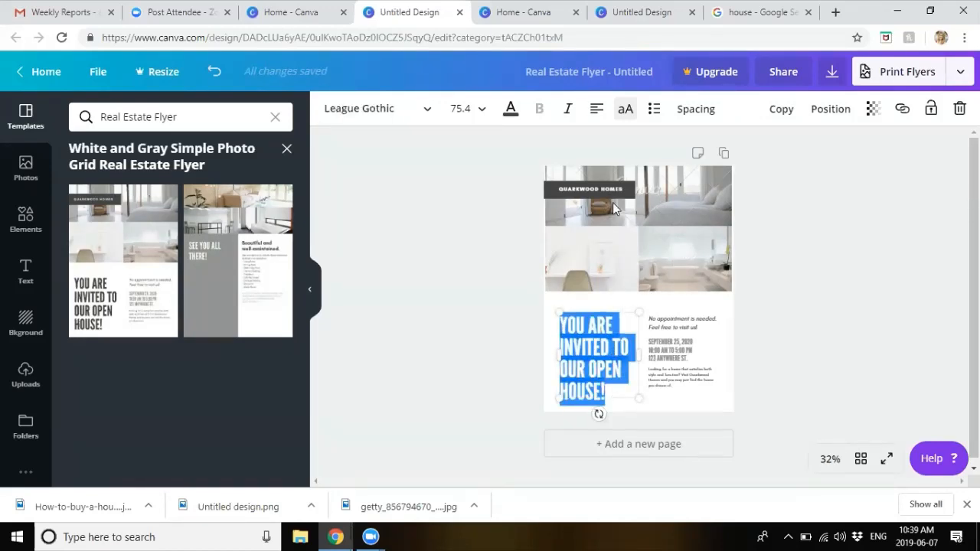
{"action": "left_click", "coordinate": [613, 387]}
{"action": "left_click_drag", "start_coordinate": [613, 390], "coordinate": [563, 345]}
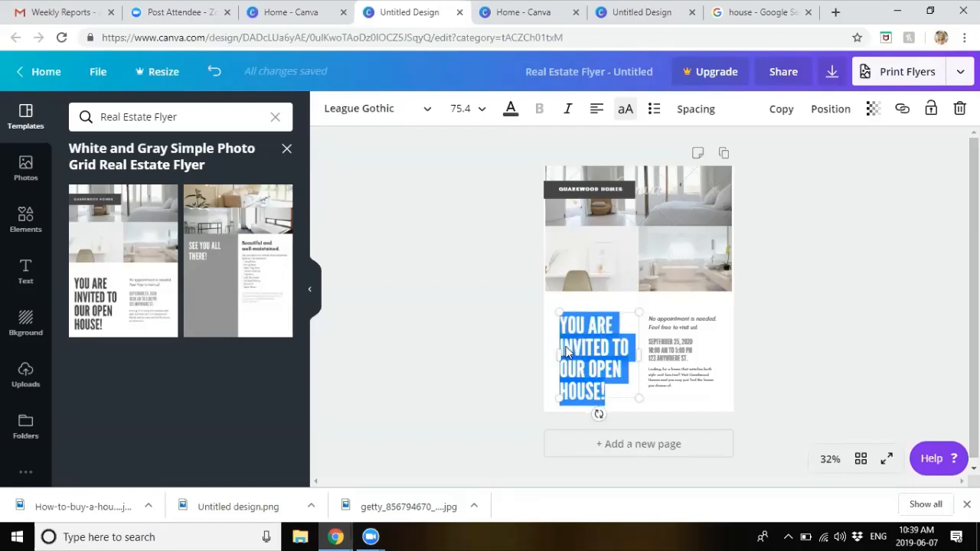
{"action": "left_click", "coordinate": [583, 351]}
{"action": "left_click_drag", "start_coordinate": [605, 390], "coordinate": [562, 308]}
{"action": "type", "text": "JUST"}
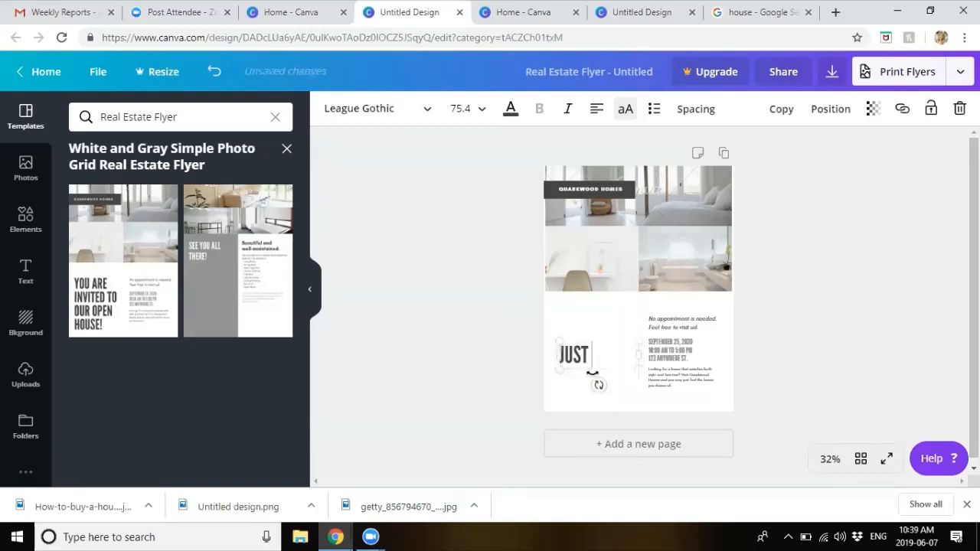
{"action": "type", "text": " LISTED"}
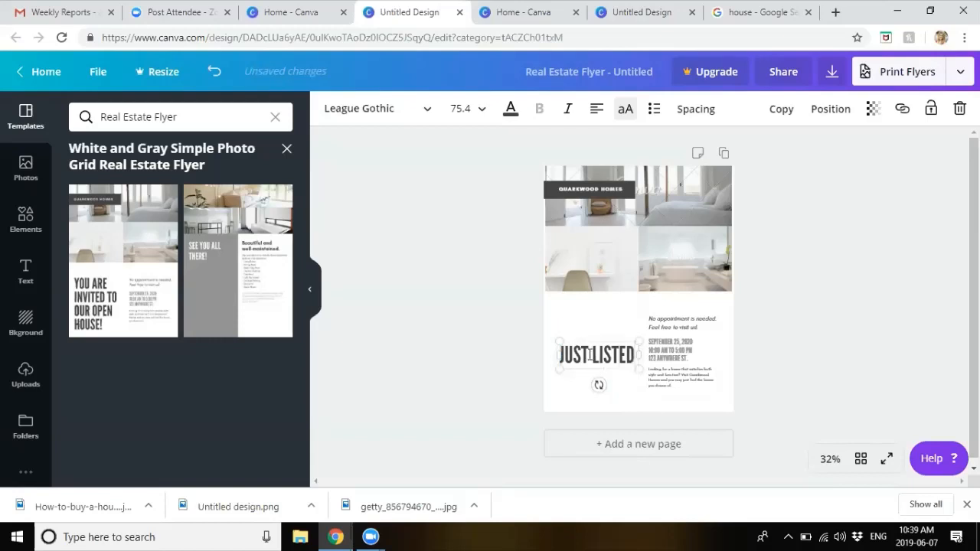
{"action": "left_click", "coordinate": [592, 355]}
{"action": "key", "text": "Return"}
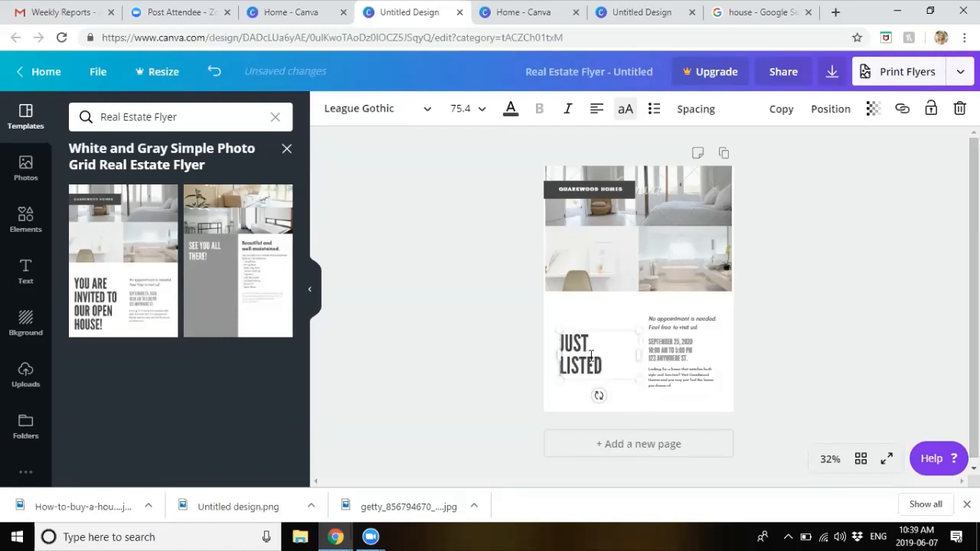
{"action": "key", "text": "Delete"}
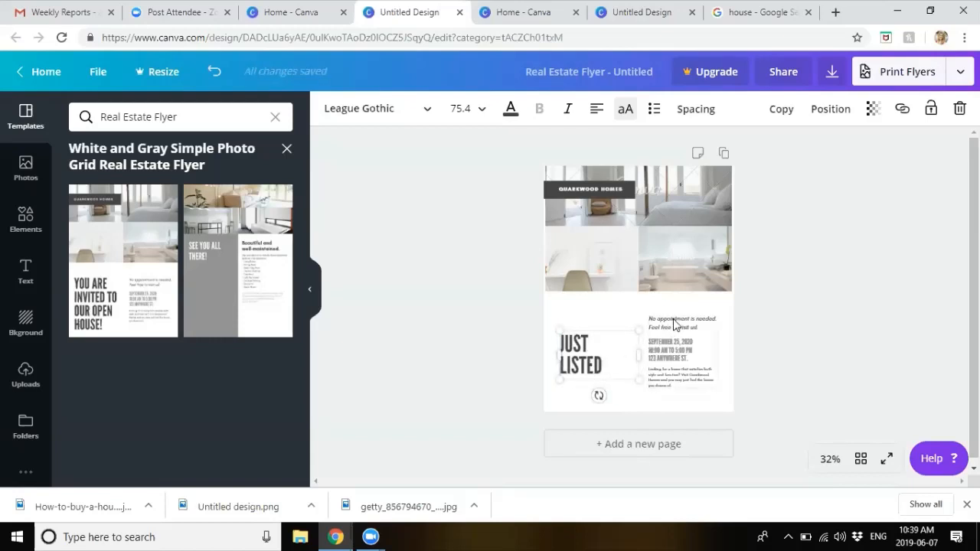
{"action": "left_click", "coordinate": [674, 324]}
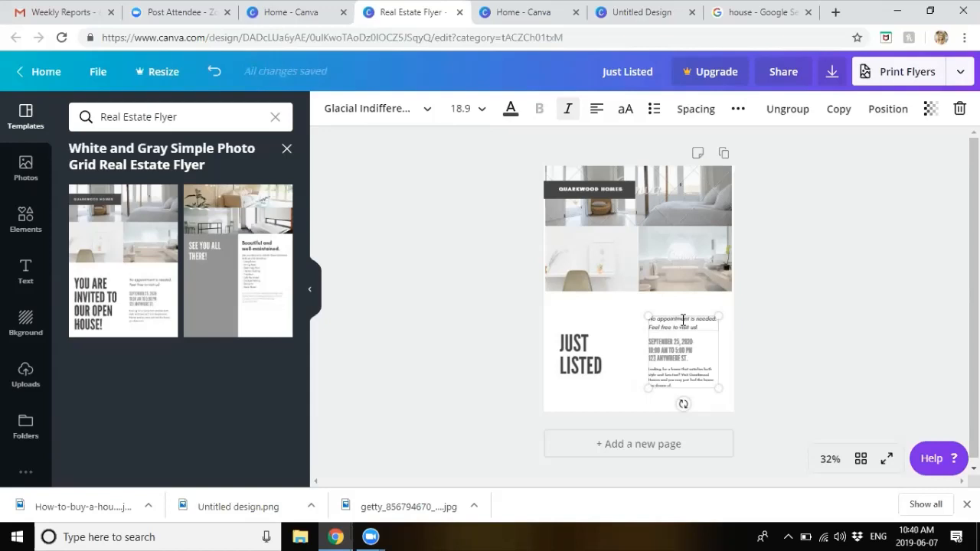
Step: Delete the three sample photos from the grid and bring up the uploaded house photos
{"action": "left_click", "coordinate": [589, 204]}
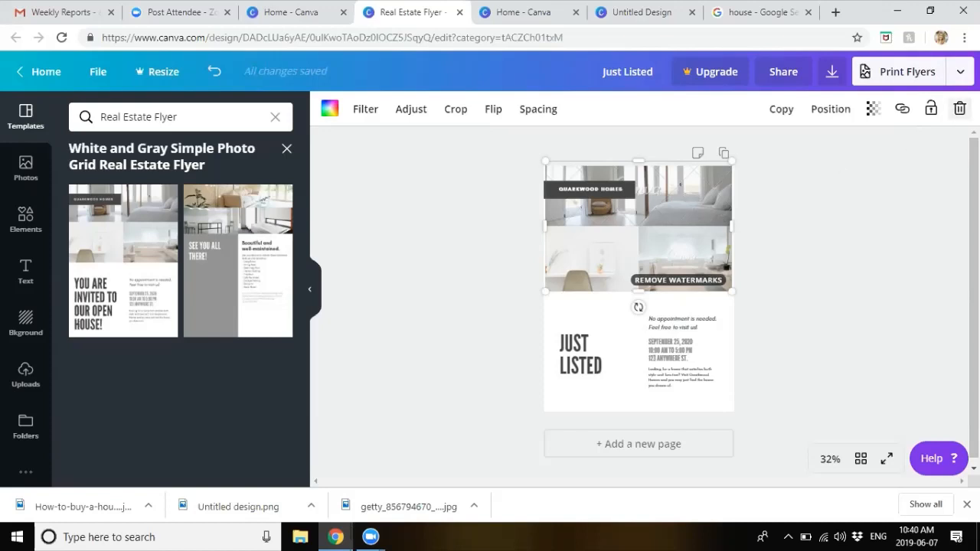
{"action": "left_click", "coordinate": [959, 109]}
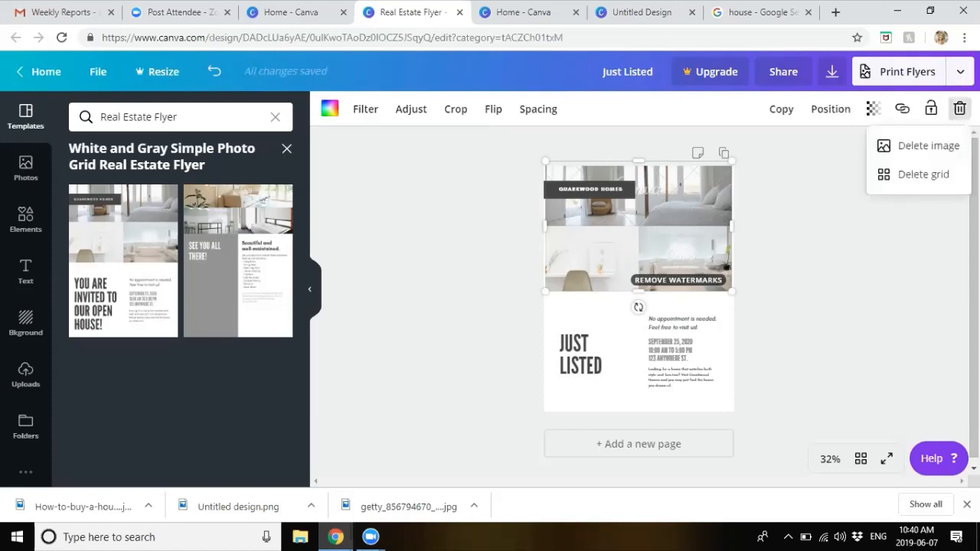
{"action": "left_click", "coordinate": [923, 153]}
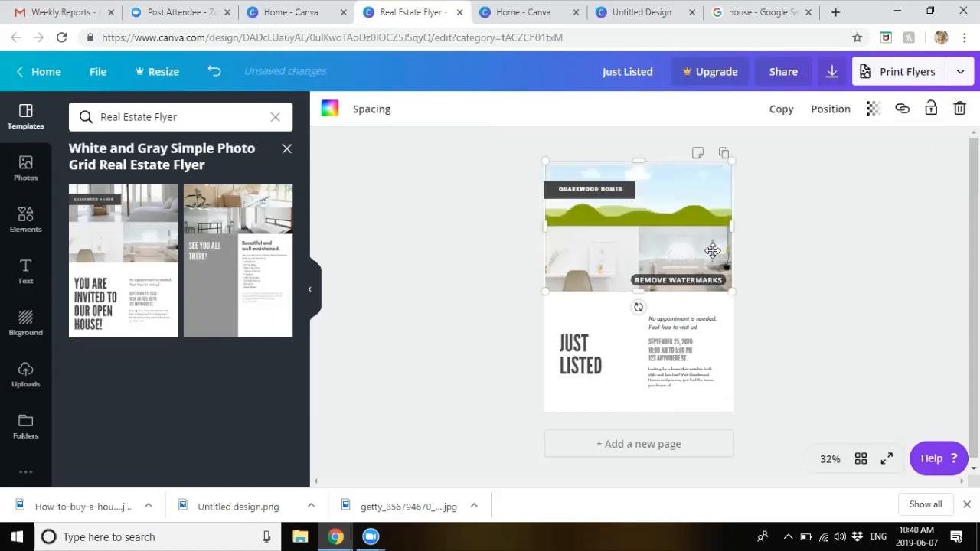
{"action": "left_click", "coordinate": [959, 111]}
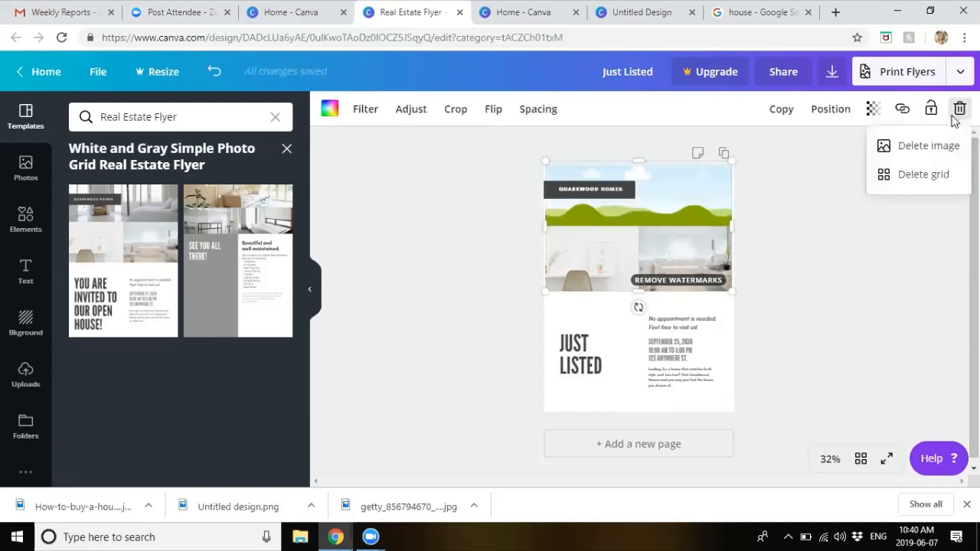
{"action": "left_click", "coordinate": [618, 261]}
{"action": "left_click", "coordinate": [960, 109]}
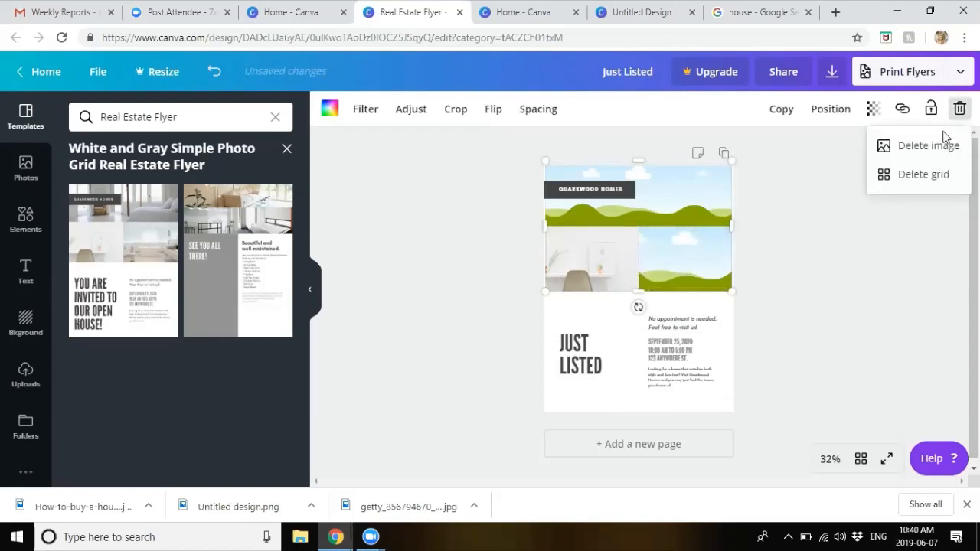
{"action": "left_click", "coordinate": [919, 145]}
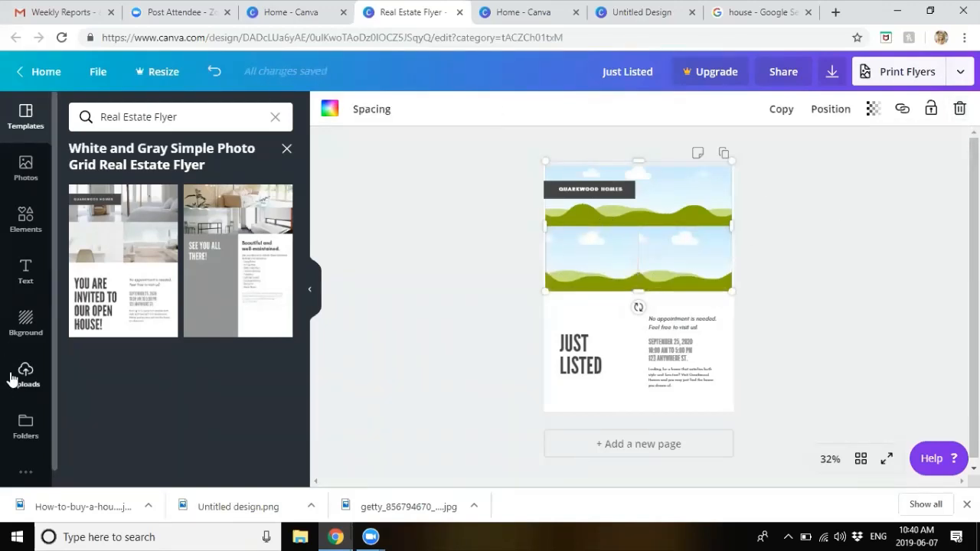
{"action": "left_click", "coordinate": [20, 374]}
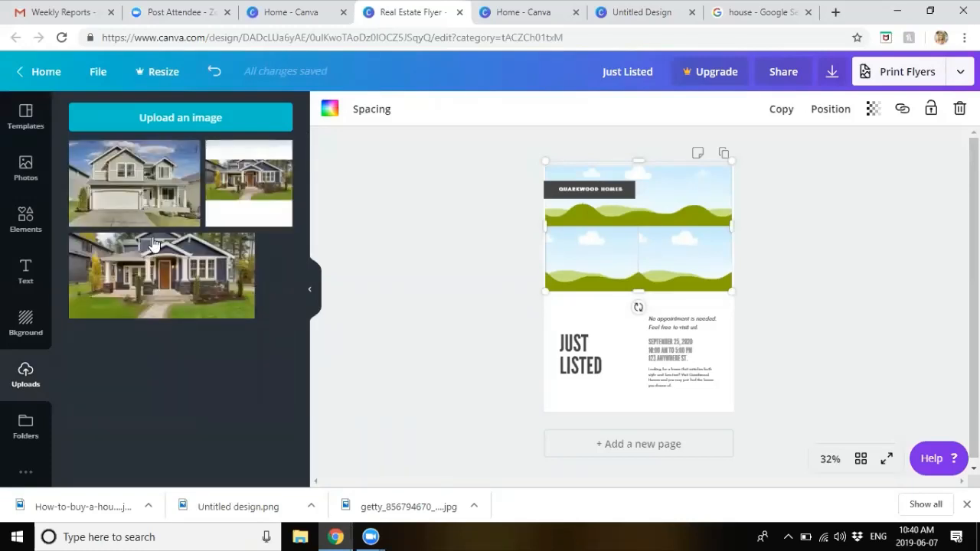
Step: Place the blue house photo in the top grid cell and shift it down within its frame
{"action": "left_click_drag", "start_coordinate": [153, 244], "coordinate": [578, 209]}
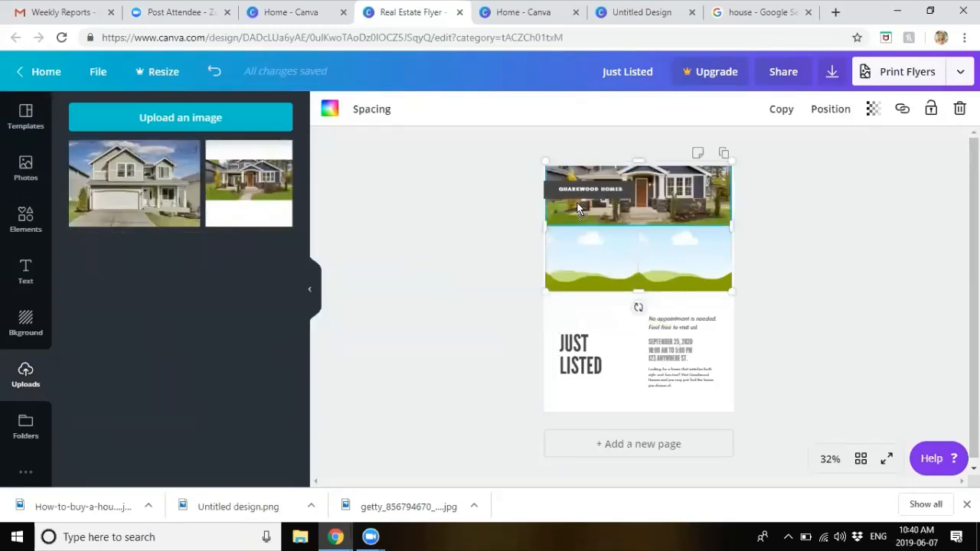
{"action": "double_click", "coordinate": [660, 181]}
{"action": "left_click_drag", "start_coordinate": [661, 180], "coordinate": [661, 192]}
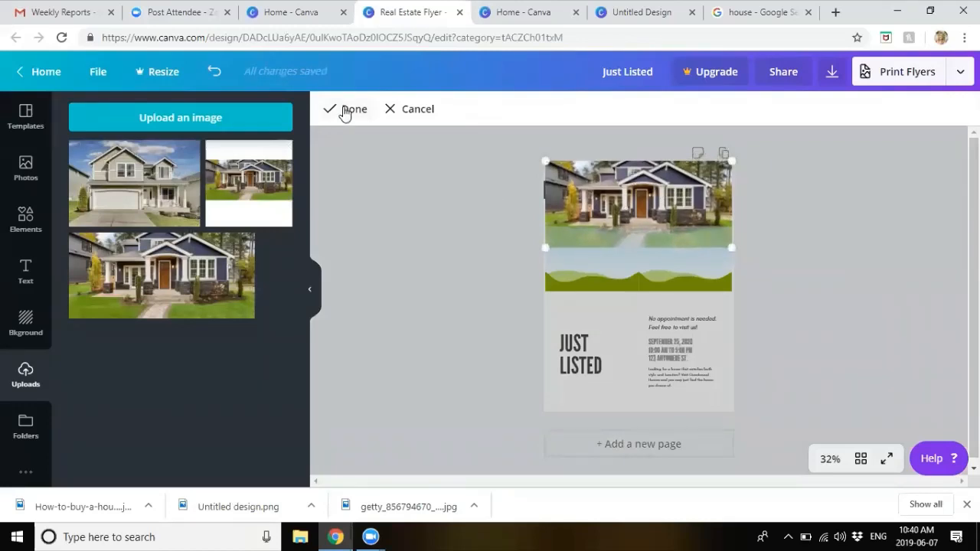
{"action": "left_click", "coordinate": [346, 108]}
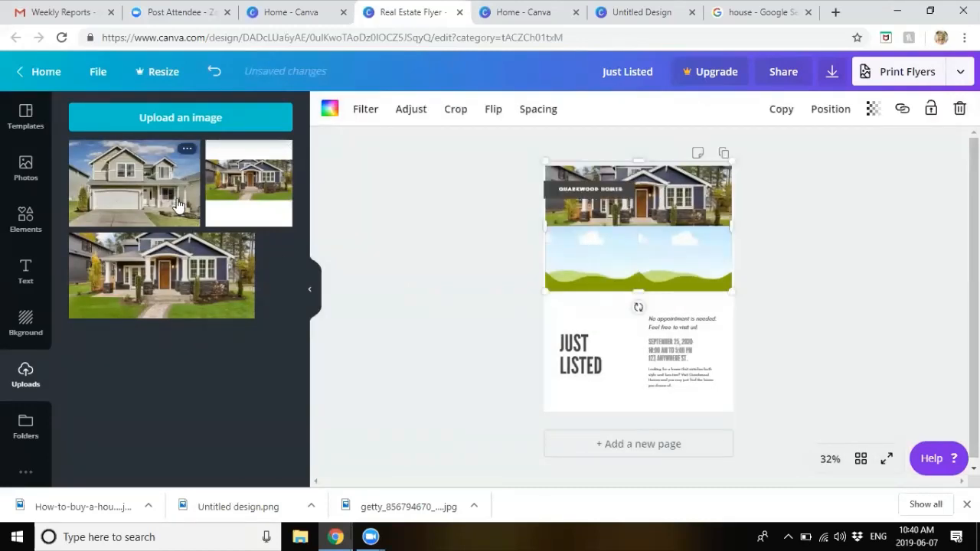
Step: Fill the lower cells with the white garage house and small house, enlarging the latter to fill
{"action": "left_click_drag", "start_coordinate": [180, 209], "coordinate": [575, 282]}
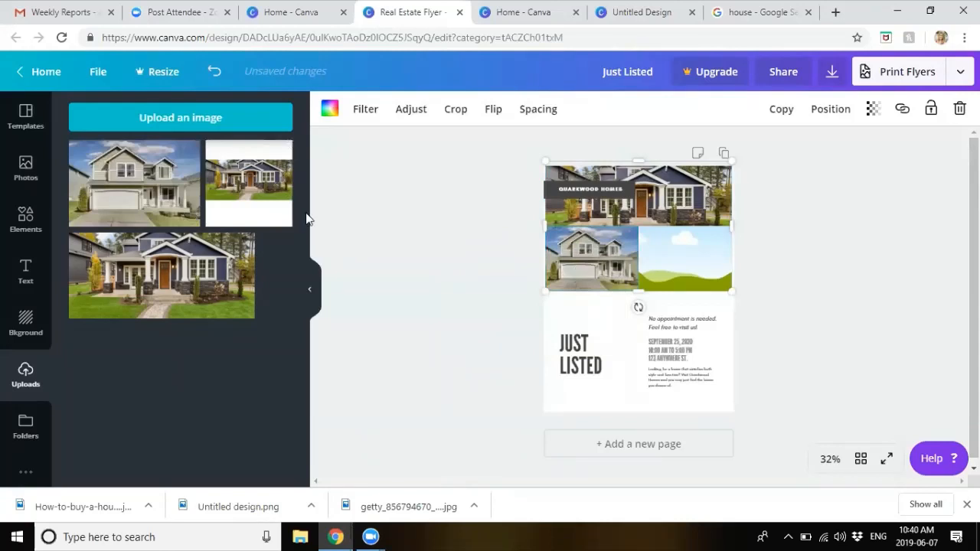
{"action": "left_click_drag", "start_coordinate": [233, 195], "coordinate": [700, 255]}
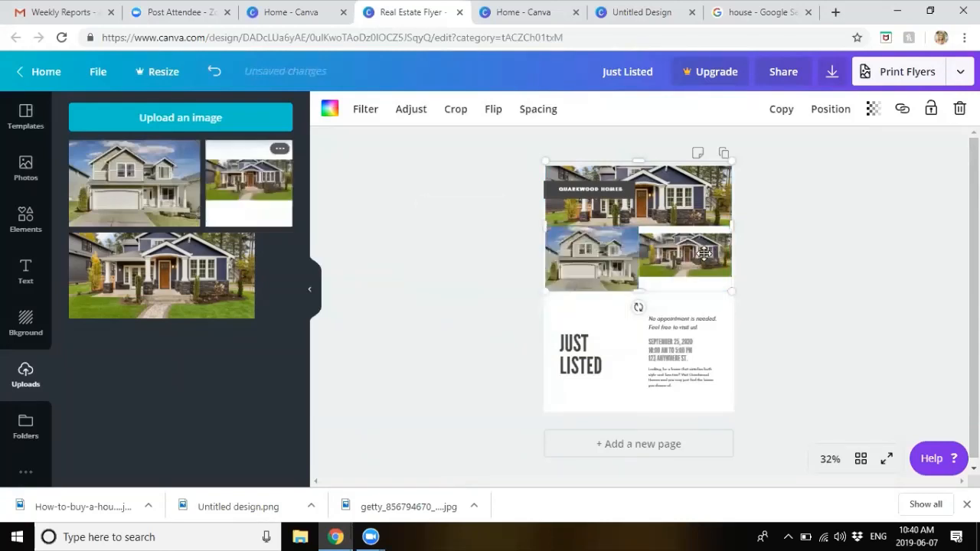
{"action": "double_click", "coordinate": [706, 259]}
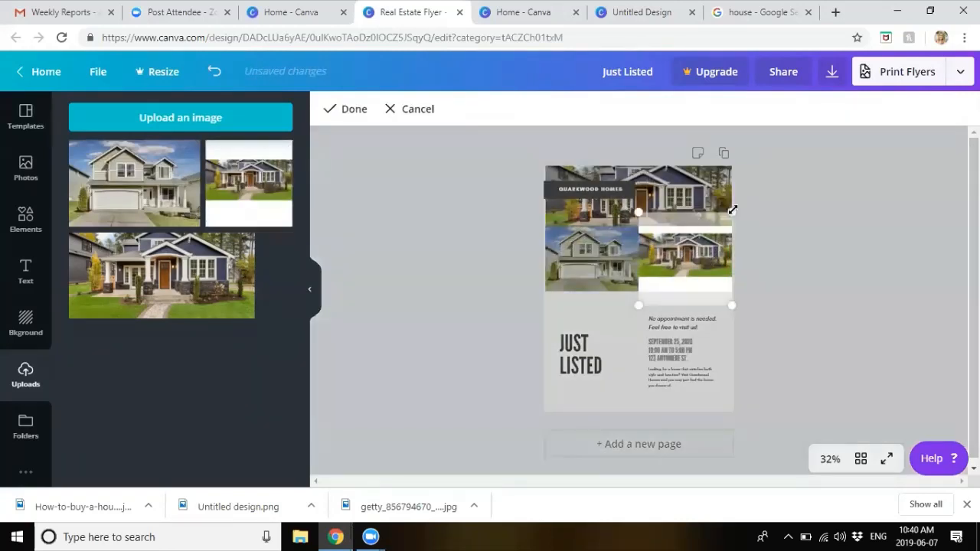
{"action": "left_click_drag", "start_coordinate": [734, 207], "coordinate": [760, 185]}
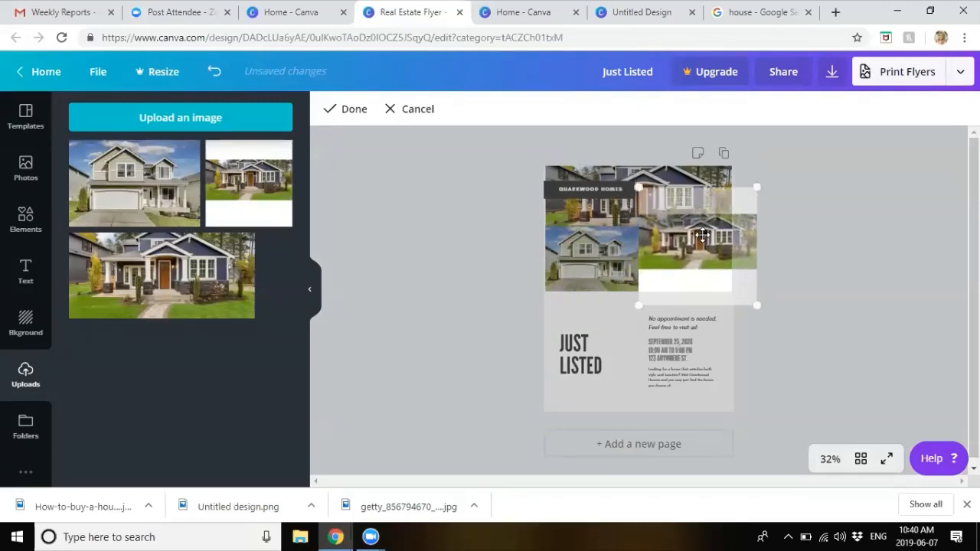
{"action": "left_click_drag", "start_coordinate": [701, 235], "coordinate": [678, 255]}
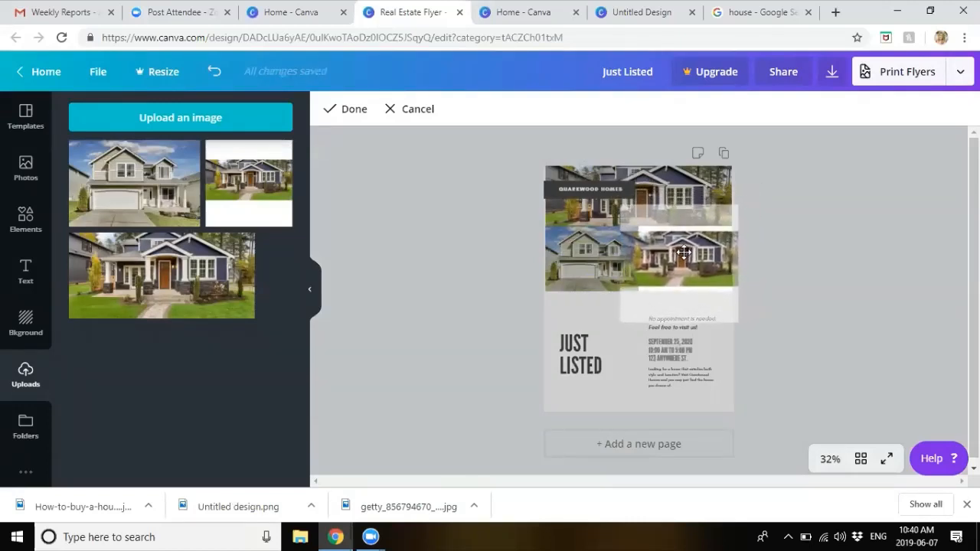
{"action": "left_click_drag", "start_coordinate": [737, 202], "coordinate": [743, 197]}
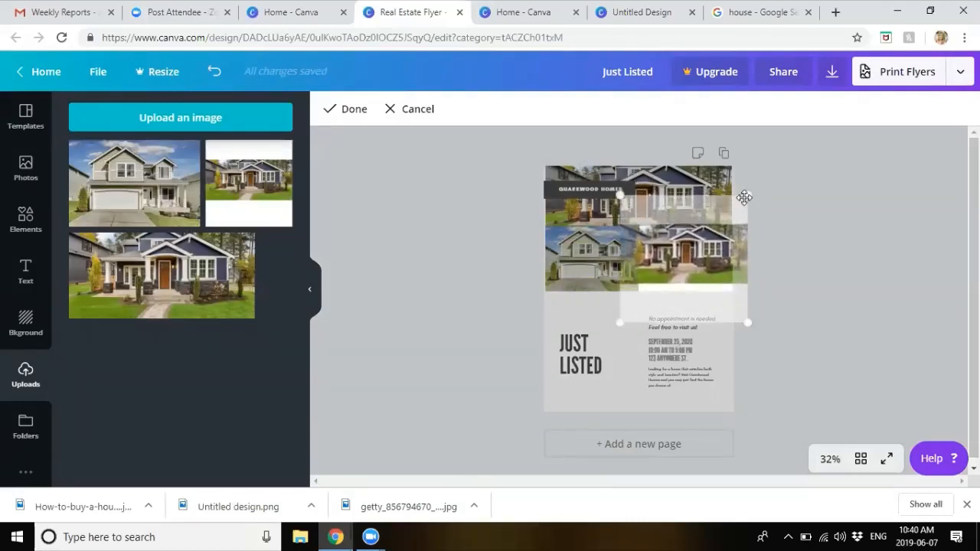
{"action": "left_click_drag", "start_coordinate": [699, 234], "coordinate": [699, 249]}
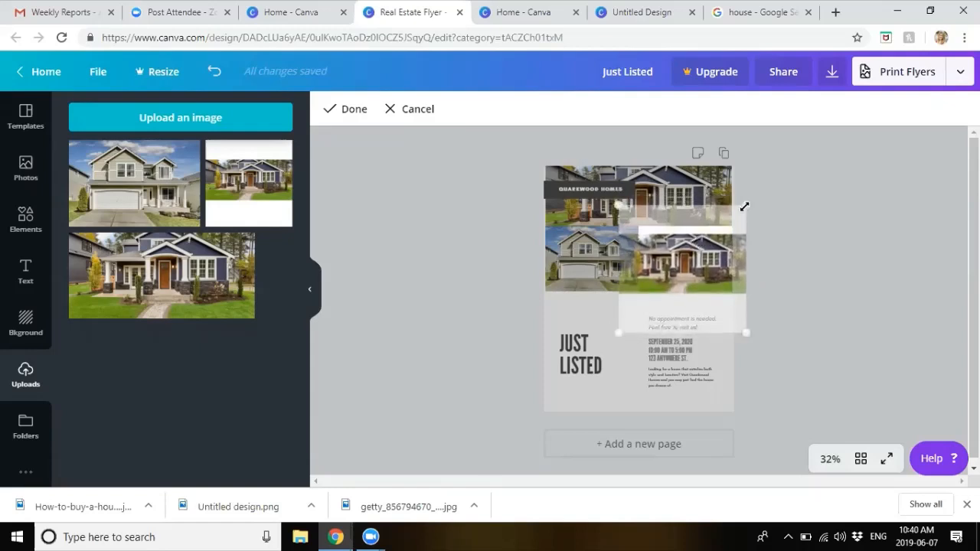
{"action": "left_click_drag", "start_coordinate": [744, 204], "coordinate": [751, 198]}
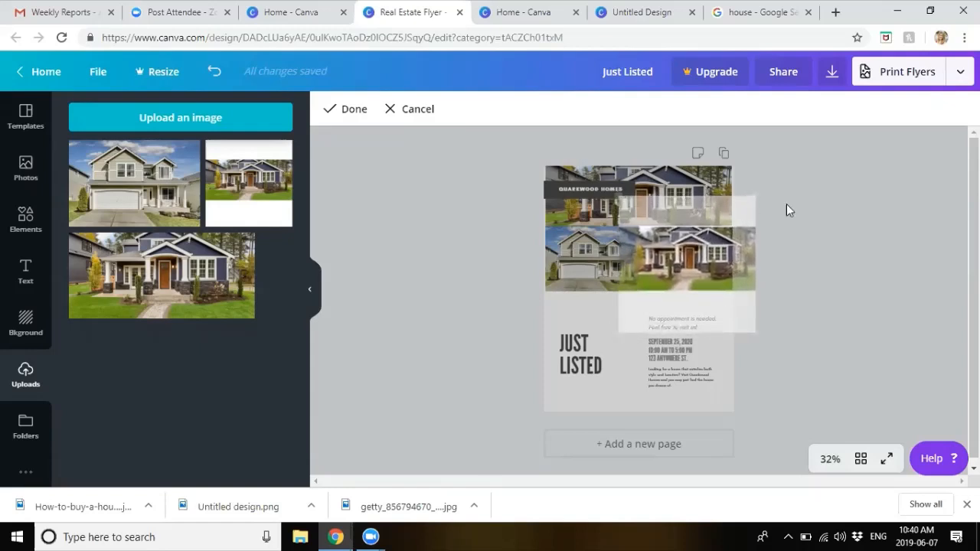
{"action": "left_click", "coordinate": [834, 220]}
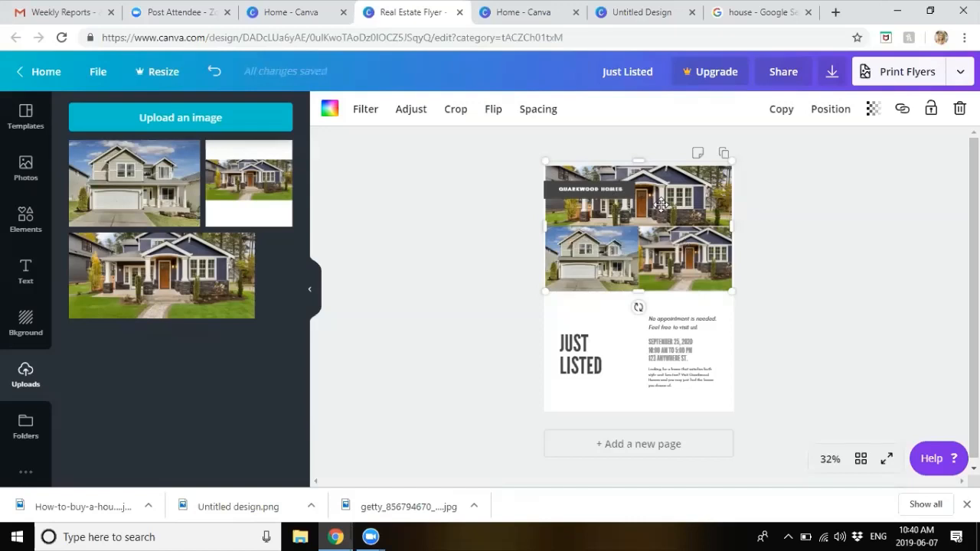
Step: Select part of the event details date and time text, then deselect it
{"action": "left_click", "coordinate": [673, 341]}
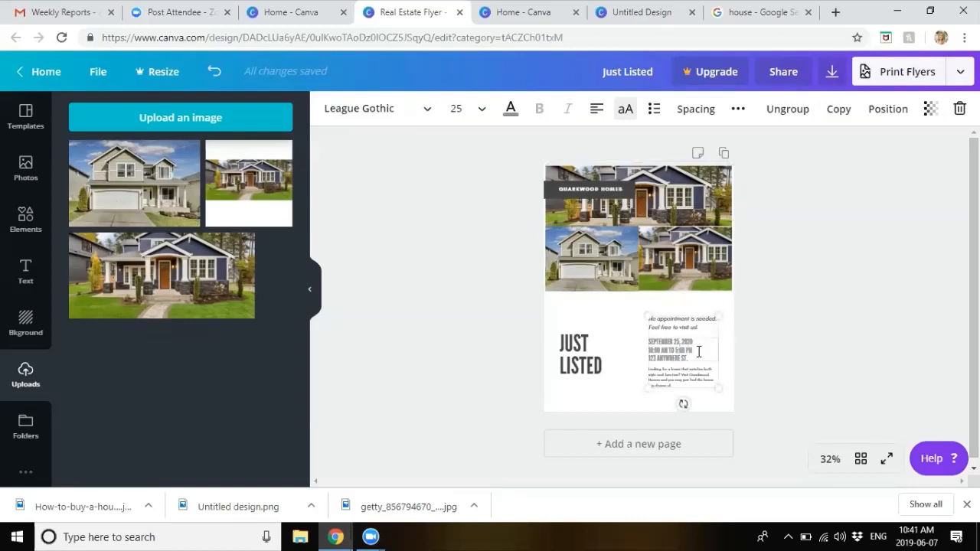
{"action": "left_click_drag", "start_coordinate": [698, 352], "coordinate": [643, 327]}
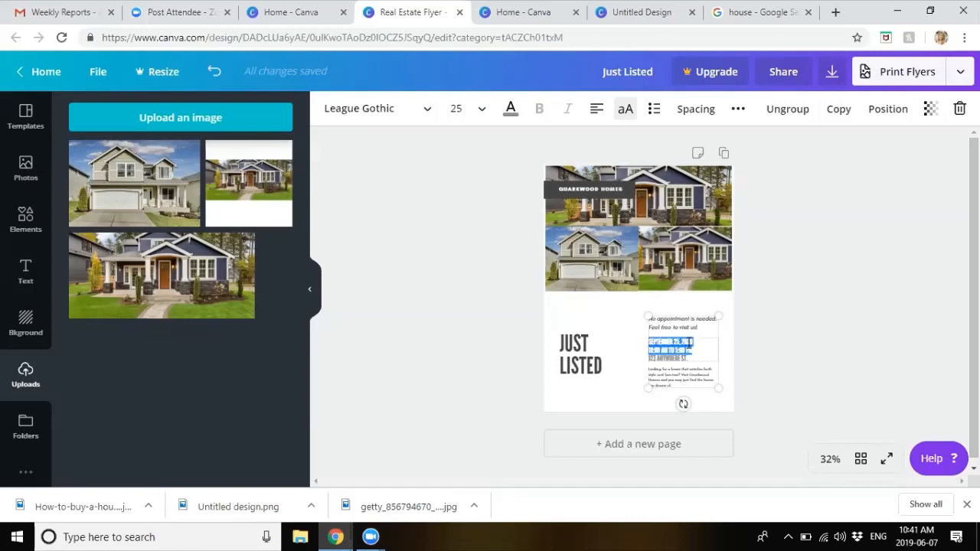
{"action": "left_click", "coordinate": [693, 355]}
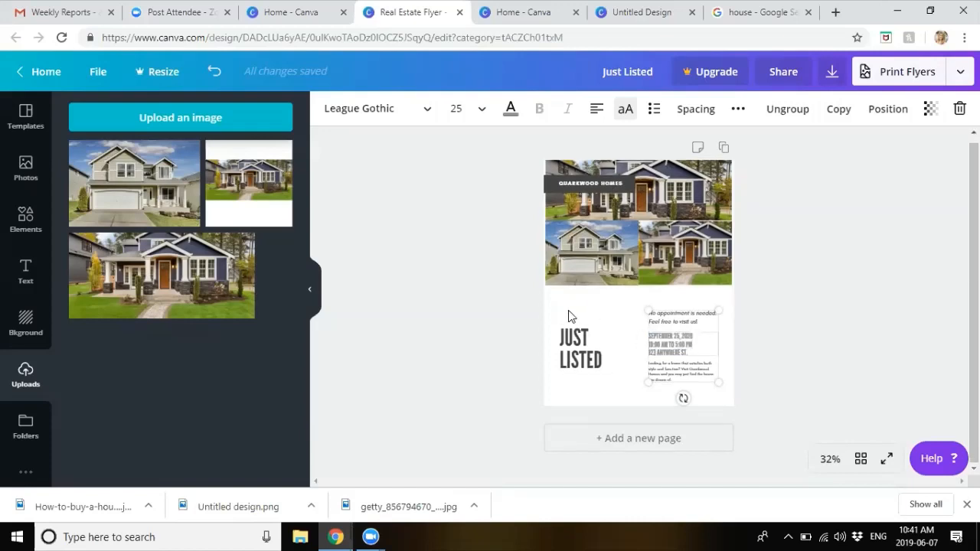
Step: Add a blank second page, then begin cropping the lower-left white garage house photo
{"action": "left_click", "coordinate": [645, 444]}
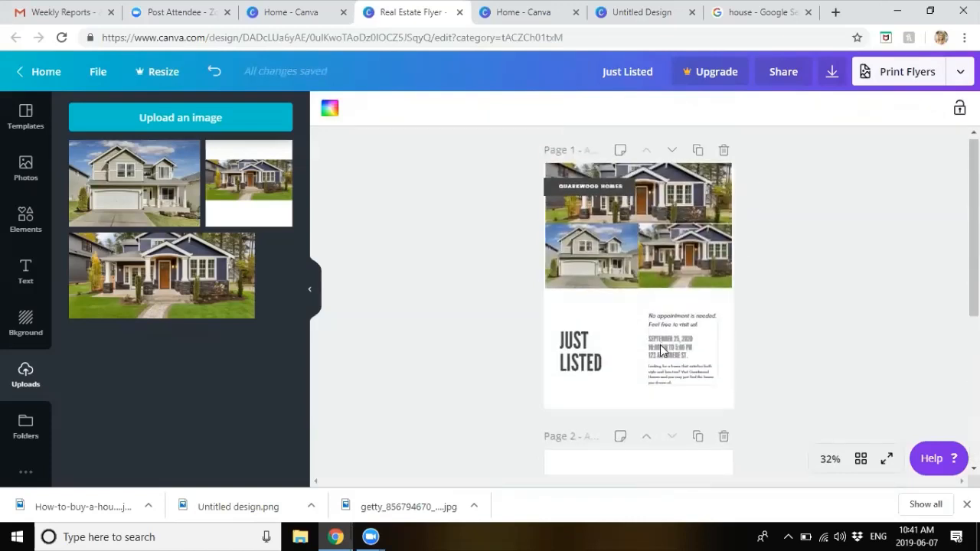
{"action": "scroll", "coordinate": [660, 346], "scroll_direction": "down", "scroll_amount": 2}
{"action": "scroll", "coordinate": [650, 373], "scroll_direction": "down", "scroll_amount": 1}
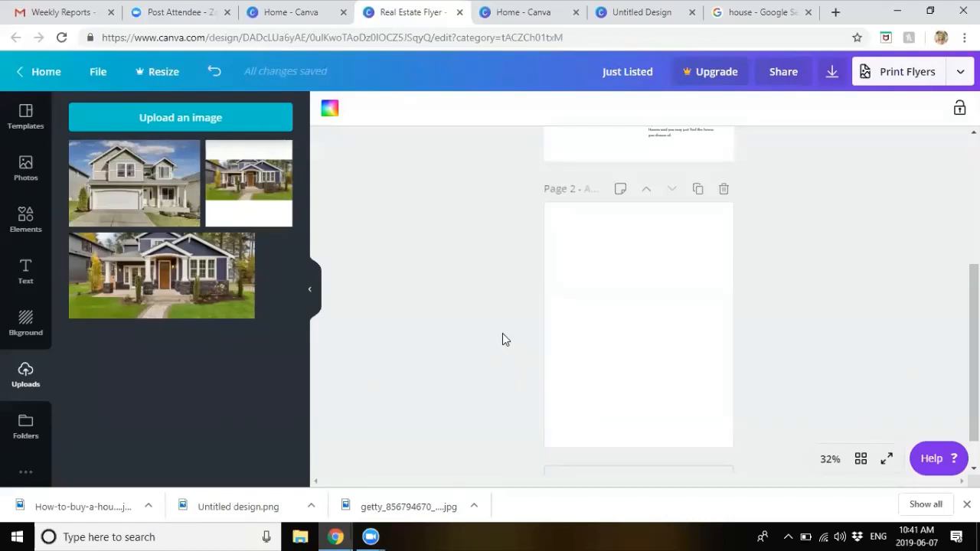
{"action": "scroll", "coordinate": [492, 317], "scroll_direction": "up", "scroll_amount": 3}
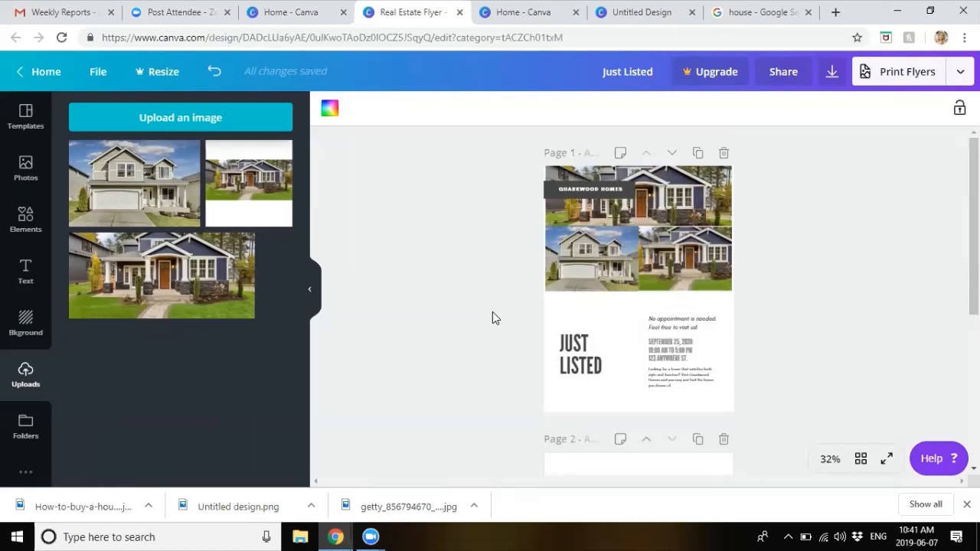
{"action": "left_click", "coordinate": [585, 249]}
{"action": "double_click", "coordinate": [584, 249]}
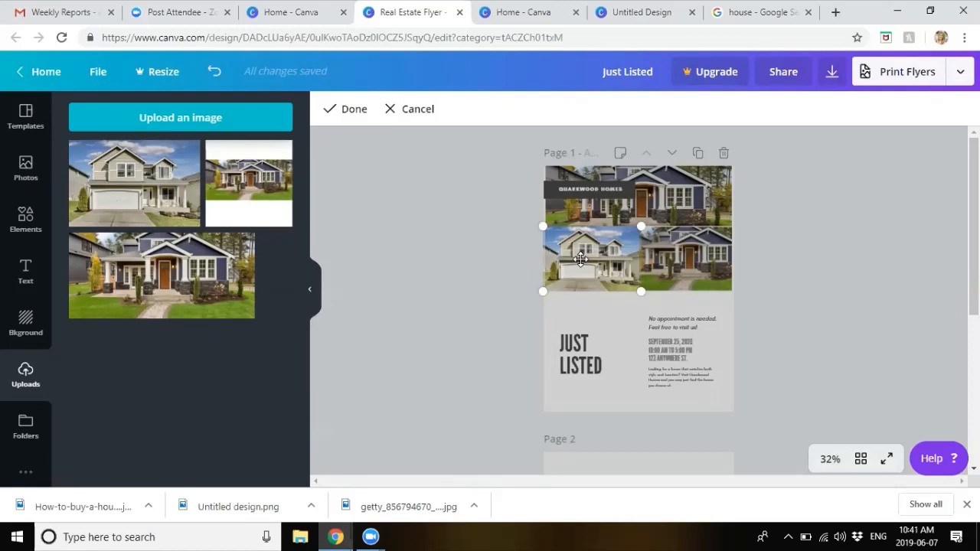
Step: Apply the crop to the lower-left white garage house photo
{"action": "left_click", "coordinate": [420, 300]}
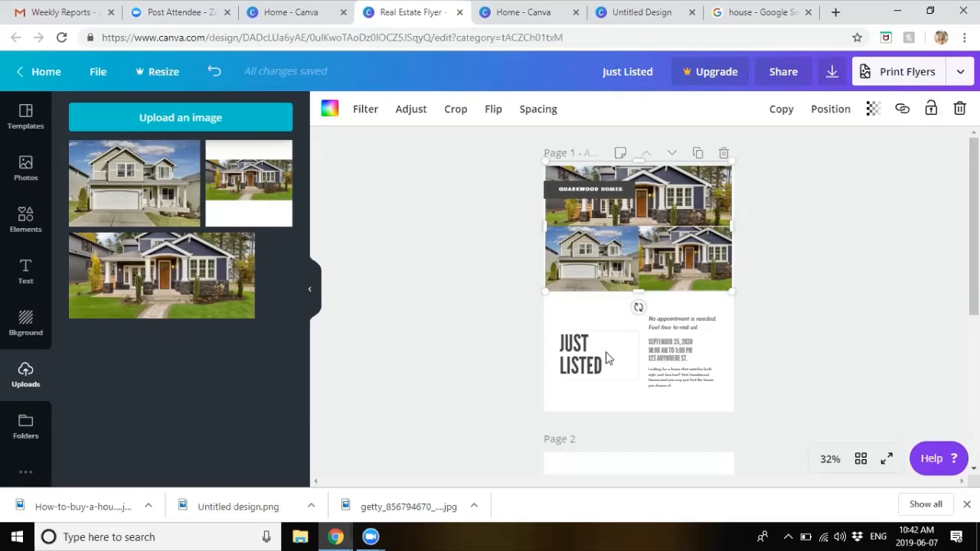
Step: Move the blank page above and back below the flyer, then delete it
{"action": "scroll", "coordinate": [626, 429], "scroll_direction": "down", "scroll_amount": 3}
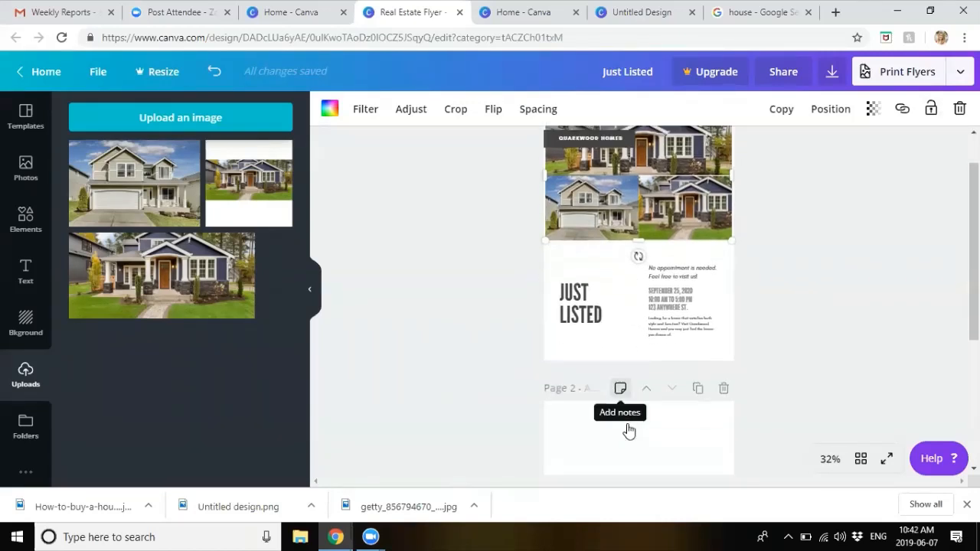
{"action": "scroll", "coordinate": [647, 360], "scroll_direction": "down", "scroll_amount": 3}
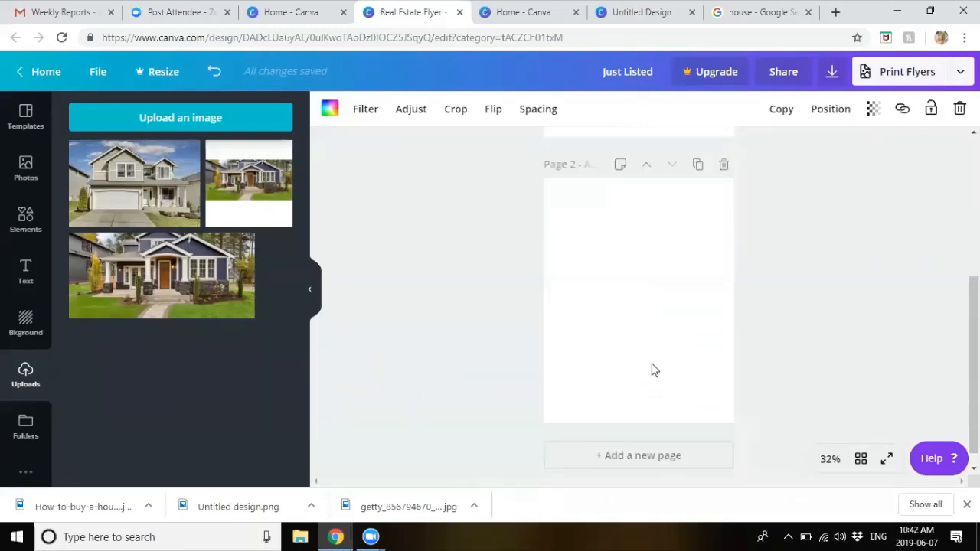
{"action": "scroll", "coordinate": [831, 290], "scroll_direction": "up", "scroll_amount": 6}
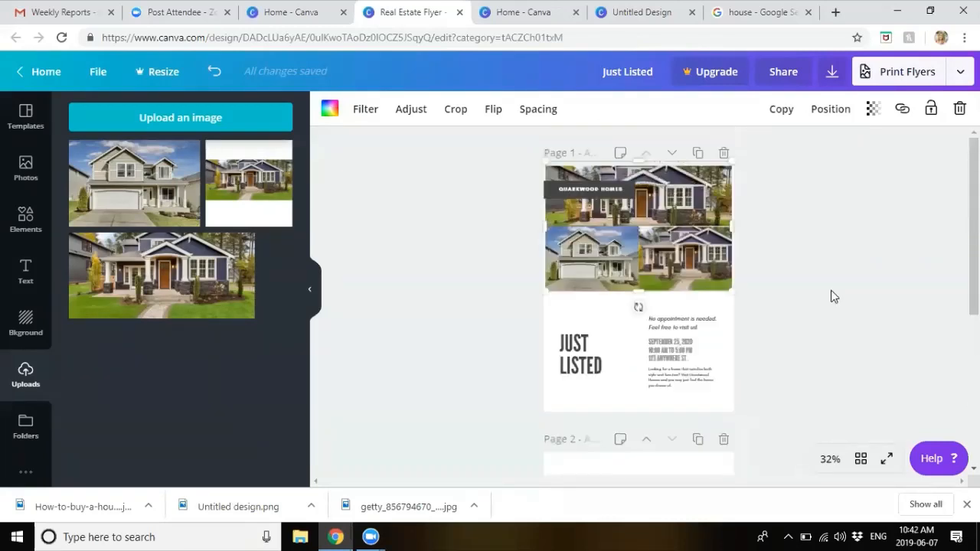
{"action": "scroll", "coordinate": [748, 373], "scroll_direction": "down", "scroll_amount": 4}
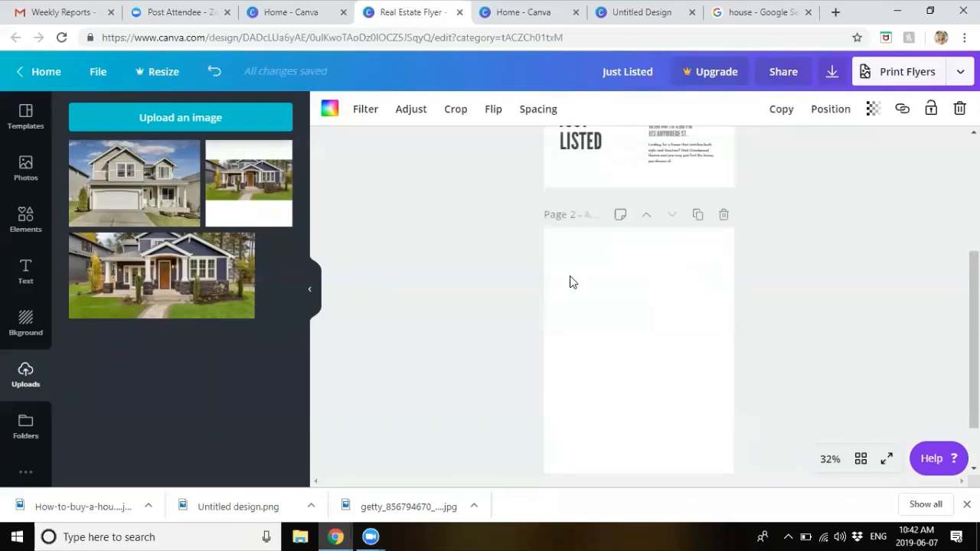
{"action": "left_click", "coordinate": [646, 216]}
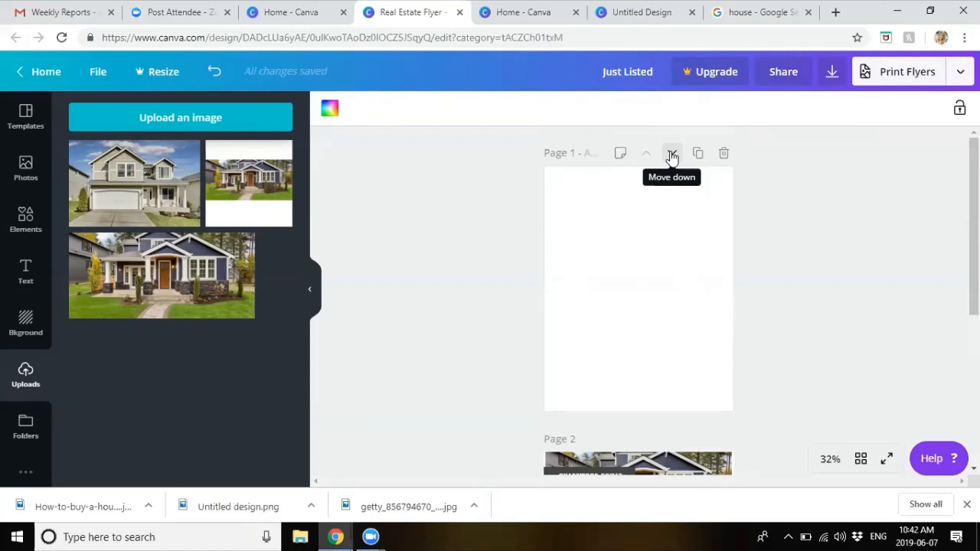
{"action": "left_click", "coordinate": [671, 155]}
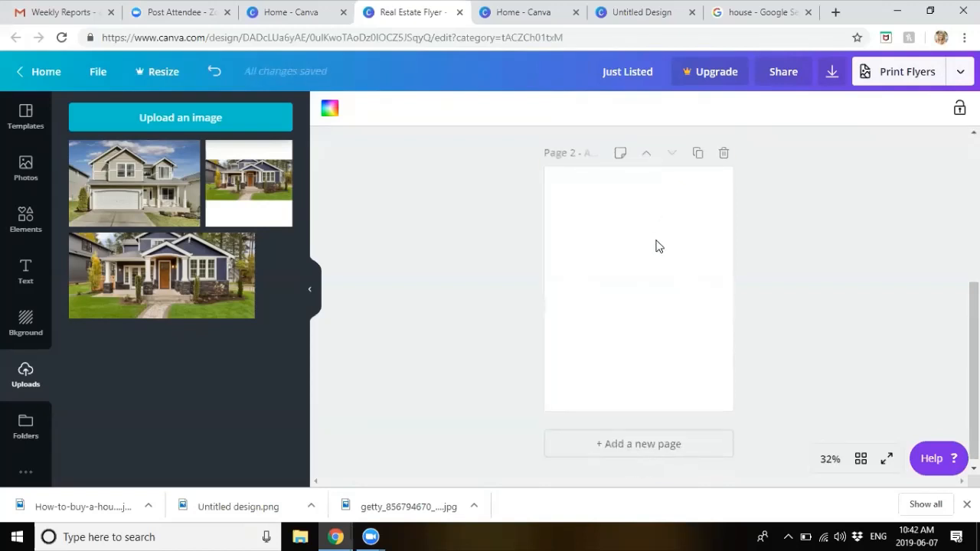
{"action": "scroll", "coordinate": [663, 265], "scroll_direction": "up", "scroll_amount": 4}
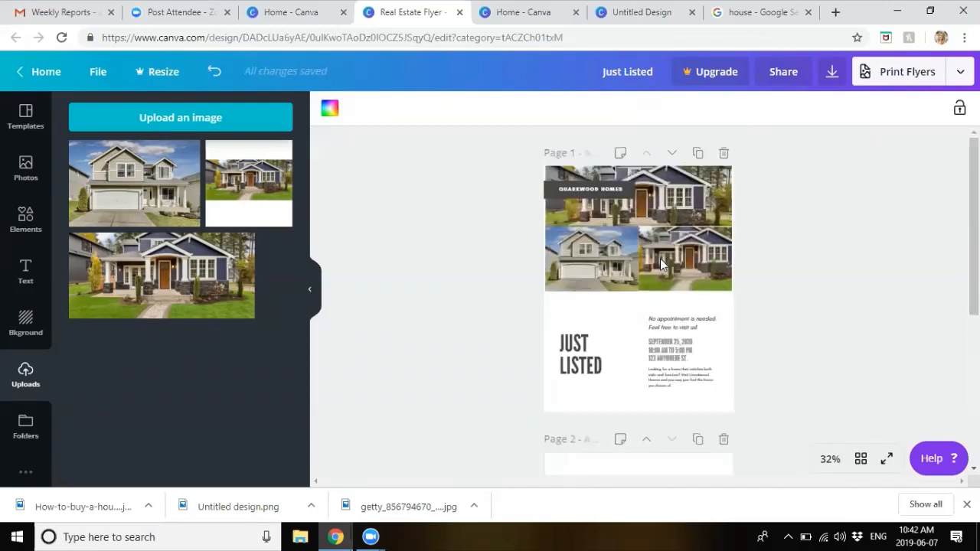
{"action": "left_click", "coordinate": [723, 440]}
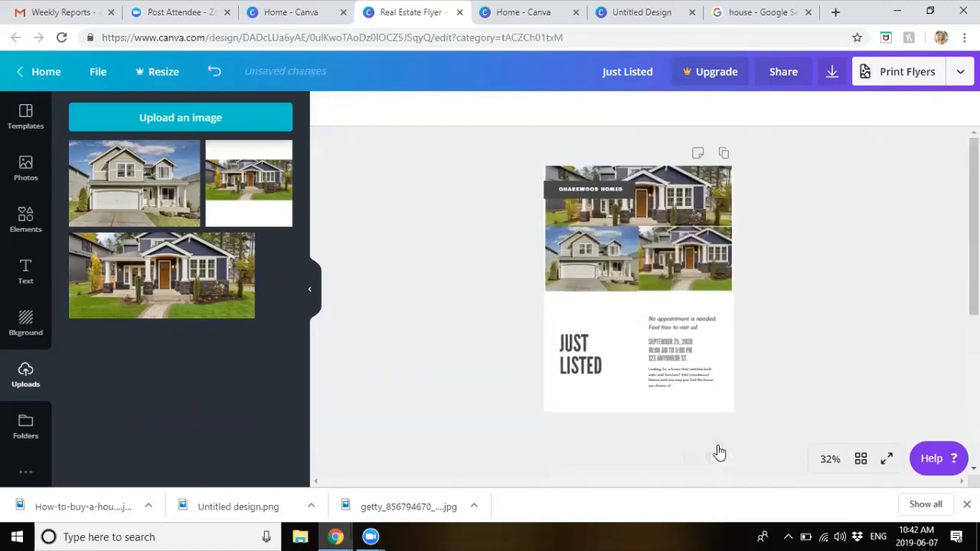
Step: Add a new blank page, duplicate it, and duplicate the Just Listed flyer page
{"action": "left_click", "coordinate": [702, 446]}
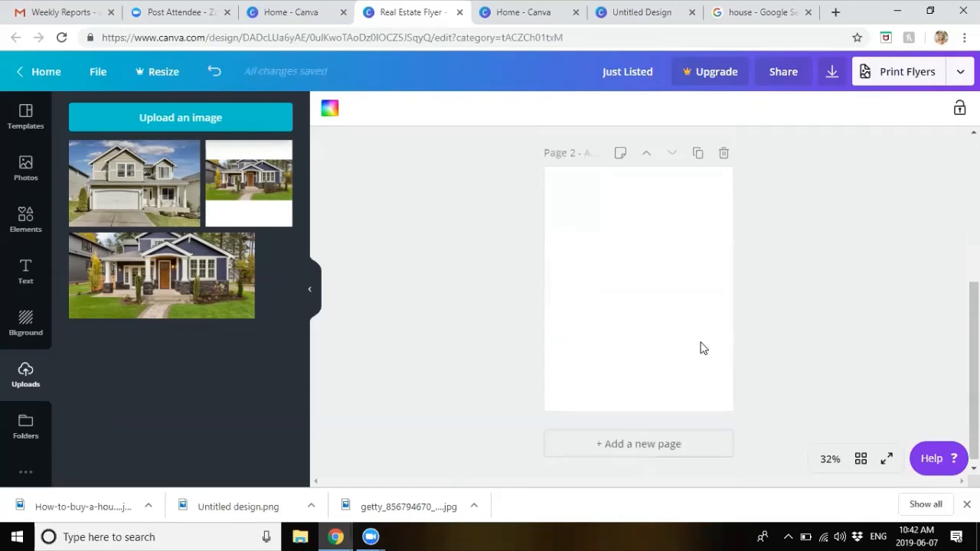
{"action": "scroll", "coordinate": [700, 345], "scroll_direction": "up", "scroll_amount": 1}
{"action": "left_click", "coordinate": [696, 211]}
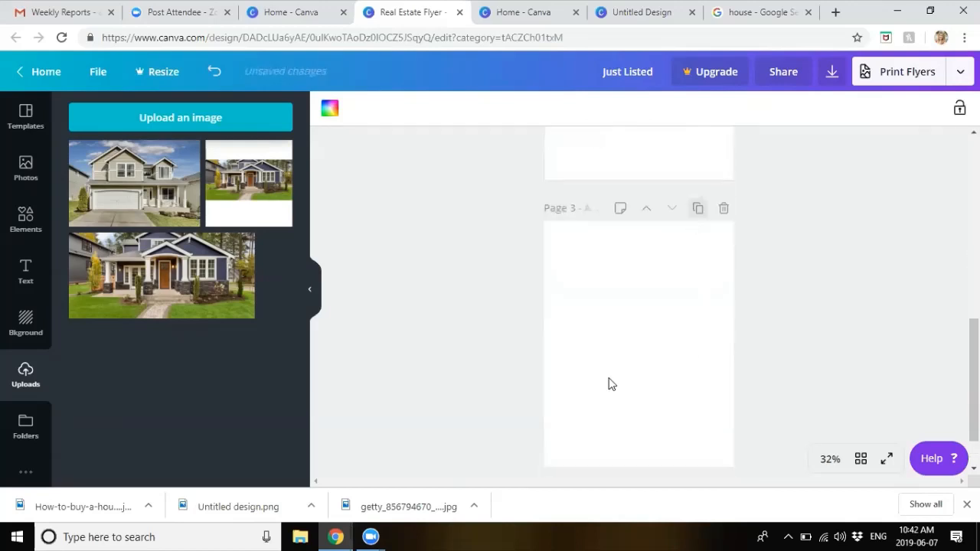
{"action": "scroll", "coordinate": [772, 280], "scroll_direction": "up", "scroll_amount": 5}
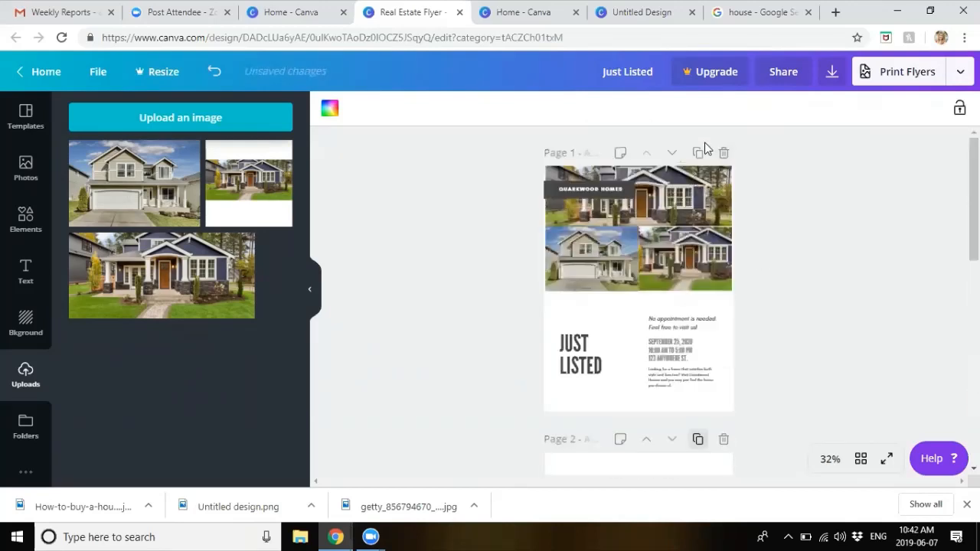
{"action": "left_click", "coordinate": [698, 152]}
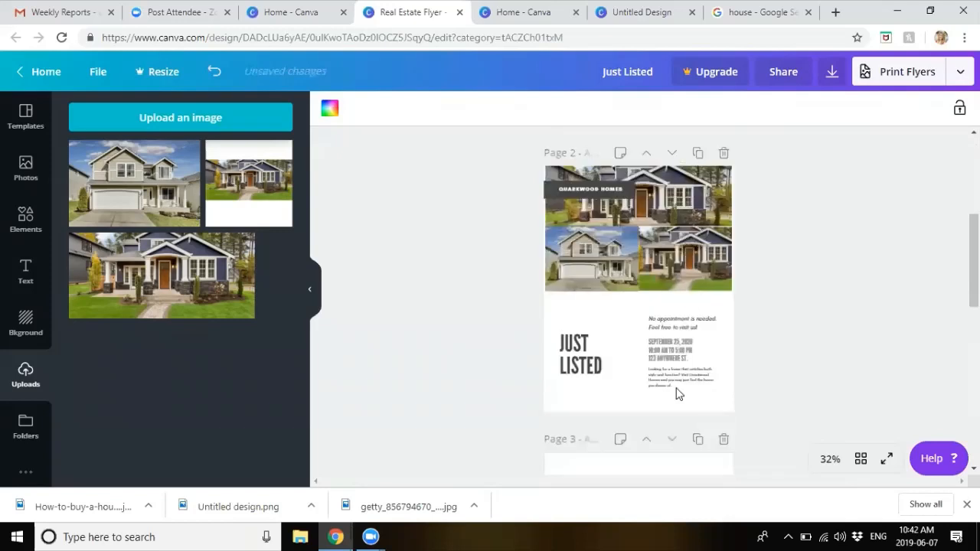
{"action": "scroll", "coordinate": [693, 307], "scroll_direction": "down", "scroll_amount": 2}
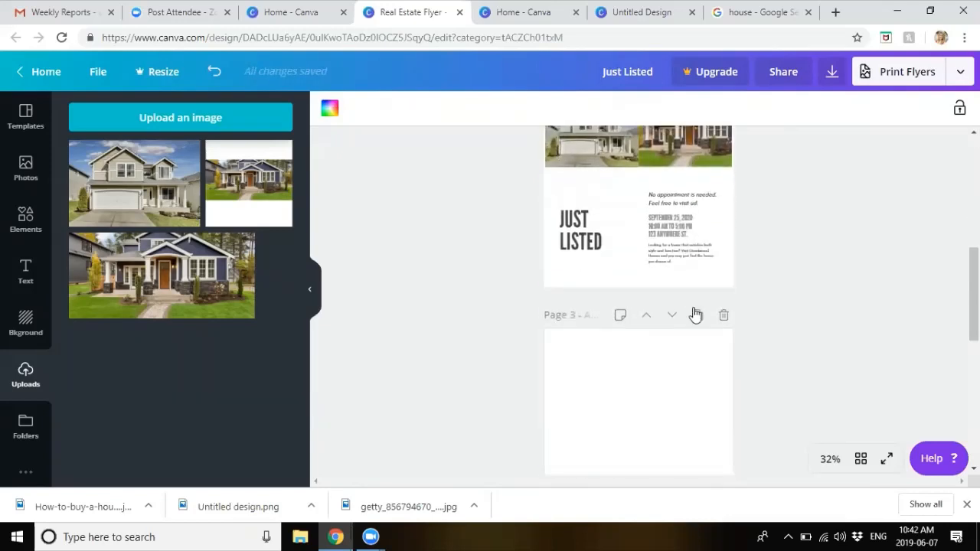
Step: Delete the leftover blank third page, leaving two Just Listed flyer pages
{"action": "left_click", "coordinate": [621, 317]}
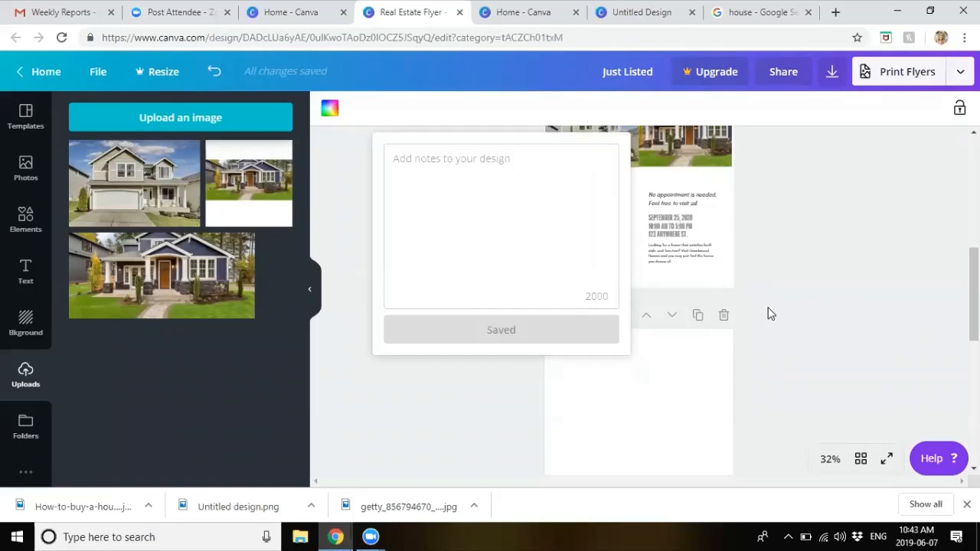
{"action": "left_click", "coordinate": [894, 320]}
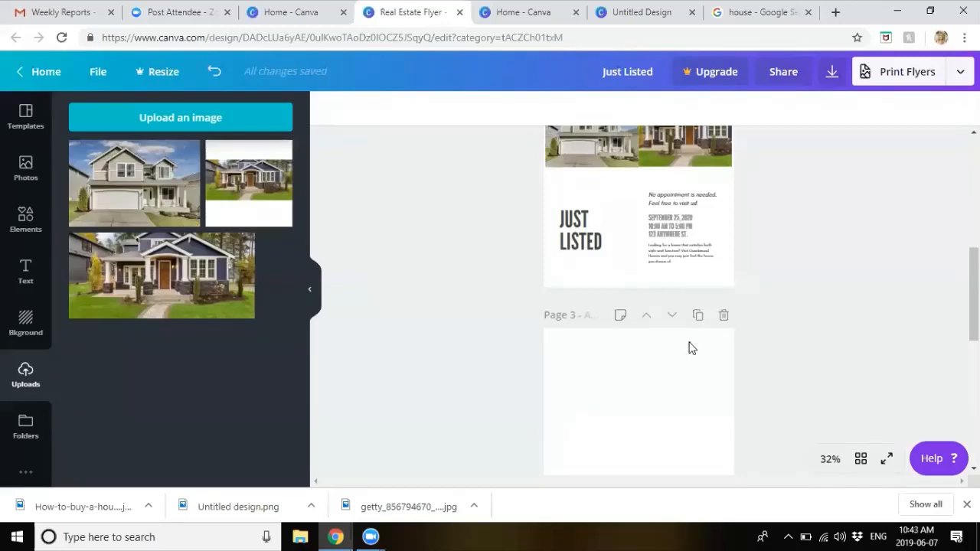
{"action": "left_click", "coordinate": [724, 317]}
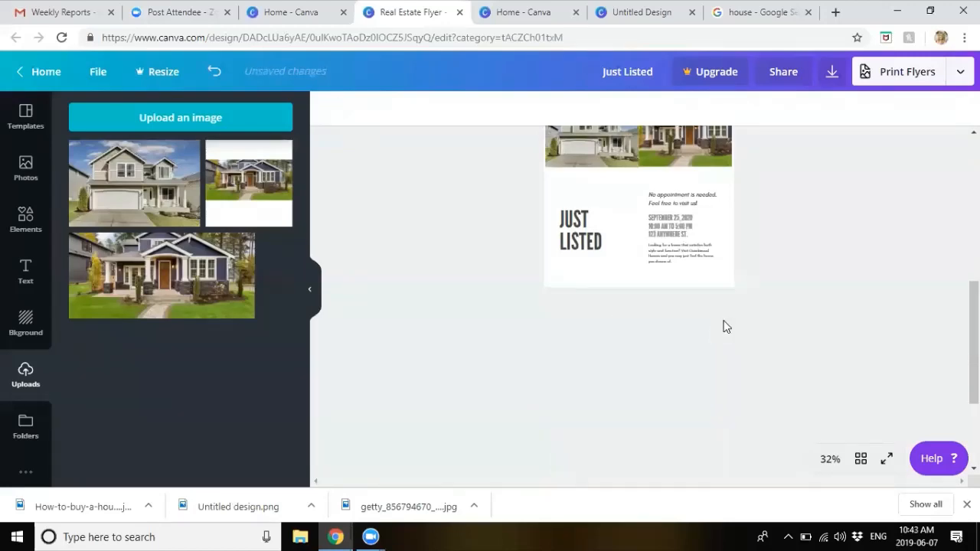
{"action": "scroll", "coordinate": [824, 347], "scroll_direction": "up", "scroll_amount": 4}
{"action": "scroll", "coordinate": [824, 347], "scroll_direction": "down", "scroll_amount": 2}
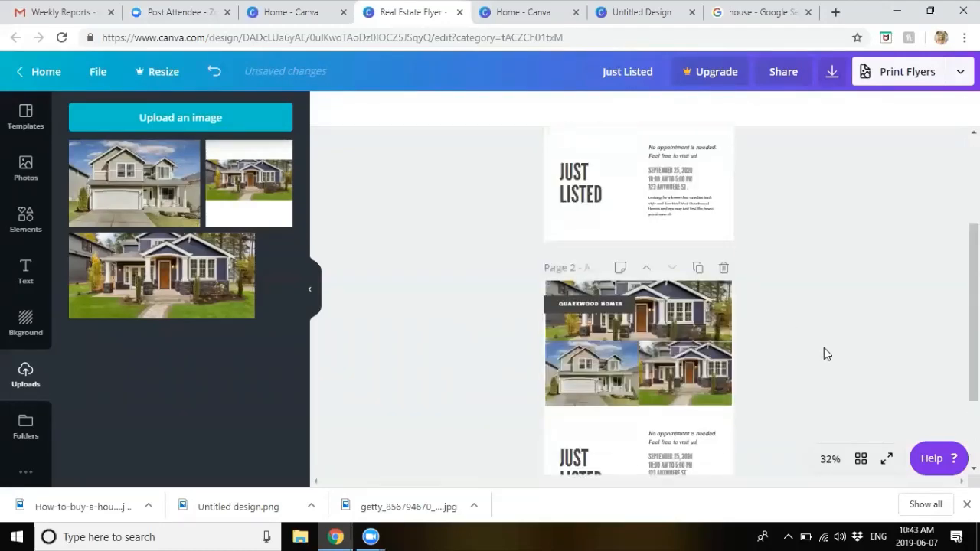
Step: Give page 2 a hexagon-pattern background, then scroll back up to page 1
{"action": "left_click", "coordinate": [35, 323]}
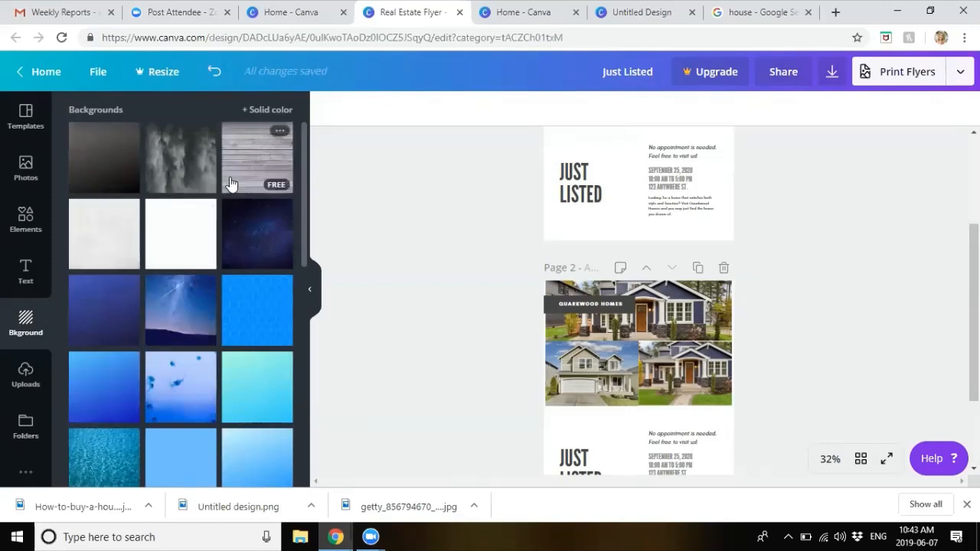
{"action": "scroll", "coordinate": [229, 183], "scroll_direction": "down", "scroll_amount": 5}
{"action": "scroll", "coordinate": [230, 185], "scroll_direction": "up", "scroll_amount": 2}
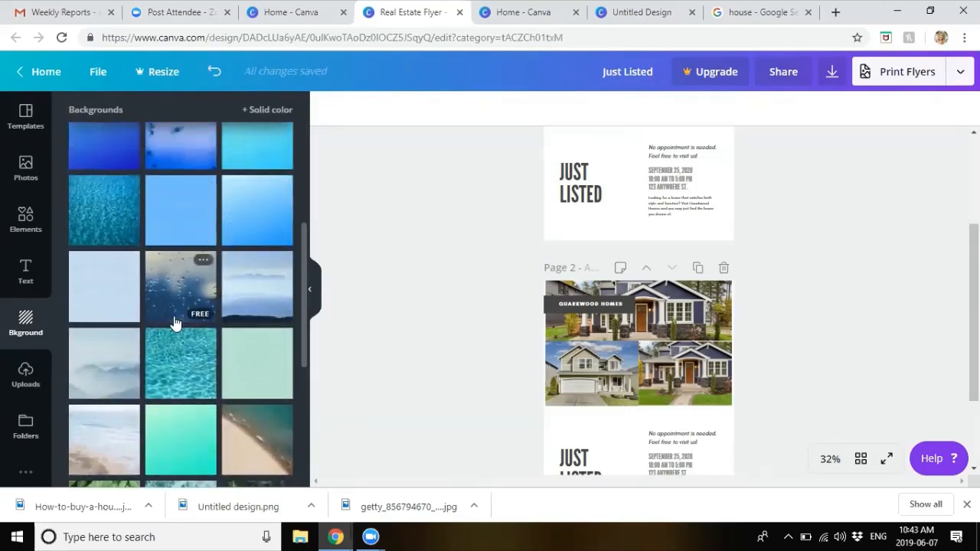
{"action": "scroll", "coordinate": [230, 261], "scroll_direction": "up", "scroll_amount": 4}
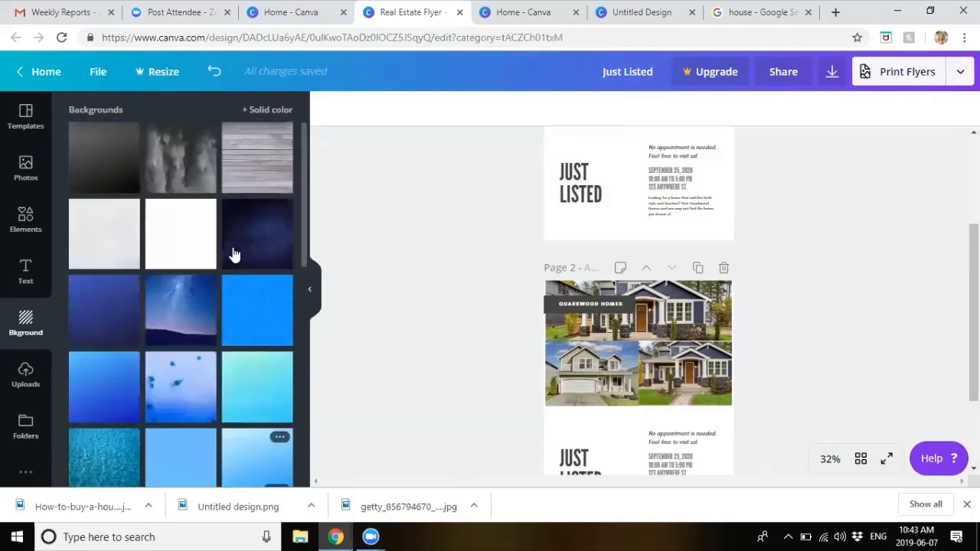
{"action": "left_click", "coordinate": [239, 303]}
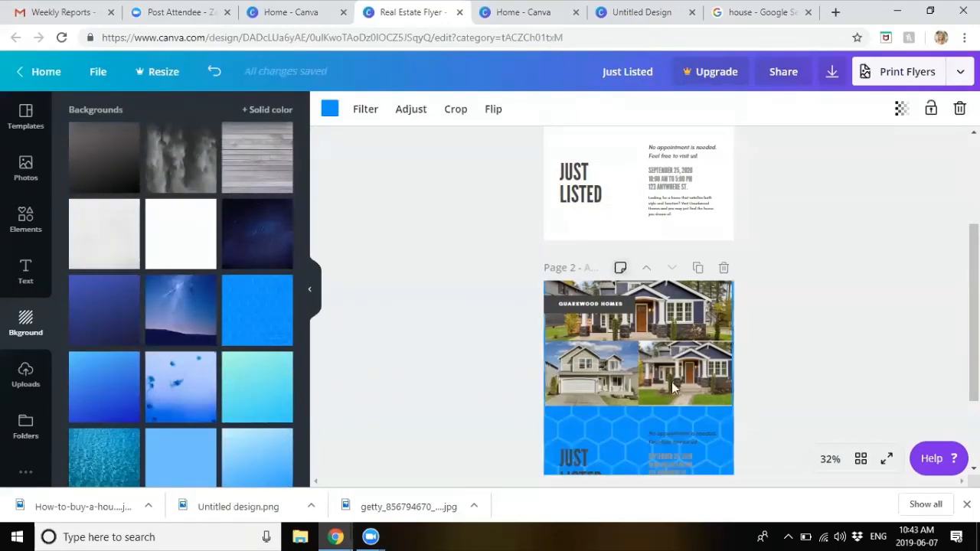
{"action": "scroll", "coordinate": [618, 379], "scroll_direction": "down", "scroll_amount": 2}
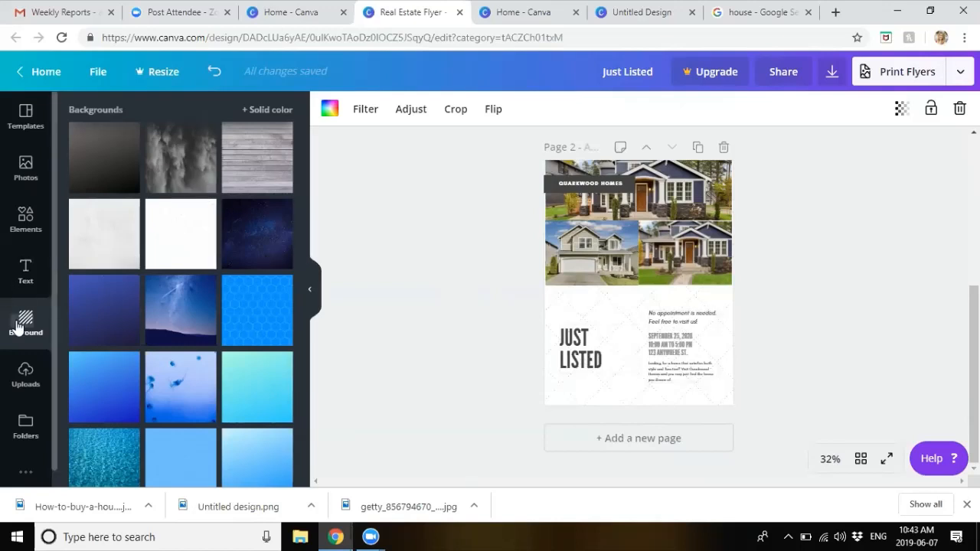
{"action": "scroll", "coordinate": [135, 334], "scroll_direction": "down", "scroll_amount": 3}
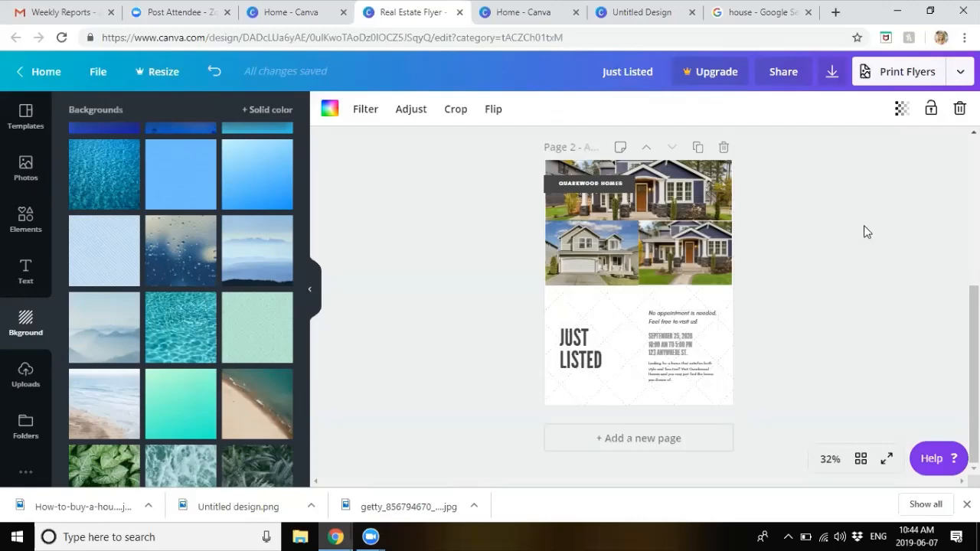
{"action": "scroll", "coordinate": [864, 227], "scroll_direction": "up", "scroll_amount": 4}
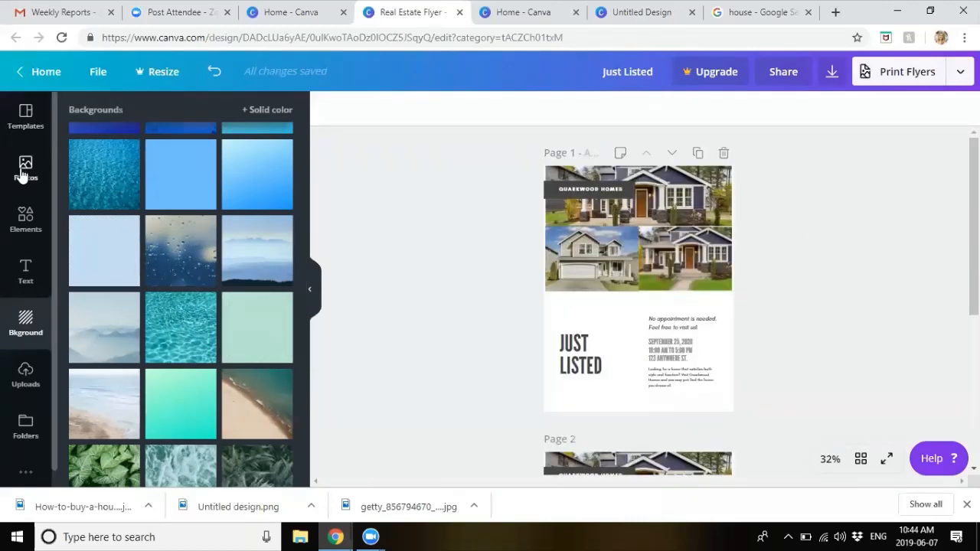
Step: Search stock photos for 'real estate', then return to the Canva home page
{"action": "left_click", "coordinate": [28, 219]}
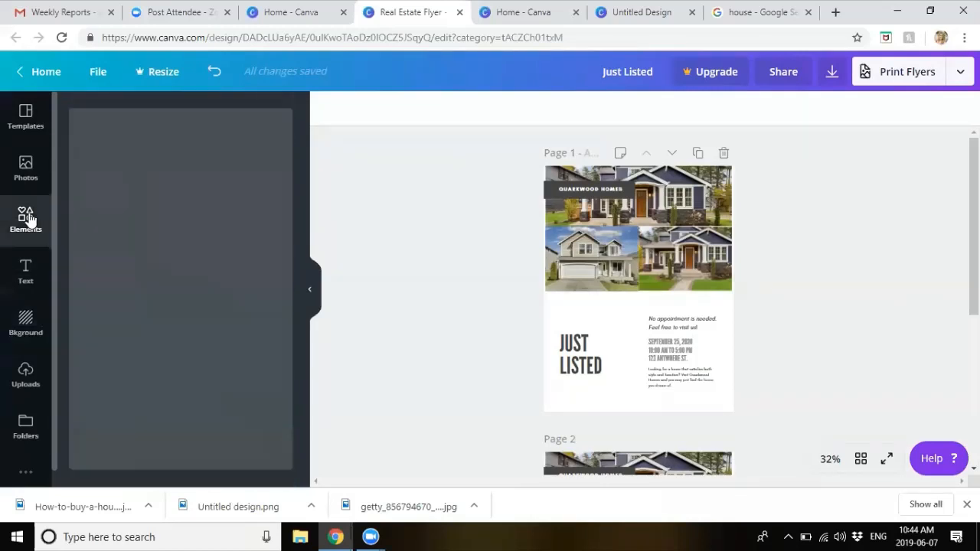
{"action": "left_click", "coordinate": [27, 168]}
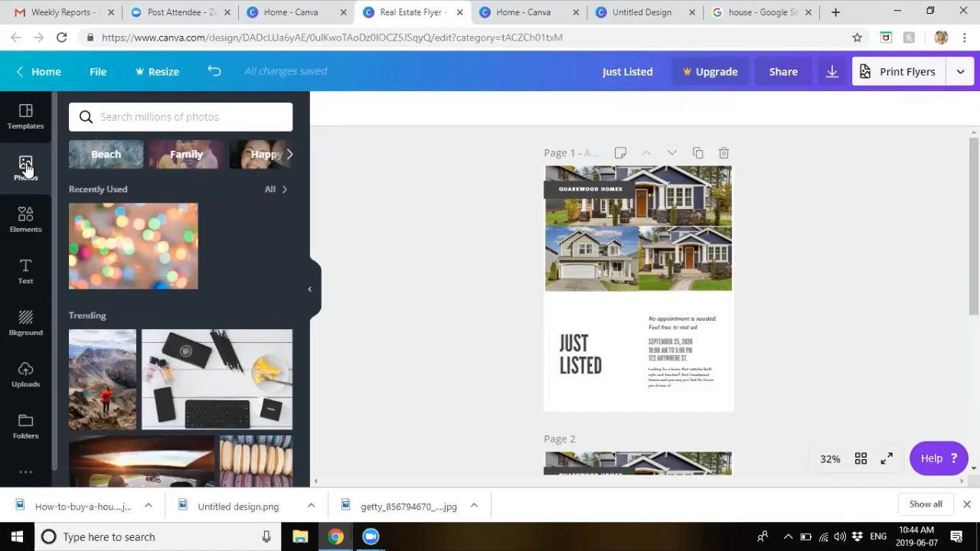
{"action": "left_click", "coordinate": [171, 119]}
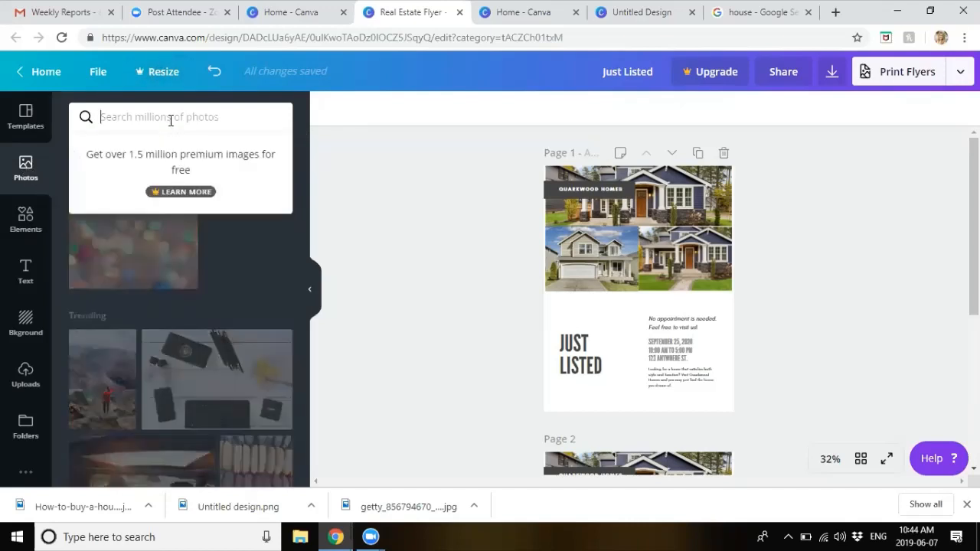
{"action": "type", "text": "real estate"}
{"action": "key", "text": "Return"}
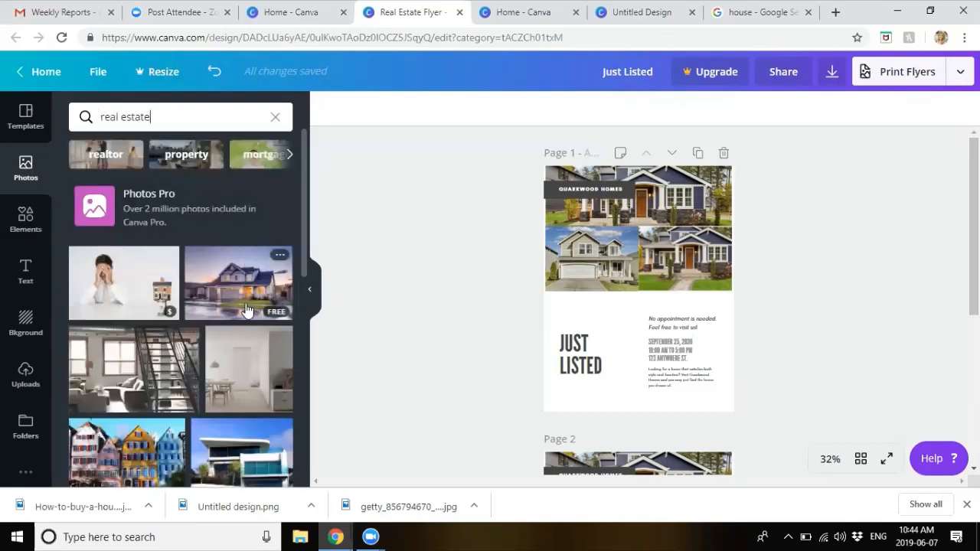
{"action": "scroll", "coordinate": [247, 310], "scroll_direction": "down", "scroll_amount": 1}
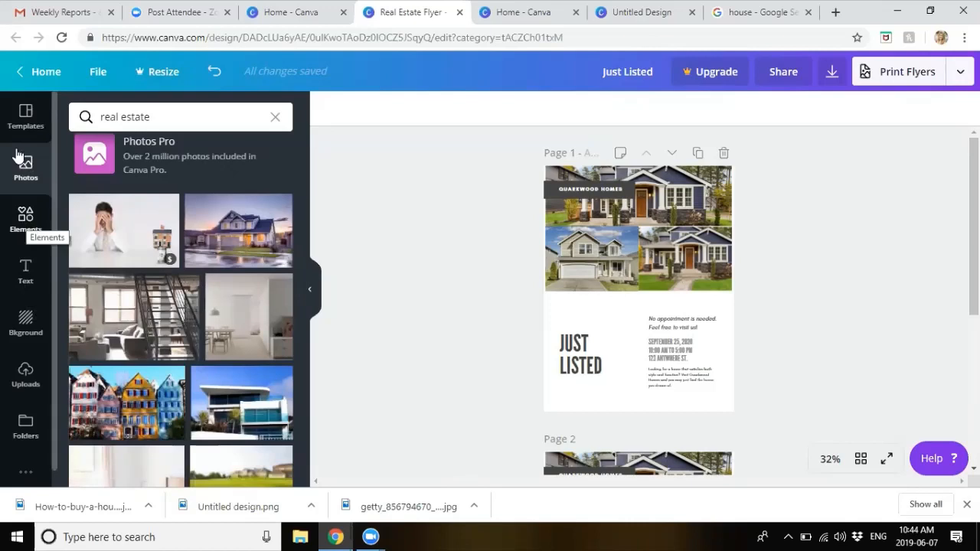
{"action": "left_click", "coordinate": [39, 68]}
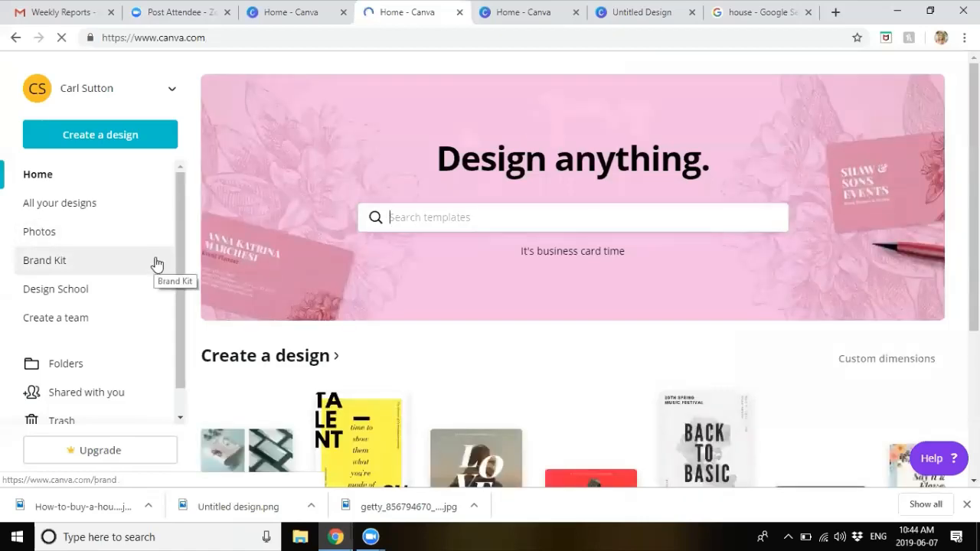
Step: Reopen the Just Listed design from Your designs on the home page
{"action": "scroll", "coordinate": [207, 274], "scroll_direction": "down", "scroll_amount": 1}
{"action": "scroll", "coordinate": [208, 274], "scroll_direction": "down", "scroll_amount": 4}
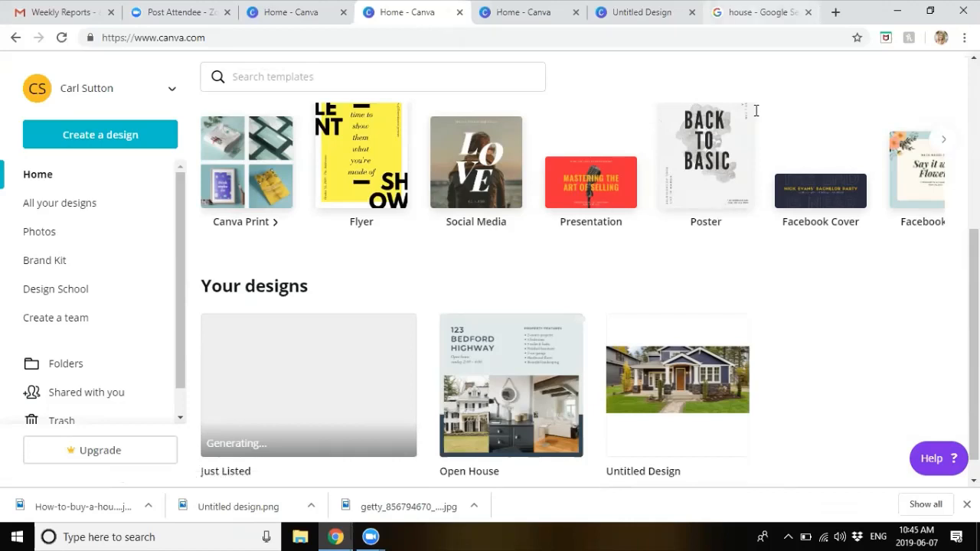
{"action": "left_click", "coordinate": [762, 12]}
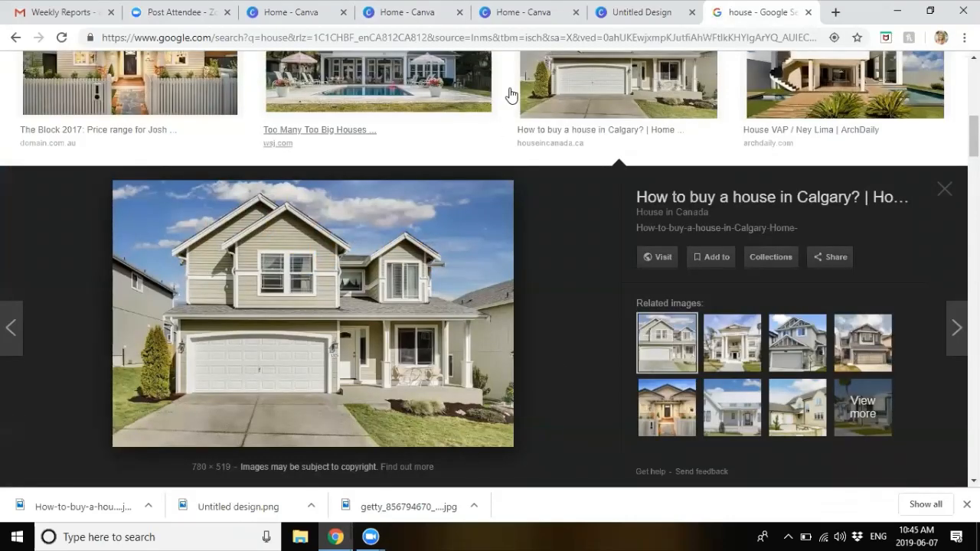
{"action": "left_click", "coordinate": [408, 12]}
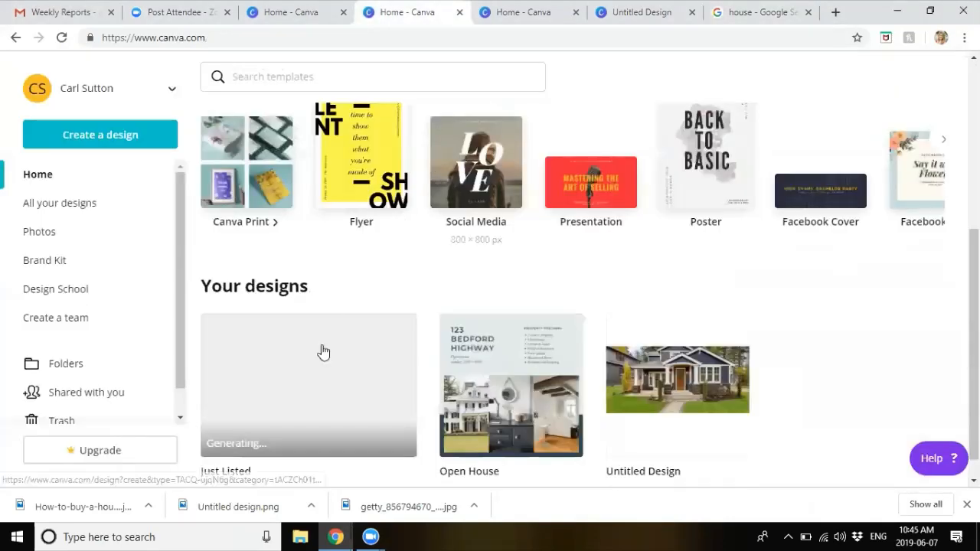
{"action": "left_click", "coordinate": [373, 357]}
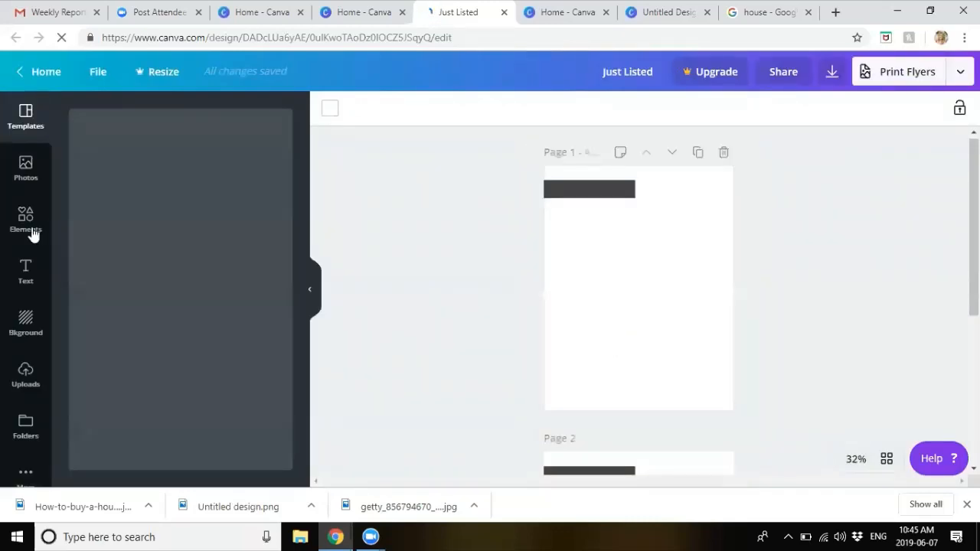
Step: Upload the agent's headshot from the Dropbox Agent Photos folder, found via the folder search
{"action": "left_click", "coordinate": [26, 374]}
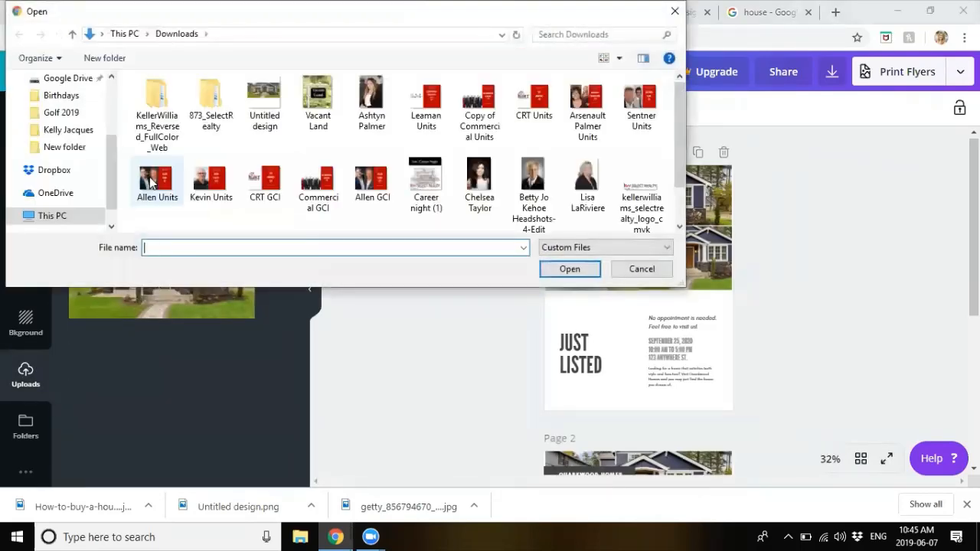
{"action": "left_click", "coordinate": [48, 174]}
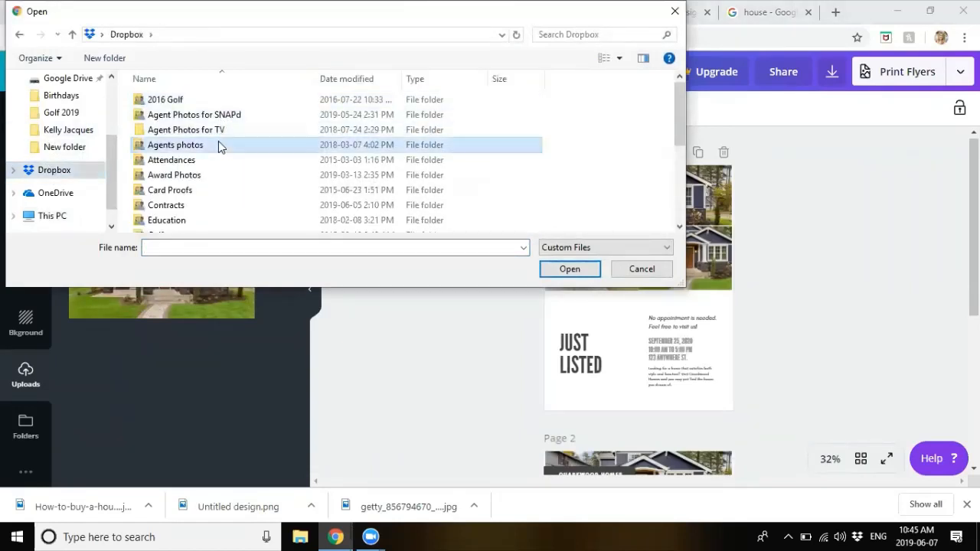
{"action": "double_click", "coordinate": [219, 117]}
{"action": "left_click", "coordinate": [559, 34]}
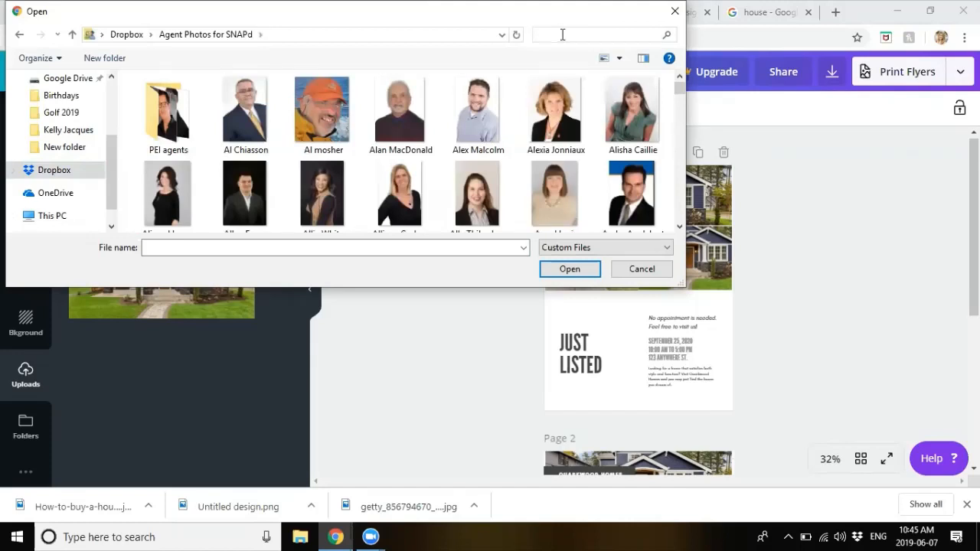
{"action": "type", "text": "carl"}
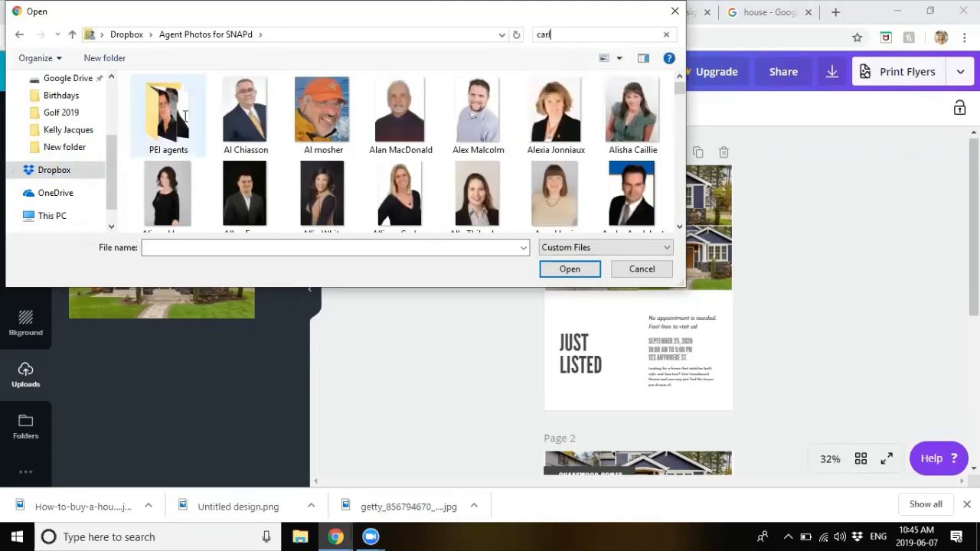
{"action": "double_click", "coordinate": [170, 124]}
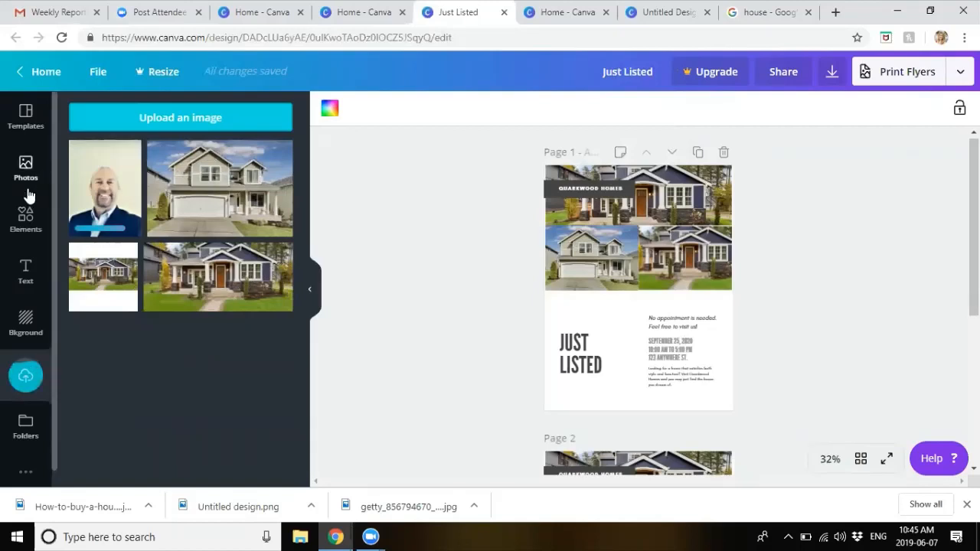
{"action": "left_click", "coordinate": [28, 216]}
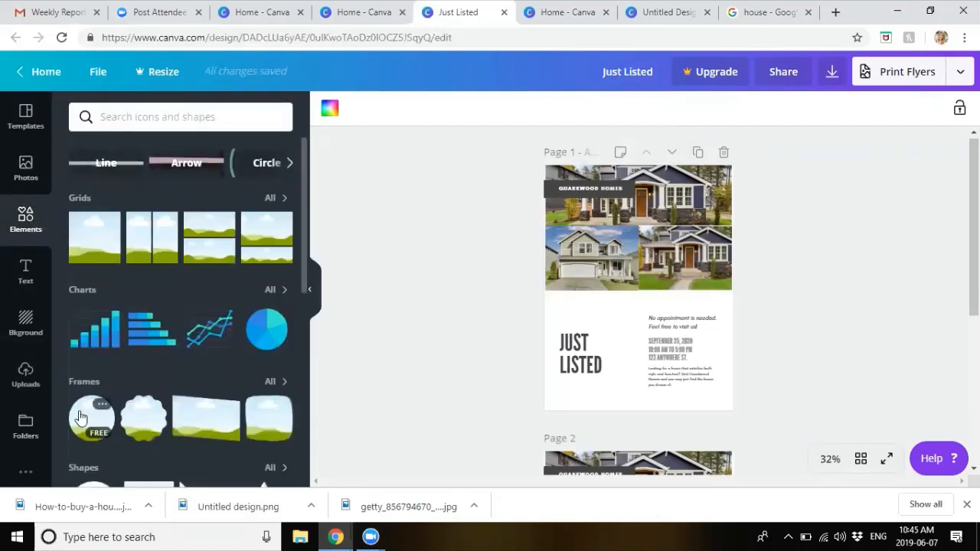
Step: Add a circle frame, raise the JUST LISTED heading, and size the frame to 193 × 193 beneath it
{"action": "left_click", "coordinate": [93, 429]}
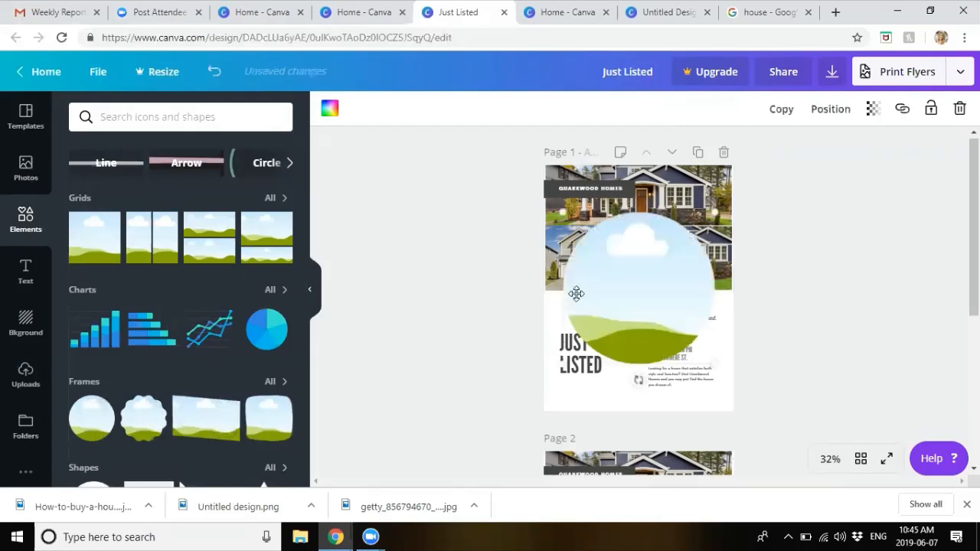
{"action": "left_click_drag", "start_coordinate": [559, 213], "coordinate": [634, 303]}
{"action": "left_click_drag", "start_coordinate": [700, 320], "coordinate": [577, 308]}
{"action": "left_click", "coordinate": [585, 344]}
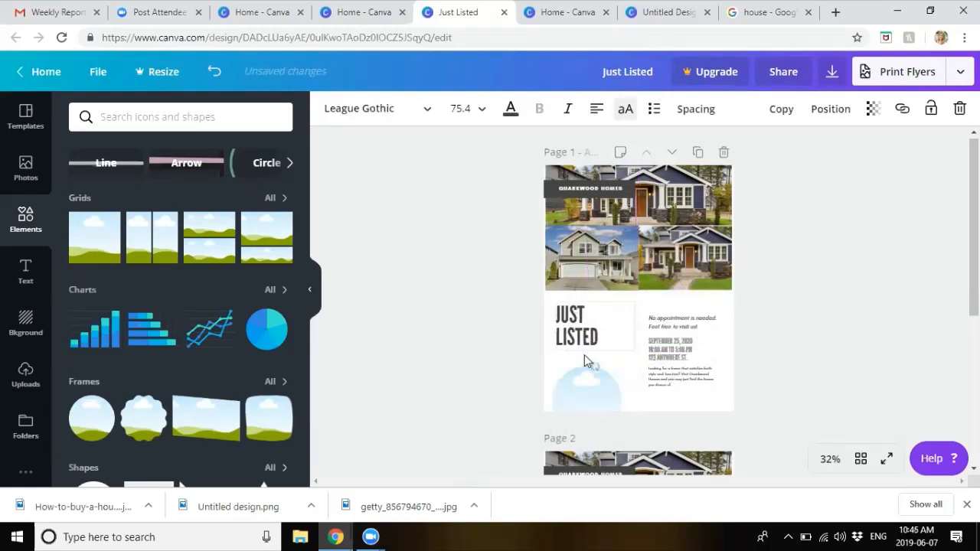
{"action": "left_click", "coordinate": [586, 381]}
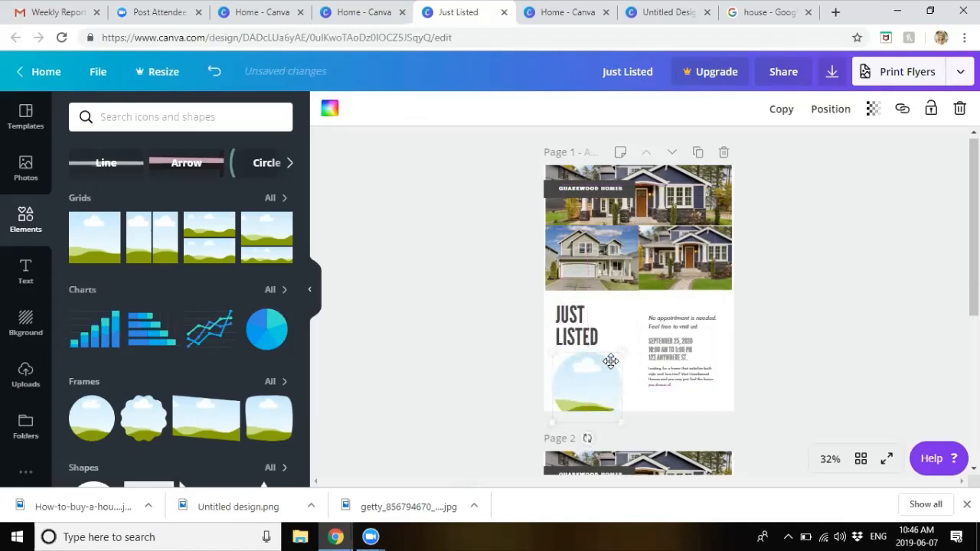
{"action": "left_click_drag", "start_coordinate": [624, 351], "coordinate": [580, 375]}
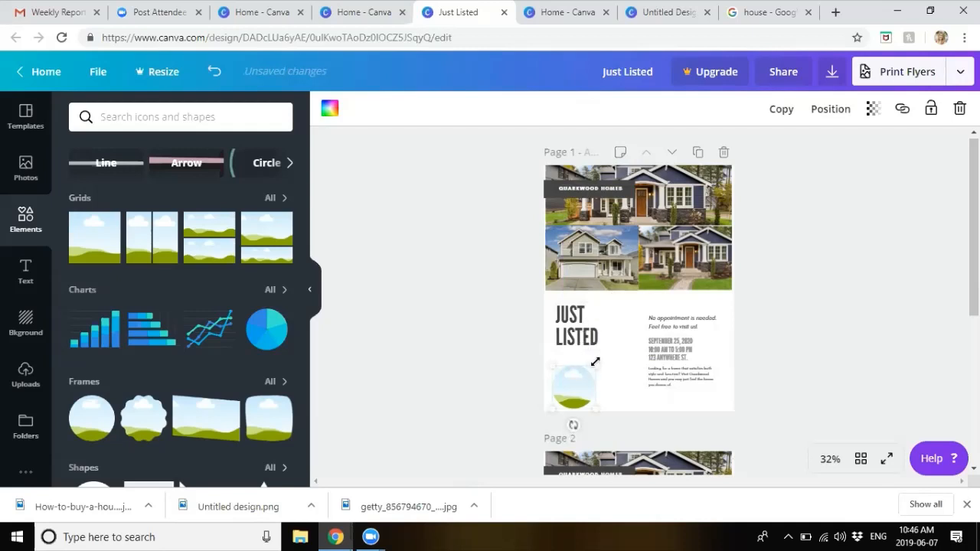
{"action": "left_click_drag", "start_coordinate": [592, 366], "coordinate": [590, 370]}
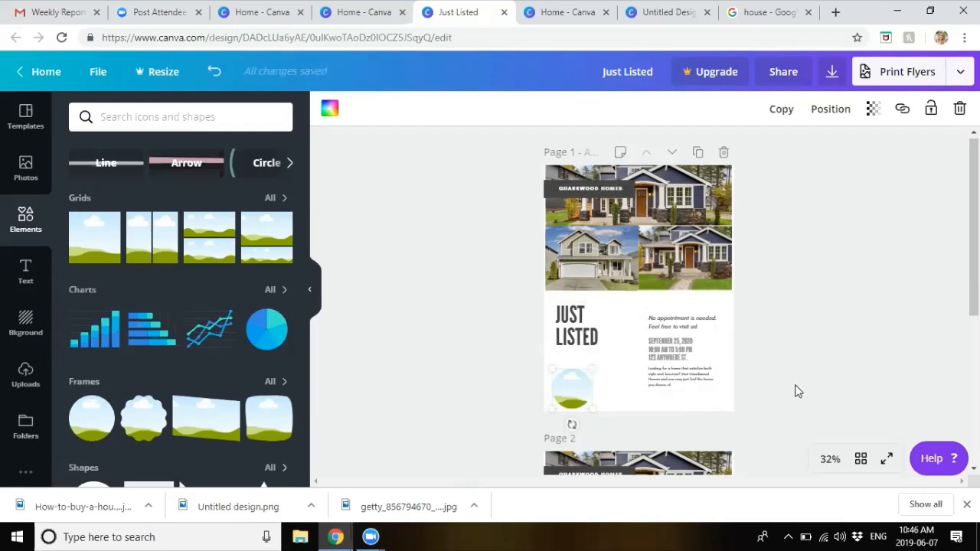
Step: Zoom the page view to 50%
{"action": "left_click", "coordinate": [830, 458]}
{"action": "left_click", "coordinate": [833, 295]}
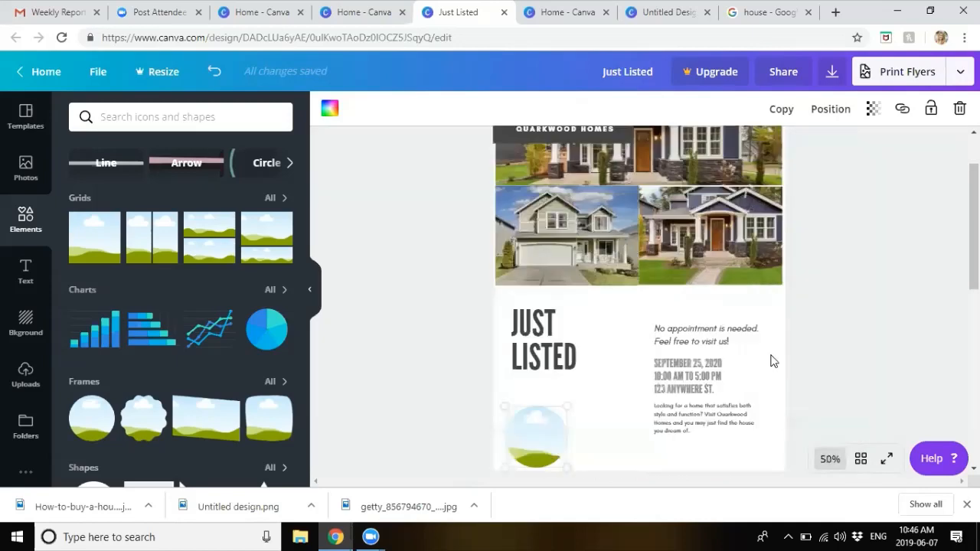
{"action": "left_click", "coordinate": [25, 375]}
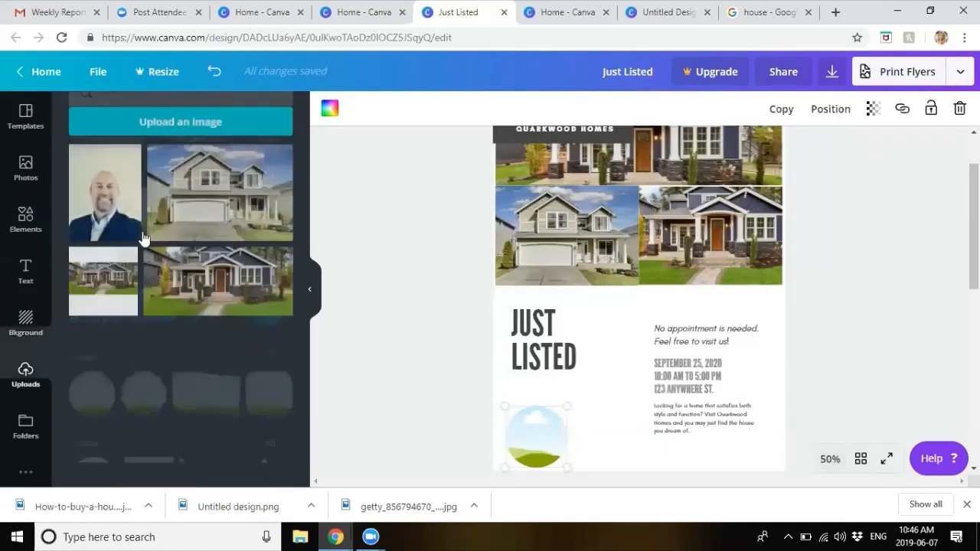
Step: Drop the agent's headshot from Uploads into the circle frame and adjust its crop
{"action": "left_click_drag", "start_coordinate": [143, 238], "coordinate": [535, 430]}
{"action": "double_click", "coordinate": [536, 429]}
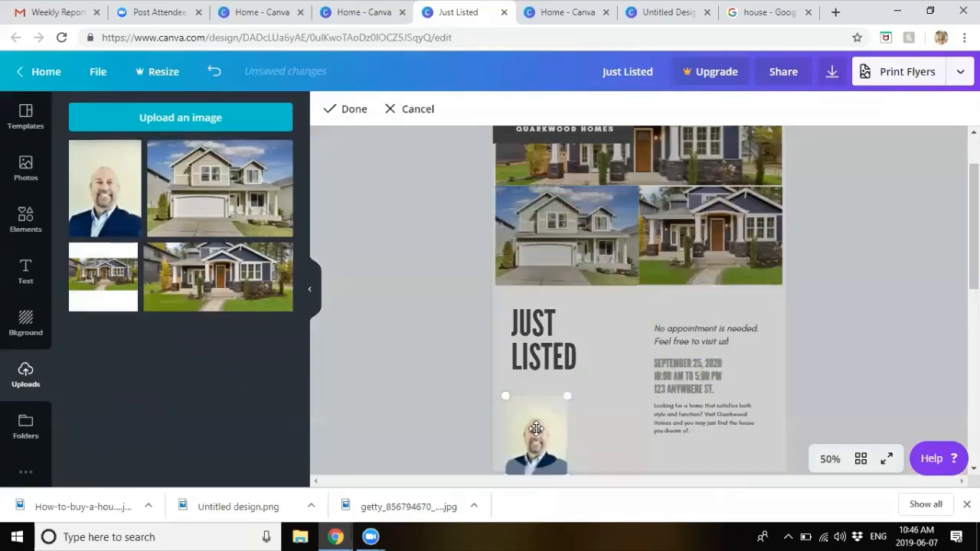
{"action": "left_click", "coordinate": [411, 367]}
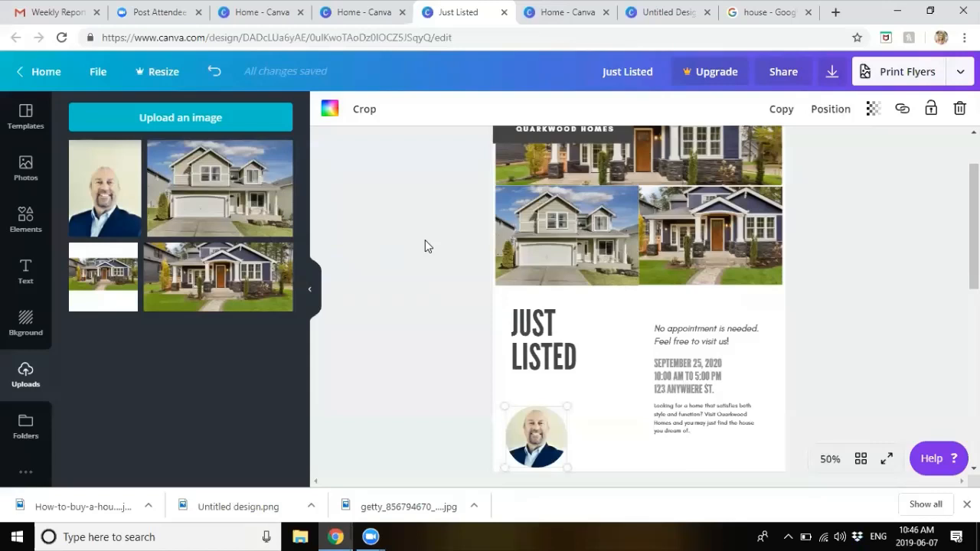
{"action": "left_click", "coordinate": [387, 360]}
{"action": "left_click", "coordinate": [31, 294]}
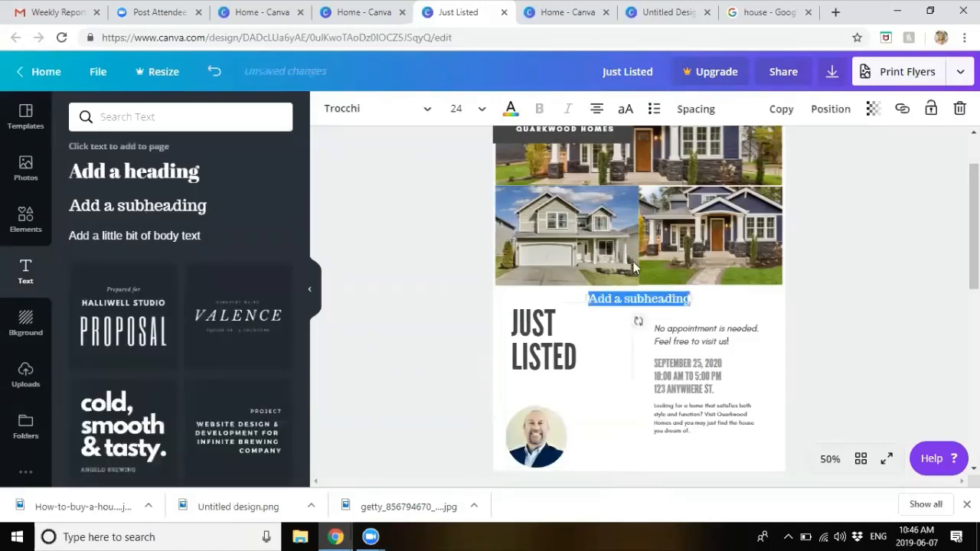
Step: Add a subheading beside the headshot, replacing its text with the agent's name and phone number on two lines
{"action": "left_click", "coordinate": [635, 321]}
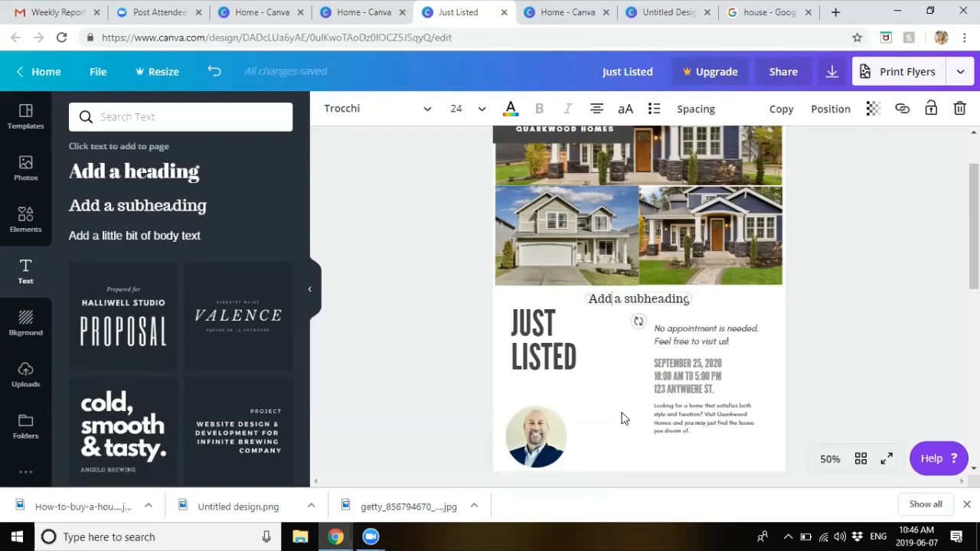
{"action": "left_click_drag", "start_coordinate": [625, 291], "coordinate": [604, 420]}
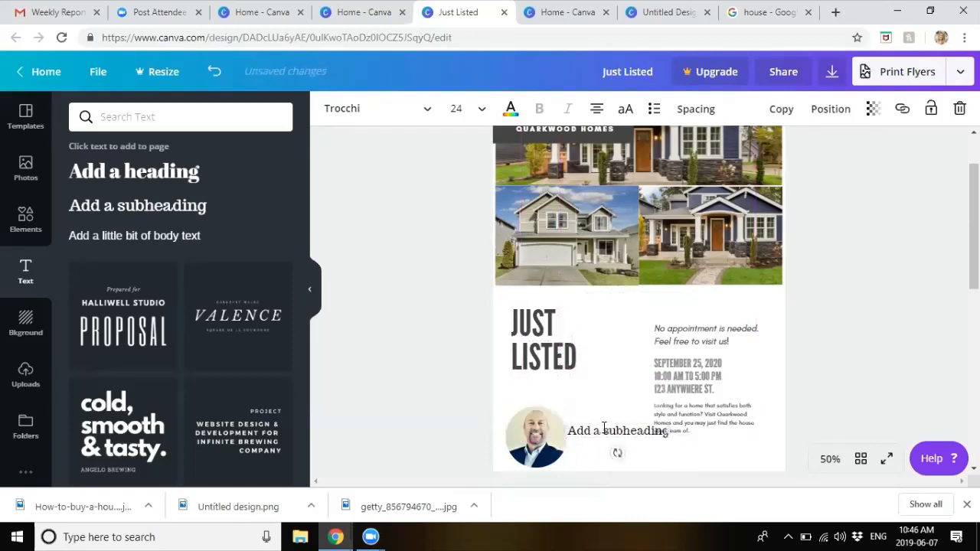
{"action": "double_click", "coordinate": [603, 431]}
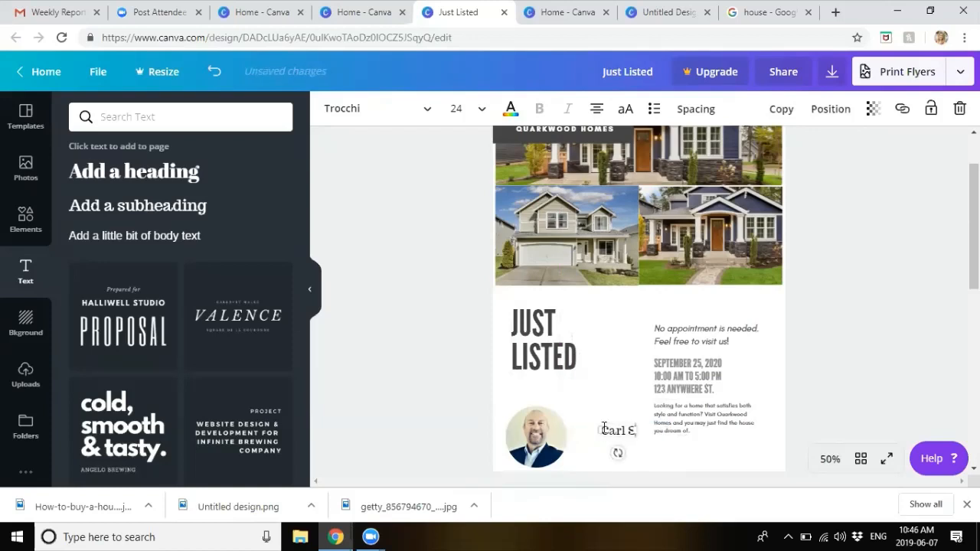
{"action": "key", "text": "Return"}
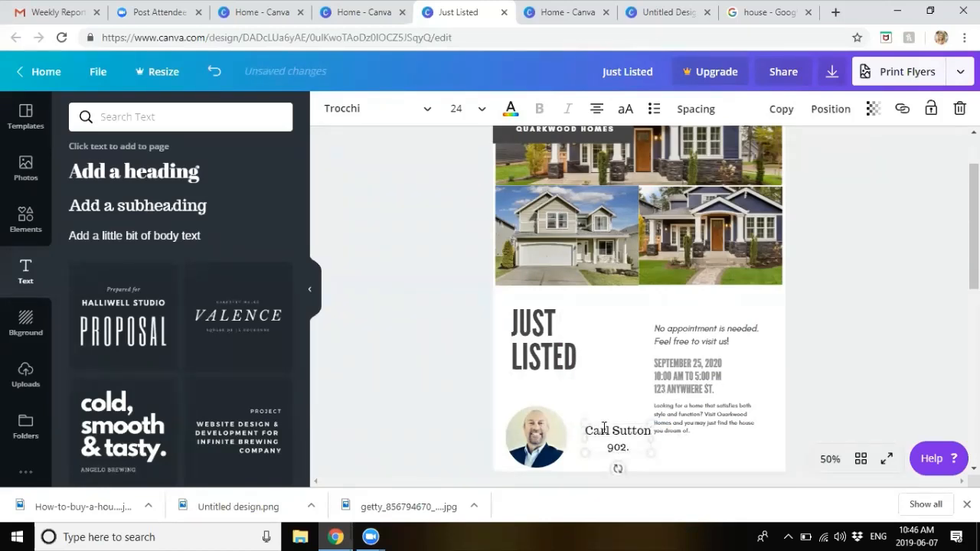
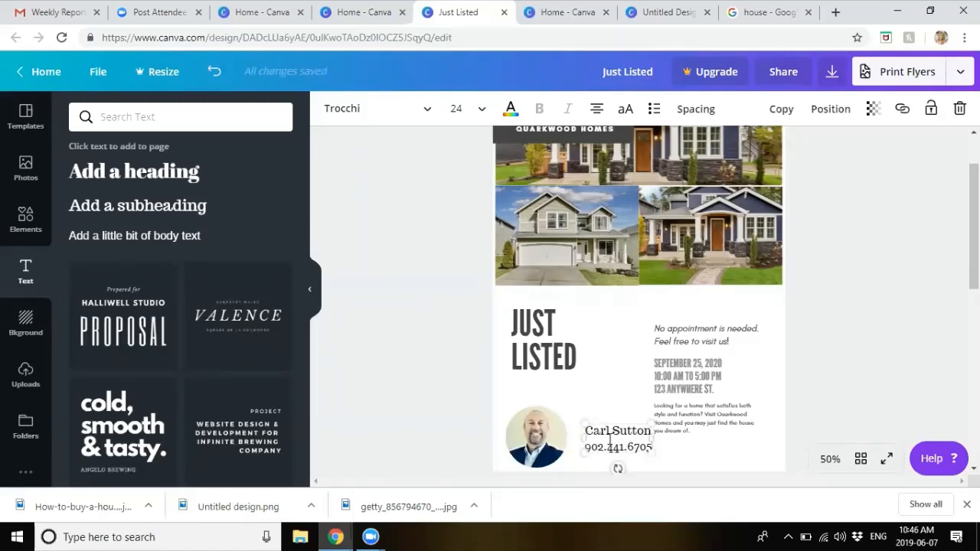
Step: Select the name and phone text inside the contact box
{"action": "double_click", "coordinate": [613, 447]}
{"action": "left_click", "coordinate": [612, 434]}
{"action": "left_click_drag", "start_coordinate": [622, 447], "coordinate": [646, 443]}
{"action": "double_click", "coordinate": [601, 432]}
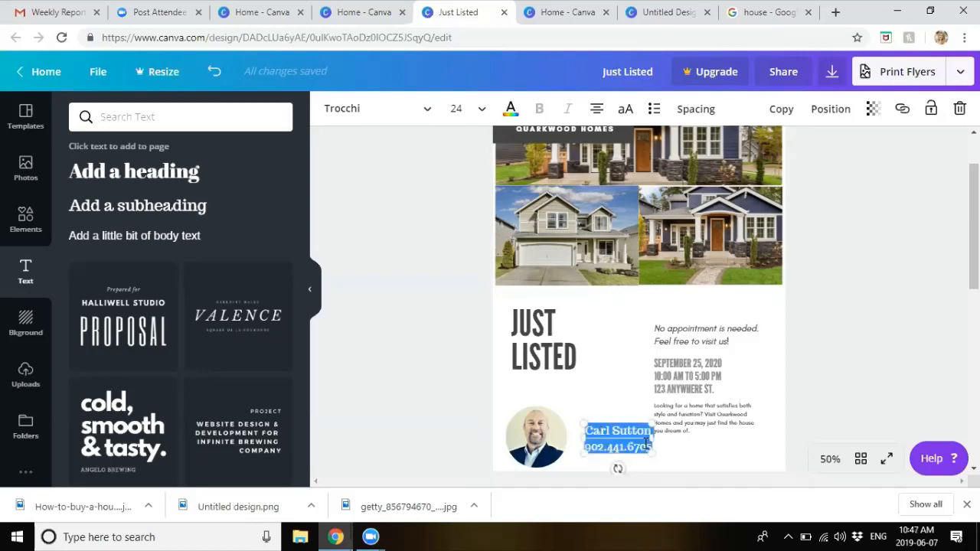
Step: Set the contact text's font to Advent Pro Light
{"action": "left_click", "coordinate": [452, 118]}
{"action": "left_click", "coordinate": [350, 106]}
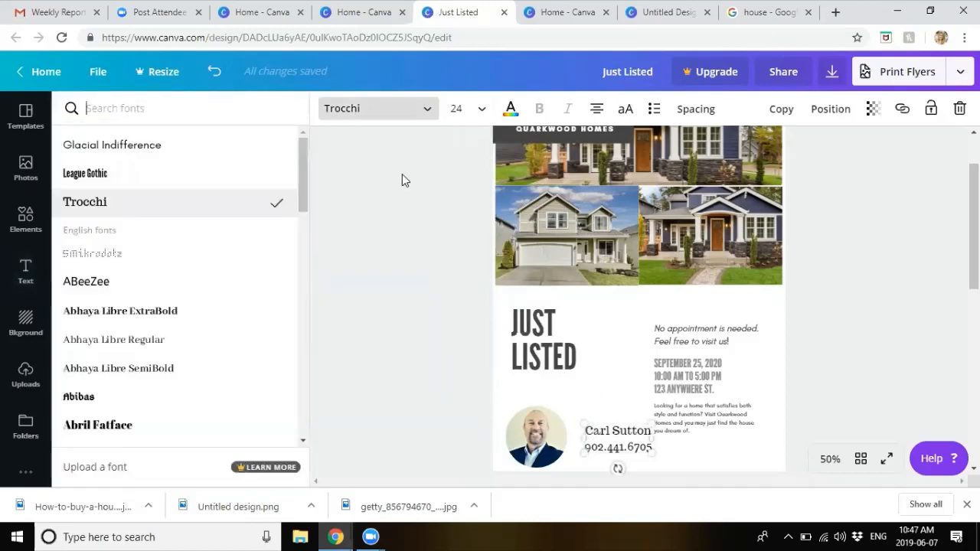
{"action": "scroll", "coordinate": [171, 291], "scroll_direction": "down", "scroll_amount": 3}
{"action": "scroll", "coordinate": [171, 292], "scroll_direction": "down", "scroll_amount": 2}
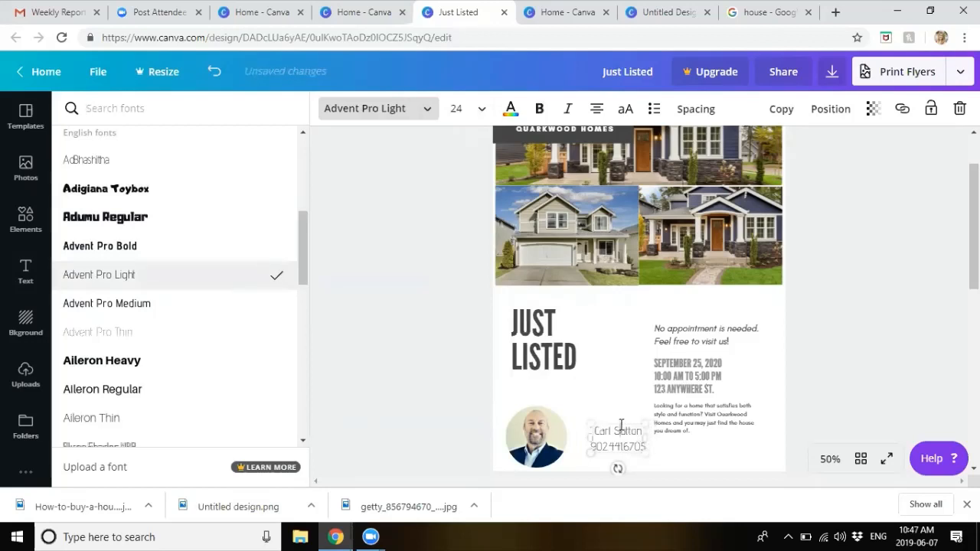
Step: Move the contact block toward the headshot, add the agent's e-mail as a third line, and centre it
{"action": "left_click_drag", "start_coordinate": [619, 422], "coordinate": [598, 410]}
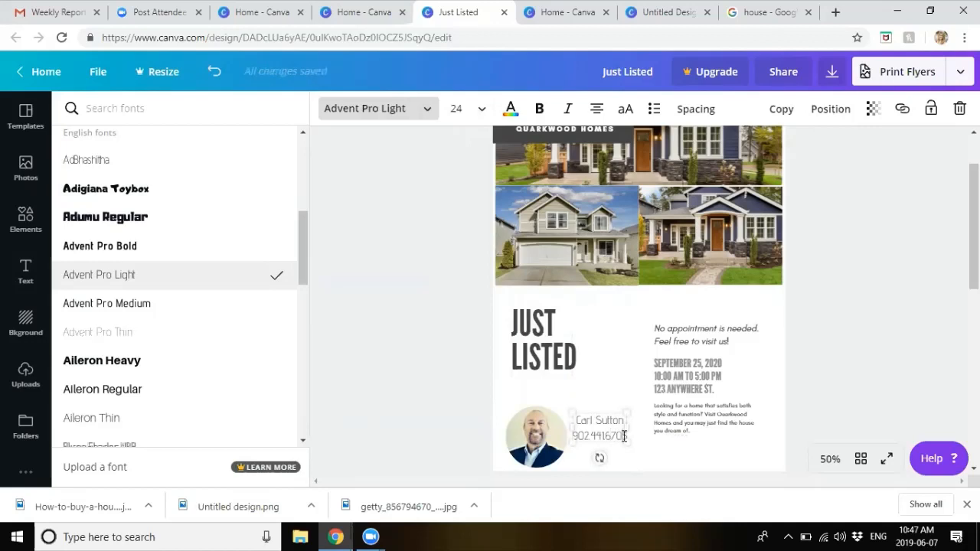
{"action": "left_click", "coordinate": [624, 435]}
{"action": "key", "text": "Return"}
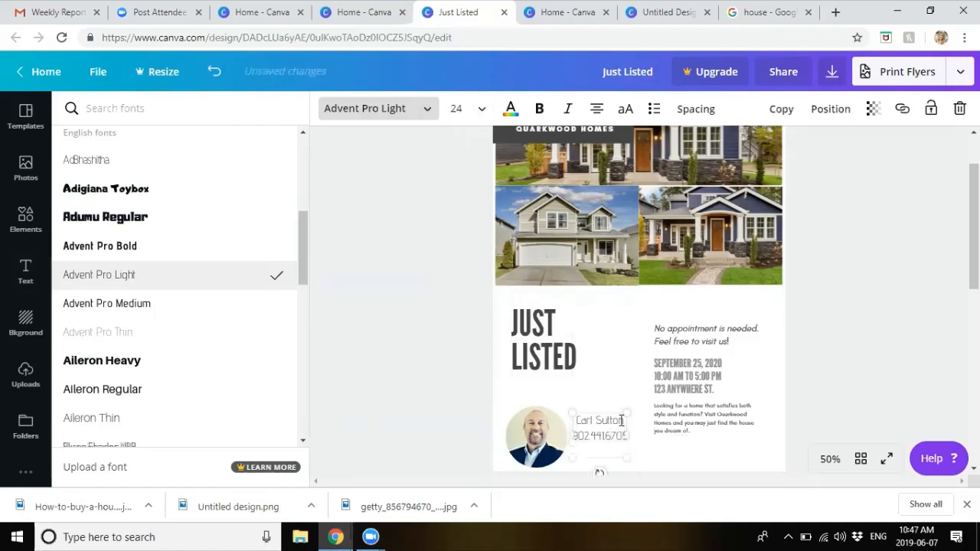
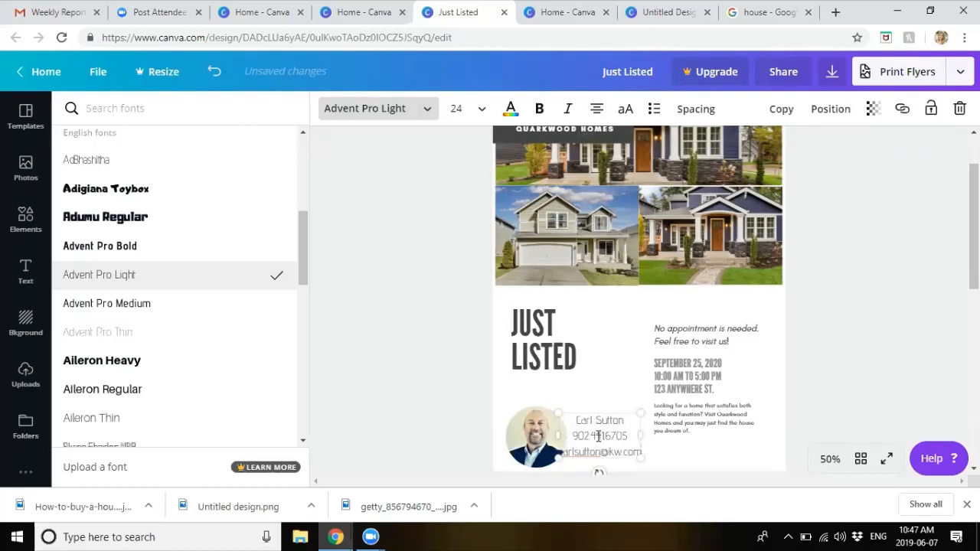
{"action": "left_click", "coordinate": [597, 116]}
{"action": "left_click", "coordinate": [596, 112]}
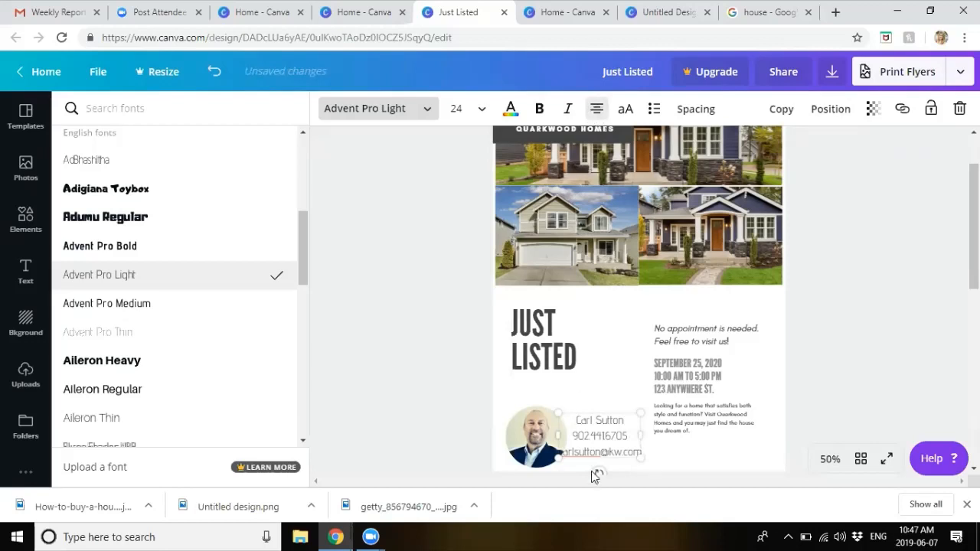
{"action": "left_click", "coordinate": [603, 420]}
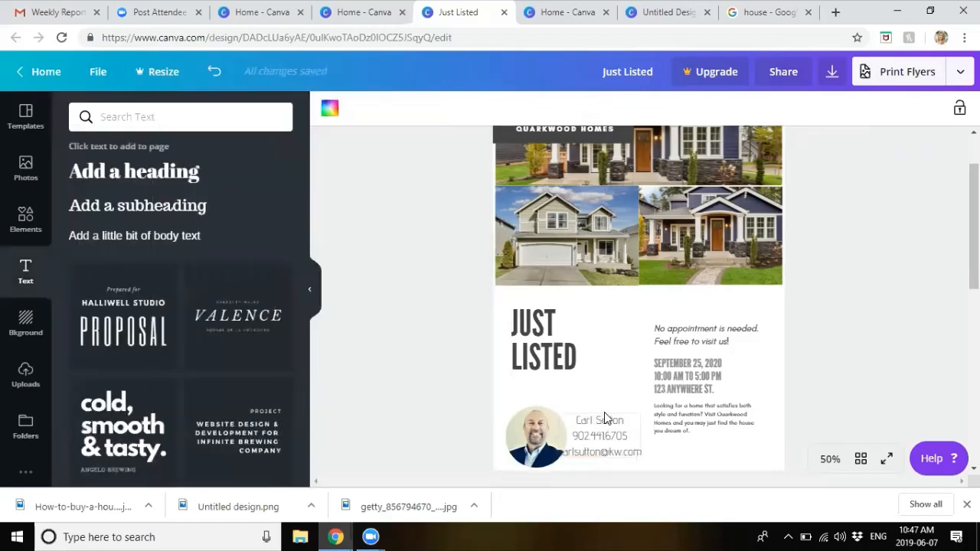
Step: Left-align the contact lines and position them right beside the headshot
{"action": "left_click_drag", "start_coordinate": [603, 419], "coordinate": [622, 420]}
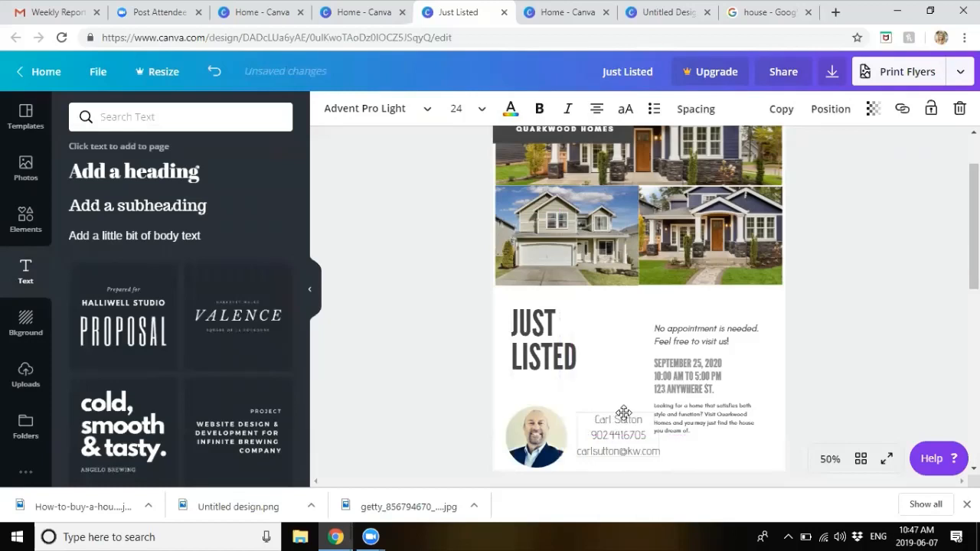
{"action": "left_click", "coordinate": [596, 108]}
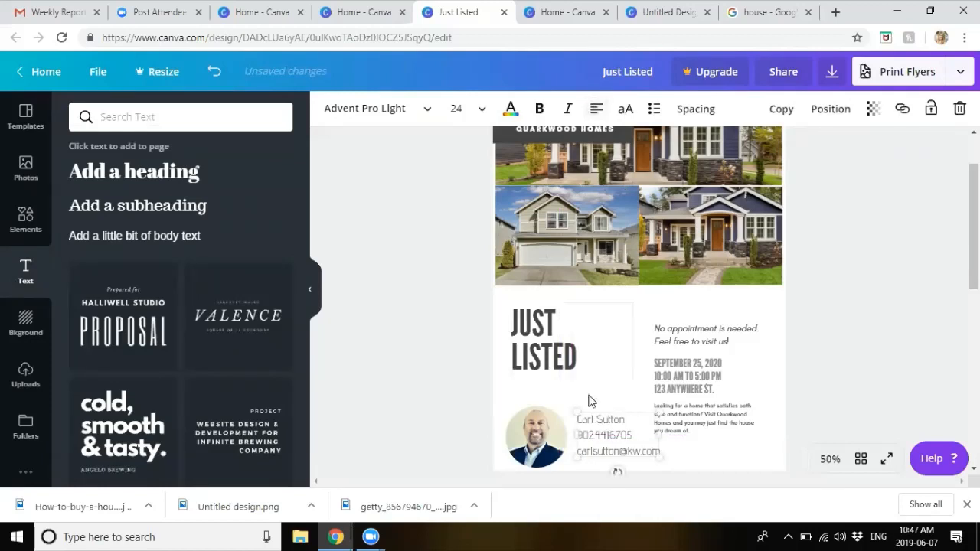
{"action": "left_click_drag", "start_coordinate": [599, 411], "coordinate": [589, 413]}
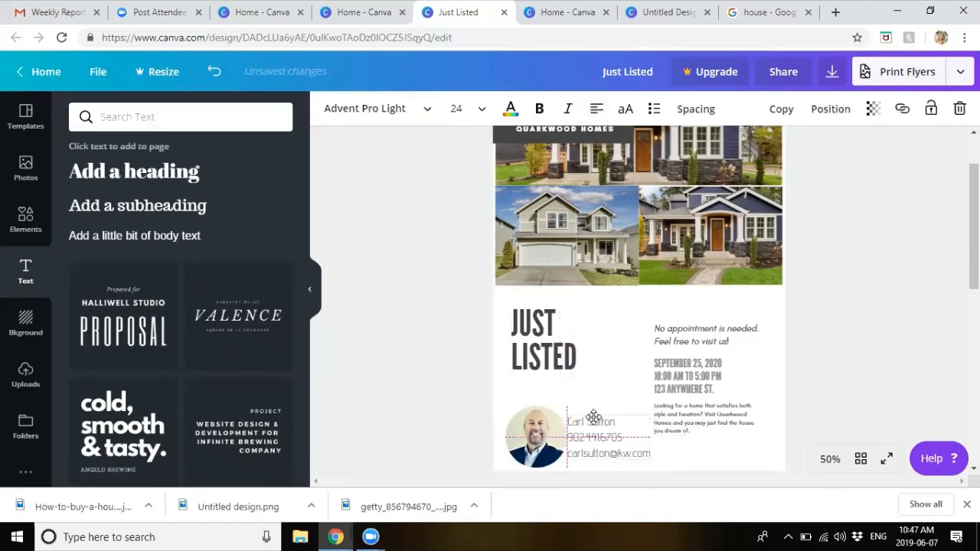
{"action": "left_click", "coordinate": [840, 394]}
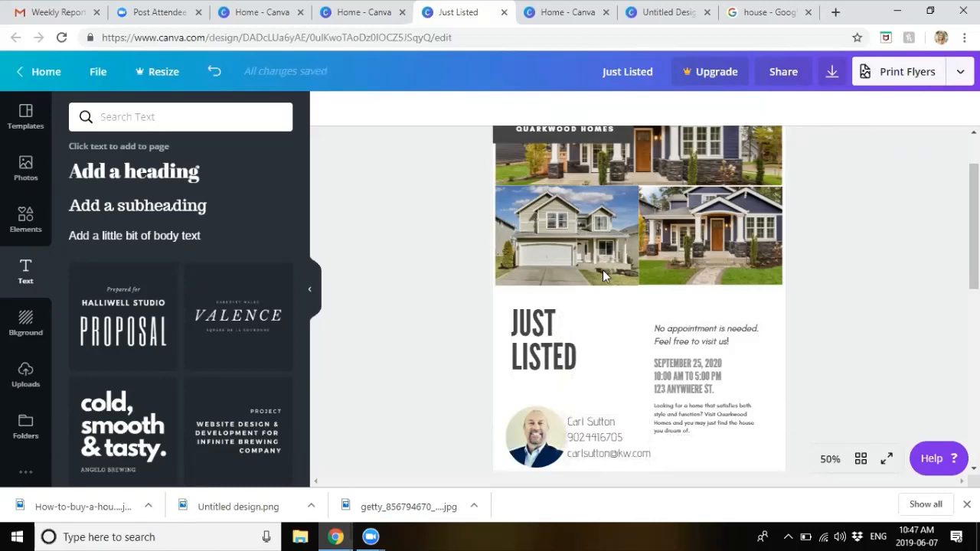
Step: Insert the missing dot before the last four digits of the phone number
{"action": "left_click", "coordinate": [602, 437]}
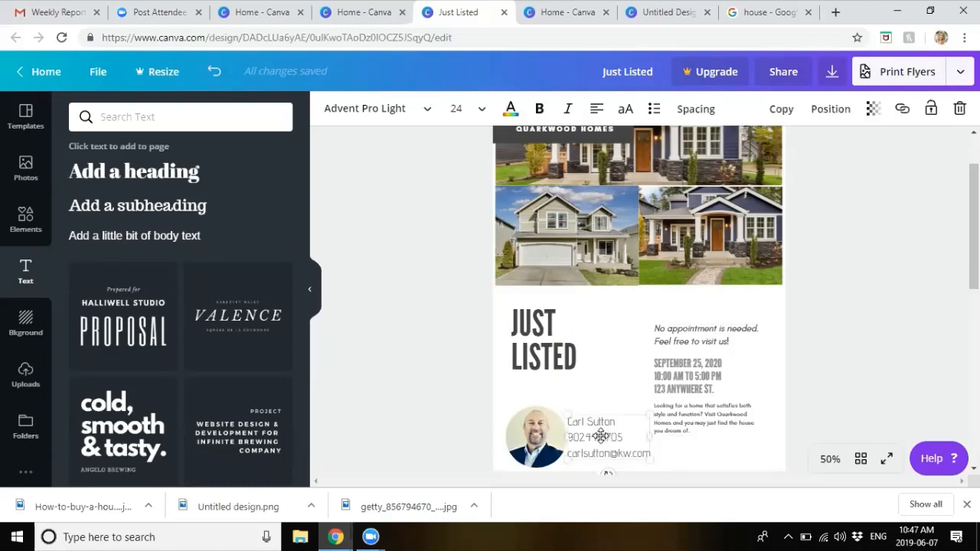
{"action": "double_click", "coordinate": [597, 436]}
{"action": "key", "text": "Right"}
{"action": "key", "text": "Left"}
{"action": "key", "text": "Left"}
{"action": "key", "text": "Left"}
{"action": "type", "text": "."}
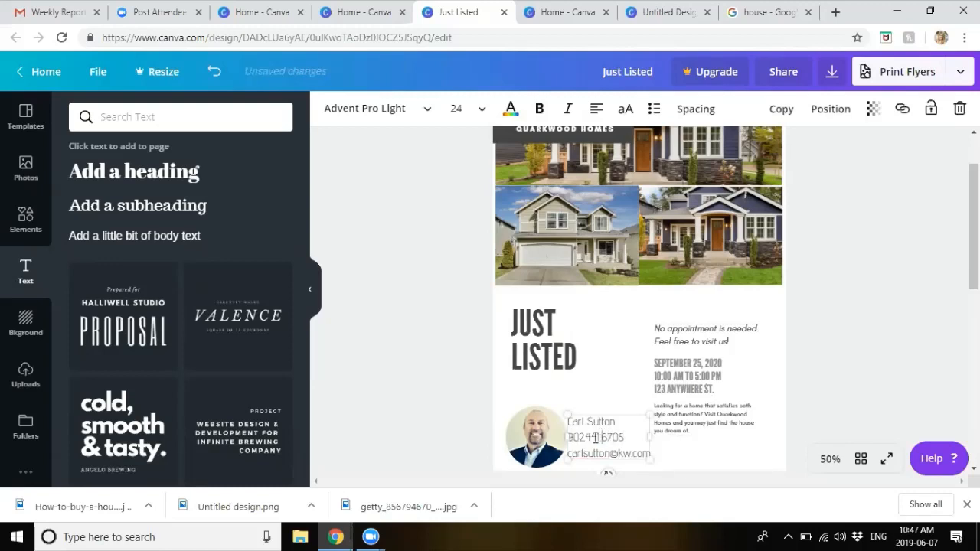
{"action": "left_click", "coordinate": [858, 404]}
{"action": "scroll", "coordinate": [768, 327], "scroll_direction": "down", "scroll_amount": 4}
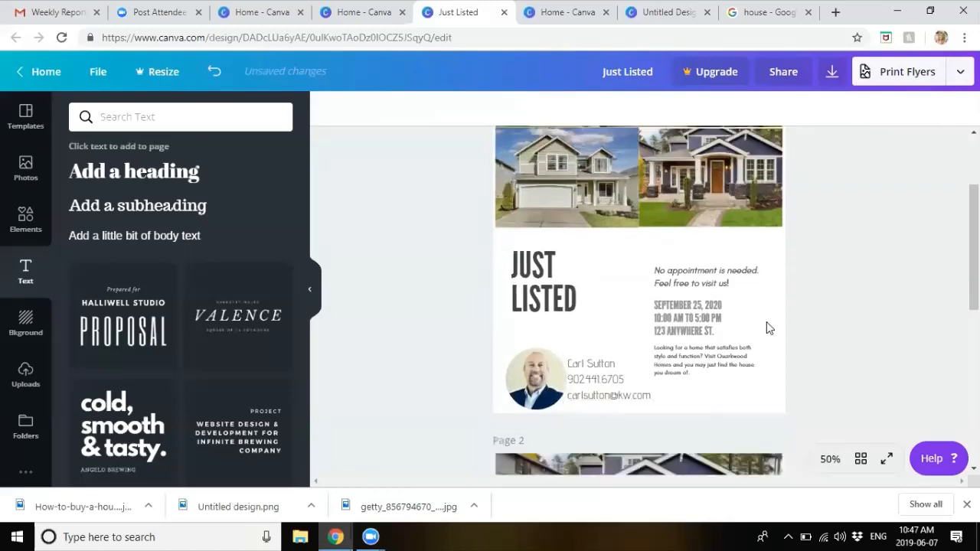
{"action": "scroll", "coordinate": [768, 328], "scroll_direction": "up", "scroll_amount": 4}
{"action": "scroll", "coordinate": [735, 243], "scroll_direction": "up", "scroll_amount": 1}
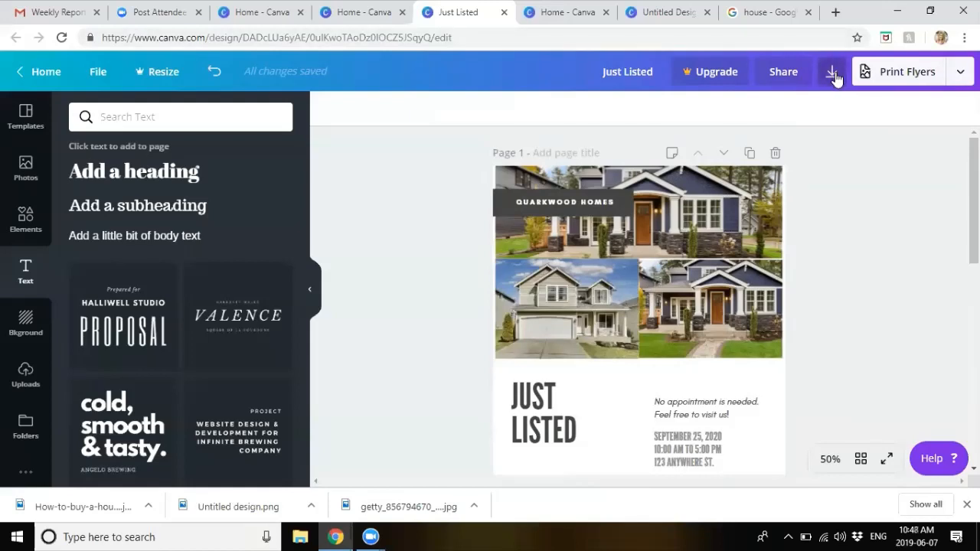
Step: Browse the Print Flyers ordering options, then bring up Download set to PDF Print, all 2 pages
{"action": "left_click", "coordinate": [914, 80]}
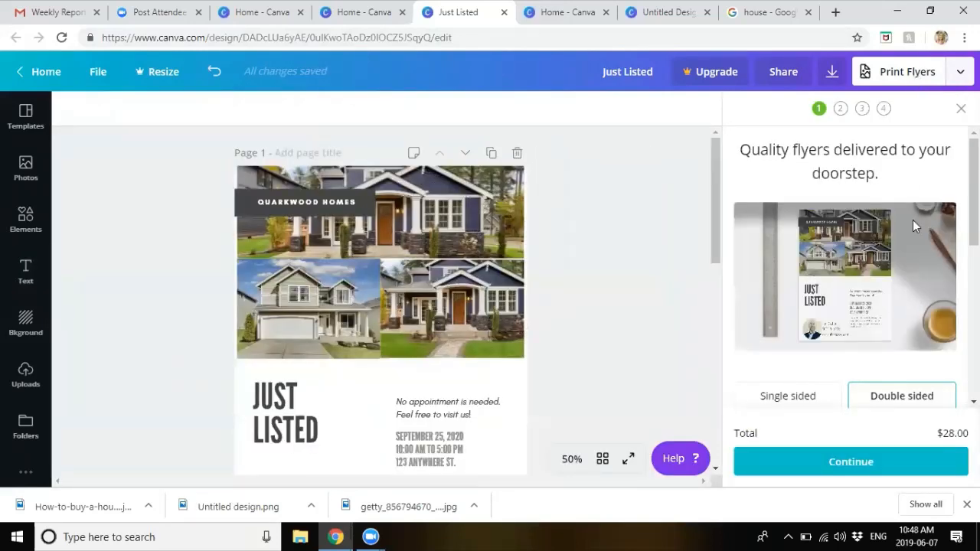
{"action": "scroll", "coordinate": [913, 220], "scroll_direction": "down", "scroll_amount": 3}
{"action": "scroll", "coordinate": [913, 220], "scroll_direction": "down", "scroll_amount": 2}
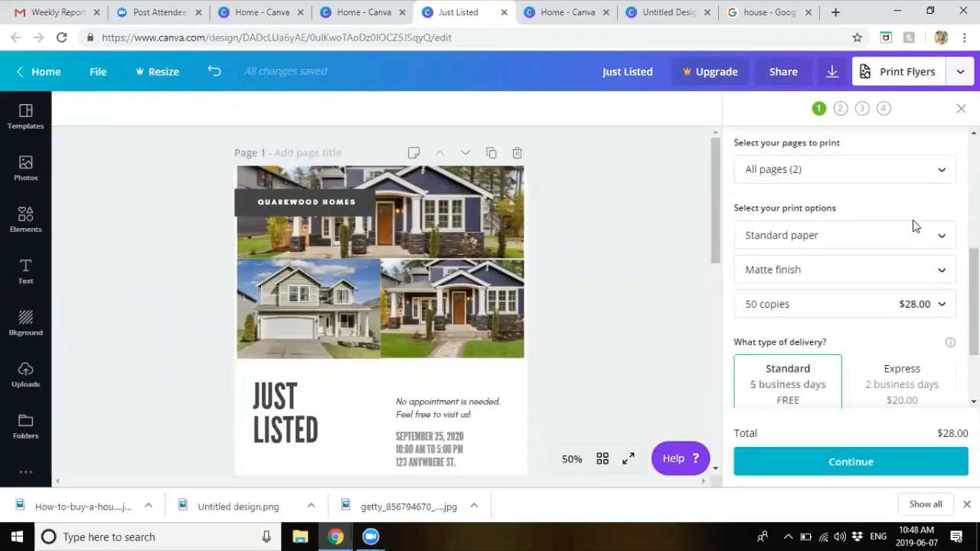
{"action": "scroll", "coordinate": [913, 220], "scroll_direction": "down", "scroll_amount": 2}
{"action": "scroll", "coordinate": [913, 220], "scroll_direction": "up", "scroll_amount": 3}
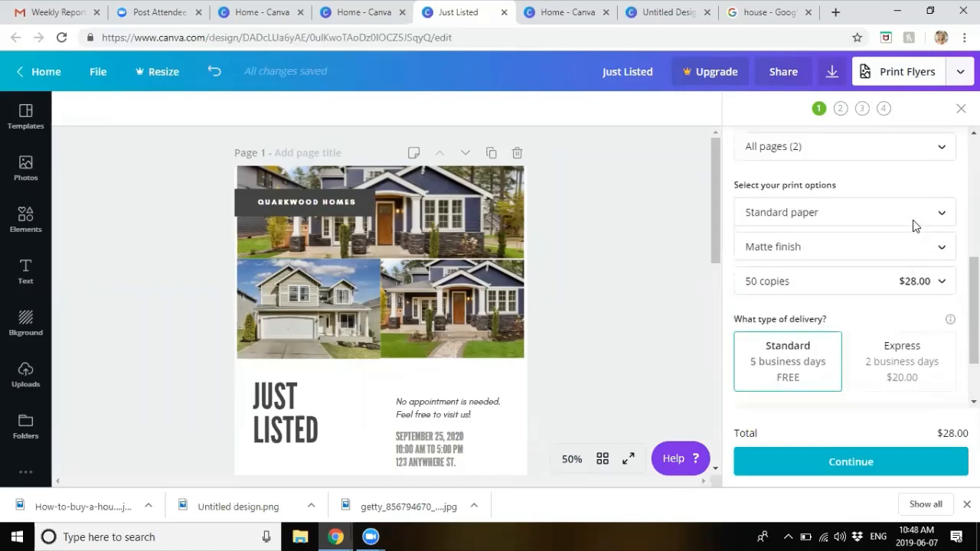
{"action": "scroll", "coordinate": [913, 220], "scroll_direction": "down", "scroll_amount": 2}
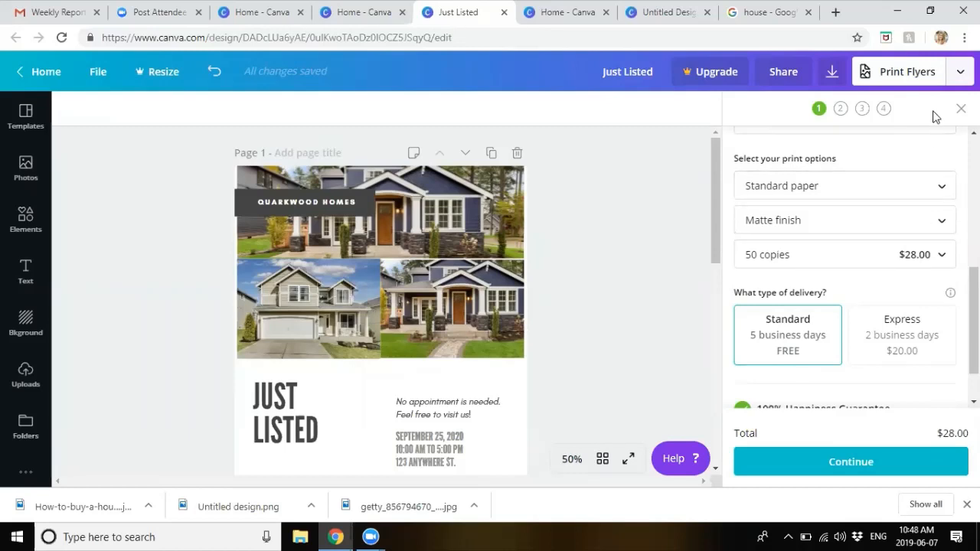
{"action": "left_click", "coordinate": [834, 72]}
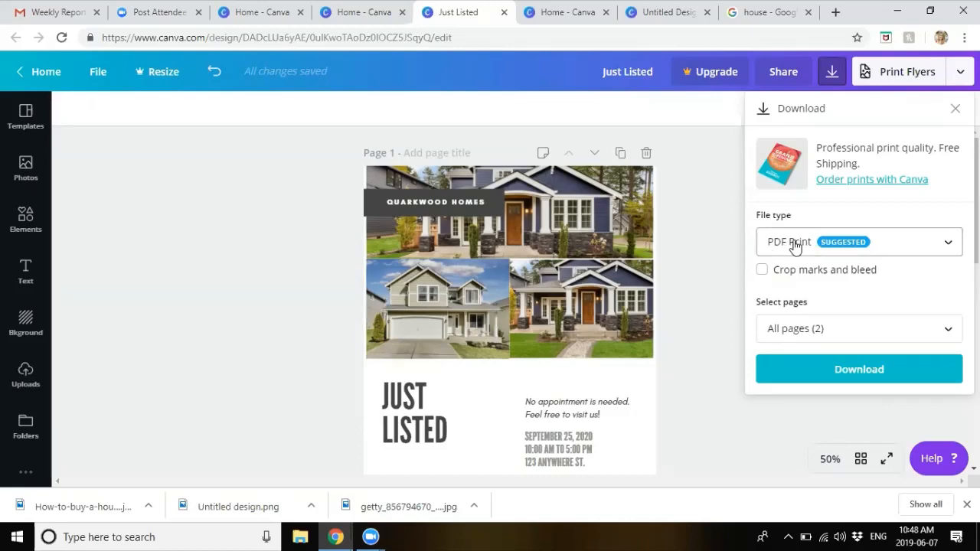
Step: Keep All pages selected and download the flyer as Just Listed.pdf in PDF Print
{"action": "left_click", "coordinate": [801, 330]}
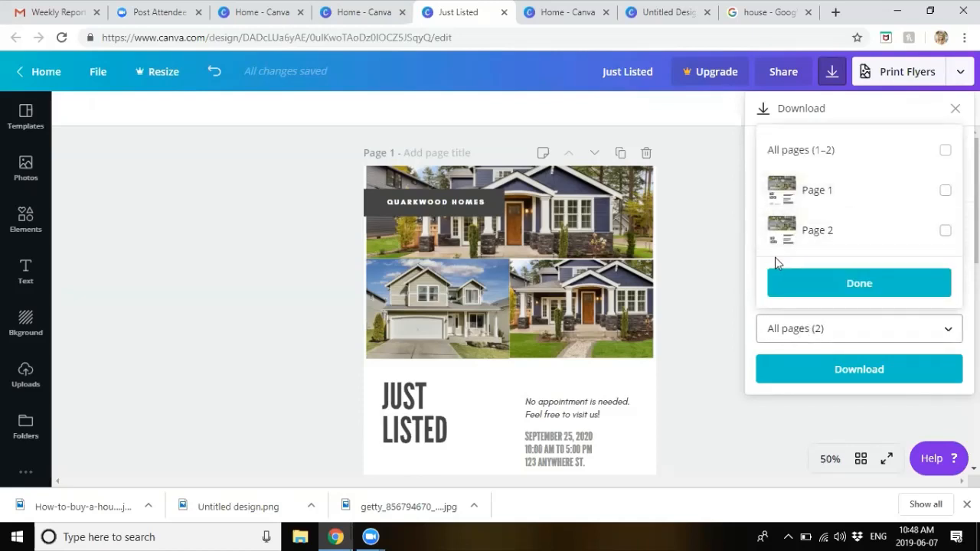
{"action": "left_click", "coordinate": [728, 294]}
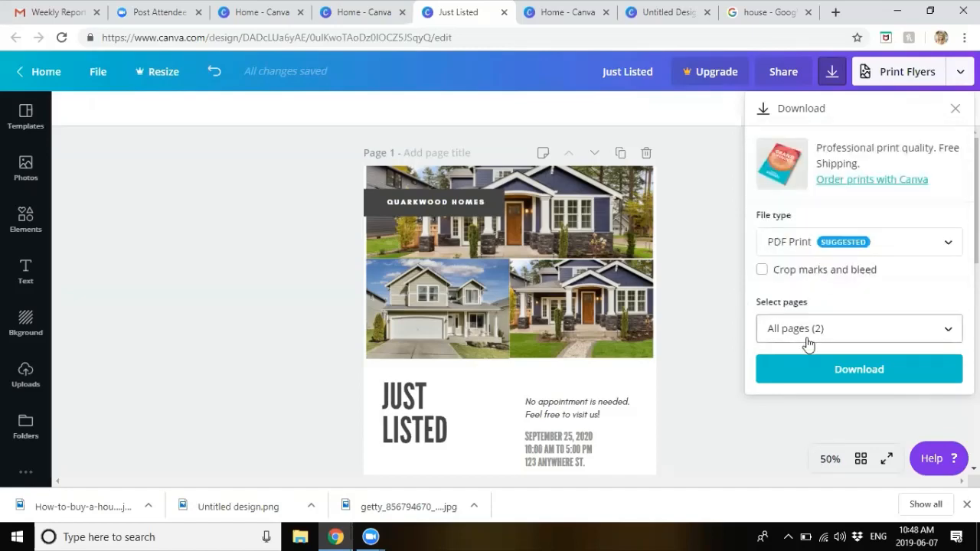
{"action": "left_click", "coordinate": [811, 368]}
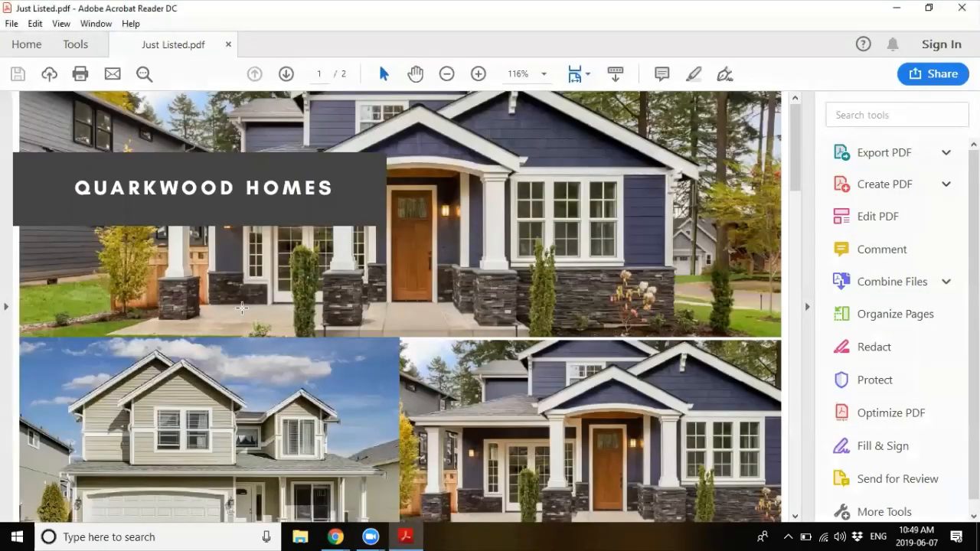
Step: Scroll through both pages of Just Listed.pdf in Acrobat Reader, then minimise it
{"action": "scroll", "coordinate": [243, 313], "scroll_direction": "down", "scroll_amount": 3}
{"action": "scroll", "coordinate": [243, 312], "scroll_direction": "down", "scroll_amount": 10}
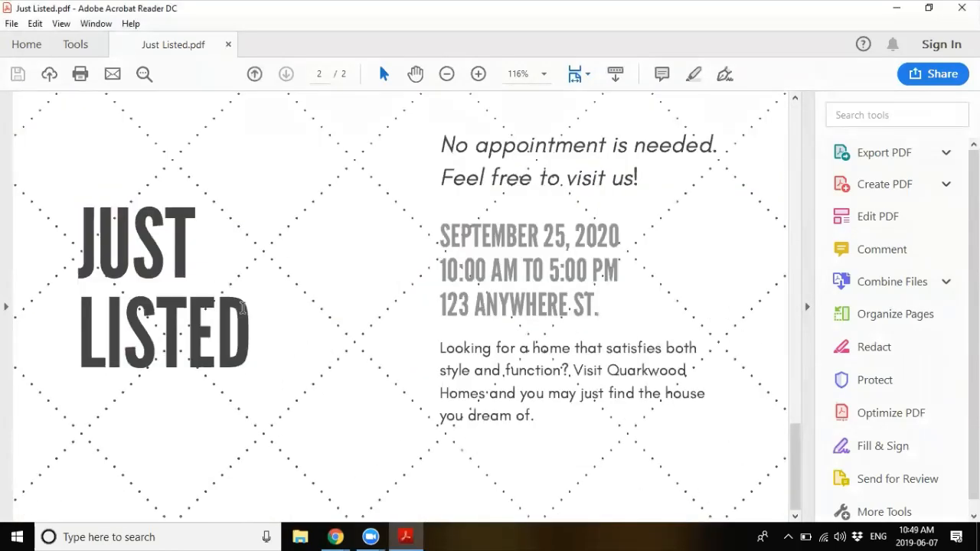
{"action": "scroll", "coordinate": [242, 307], "scroll_direction": "up", "scroll_amount": 10}
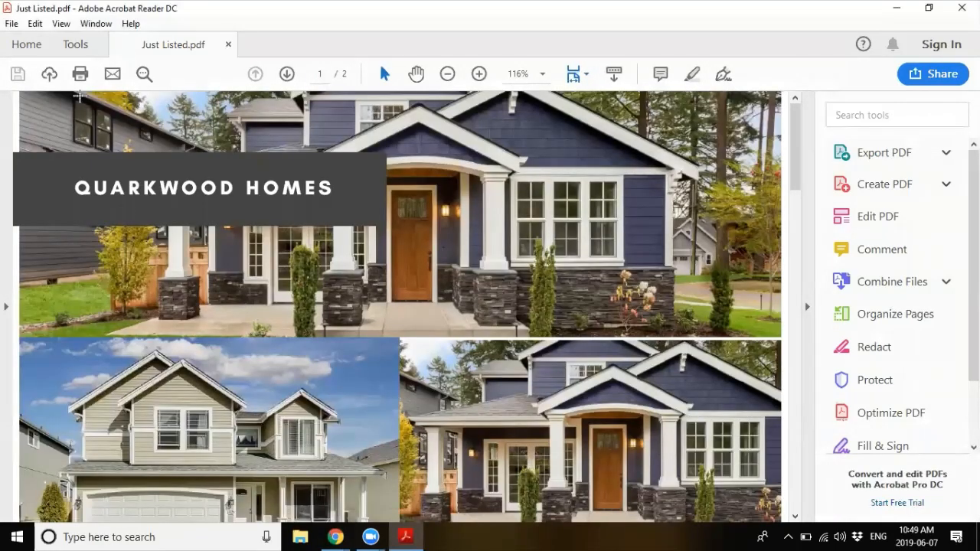
{"action": "left_click", "coordinate": [881, 9]}
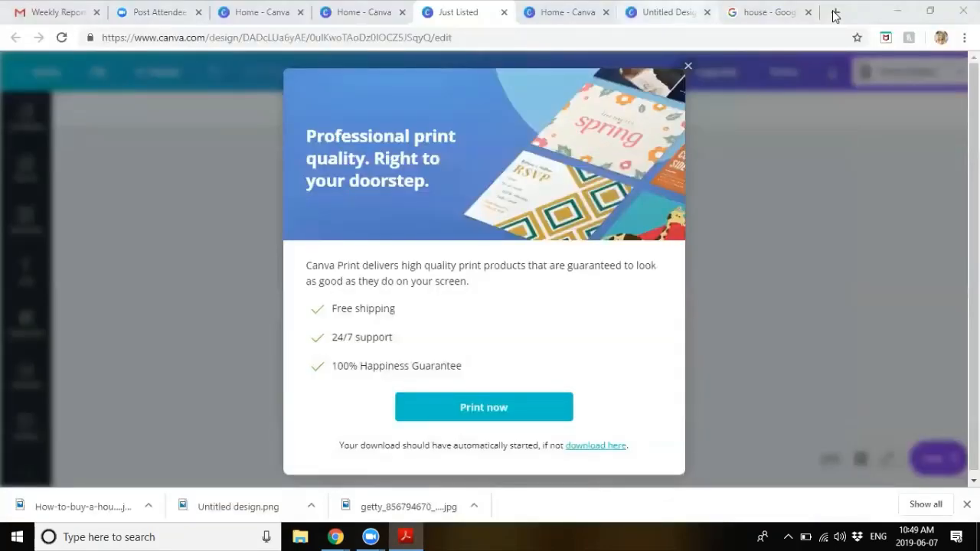